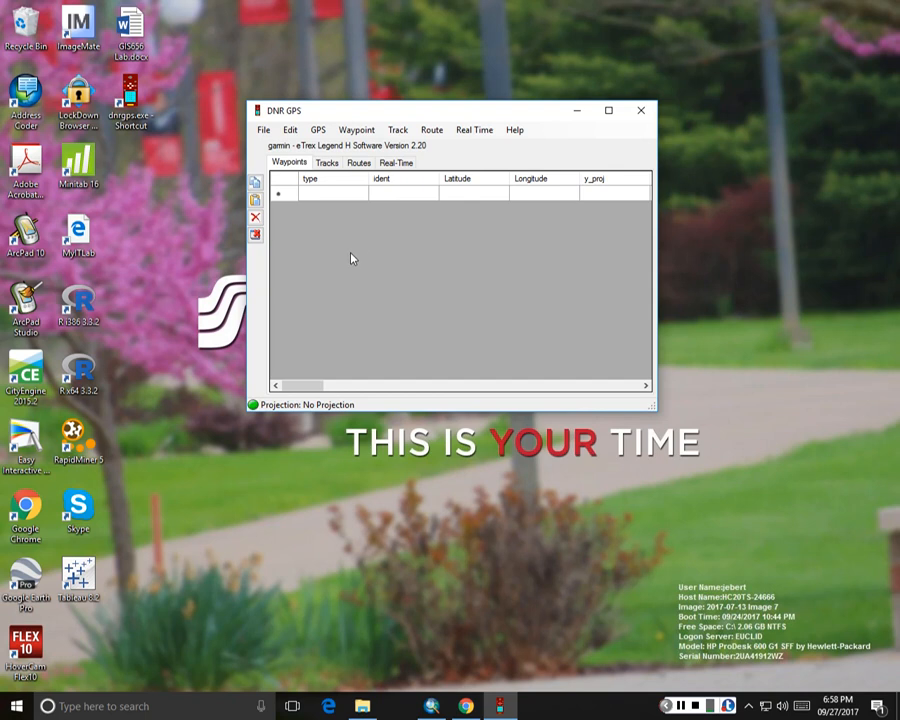
# - Find the connected Garmin GPS receiver and download its waypoints into the waypoint table
pyautogui.click(317, 132)
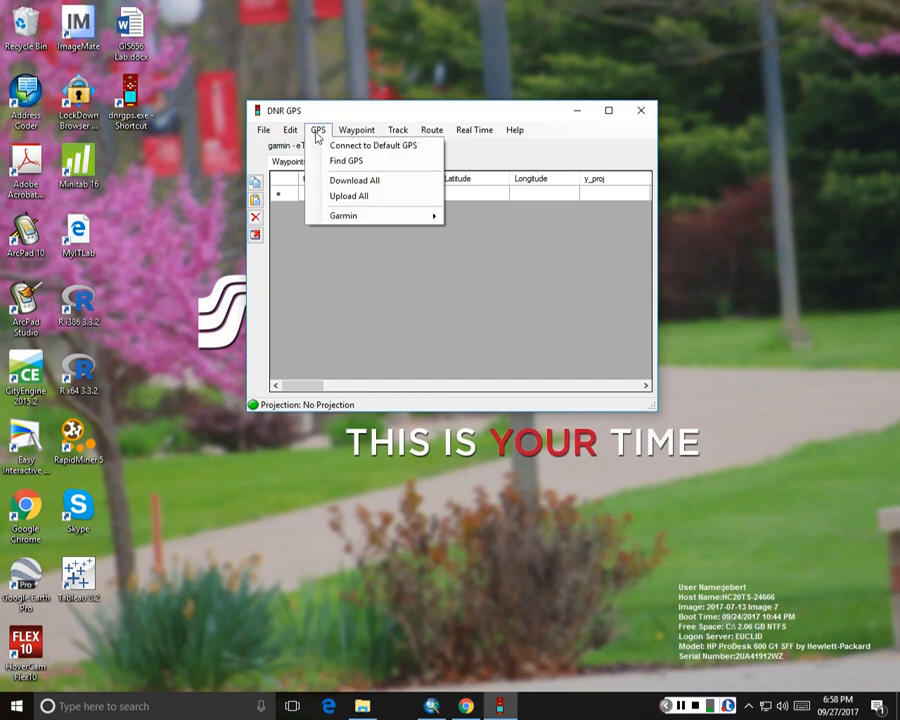
pyautogui.click(362, 162)
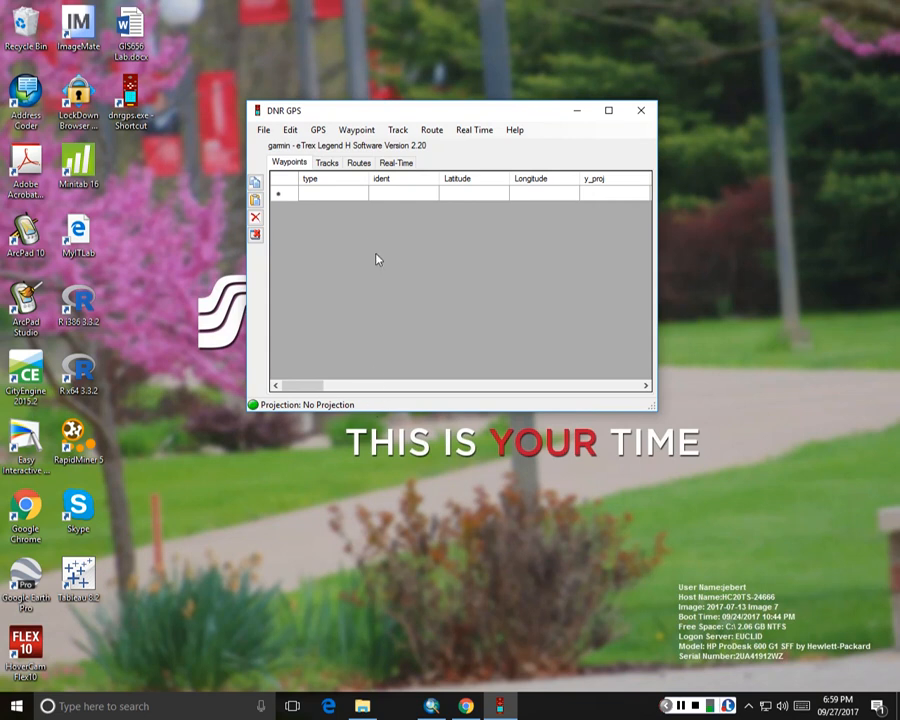
pyautogui.click(358, 137)
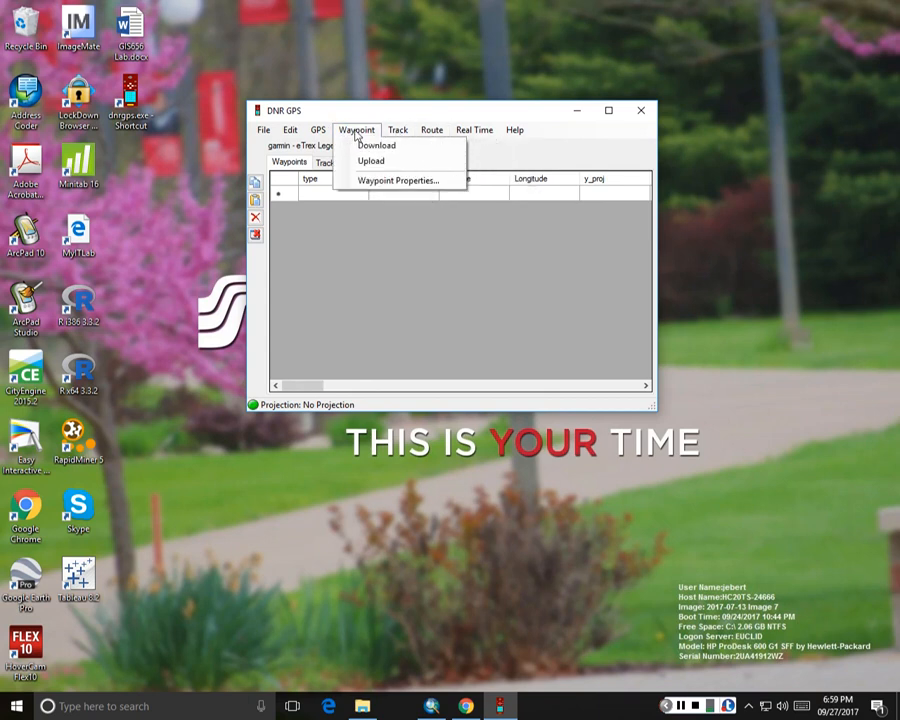
pyautogui.click(354, 145)
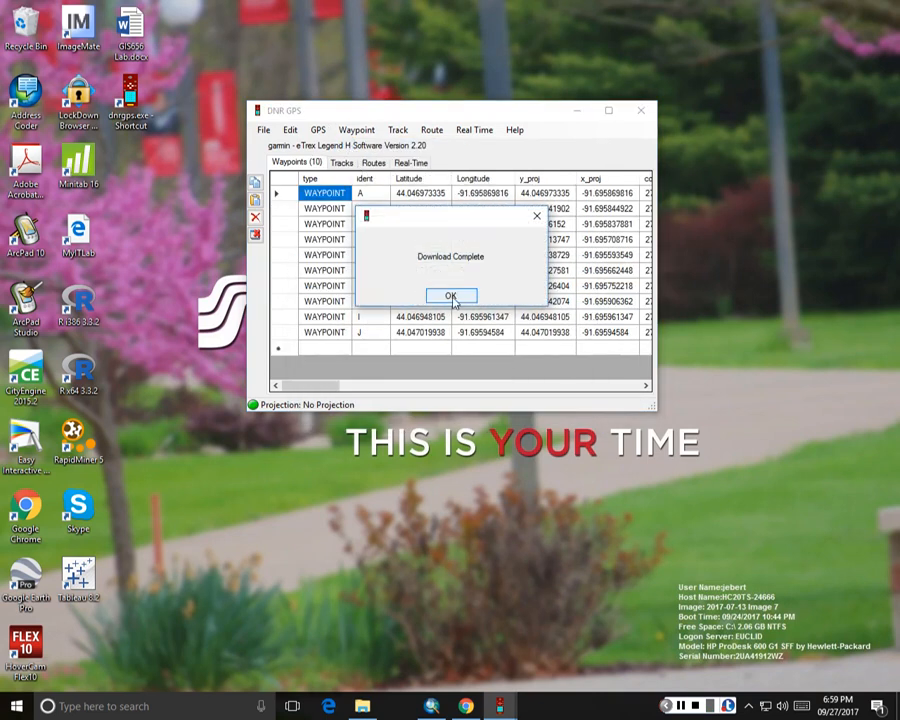
pyautogui.click(451, 296)
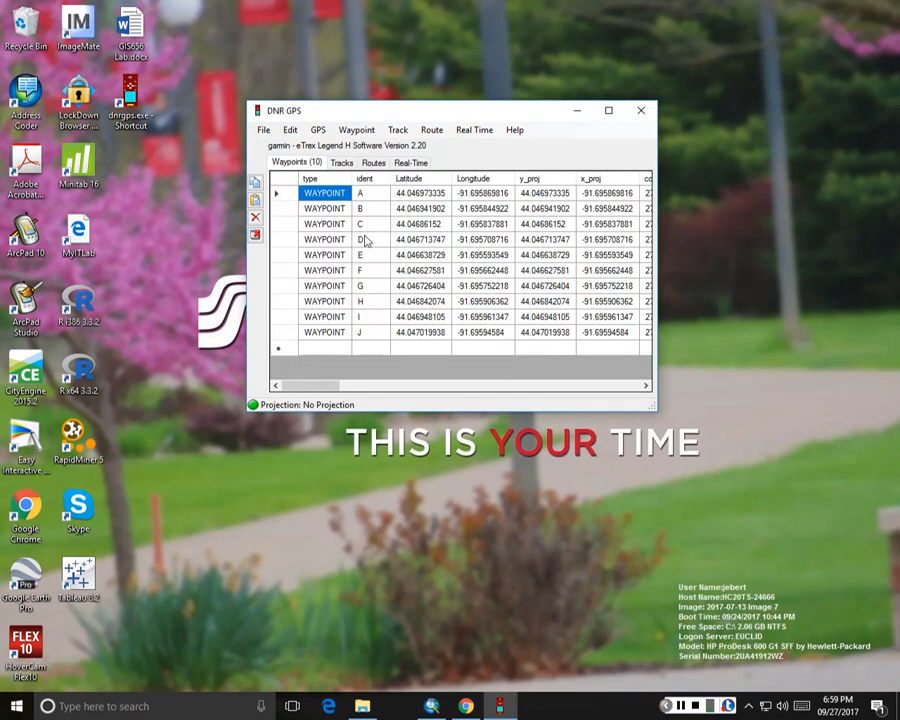
# - Select all downloaded waypoints and start saving them to an ArcMap file as a 2D ESRI shapefile named Lu_Waypoints
pyautogui.click(286, 182)
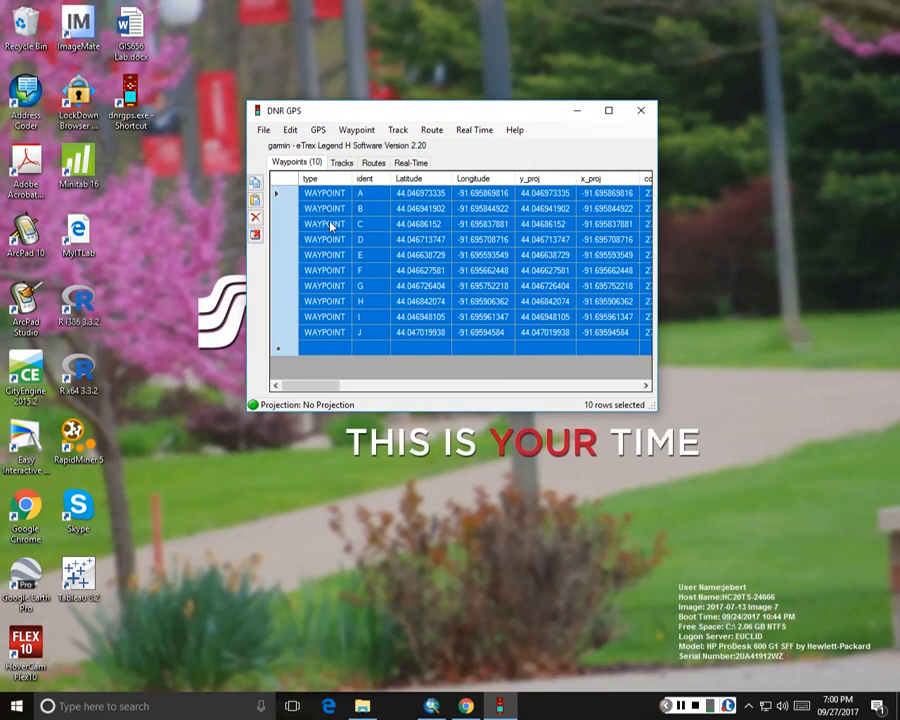
pyautogui.click(264, 131)
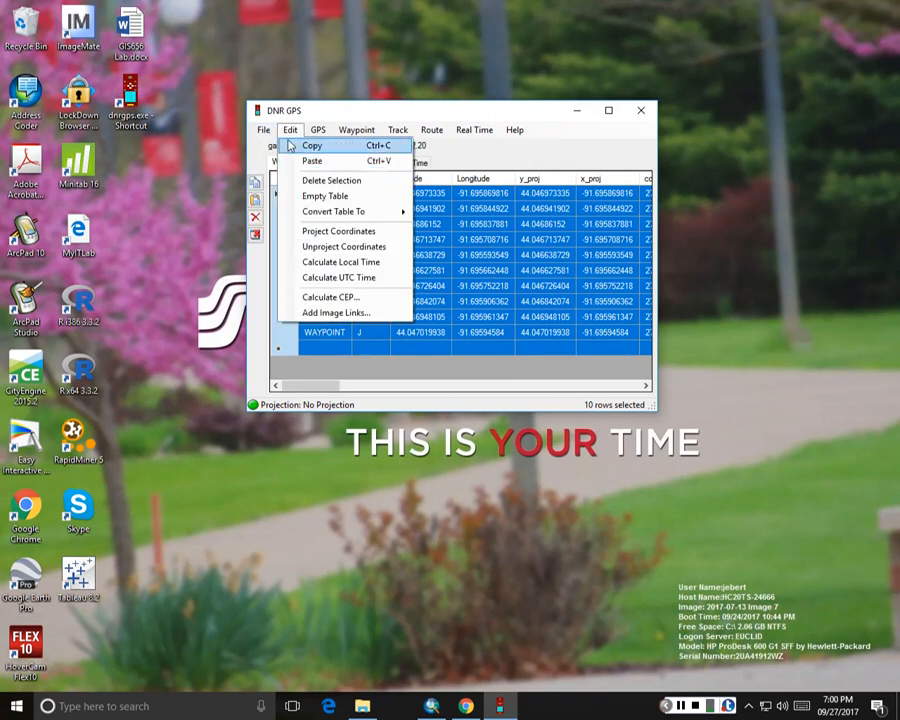
pyautogui.moveTo(296, 161)
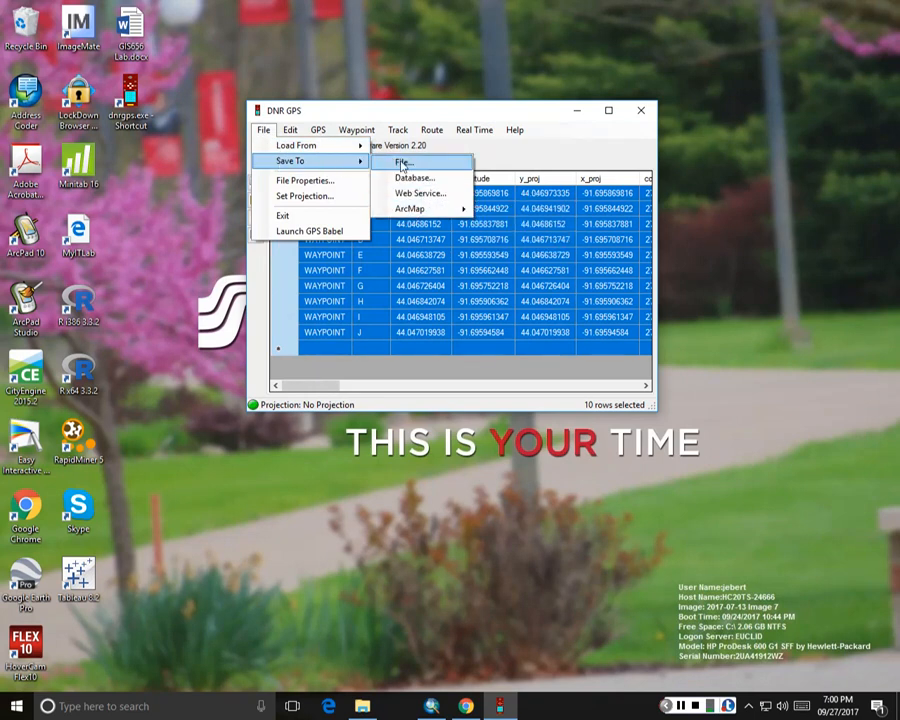
pyautogui.moveTo(425, 212)
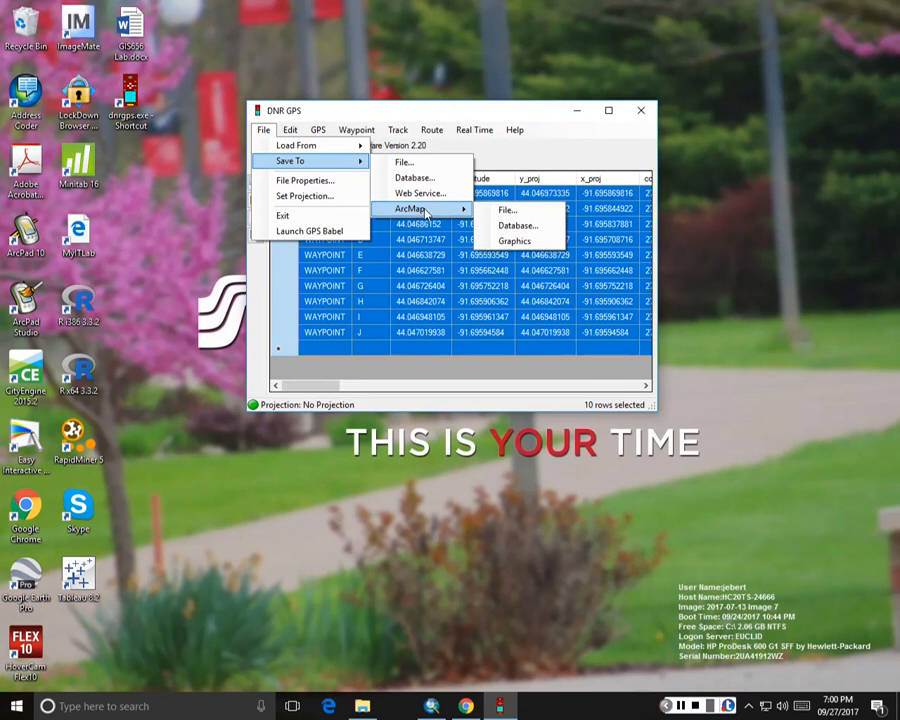
pyautogui.click(505, 212)
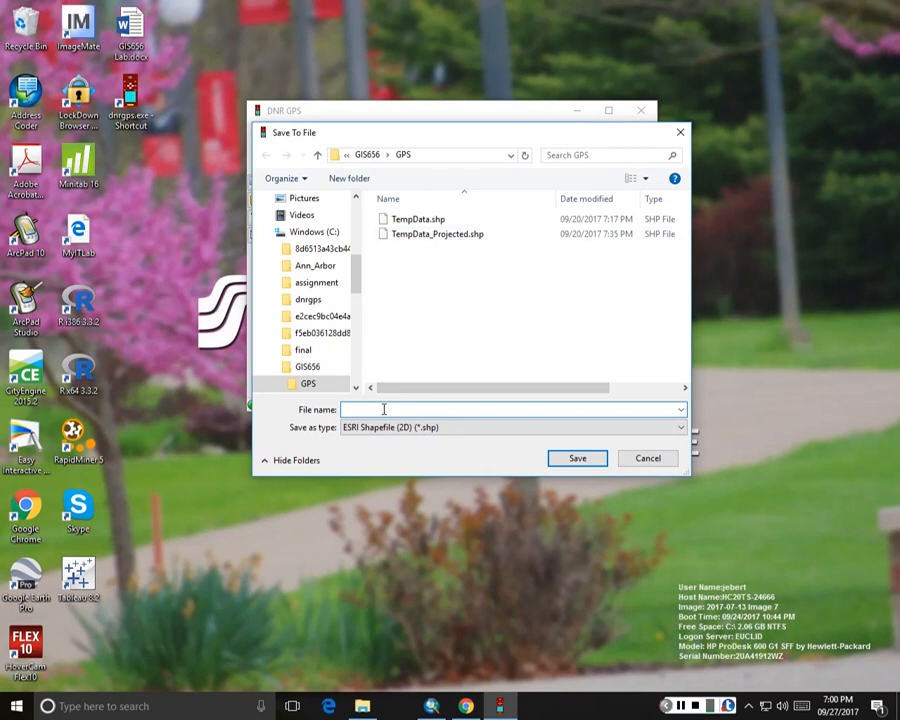
pyautogui.write('u_Waypoints')
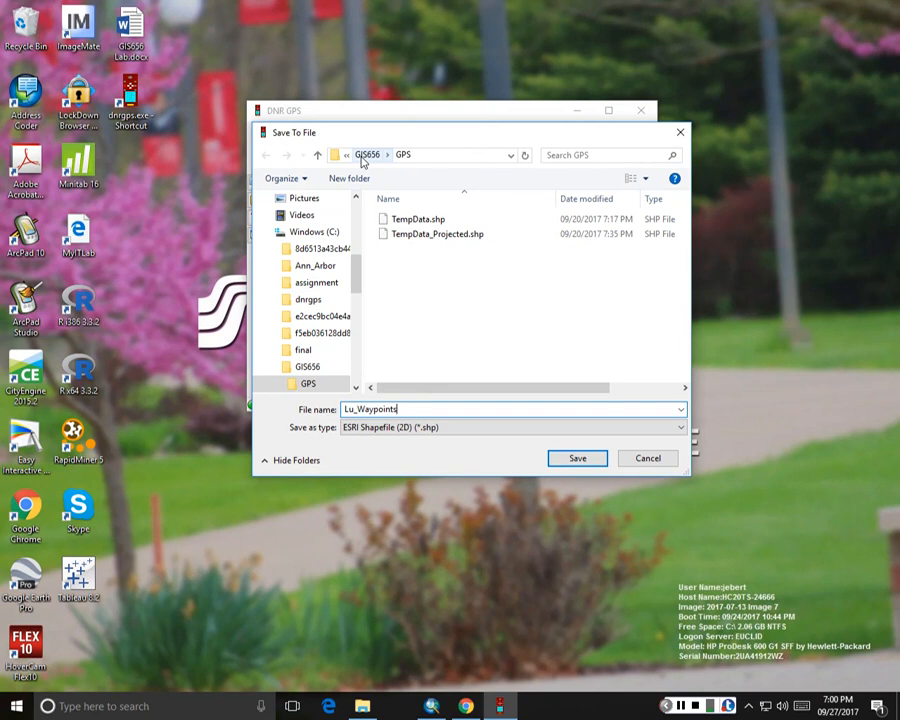
# - Choose the C:\GIS656\GPS folder as the destination and save the waypoint shapefile there
pyautogui.click(511, 157)
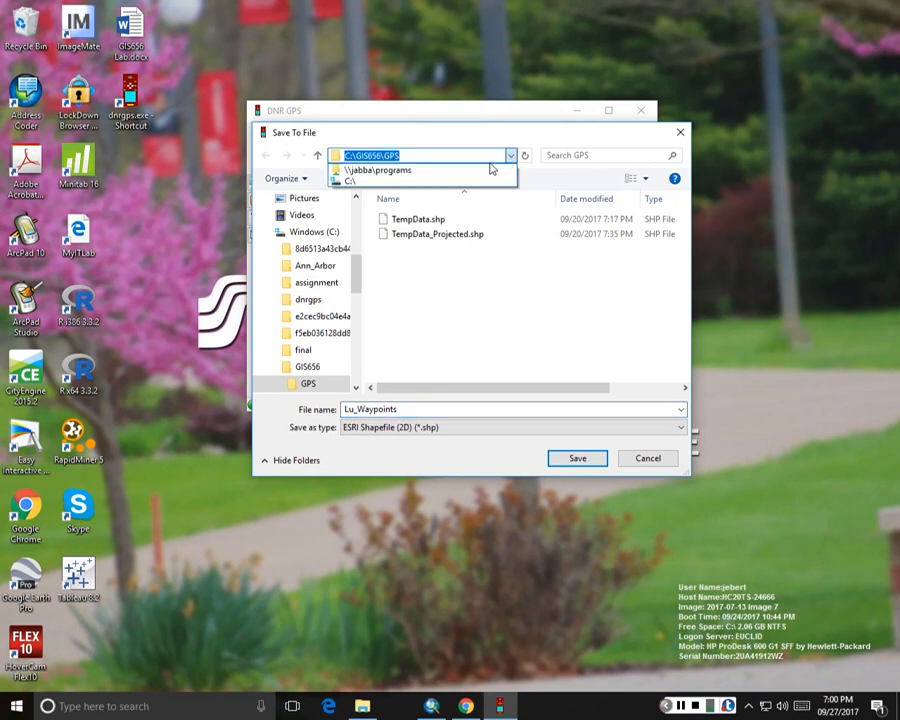
pyautogui.click(341, 152)
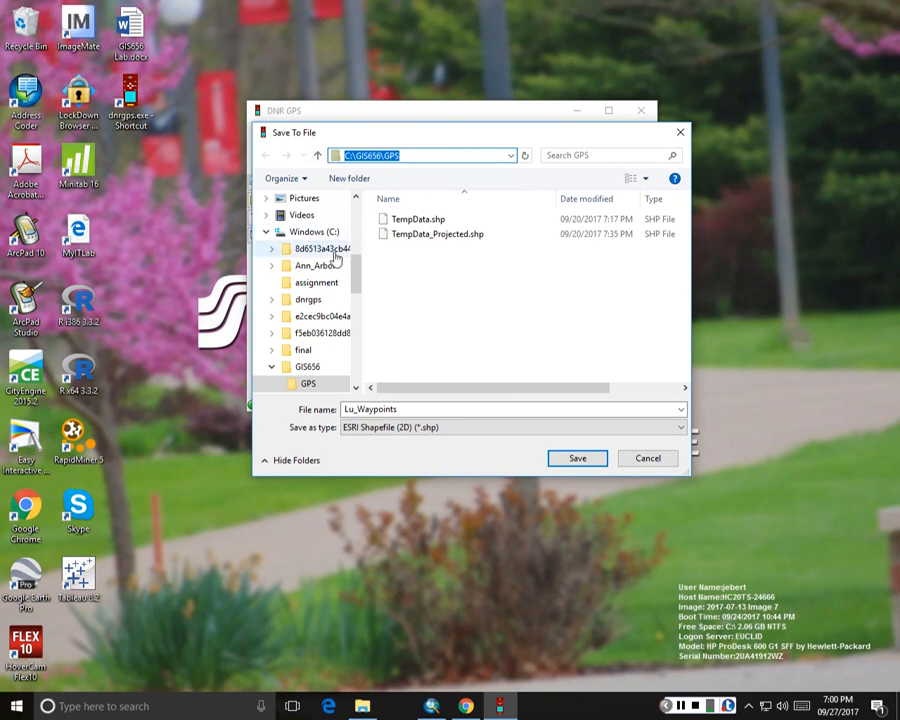
pyautogui.scroll(-1, 340, 262)
pyautogui.click(298, 200)
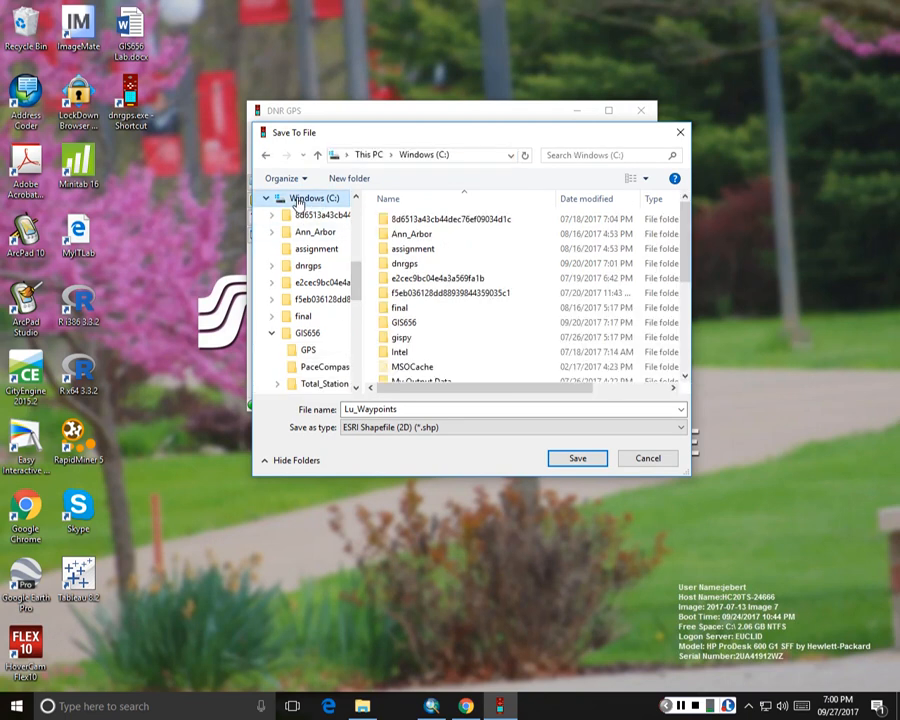
pyautogui.doubleClick(404, 323)
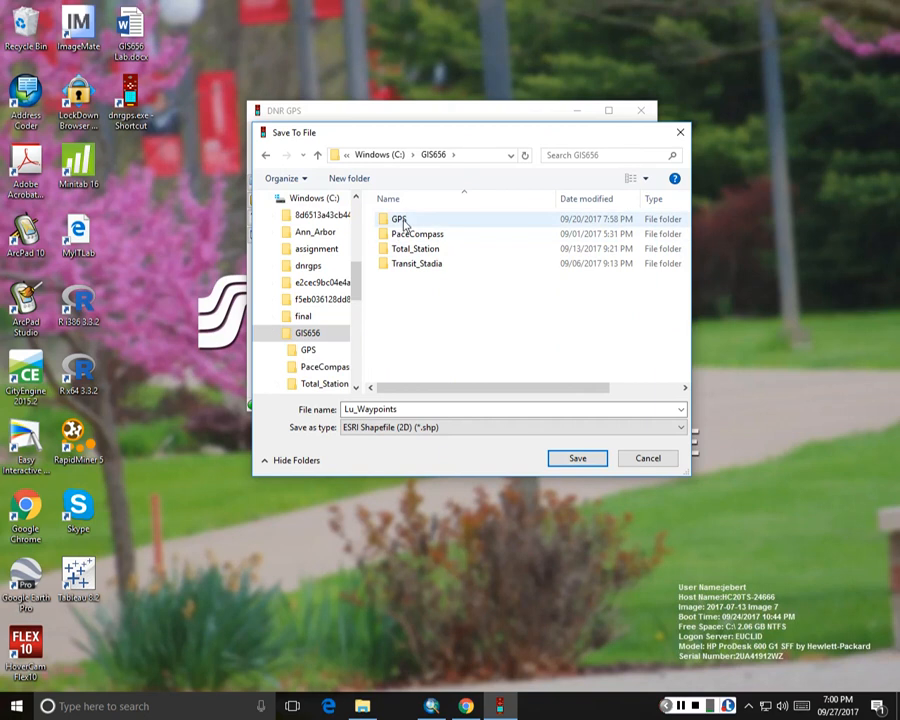
pyautogui.doubleClick(400, 220)
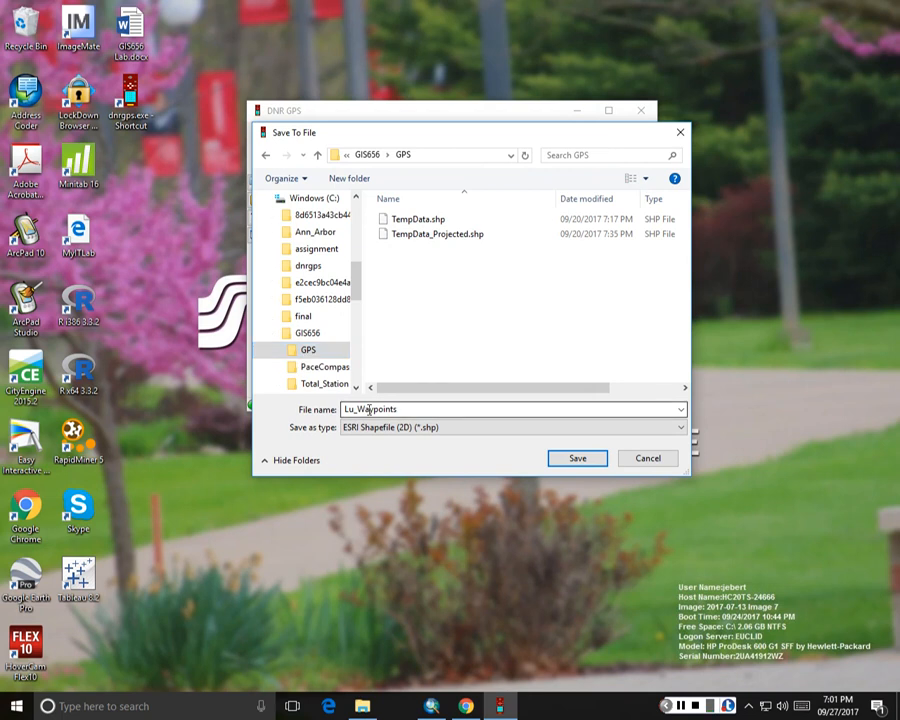
pyautogui.click(578, 460)
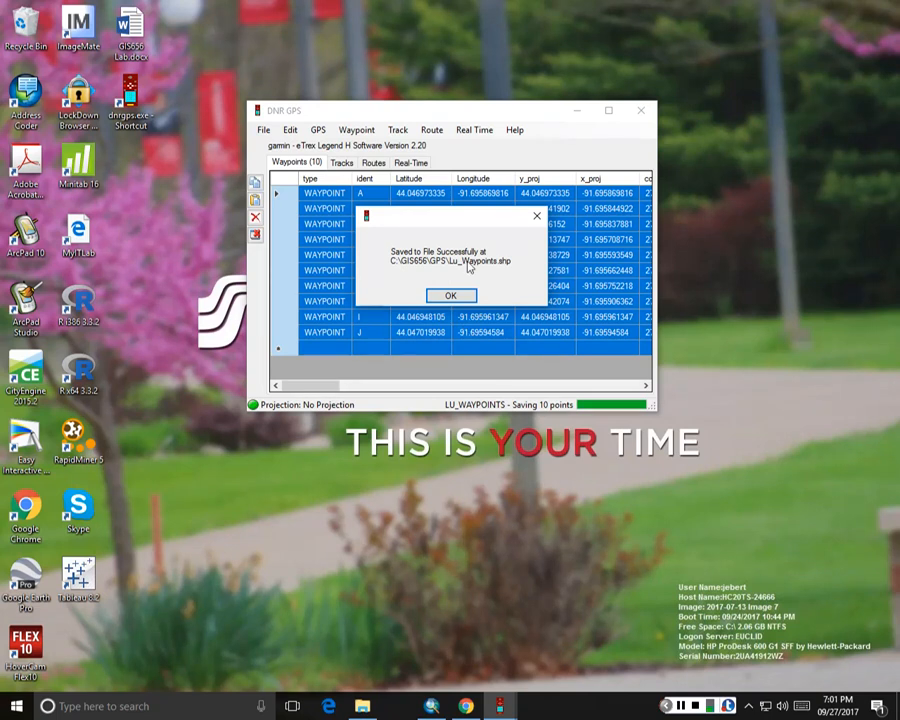
pyautogui.click(452, 296)
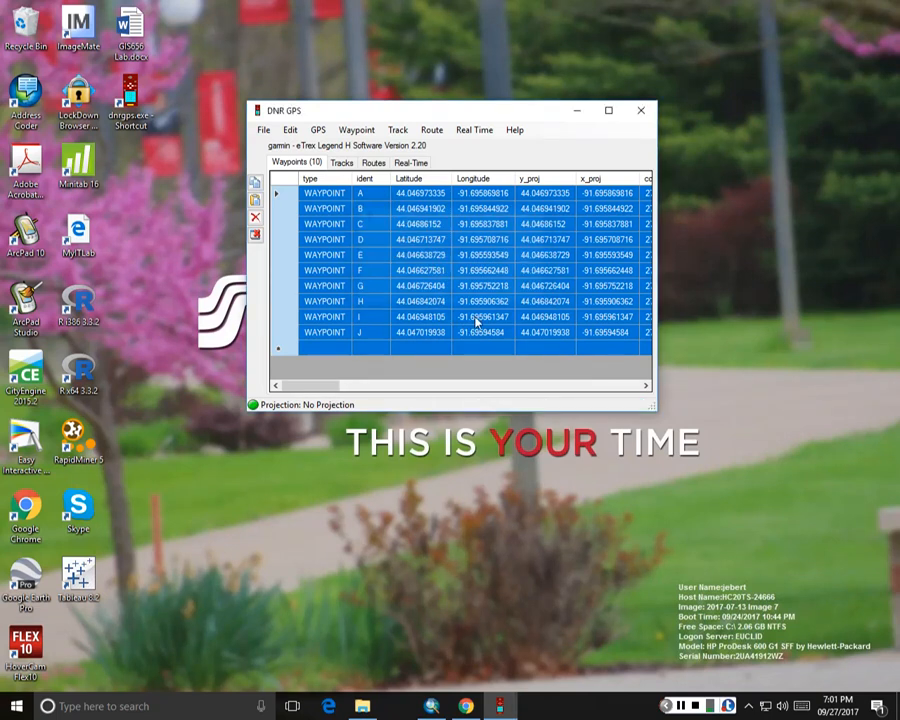
# - Download the track log from the connected GPS receiver into the track table
pyautogui.click(396, 136)
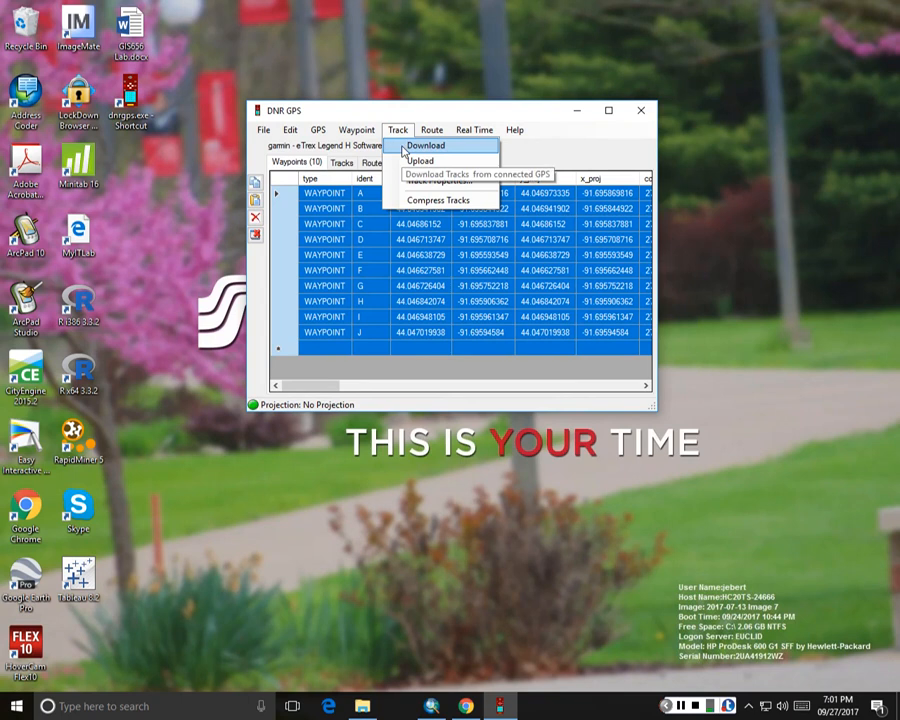
pyautogui.click(420, 146)
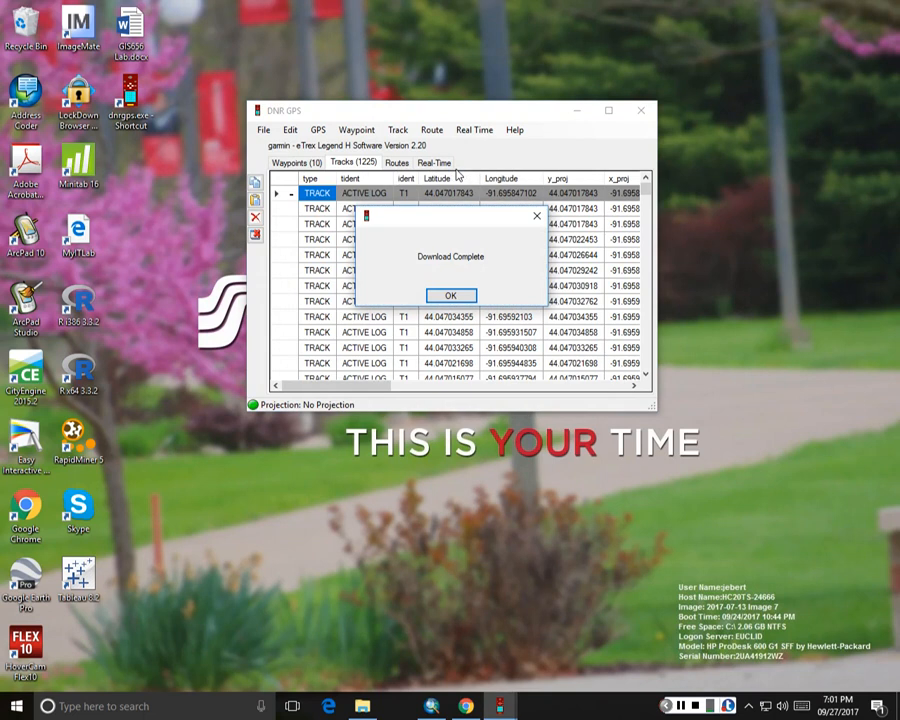
pyautogui.click(453, 296)
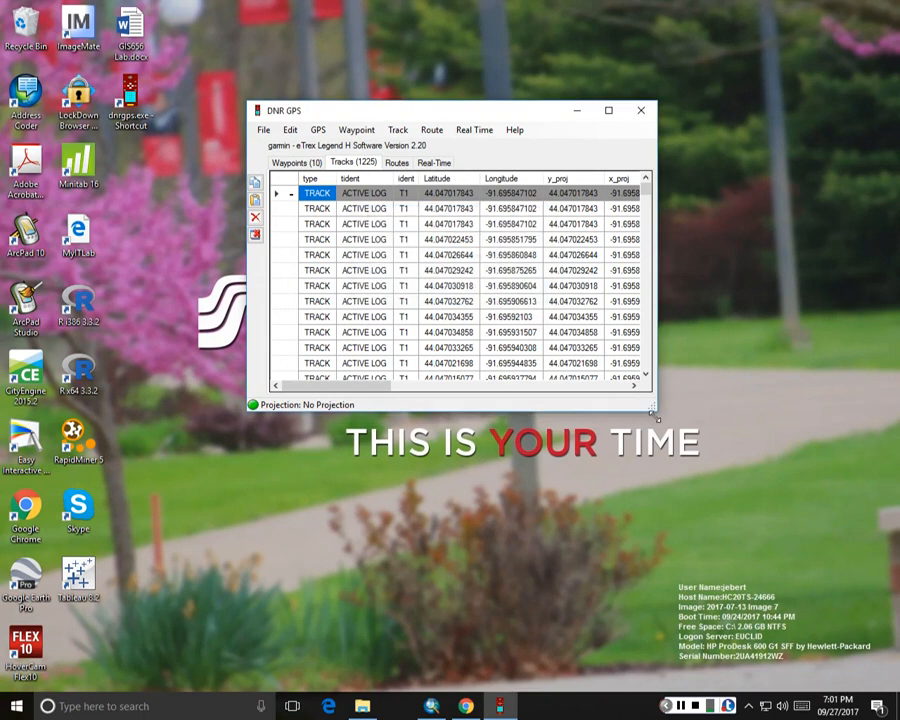
# - Enlarge the window and examine the track table's coordinate, new track, new segment, altitude, time and model columns
pyautogui.moveTo(656, 390); pyautogui.dragTo(824, 552)
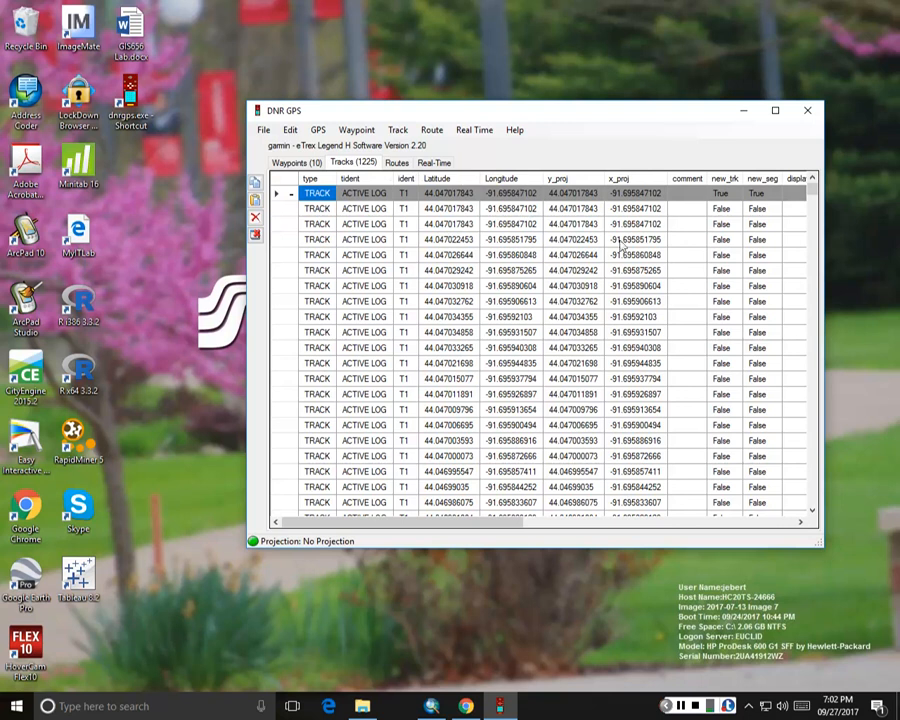
pyautogui.moveTo(449, 524); pyautogui.dragTo(603, 541)
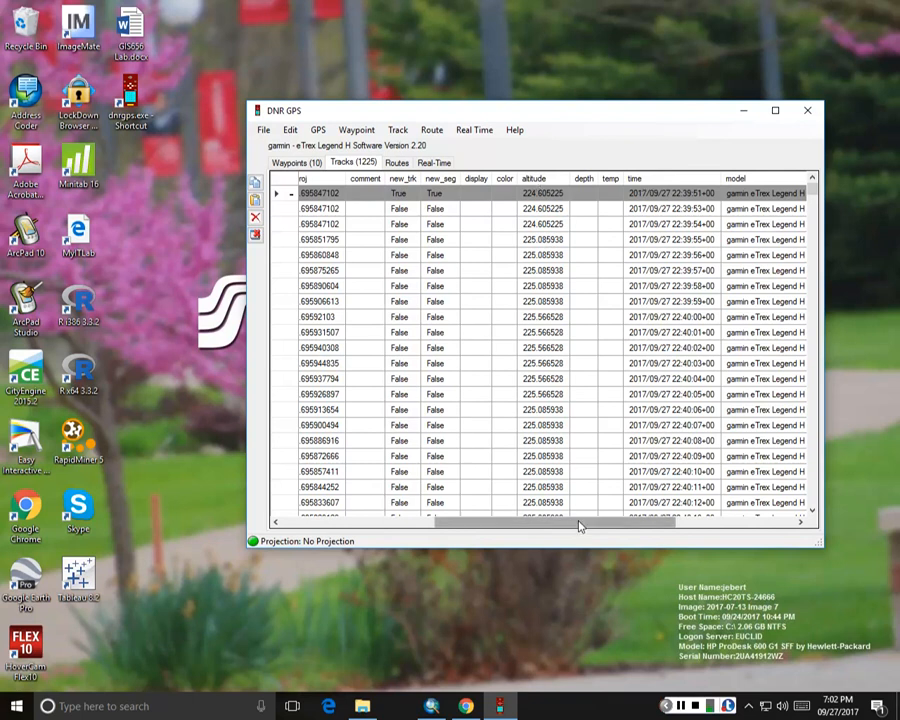
pyautogui.moveTo(578, 526); pyautogui.dragTo(675, 526)
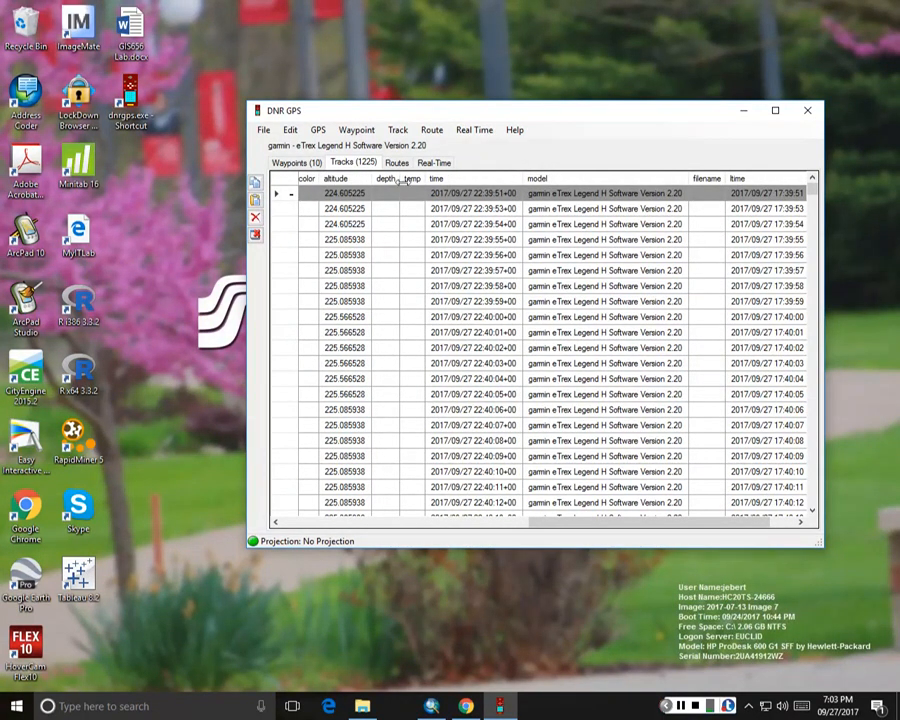
pyautogui.moveTo(586, 522); pyautogui.dragTo(544, 522)
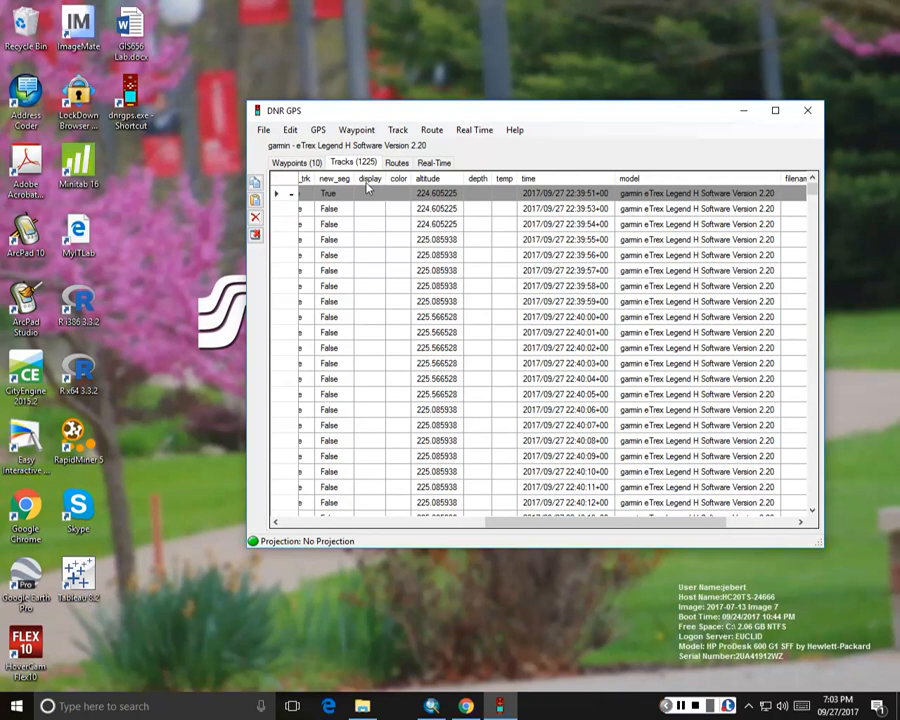
pyautogui.moveTo(599, 522); pyautogui.dragTo(486, 530)
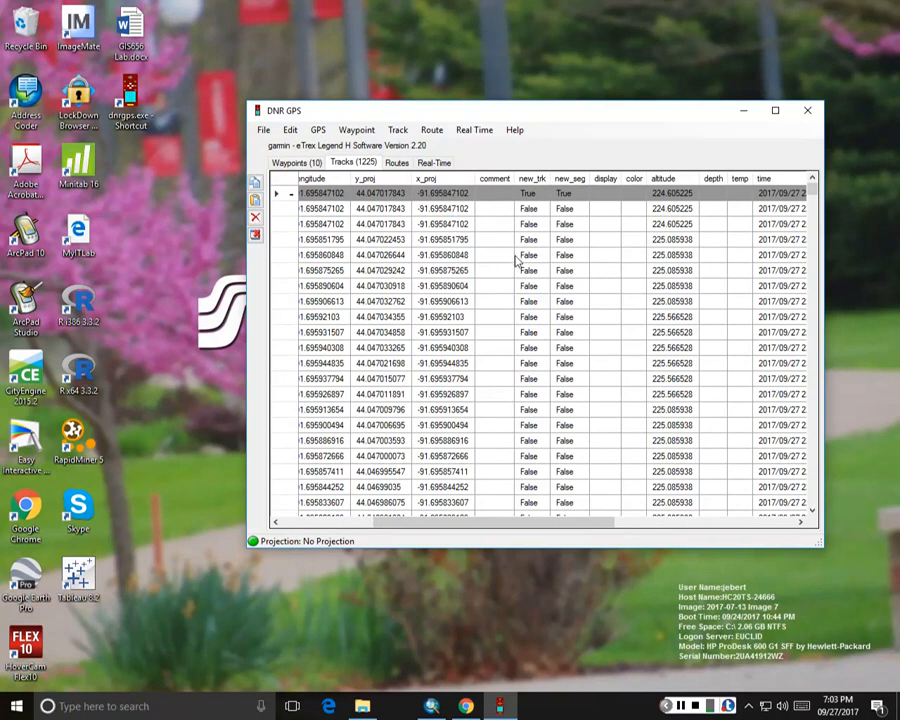
pyautogui.scroll(-1, 480, 438)
pyautogui.scroll(-1, 484, 436)
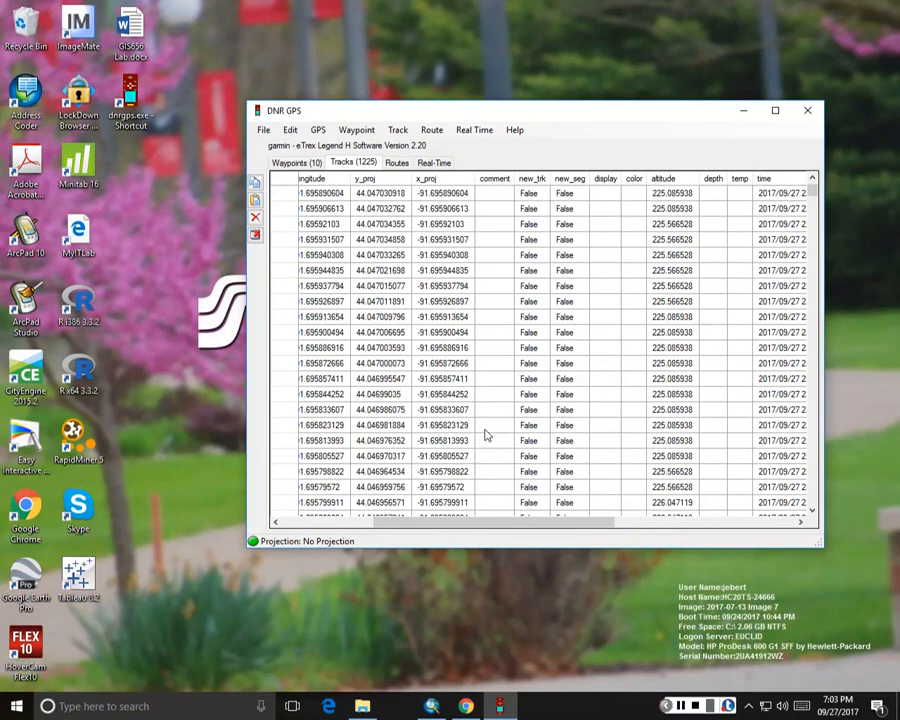
pyautogui.moveTo(432, 521); pyautogui.dragTo(342, 521)
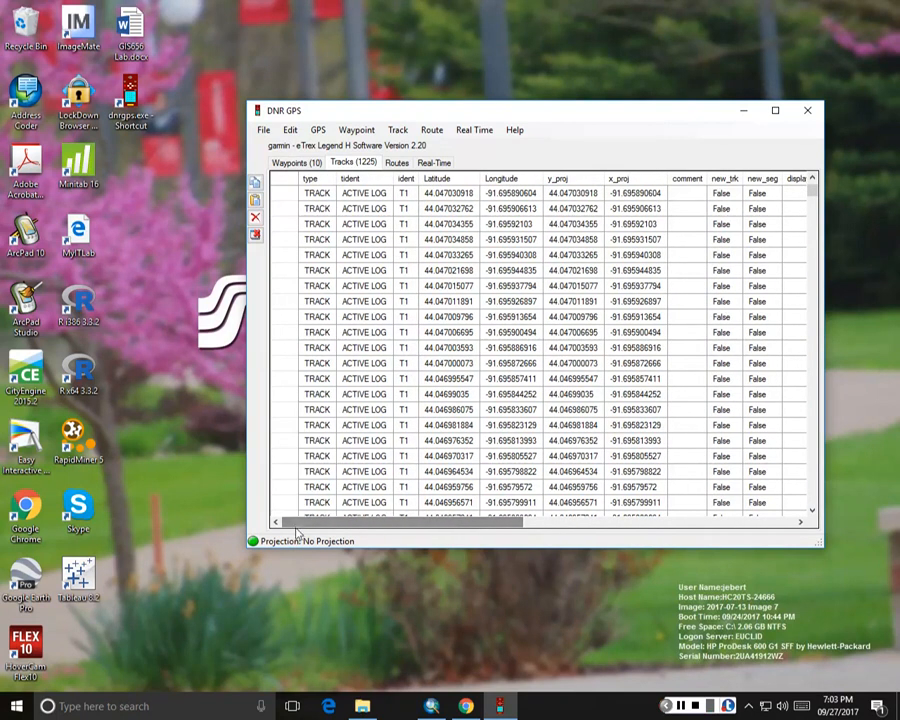
# - Select all track log records and save them to an ArcMap file as a 2D ESRI shapefile named Lu_TrackLog in the GPS folder
pyautogui.click(284, 179)
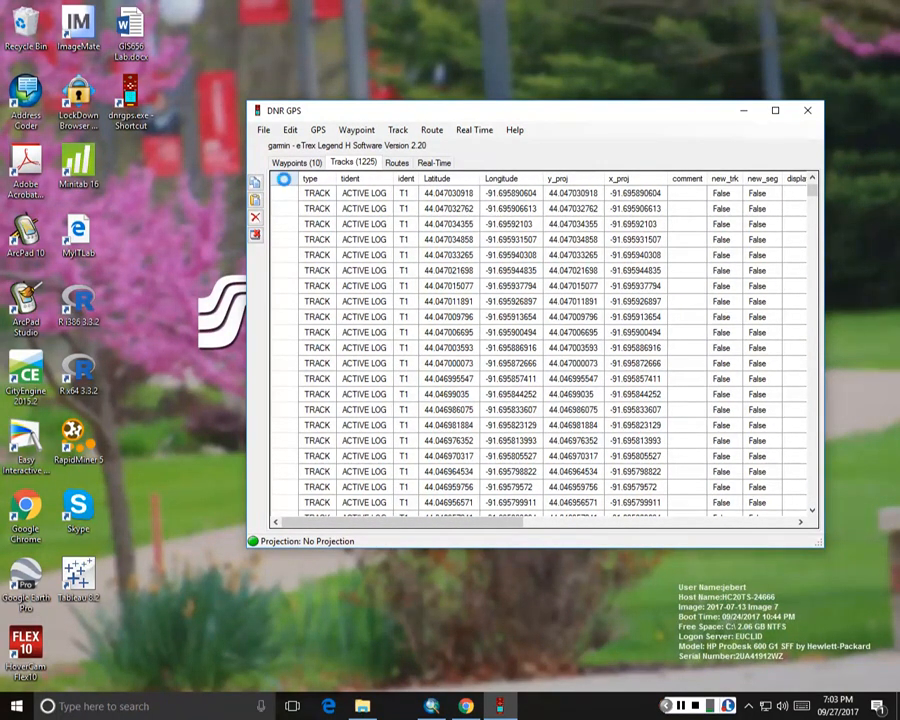
pyautogui.click(263, 131)
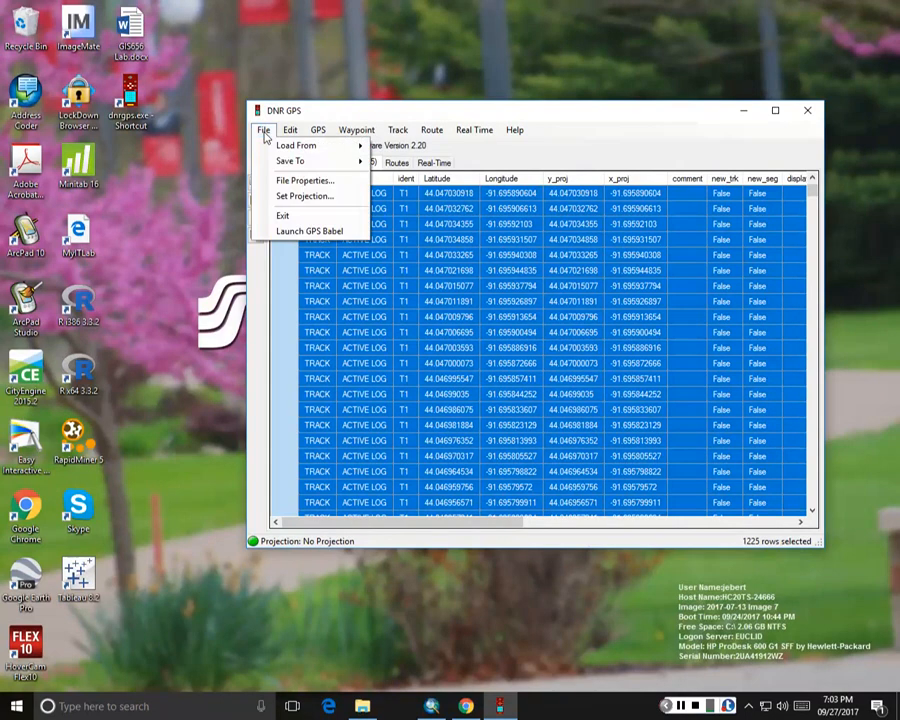
pyautogui.moveTo(288, 160)
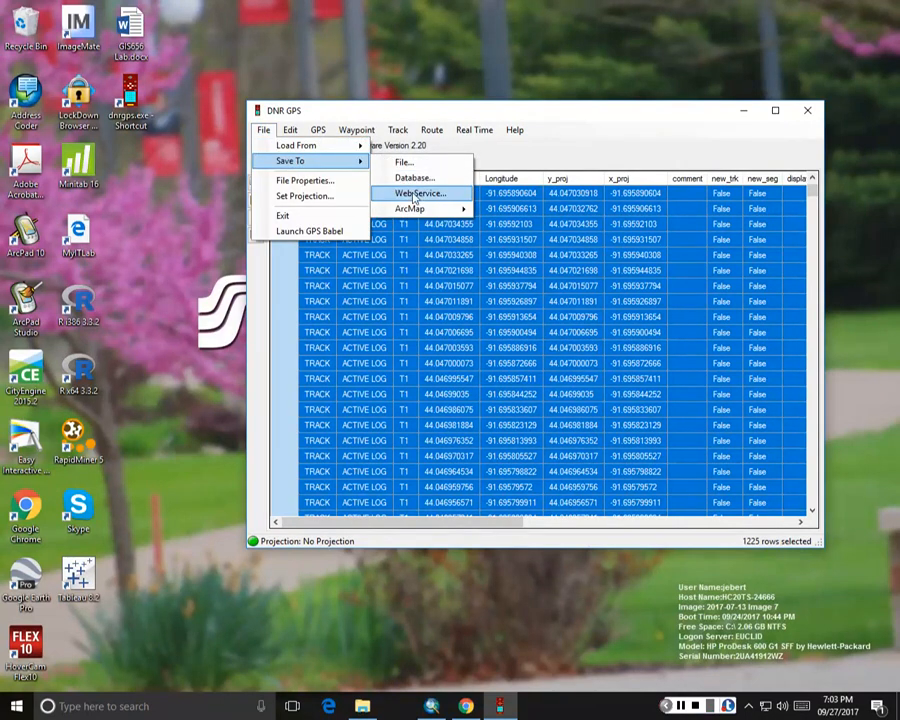
pyautogui.moveTo(462, 209)
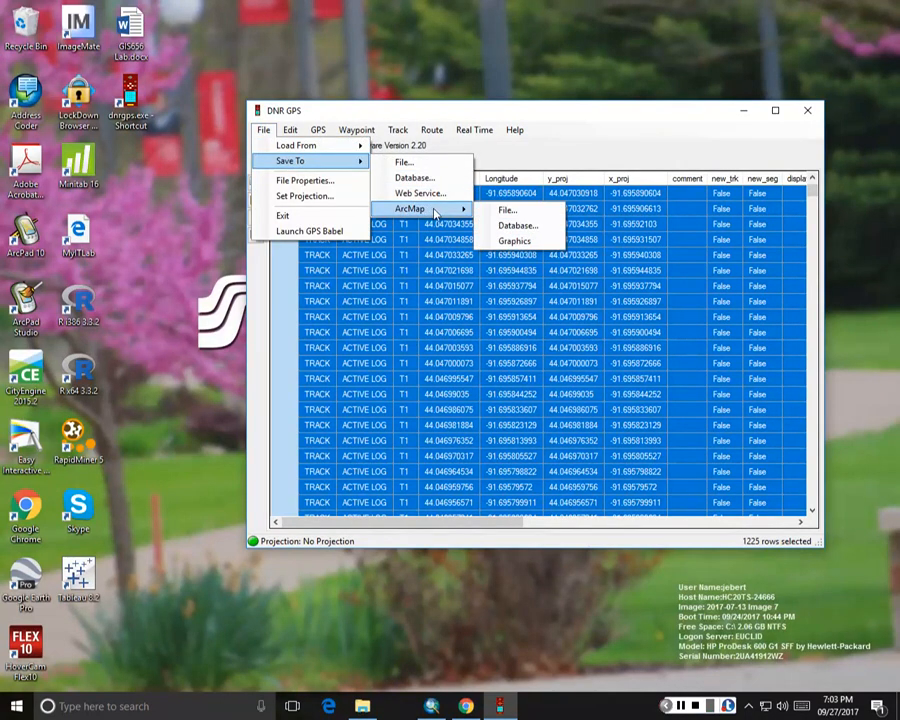
pyautogui.click(503, 211)
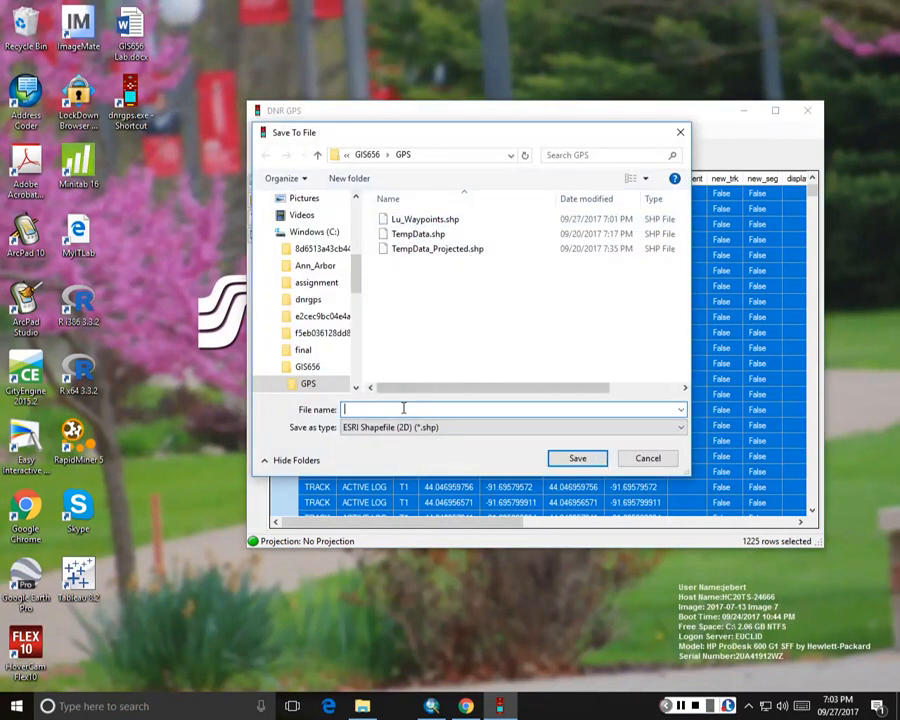
pyautogui.write('Lu')
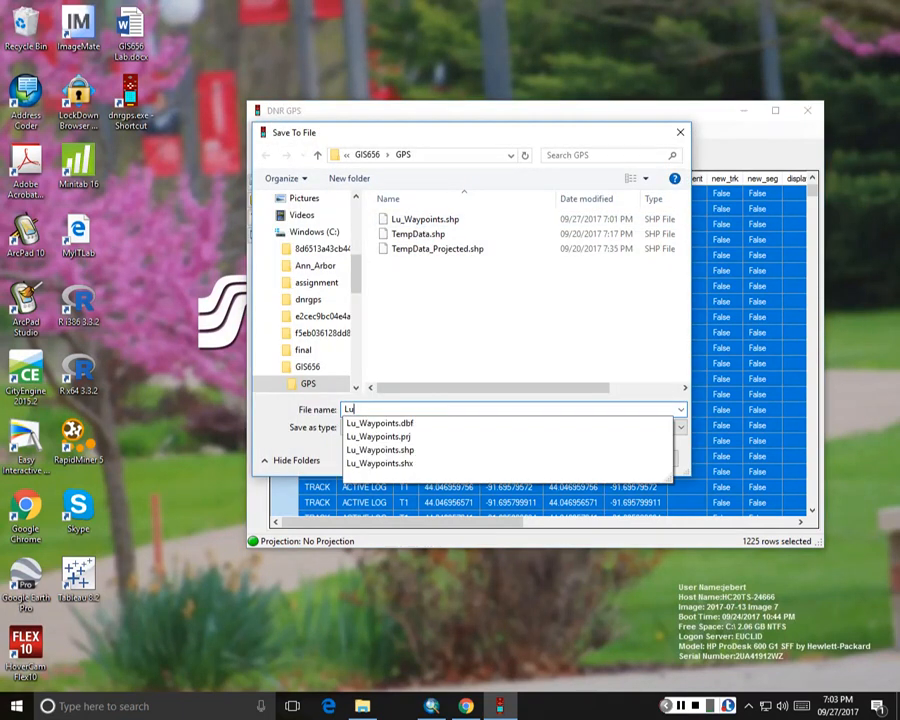
pyautogui.write('_TrackLog')
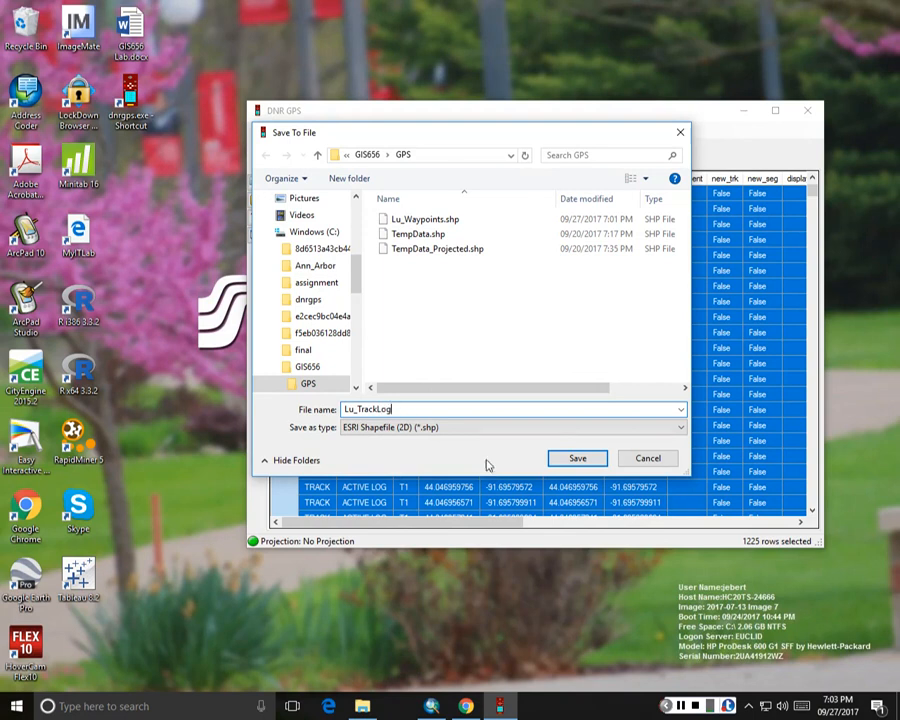
pyautogui.click(571, 461)
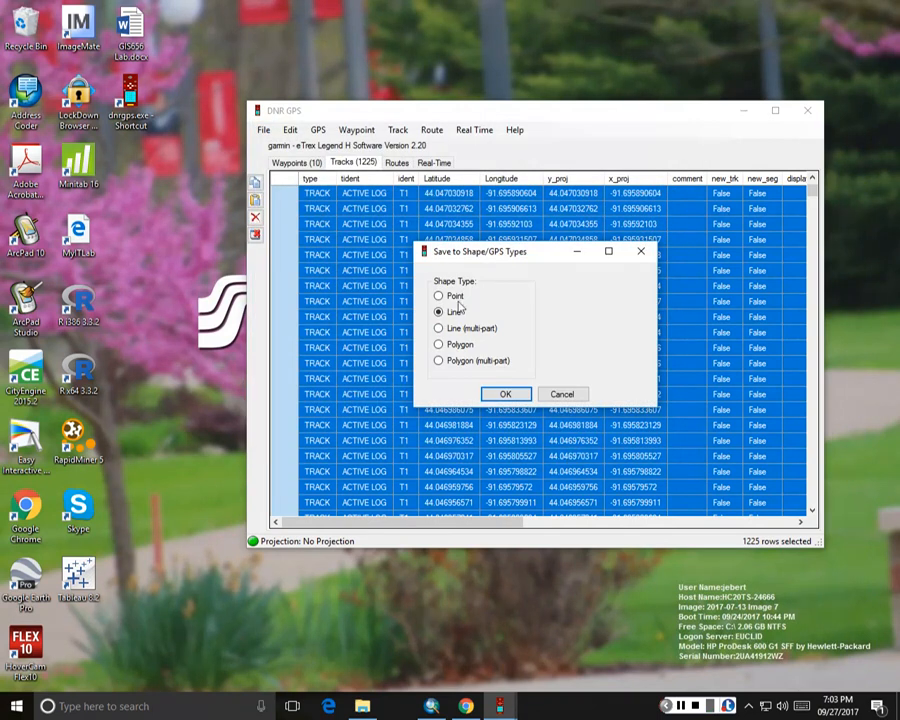
# - Choose Point as the shape type and finish saving the track log shapefile
pyautogui.moveTo(463, 262); pyautogui.dragTo(428, 251)
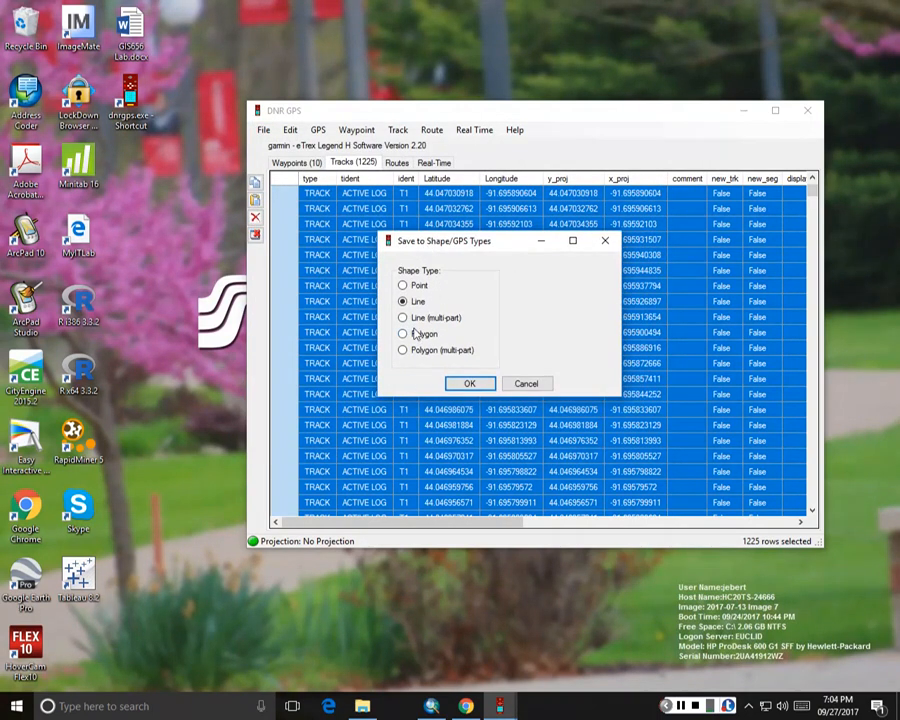
pyautogui.click(403, 286)
pyautogui.click(477, 387)
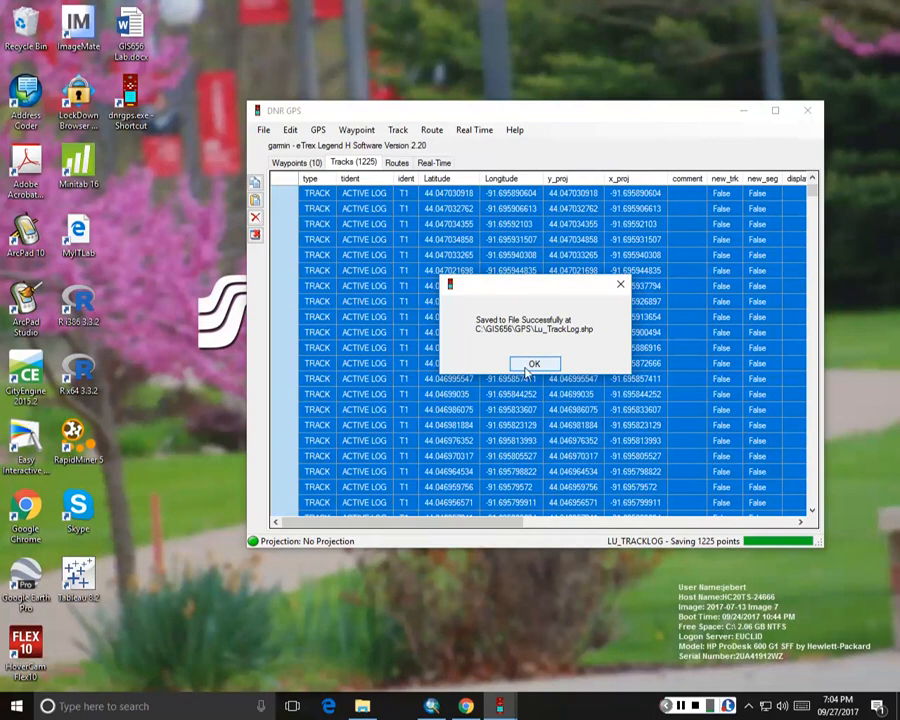
pyautogui.click(533, 364)
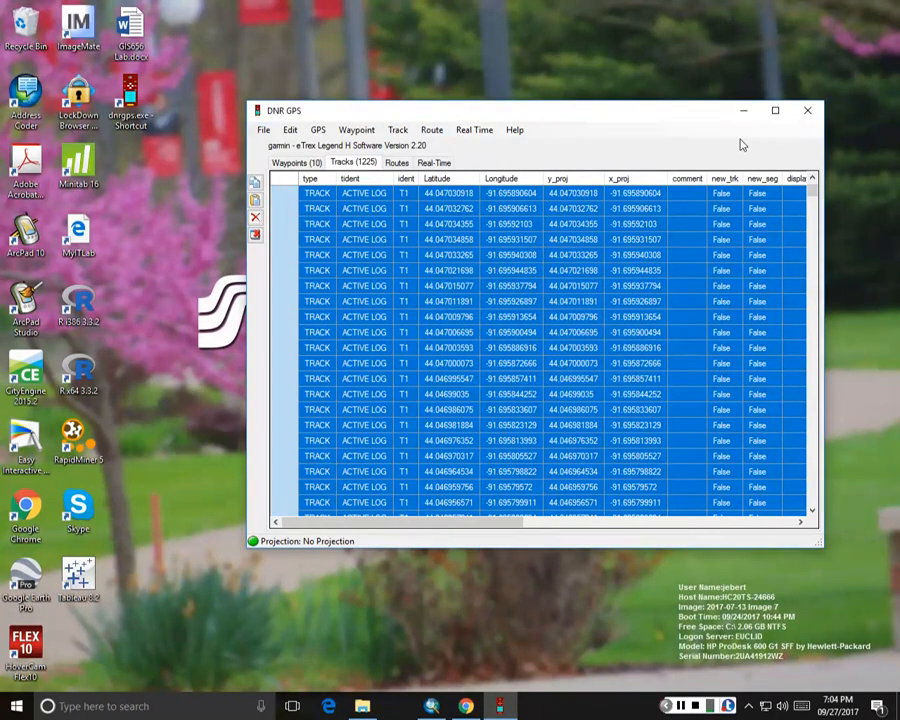
# - Switch to ArcMap and expand the folder connections in the Catalog
pyautogui.click(744, 112)
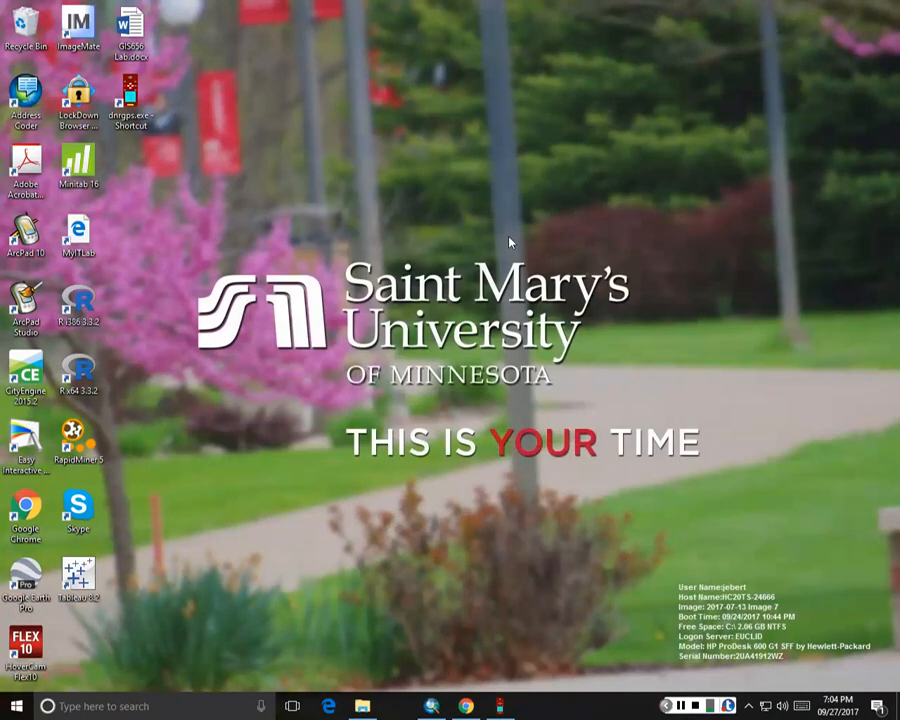
pyautogui.click(433, 708)
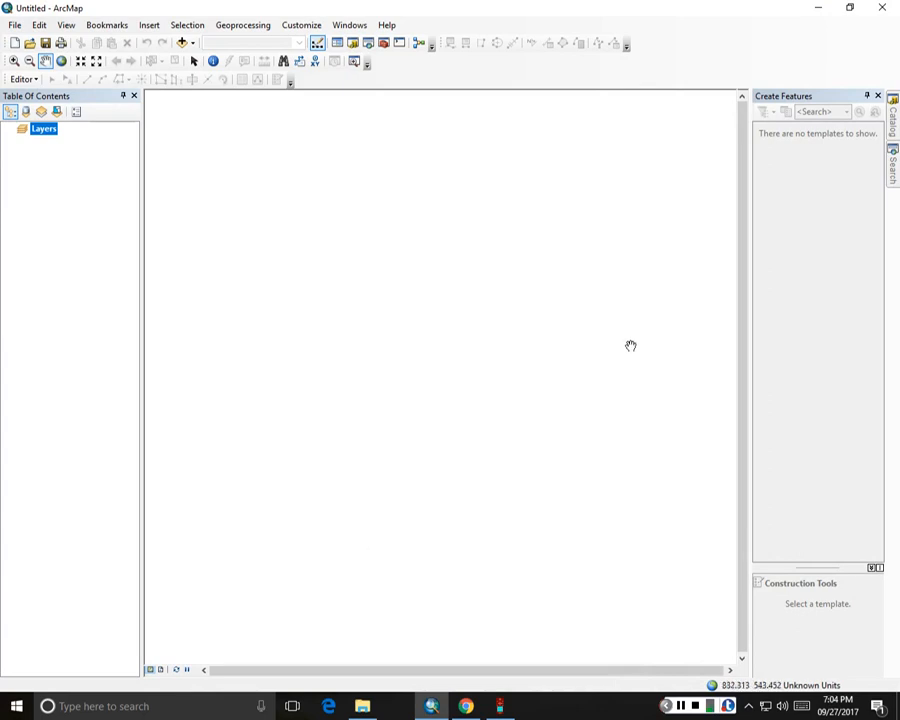
pyautogui.click(894, 116)
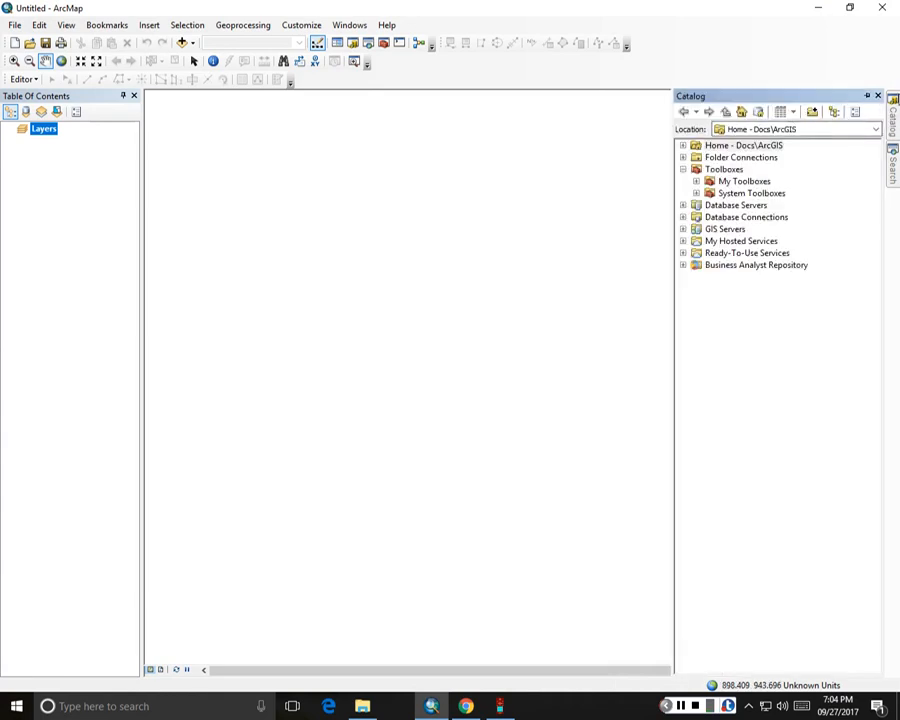
pyautogui.click(683, 158)
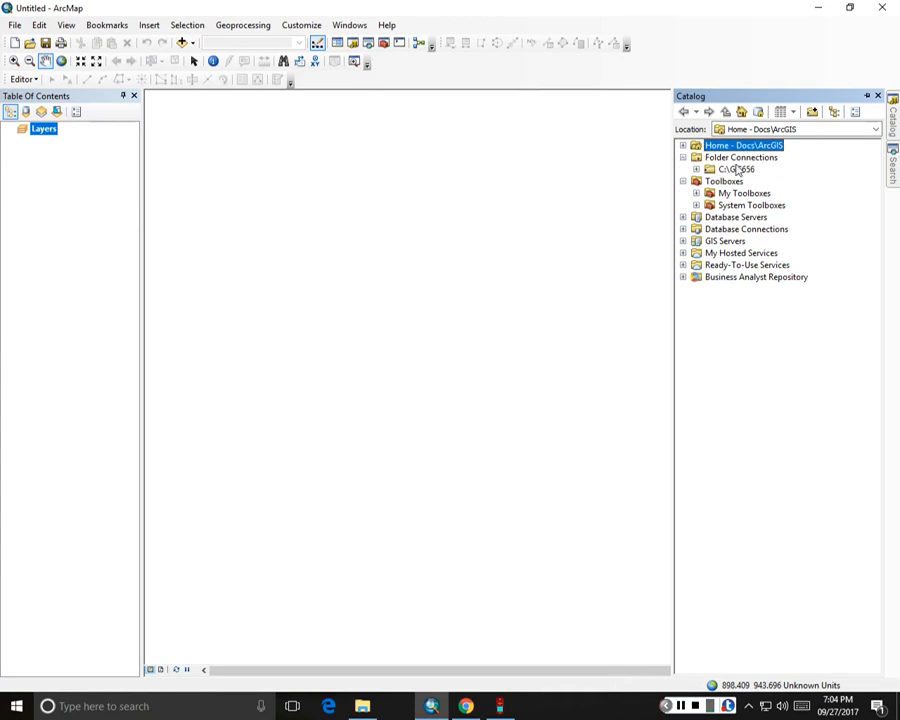
pyautogui.click(812, 113)
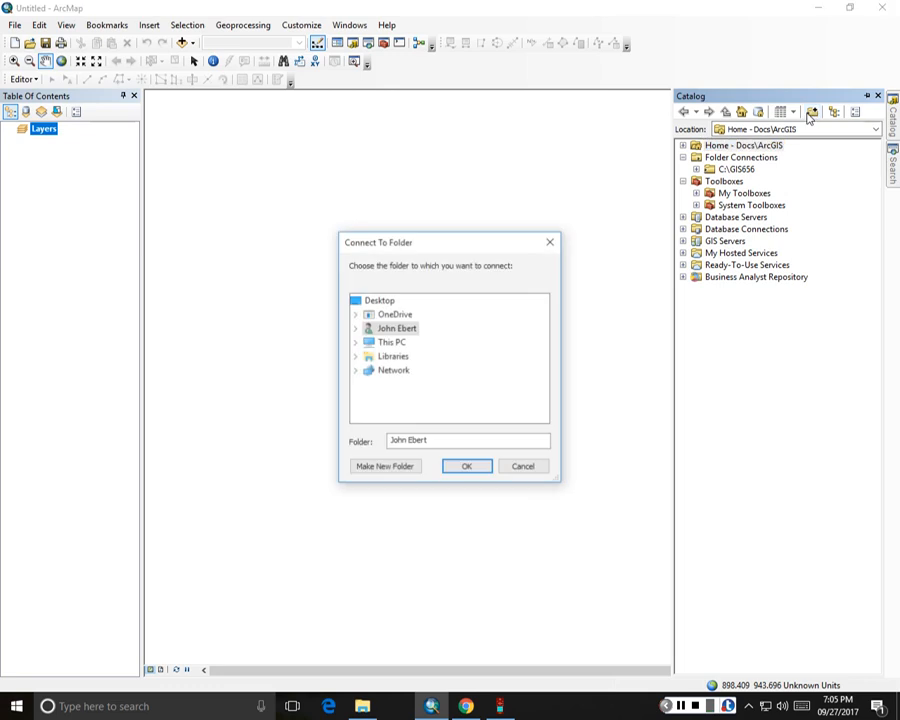
pyautogui.click(355, 343)
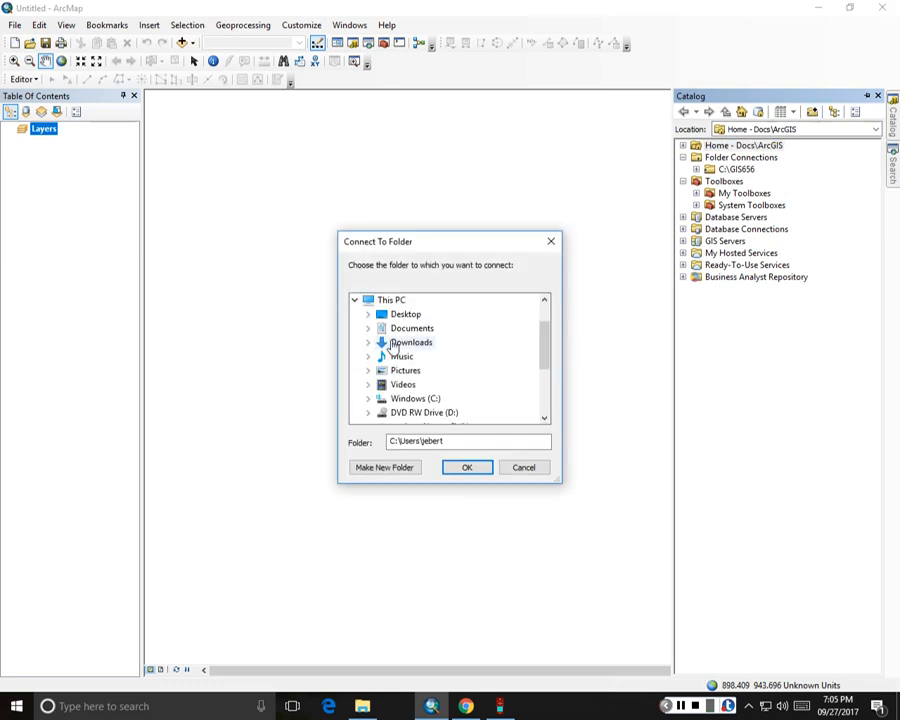
pyautogui.click(525, 467)
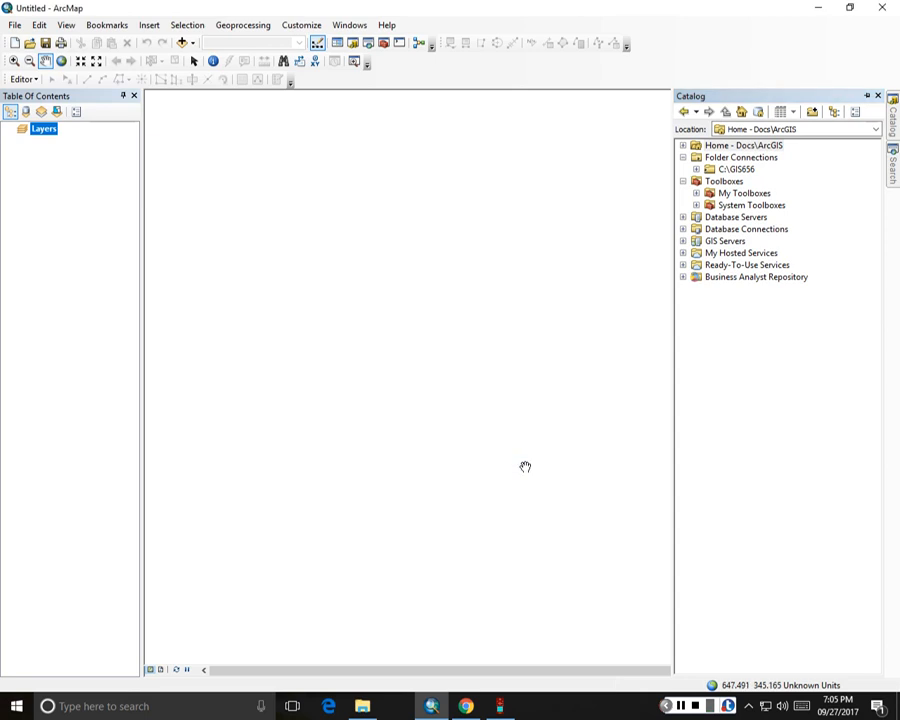
# - Browse to the C:\GIS656\GPS folder in the Catalog and locate the Lu_TrackLog and Lu_Waypoints shapefiles
pyautogui.click(696, 170)
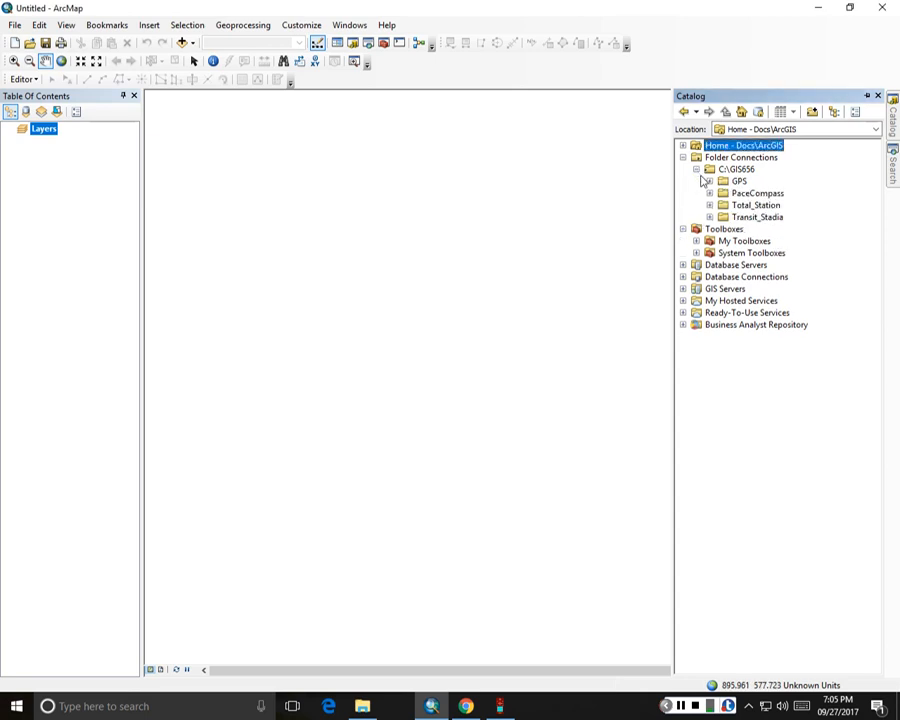
pyautogui.click(709, 181)
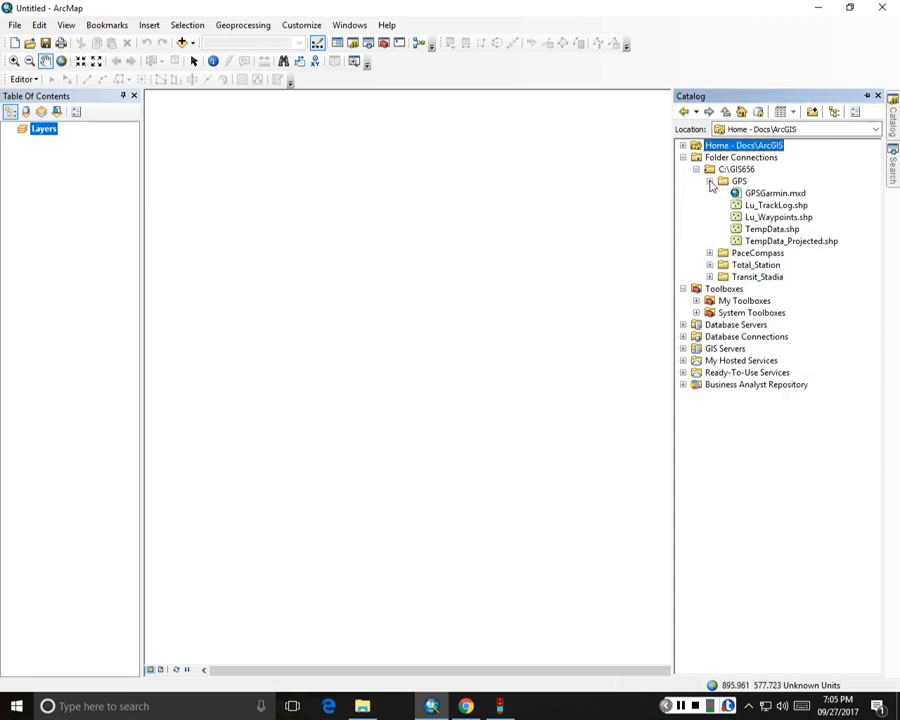
pyautogui.click(763, 206)
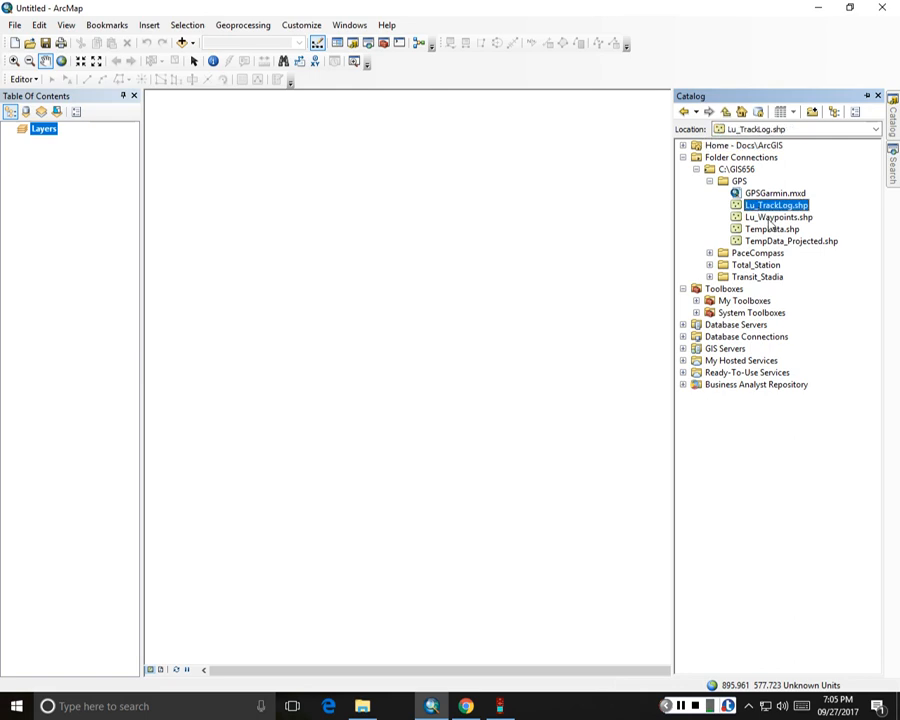
pyautogui.click(770, 217)
pyautogui.click(768, 206)
pyautogui.click(766, 217)
pyautogui.click(772, 207)
pyautogui.click(770, 217)
pyautogui.click(768, 206)
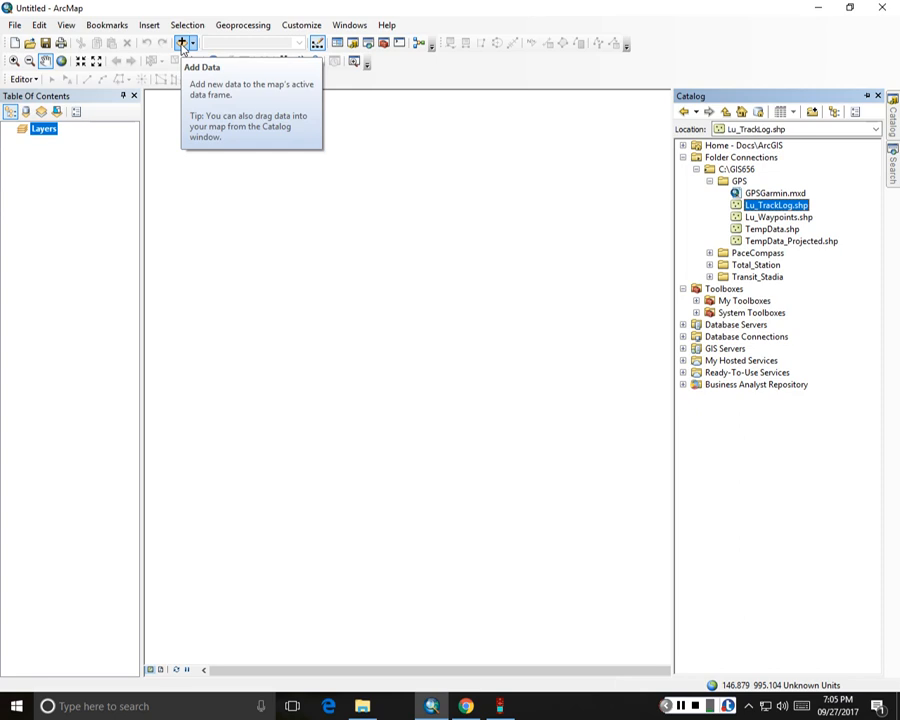
# - Add the Lu_Waypoints.shp shapefile from the GPS folder to the map
pyautogui.click(183, 44)
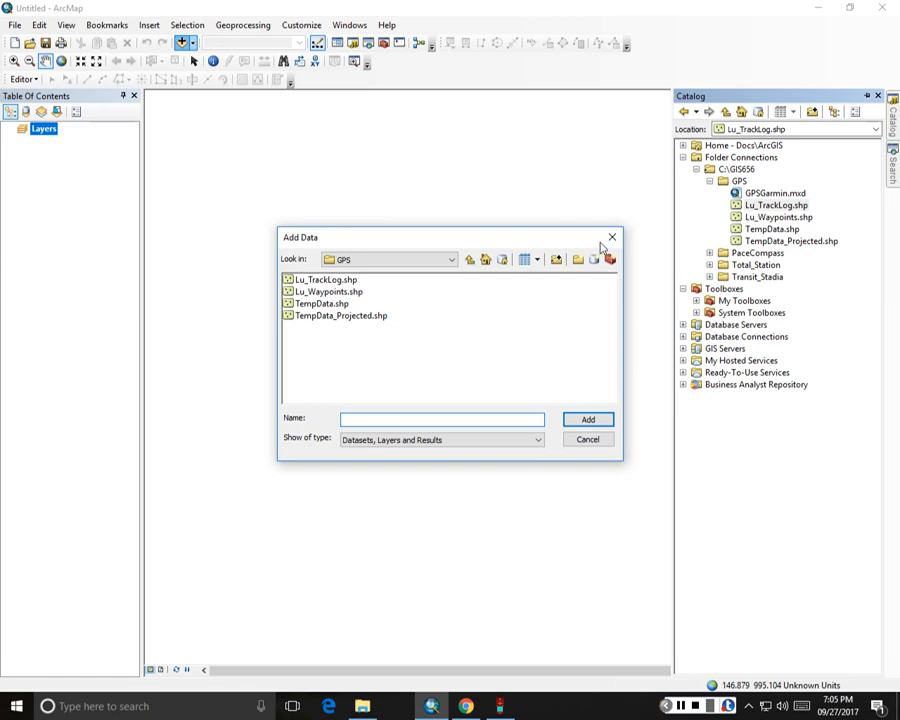
pyautogui.moveTo(577, 240); pyautogui.dragTo(567, 203)
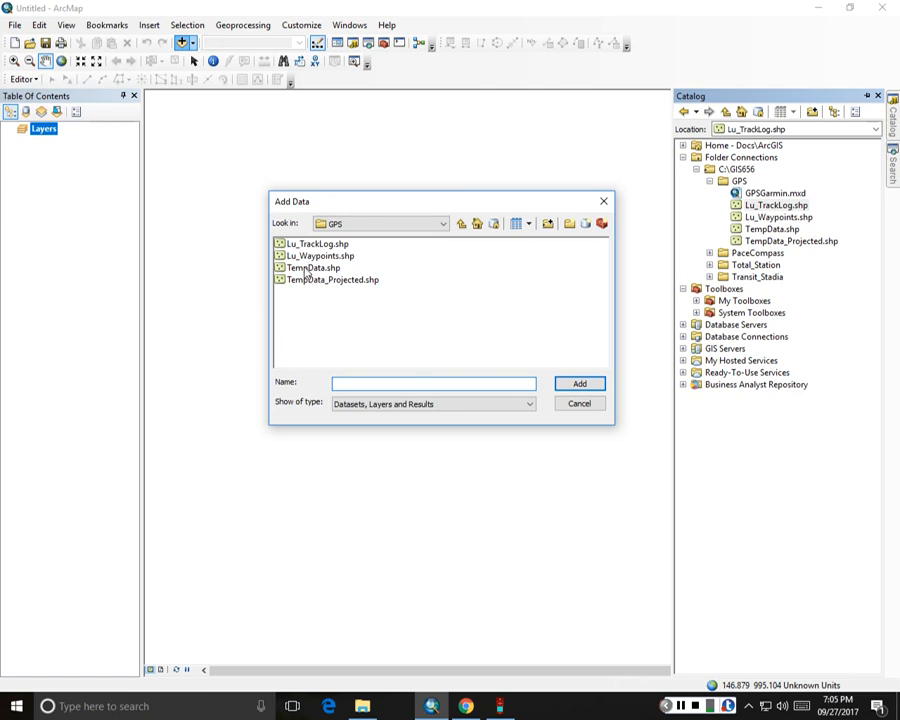
pyautogui.click(305, 246)
pyautogui.click(300, 256)
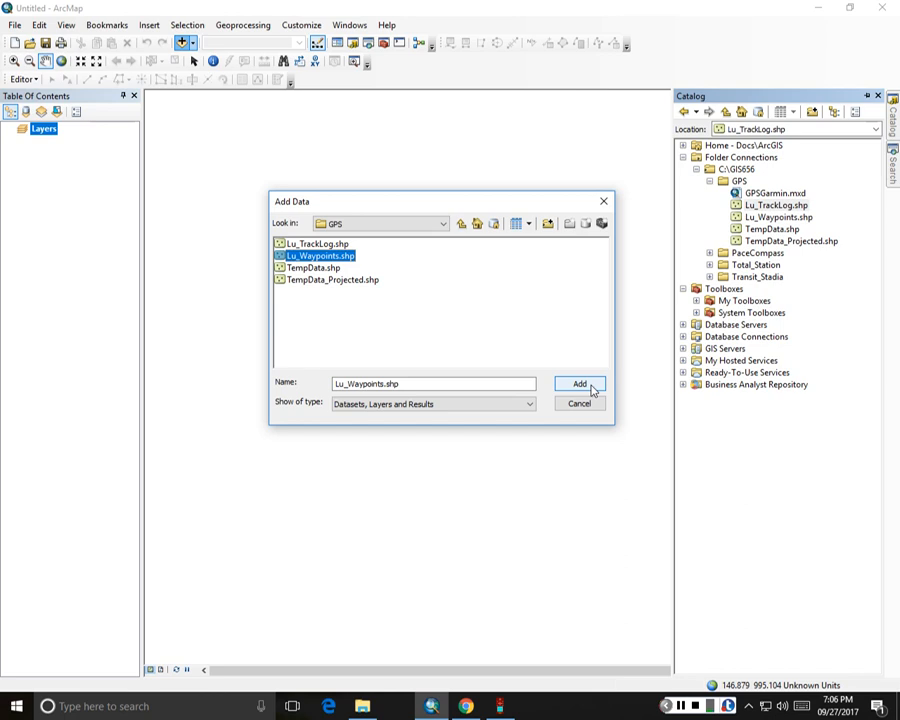
pyautogui.click(591, 387)
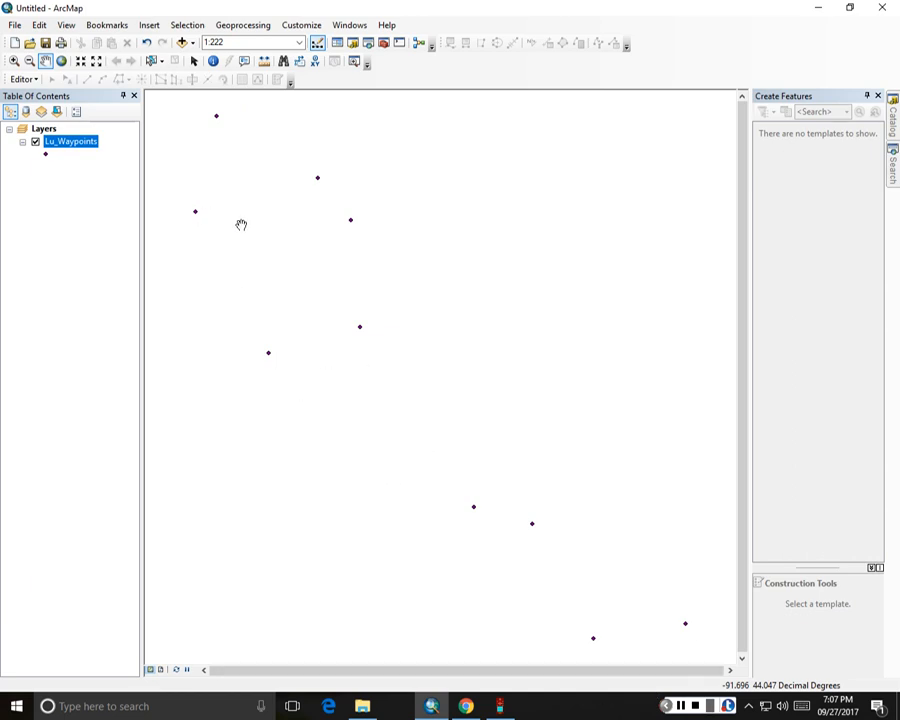
# - Open the Lu_Waypoints attribute table and widen it to examine the waypoint fields from FID through depth
pyautogui.click(83, 150)
pyautogui.rightClick(84, 145)
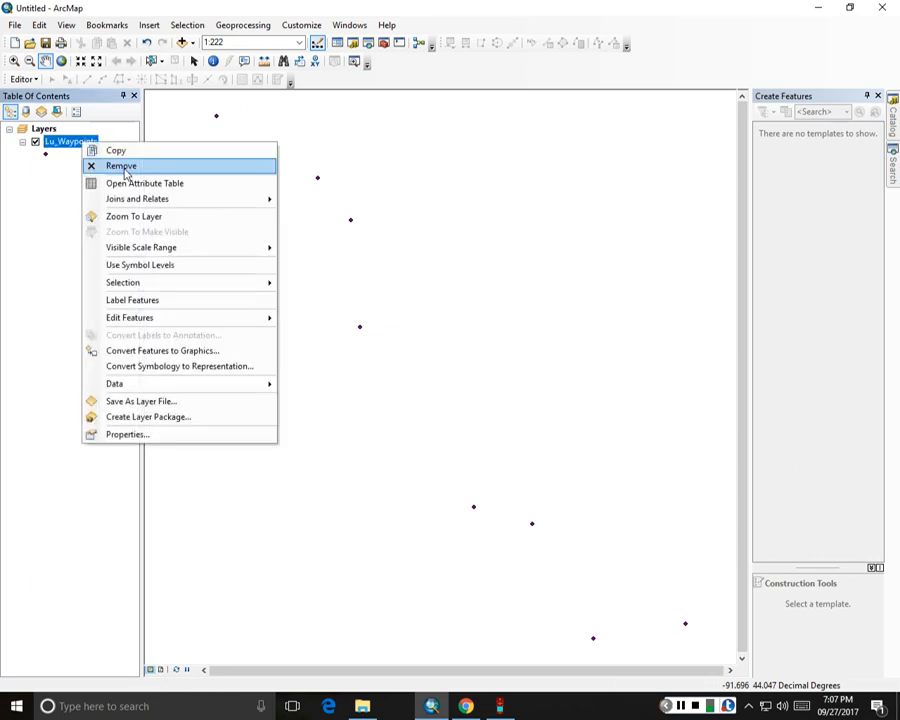
pyautogui.click(130, 184)
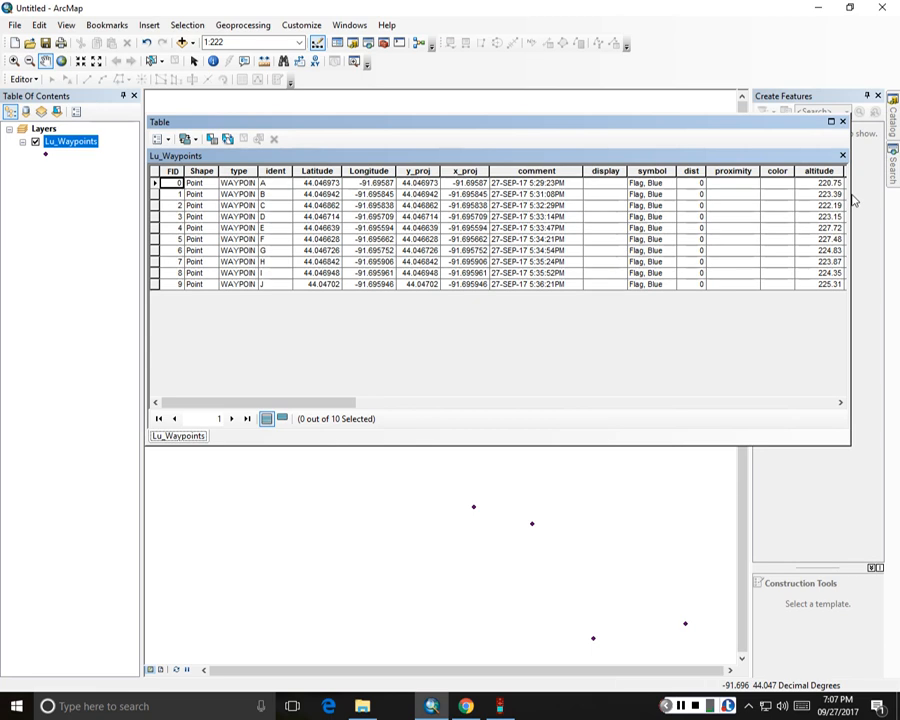
pyautogui.moveTo(851, 199); pyautogui.dragTo(872, 195)
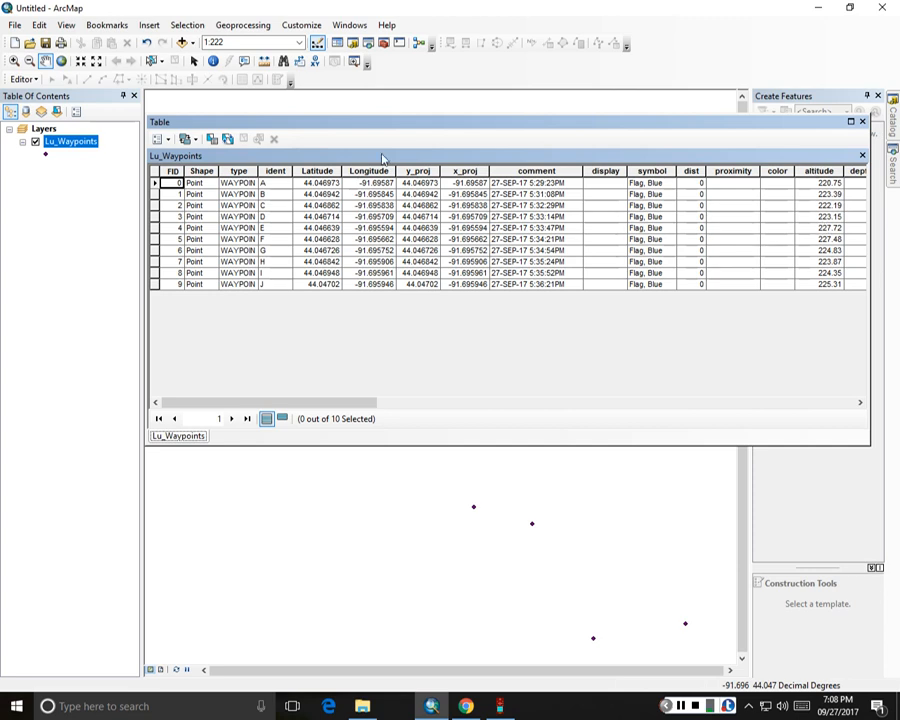
pyautogui.moveTo(383, 133); pyautogui.dragTo(323, 135)
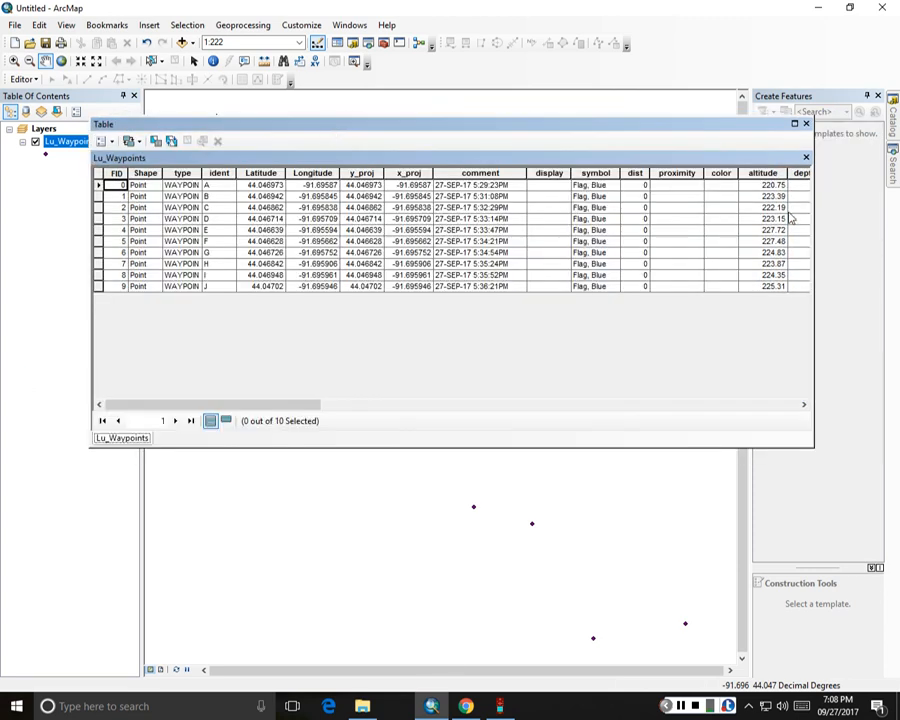
pyautogui.moveTo(814, 196)
pyautogui.mouseDown()
pyautogui.moveTo(868, 193)
pyautogui.moveTo(826, 194)
pyautogui.mouseUp()
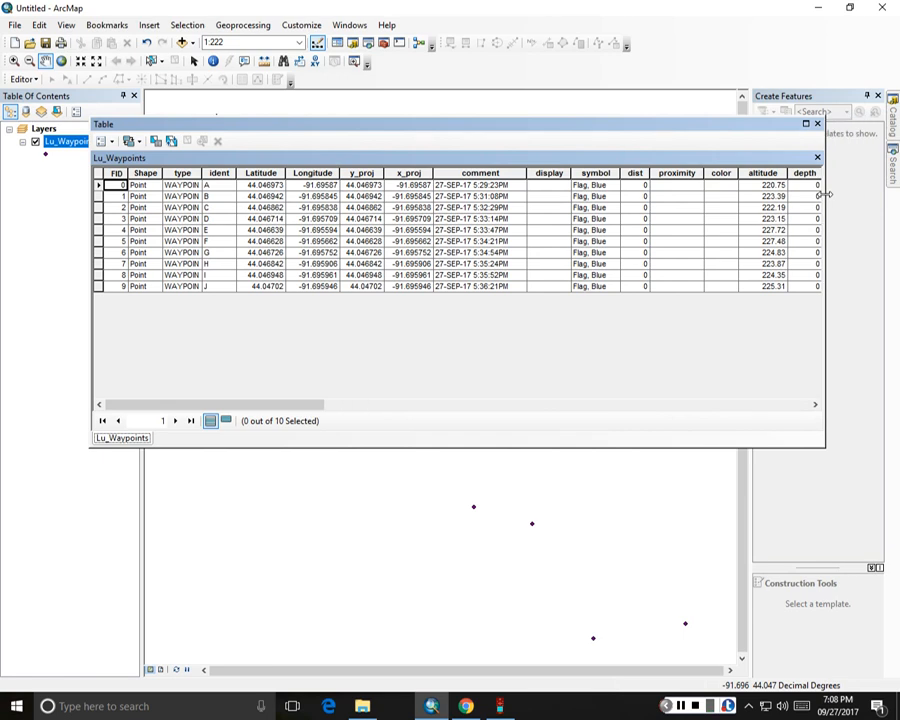
# - Review the Export Data settings for the Lu_Waypoints attribute table and close them without exporting
pyautogui.click(108, 141)
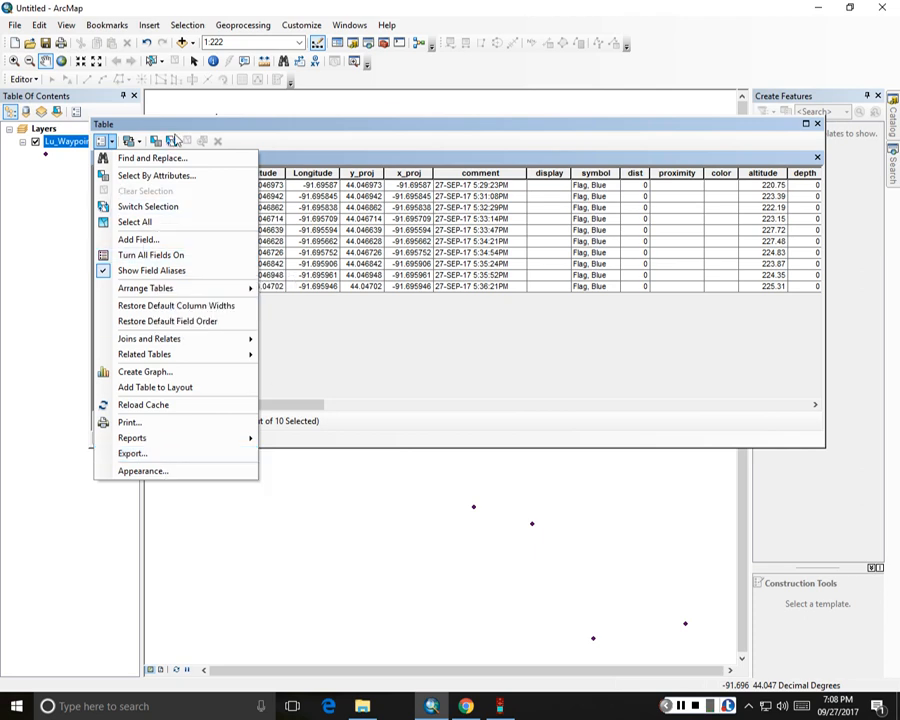
pyautogui.click(178, 130)
pyautogui.click(104, 141)
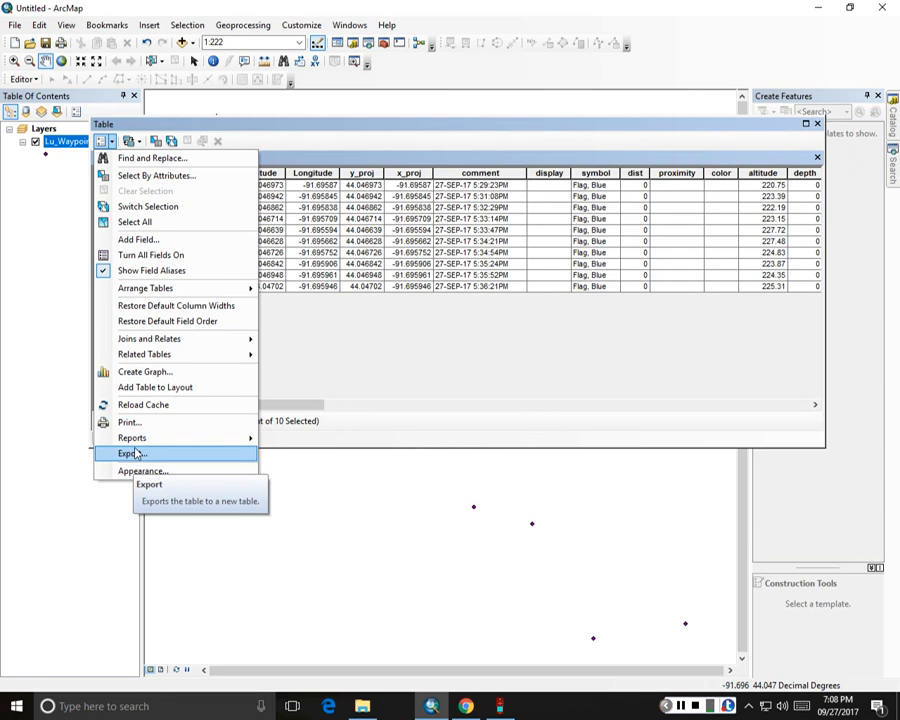
pyautogui.moveTo(138, 441)
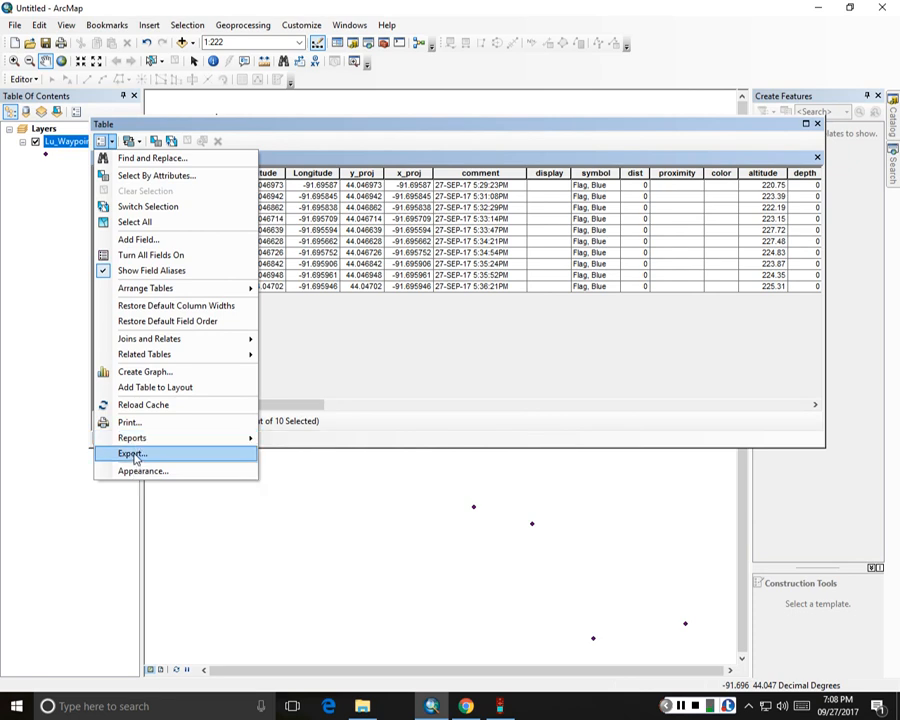
pyautogui.click(132, 454)
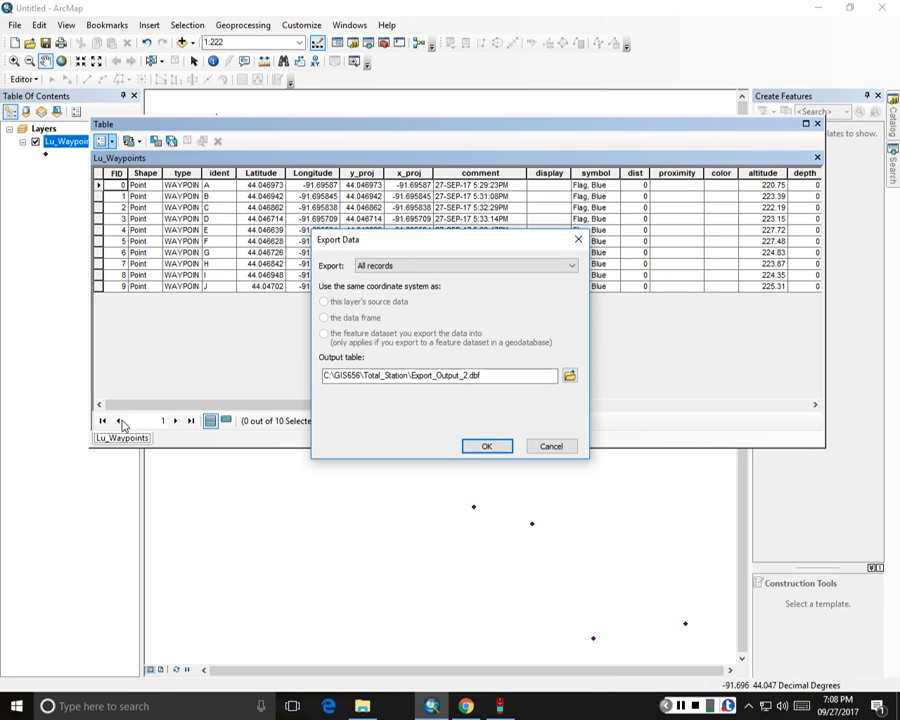
pyautogui.click(550, 447)
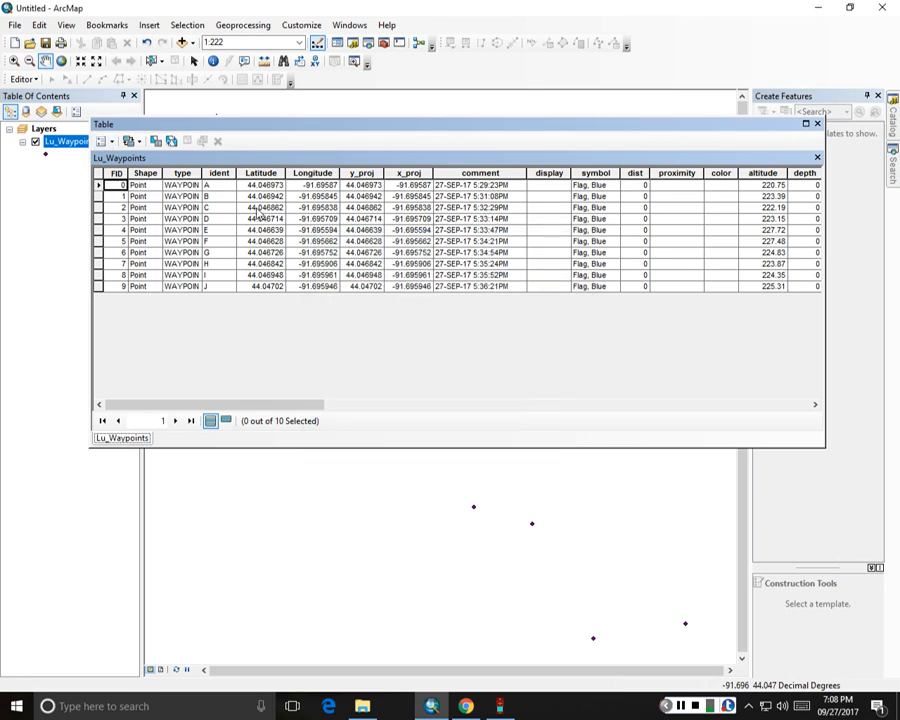
# - Examine the field commands available for the display column, including Delete Field, and close the Lu_Waypoints attribute table
pyautogui.click(552, 173)
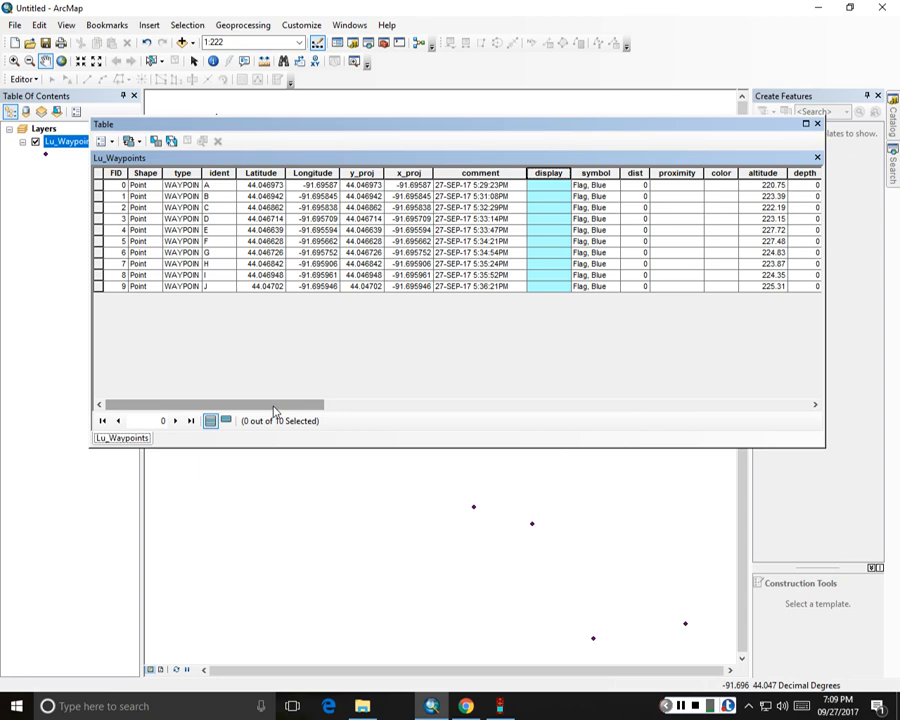
pyautogui.click(104, 141)
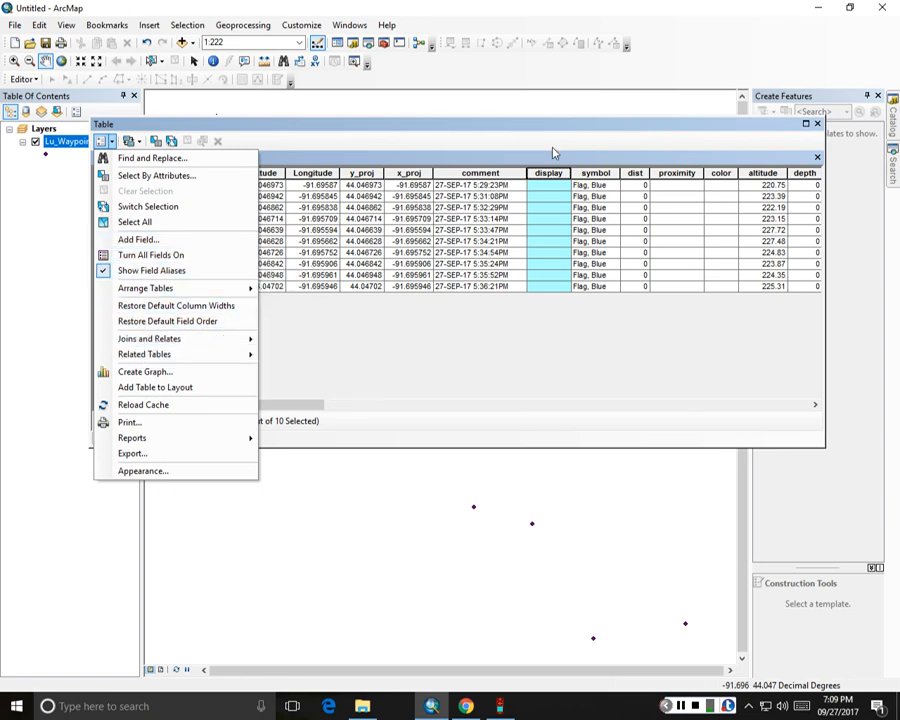
pyautogui.click(553, 178)
pyautogui.rightClick(554, 177)
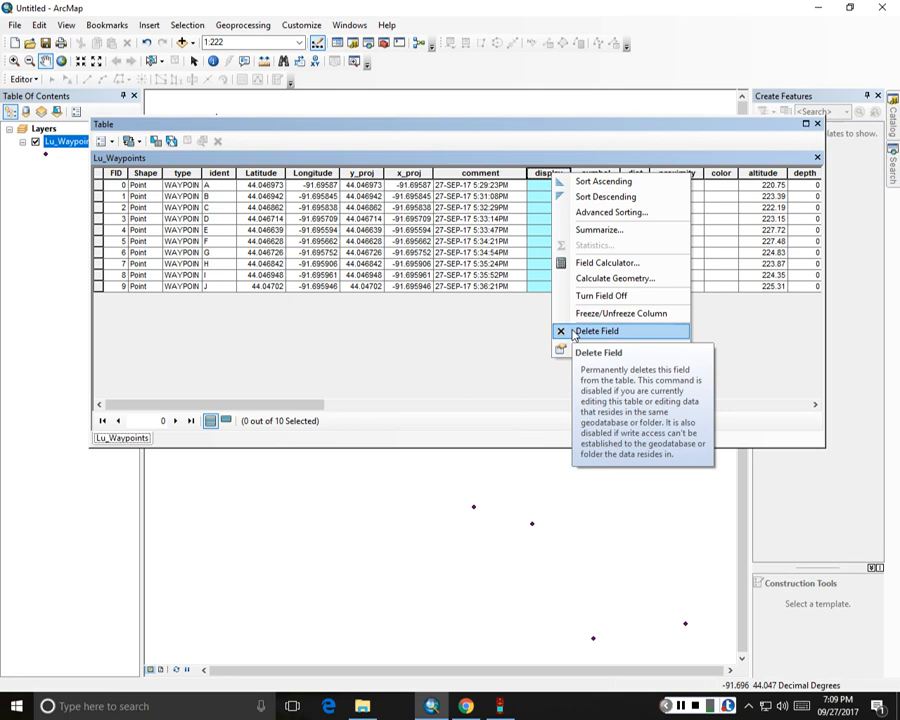
pyautogui.click(437, 391)
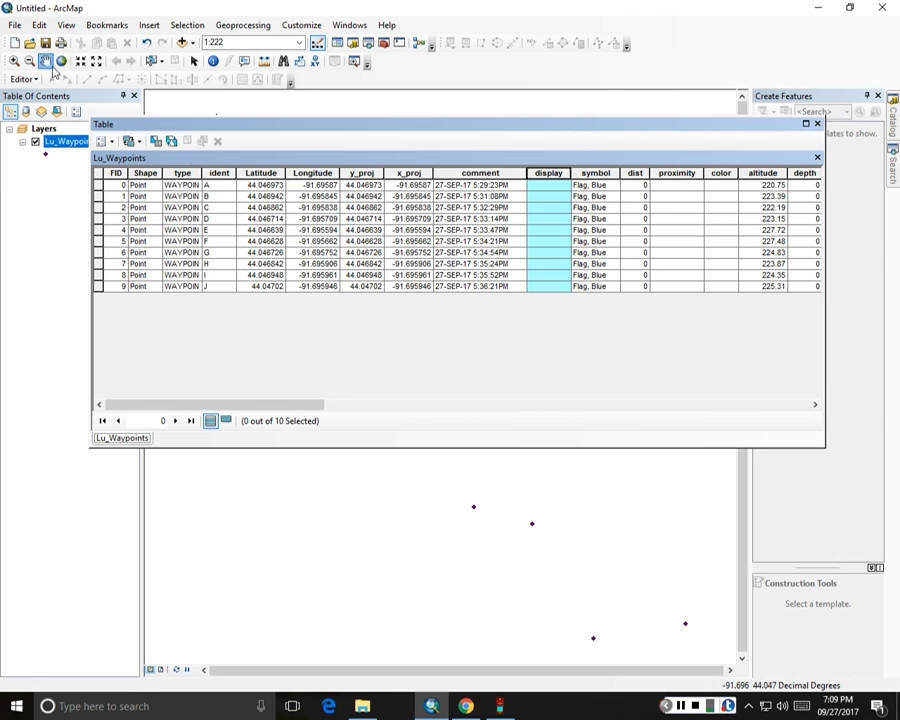
pyautogui.click(194, 62)
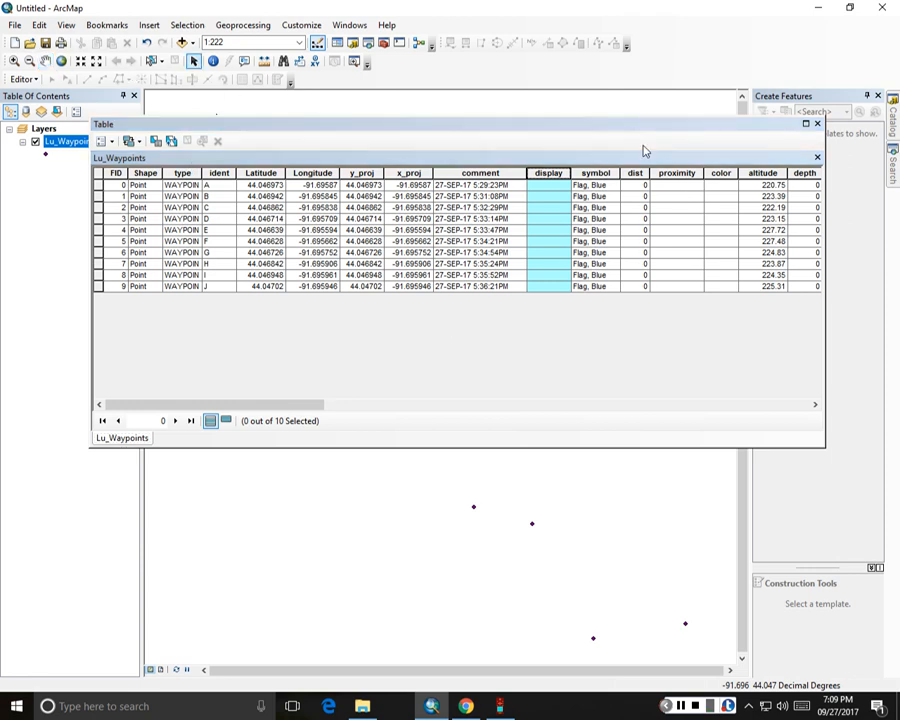
pyautogui.click(817, 124)
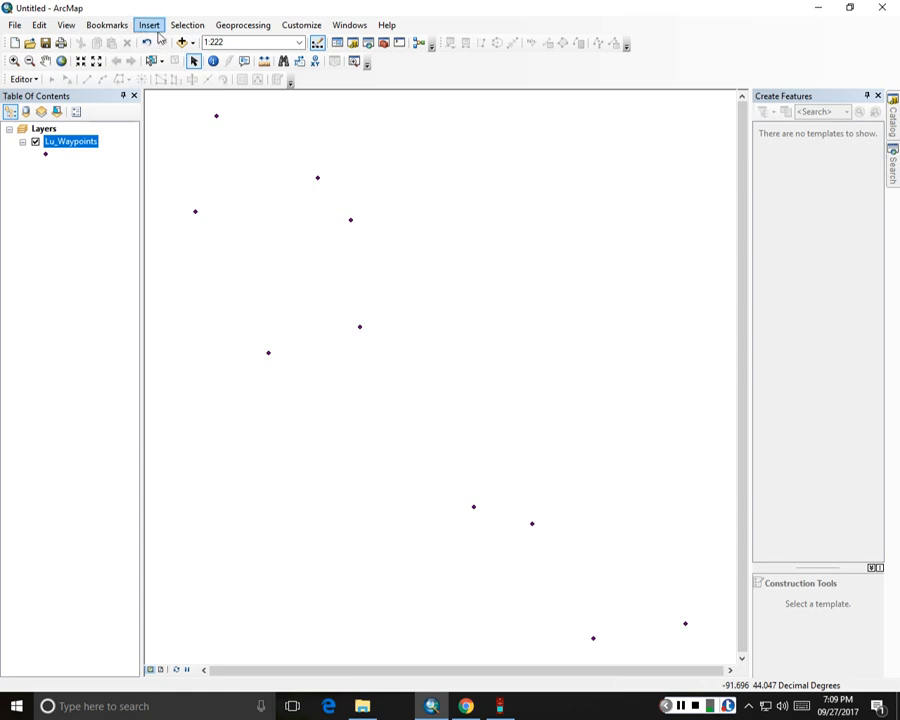
# - Add the Lu_TrackLog.shp shapefile from the GPS folder to the map
pyautogui.click(183, 42)
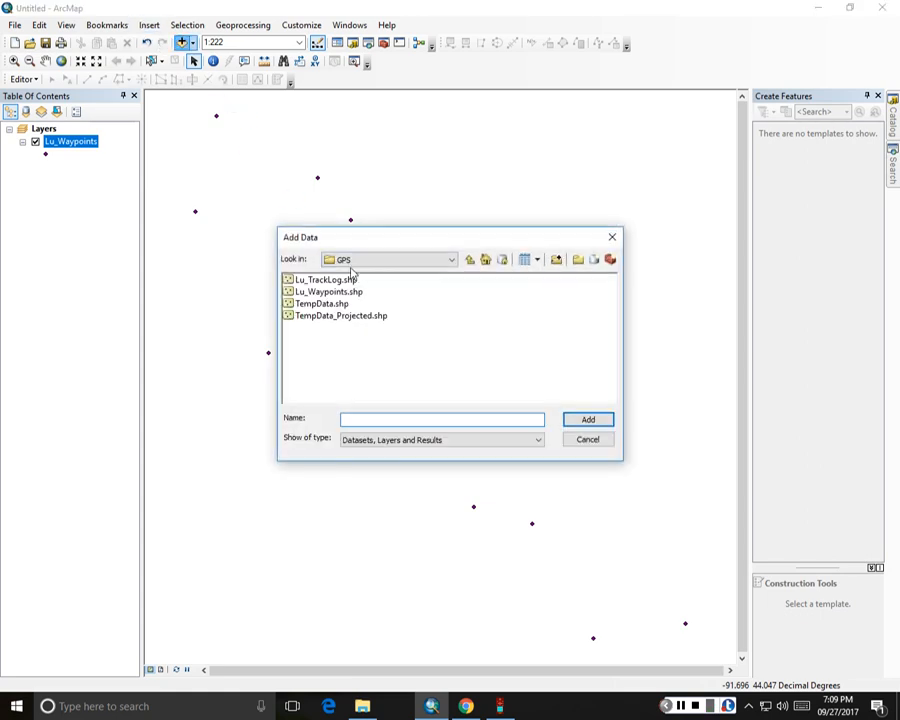
pyautogui.click(333, 282)
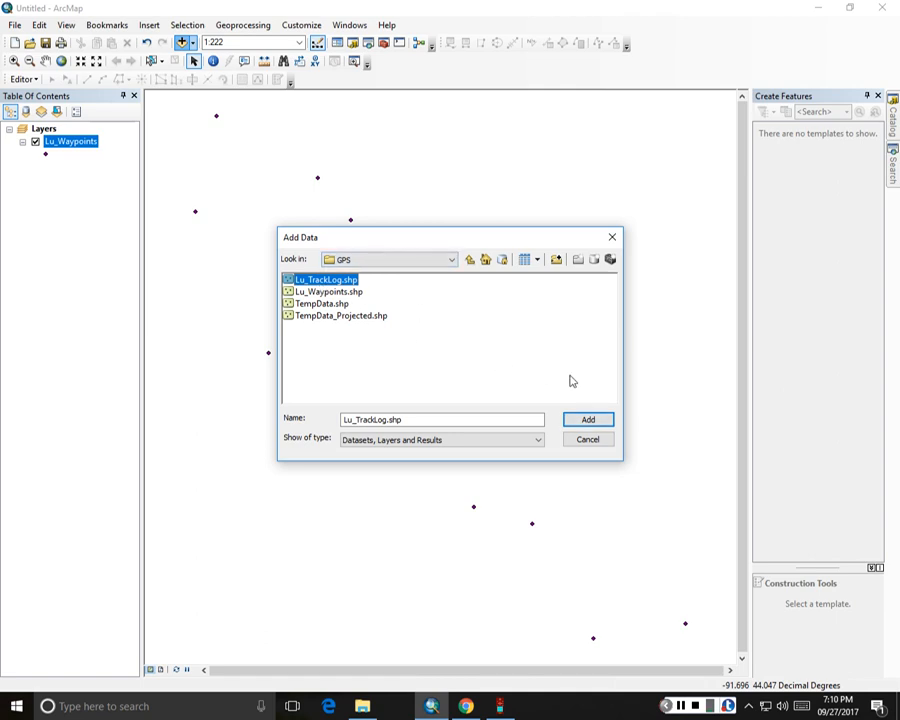
pyautogui.click(588, 419)
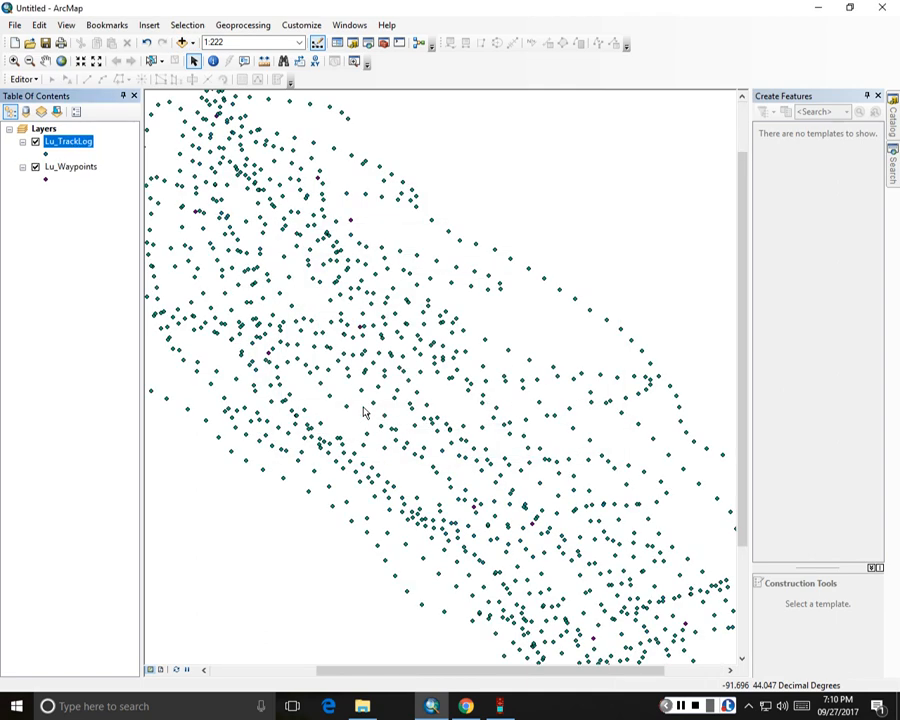
# - Enlarge the Lu_Waypoints point symbol to size 14
pyautogui.click(48, 180)
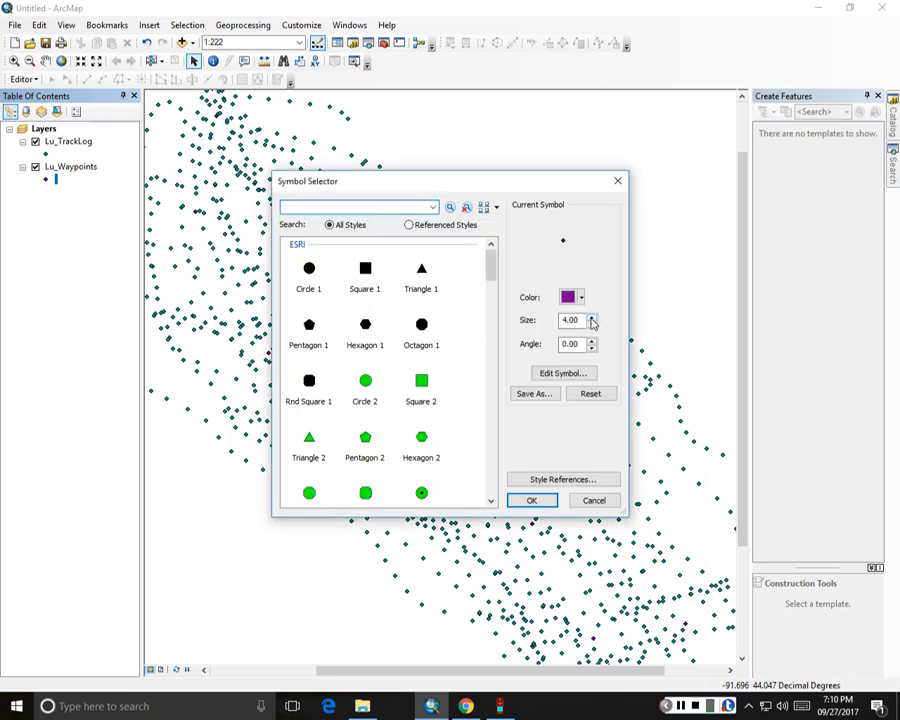
pyautogui.click(592, 317)
pyautogui.click(592, 317)
pyautogui.click(592, 317)
pyautogui.click(592, 317)
pyautogui.click(592, 317)
pyautogui.click(592, 317)
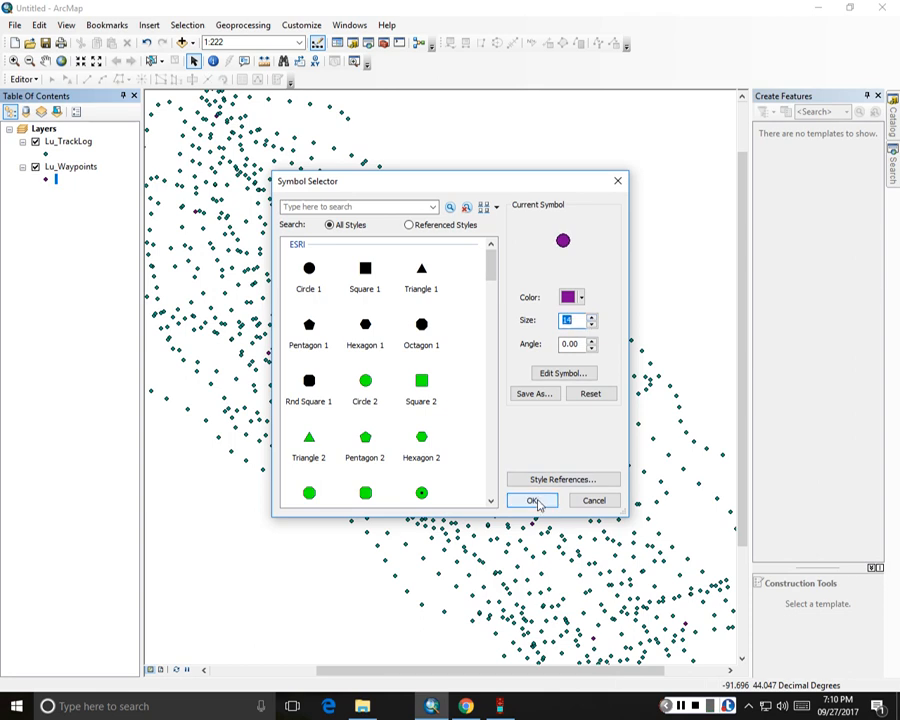
pyautogui.click(529, 499)
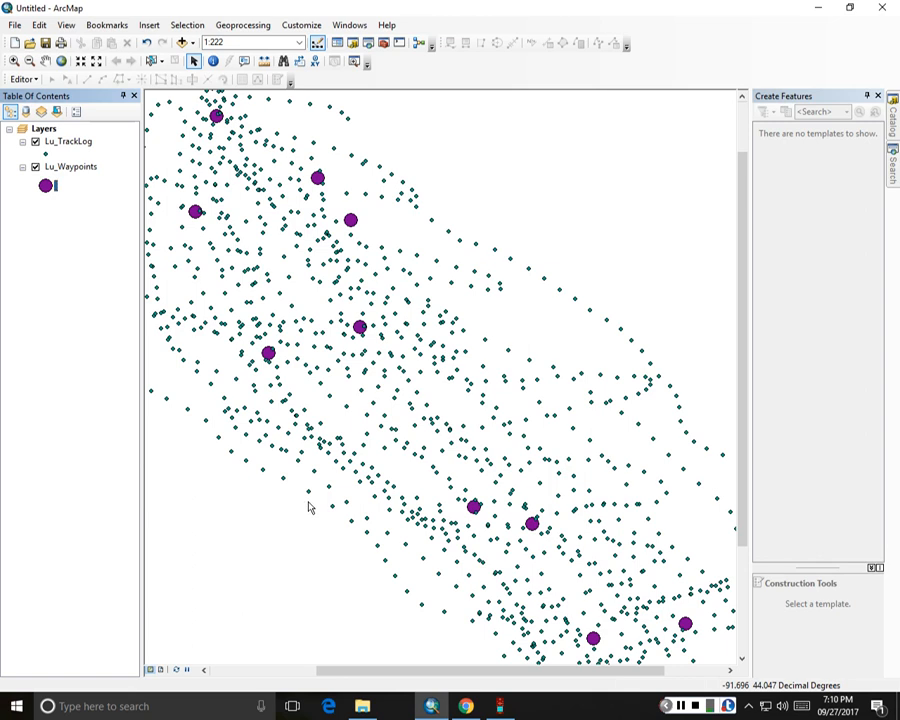
# - Check the Lu_Waypoints attribute table for the field that identifies each waypoint, and close the table
pyautogui.rightClick(70, 168)
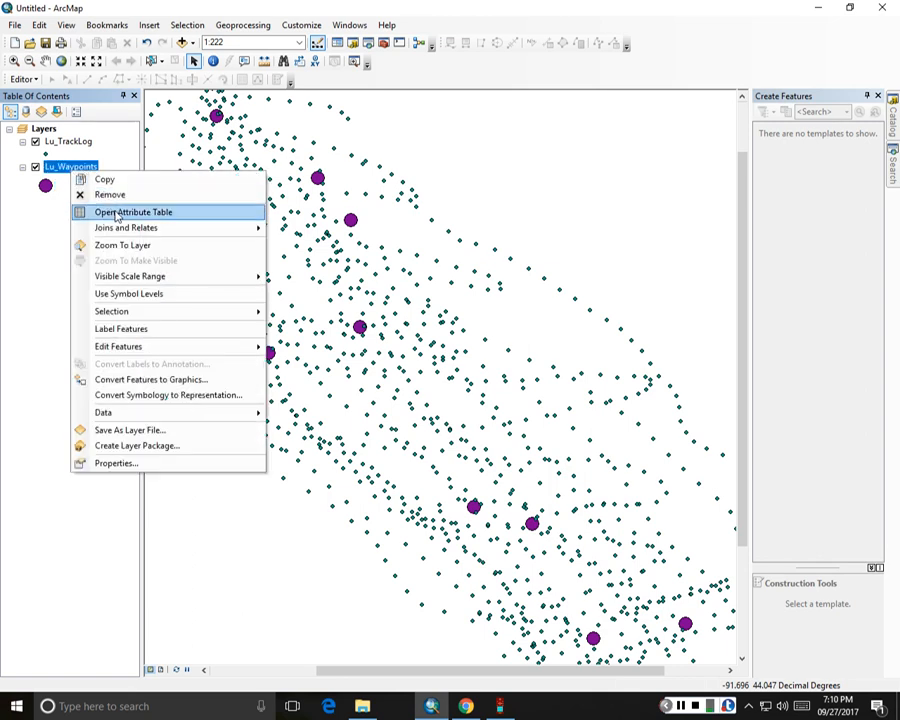
pyautogui.click(106, 212)
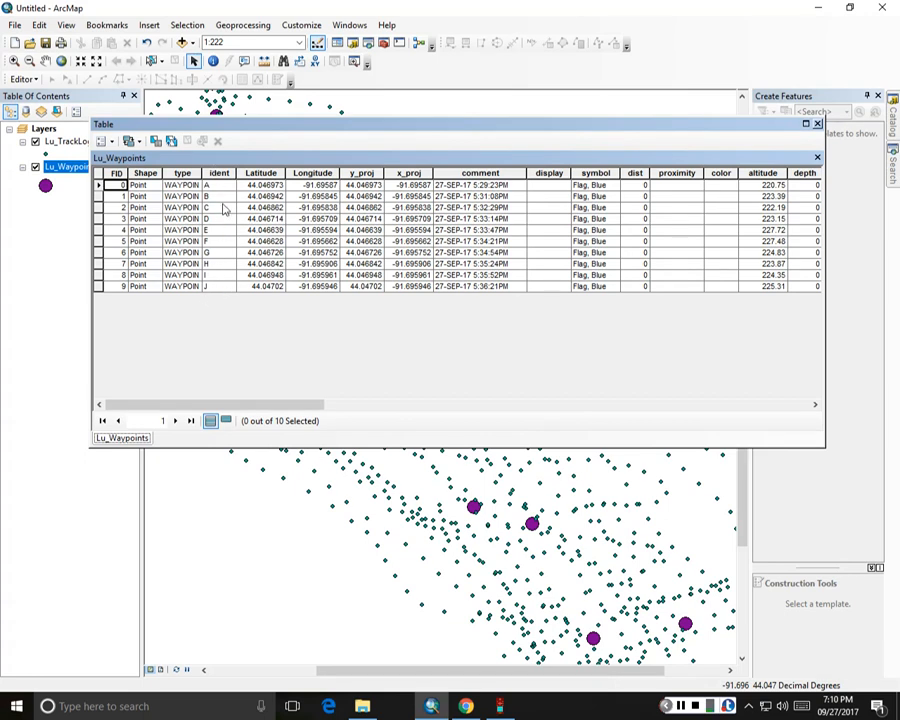
pyautogui.click(817, 124)
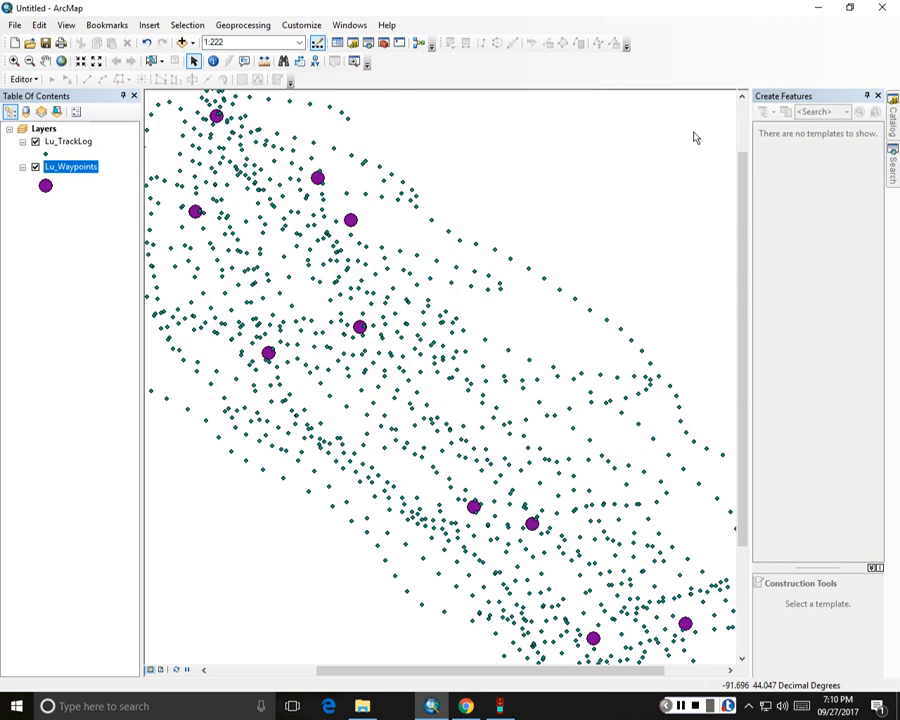
# - Set the label field of the Lu_Waypoints layer to ident in its layer properties and apply the change
pyautogui.rightClick(83, 174)
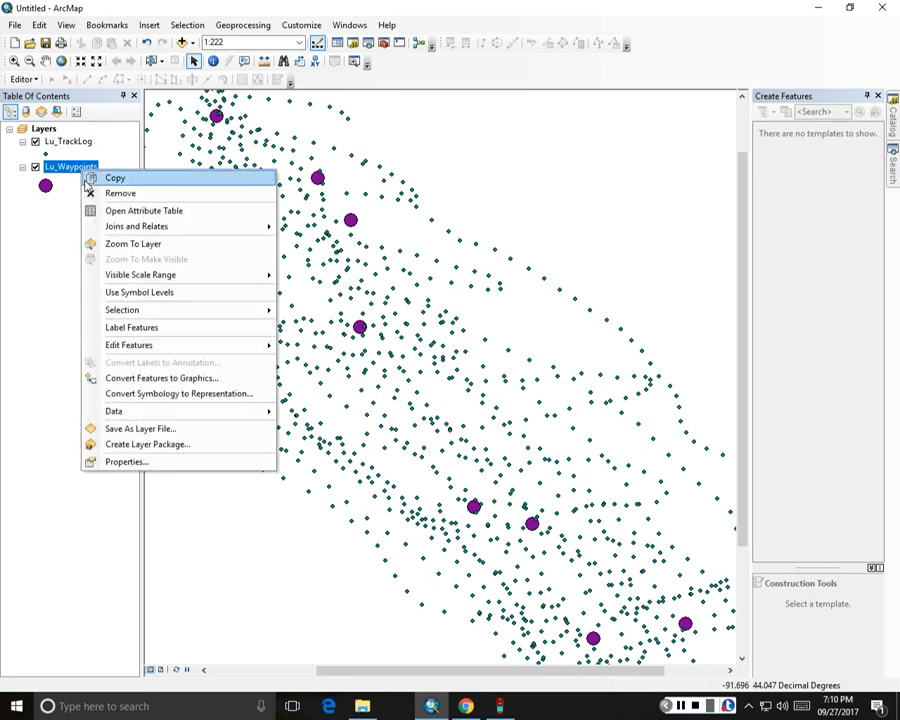
pyautogui.click(137, 463)
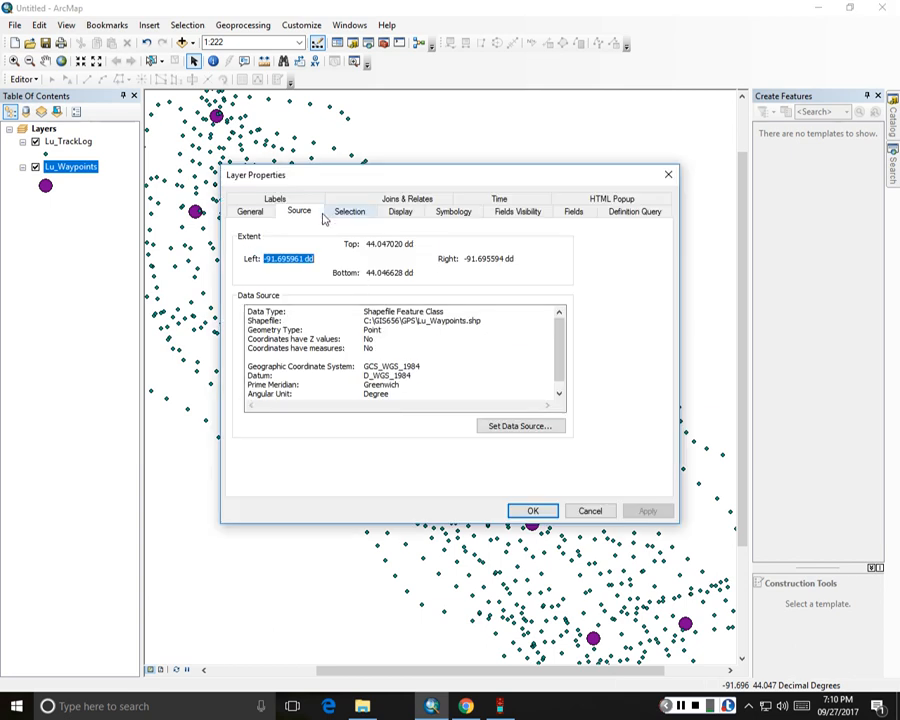
pyautogui.click(275, 200)
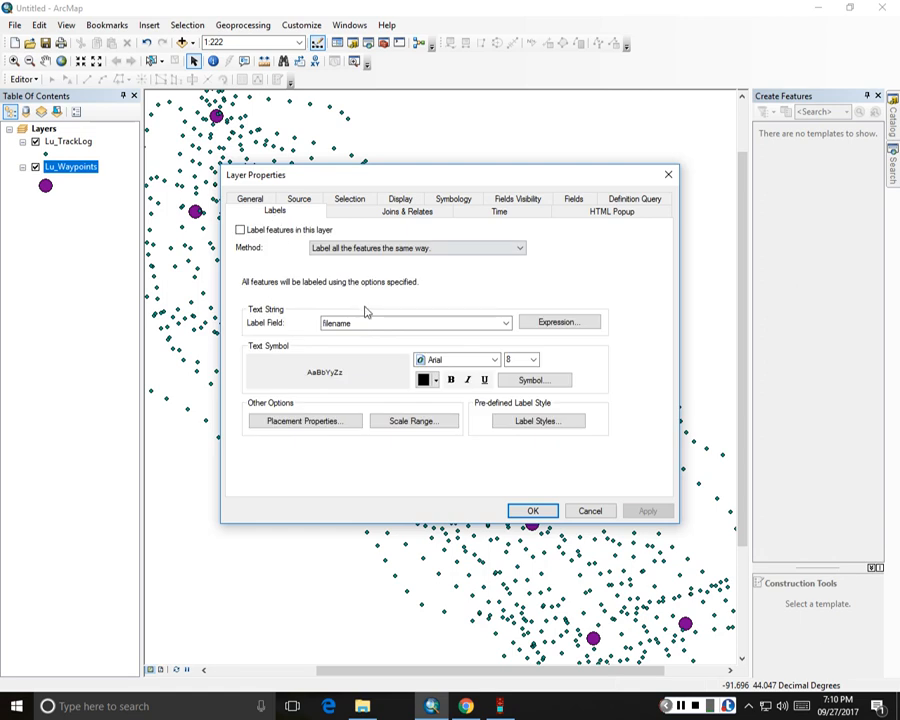
pyautogui.click(367, 325)
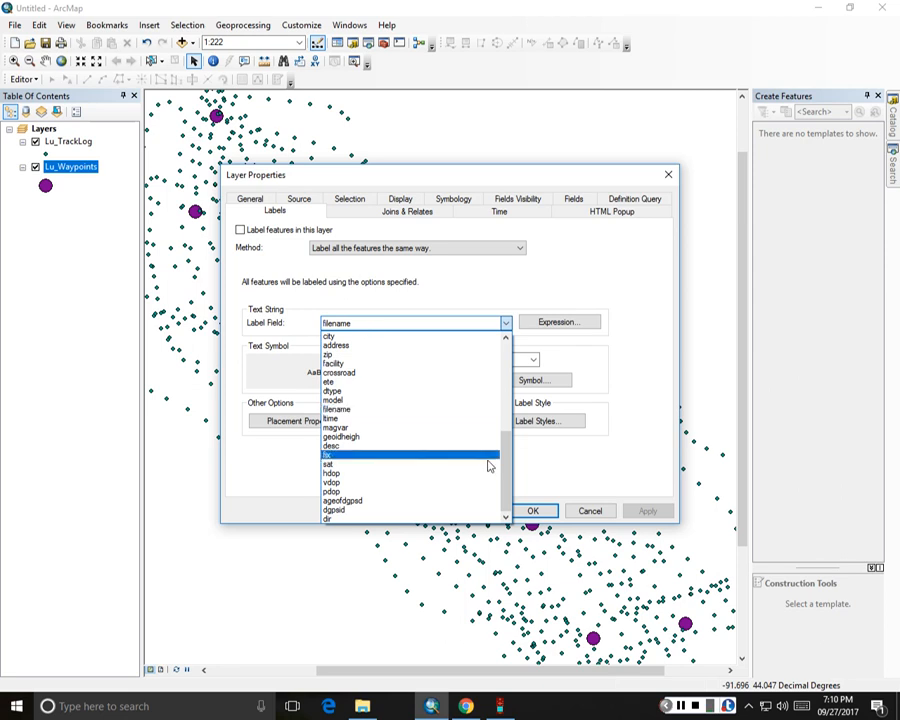
pyautogui.moveTo(506, 466); pyautogui.dragTo(510, 355)
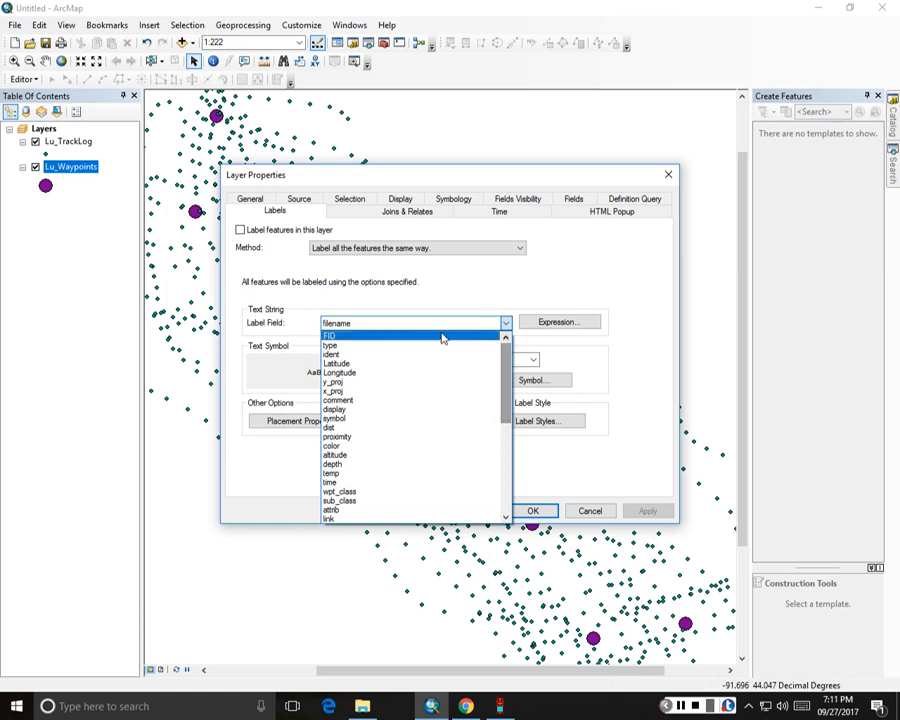
pyautogui.click(345, 357)
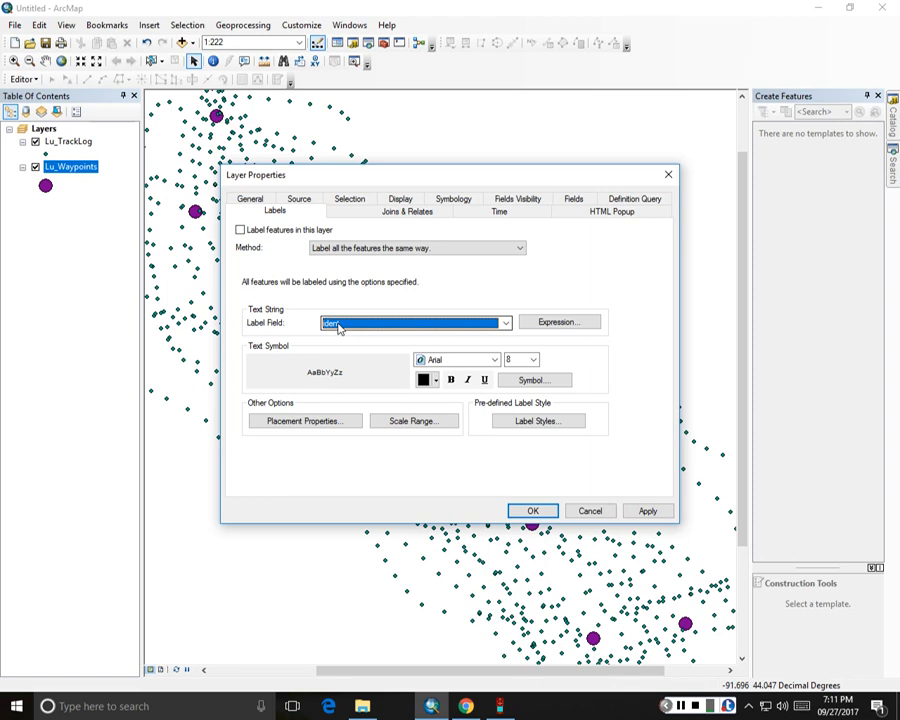
pyautogui.click(646, 510)
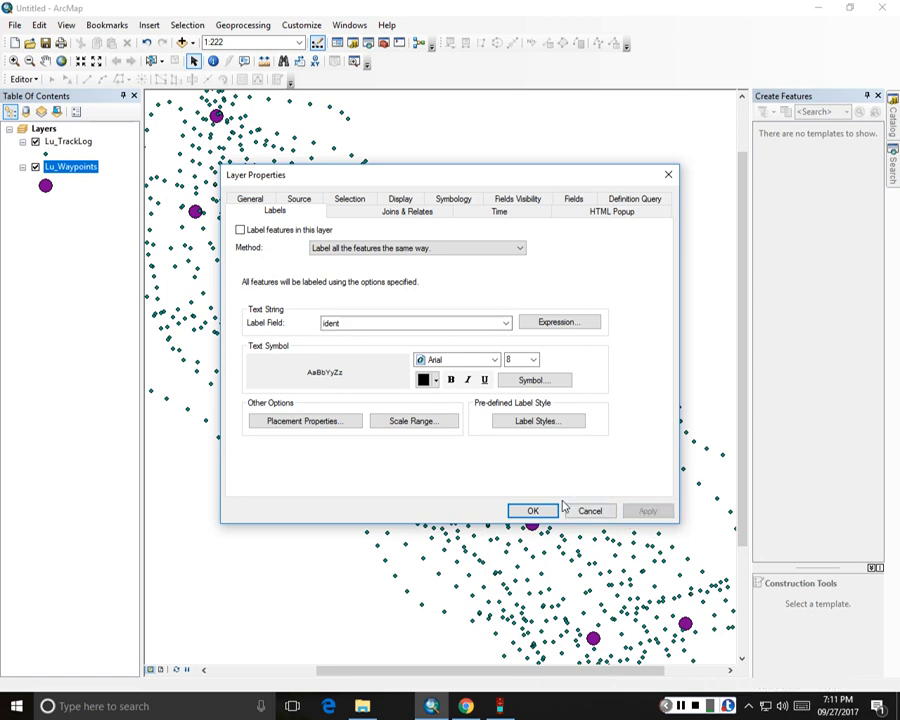
pyautogui.click(534, 511)
# - Reopen the Lu_Waypoints attribute table, highlight the ident column to review its values, and close the table
pyautogui.rightClick(62, 171)
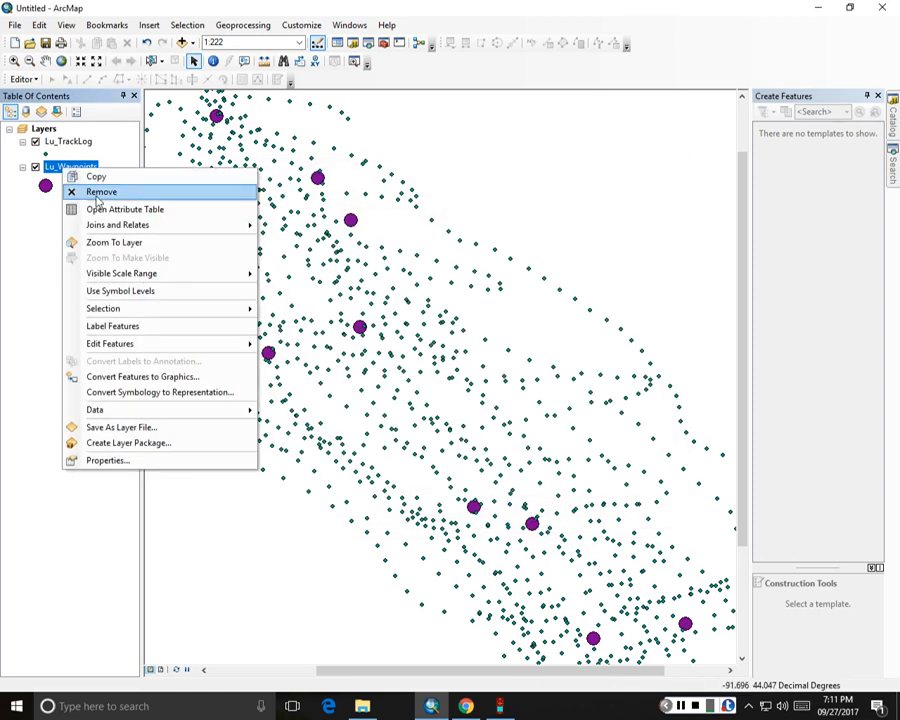
pyautogui.press('Escape')
pyautogui.click(218, 173)
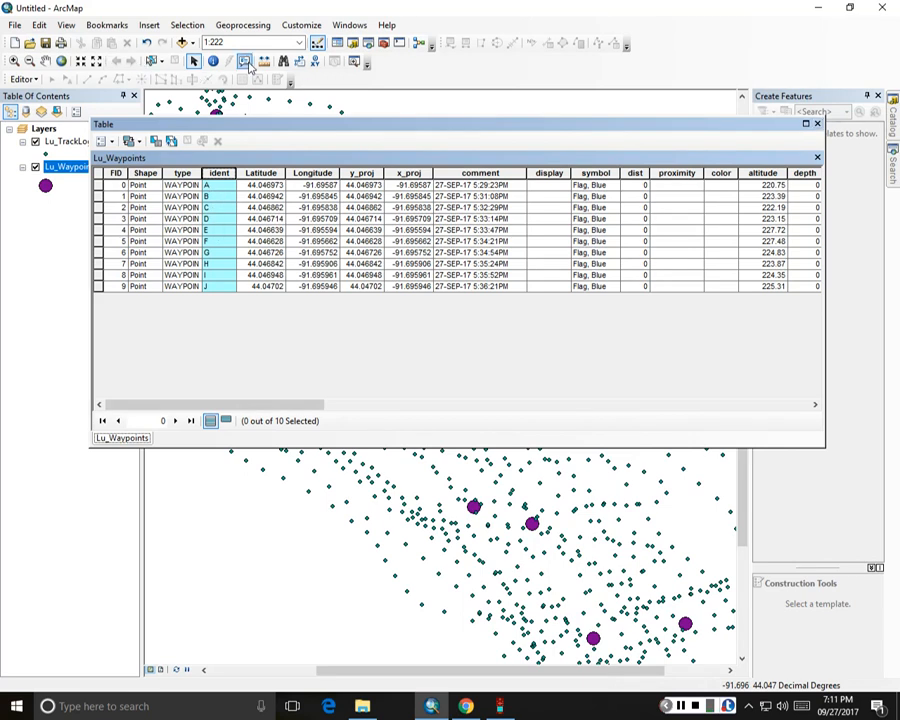
pyautogui.click(817, 124)
pyautogui.click(194, 62)
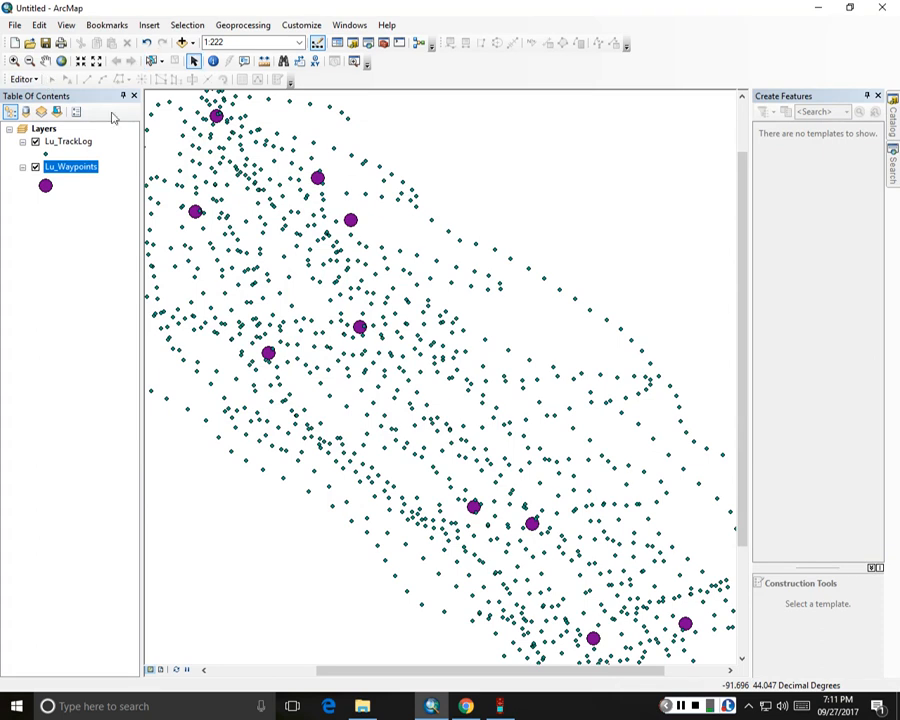
# - Turn on feature labels for the Lu_Waypoints layer, using the ident field, and apply them to the map
pyautogui.rightClick(70, 171)
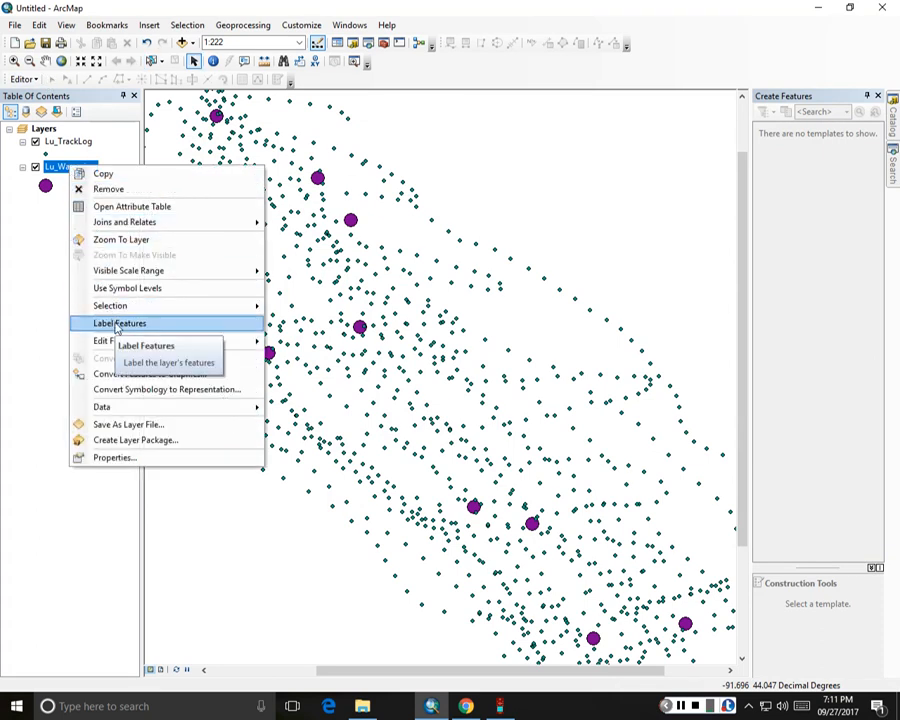
pyautogui.rightClick(56, 168)
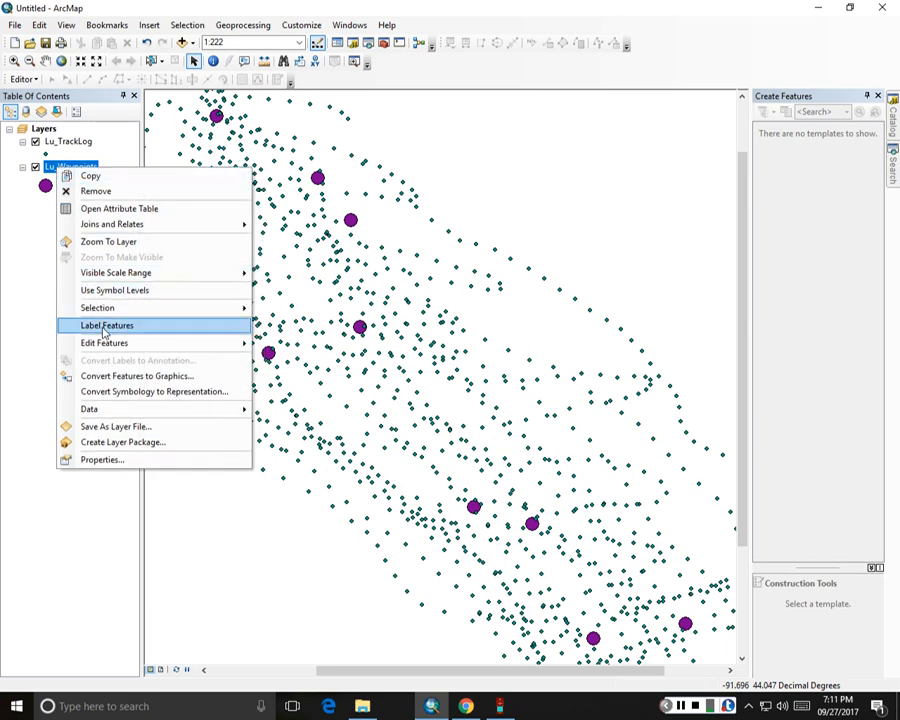
pyautogui.click(104, 458)
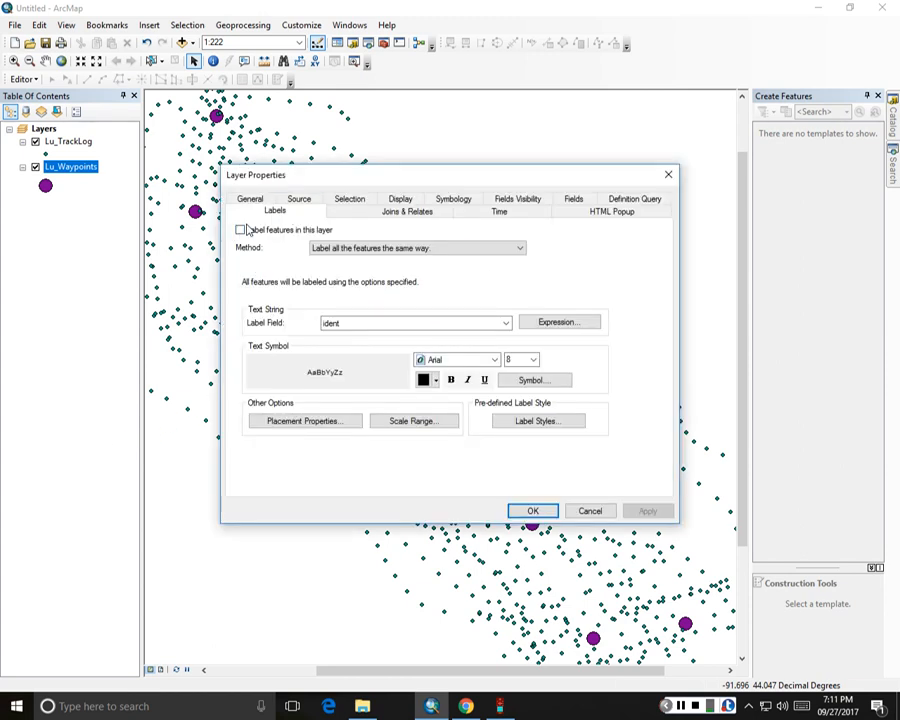
pyautogui.click(240, 231)
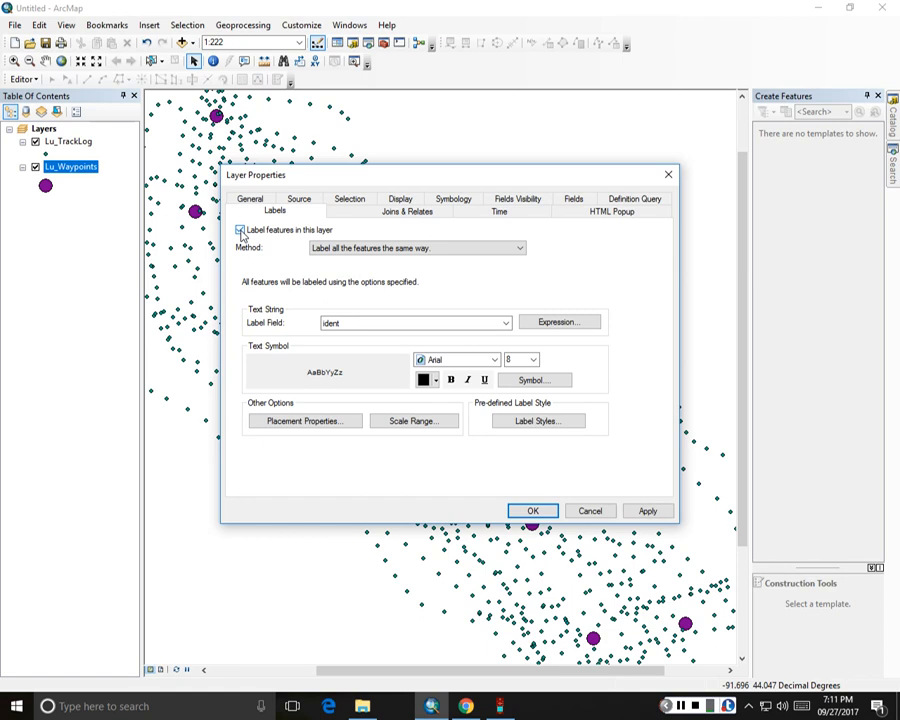
pyautogui.click(645, 512)
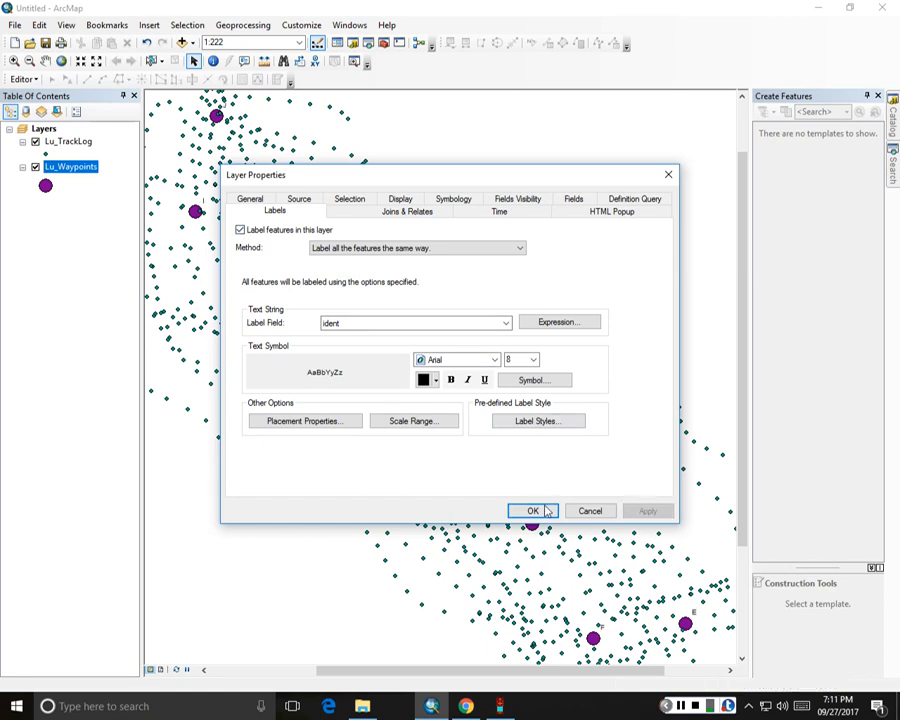
# - Close the layer properties, hide the Lu_TrackLog layer to inspect the labelled waypoints alone, and show the layer again
pyautogui.click(530, 511)
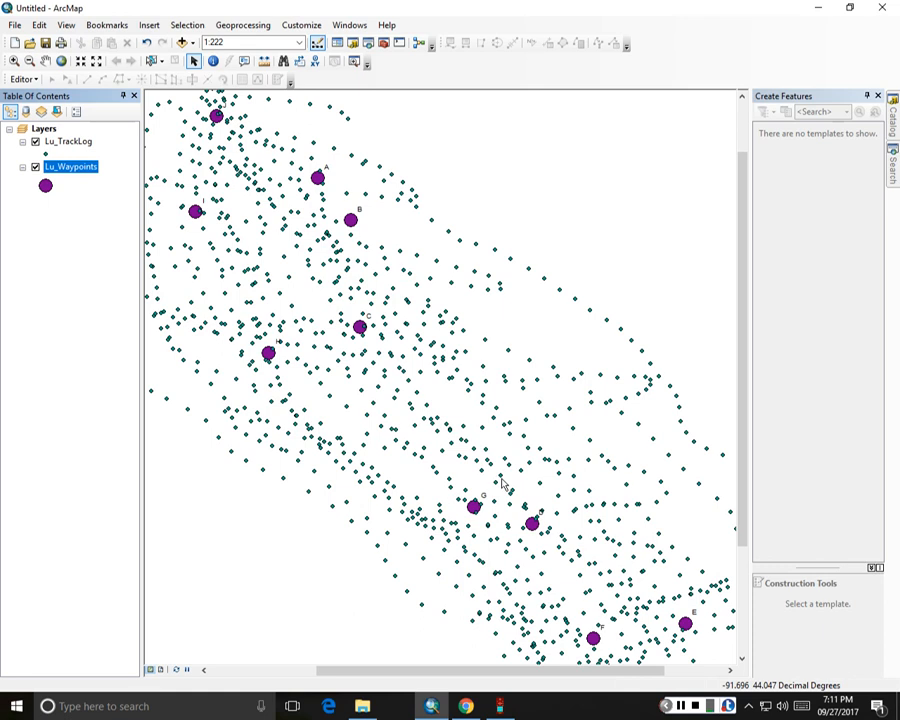
pyautogui.click(37, 142)
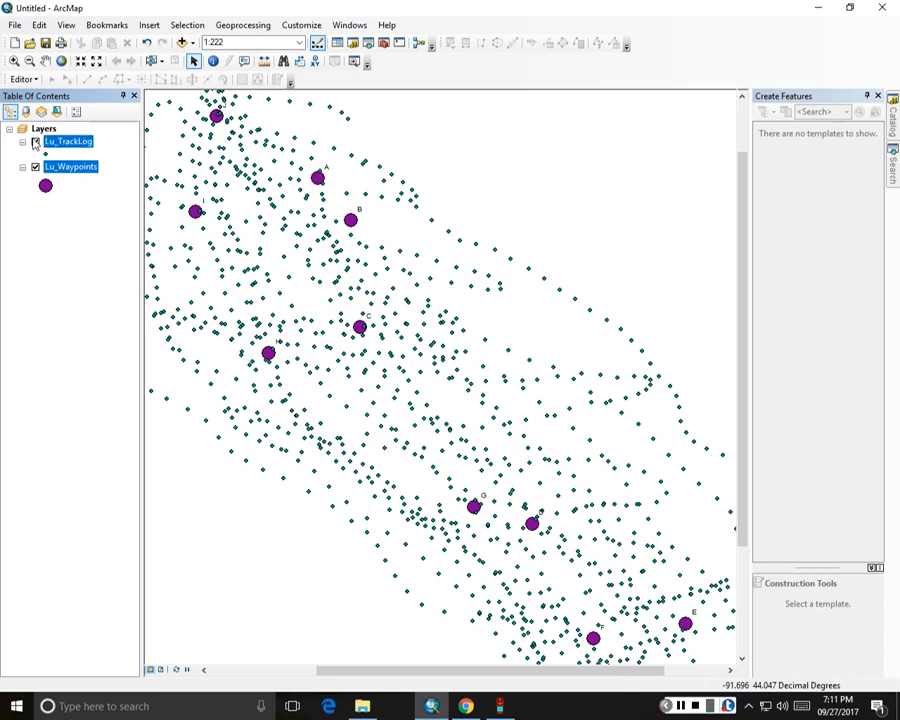
pyautogui.scroll(1, 378, 419)
pyautogui.scroll(-1, 378, 419)
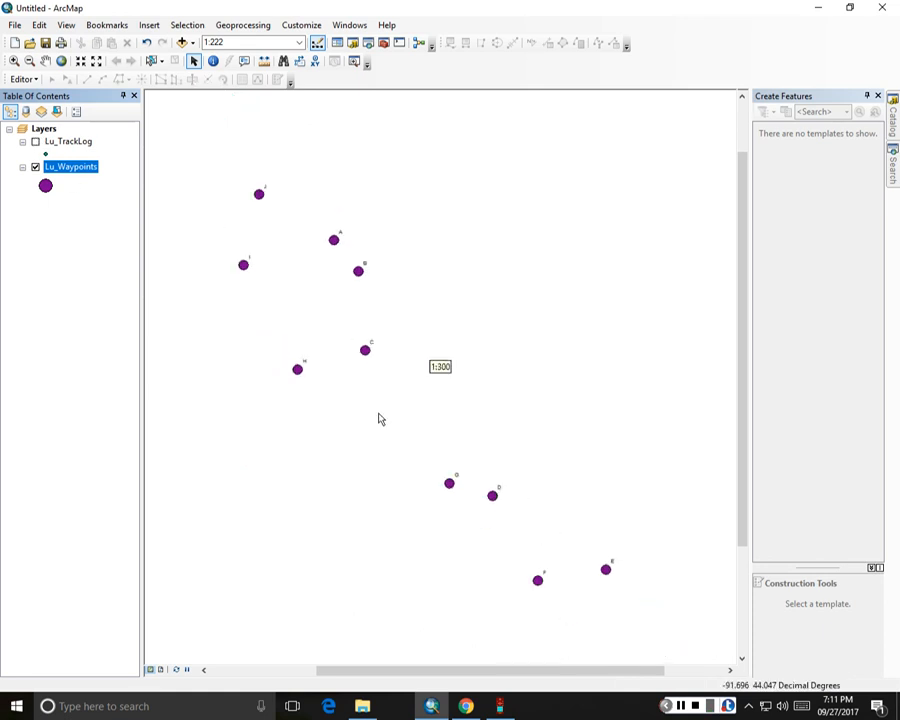
pyautogui.click(45, 61)
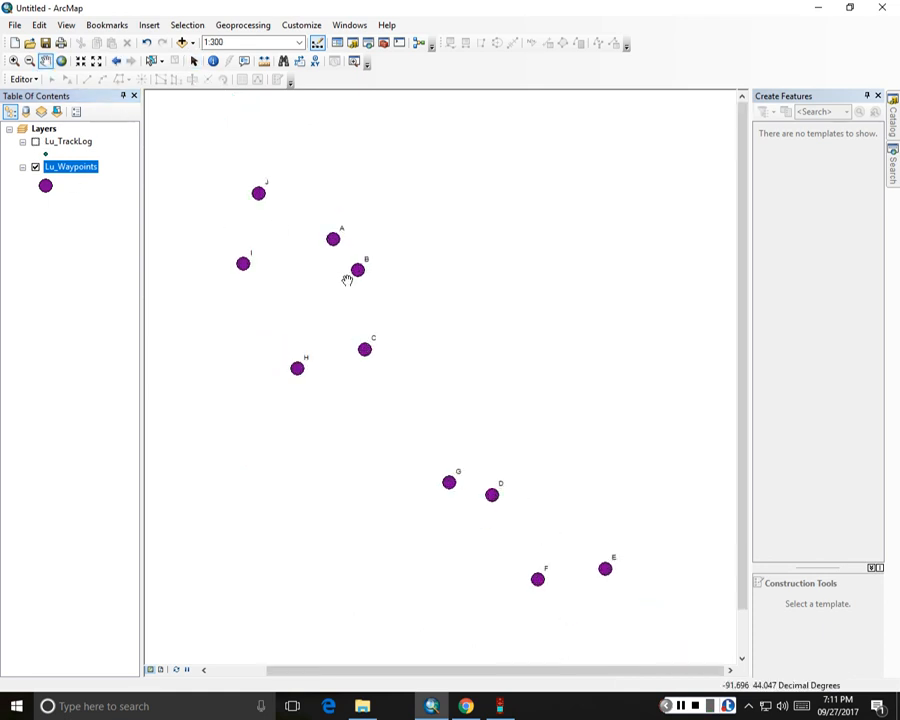
pyautogui.moveTo(348, 283); pyautogui.dragTo(333, 238)
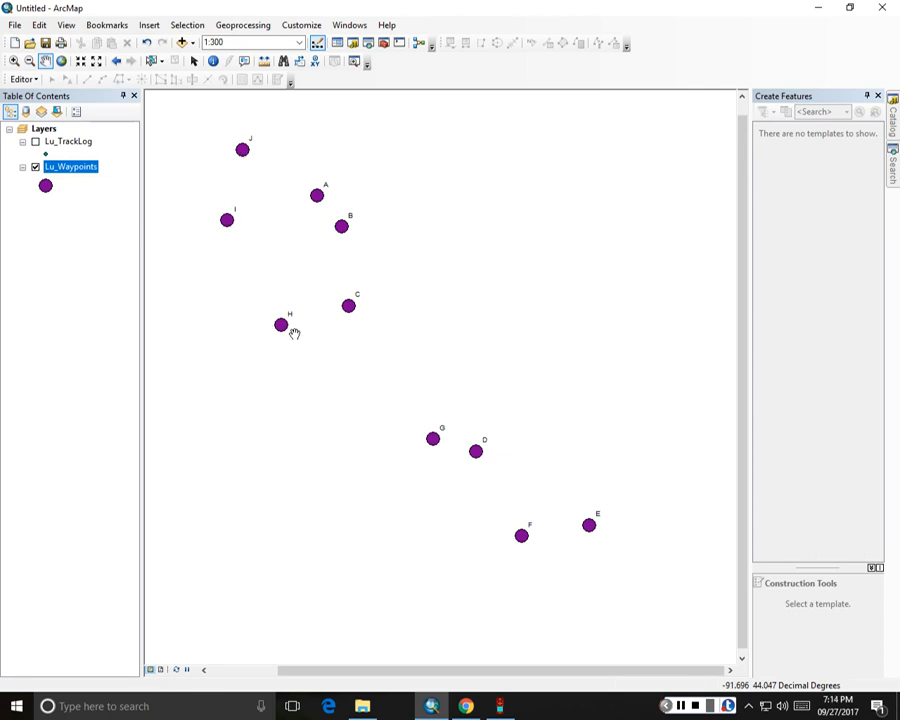
pyautogui.click(35, 142)
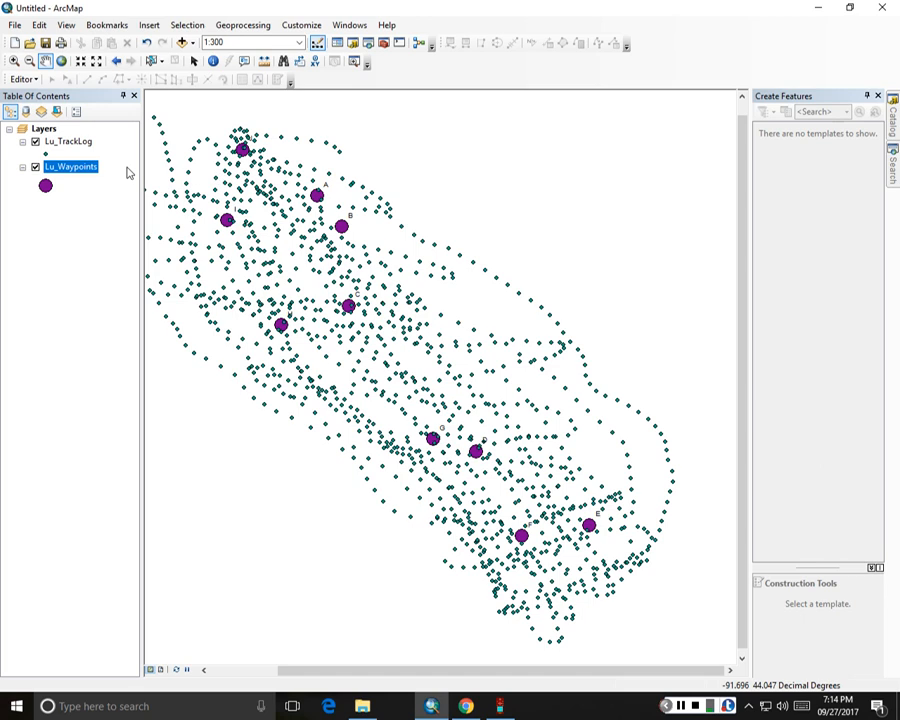
# - Examine the geographic coordinate system and datum in the source information of the Lu_Waypoints layer, and close its properties
pyautogui.rightClick(74, 146)
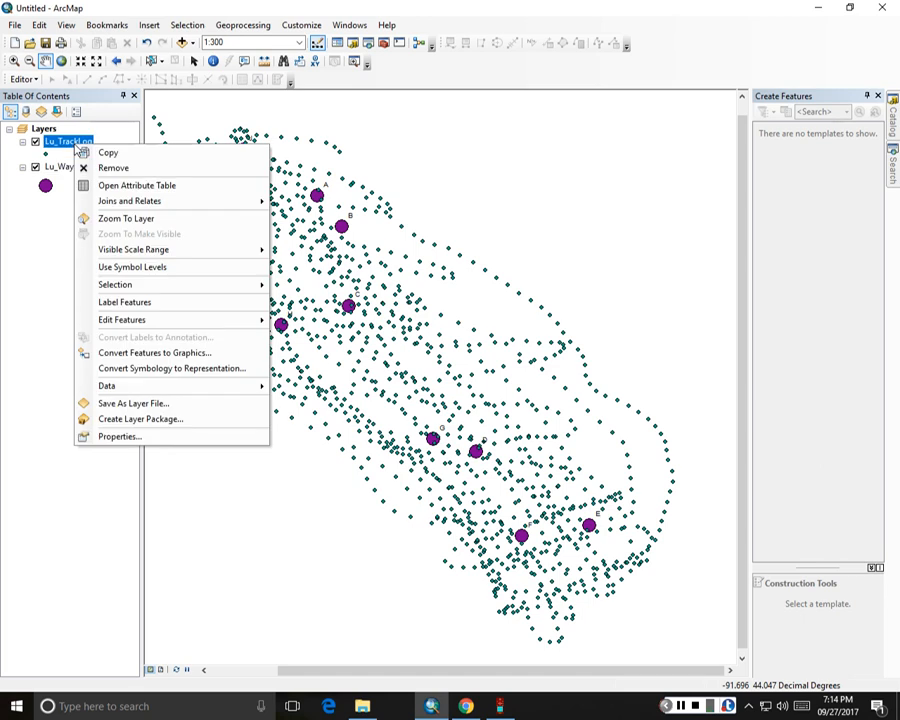
pyautogui.rightClick(58, 170)
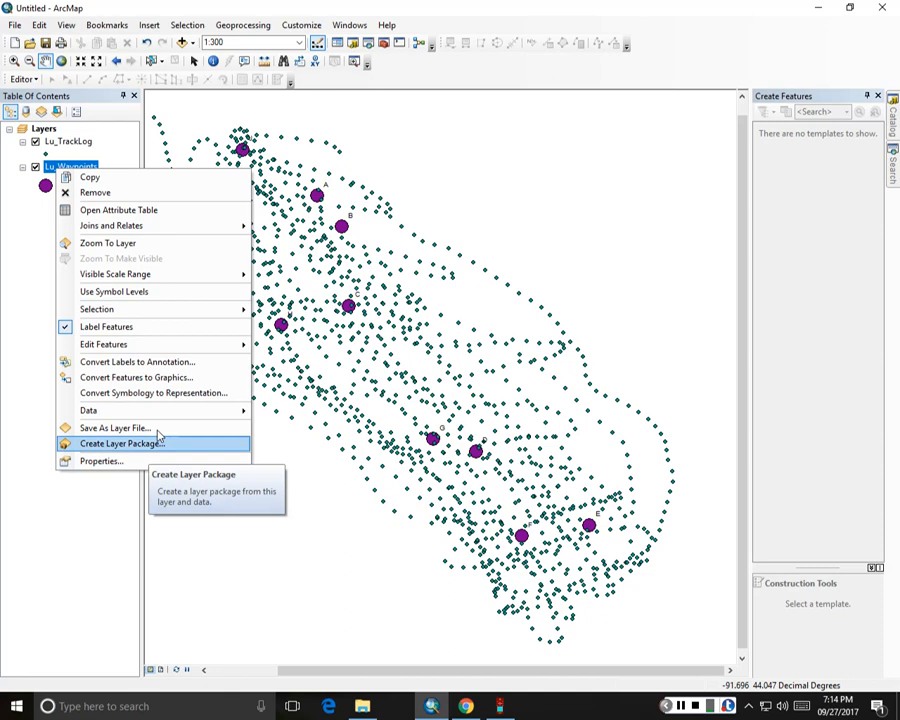
pyautogui.click(97, 461)
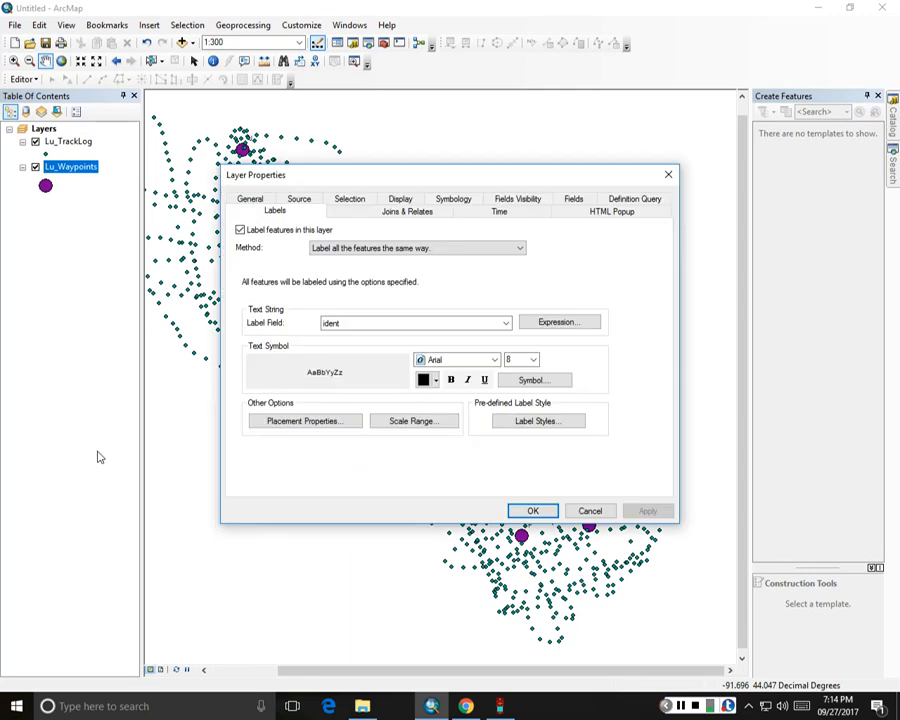
pyautogui.click(299, 201)
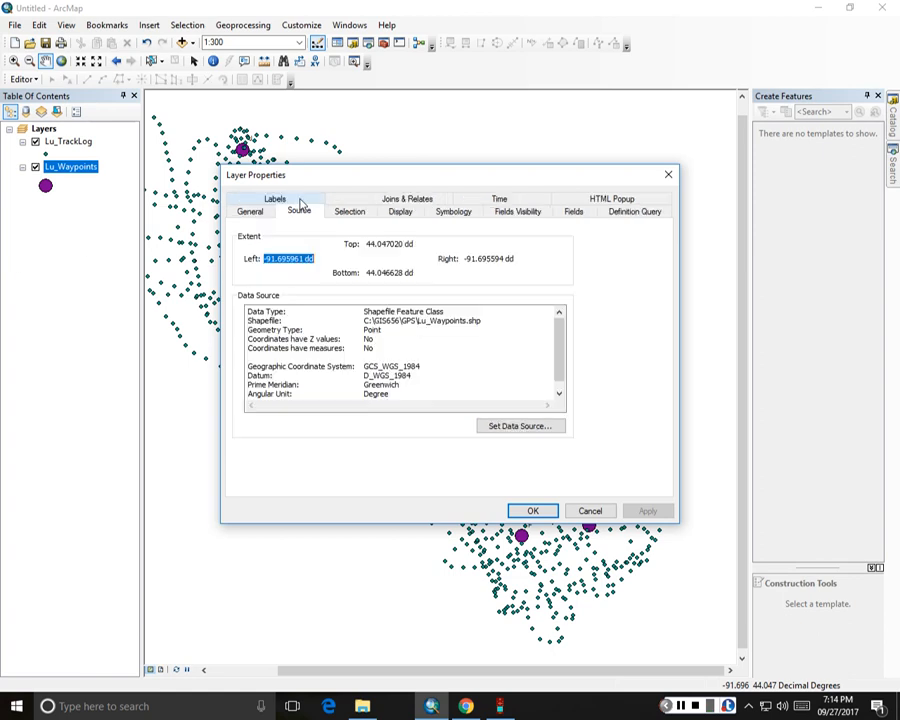
pyautogui.click(372, 272)
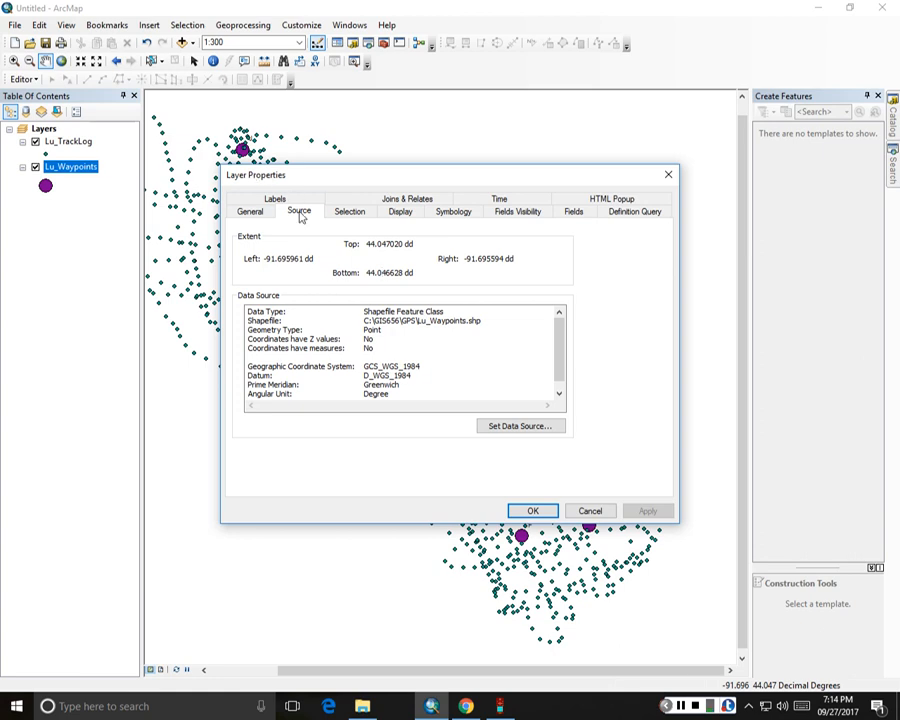
pyautogui.moveTo(355, 366); pyautogui.dragTo(442, 393)
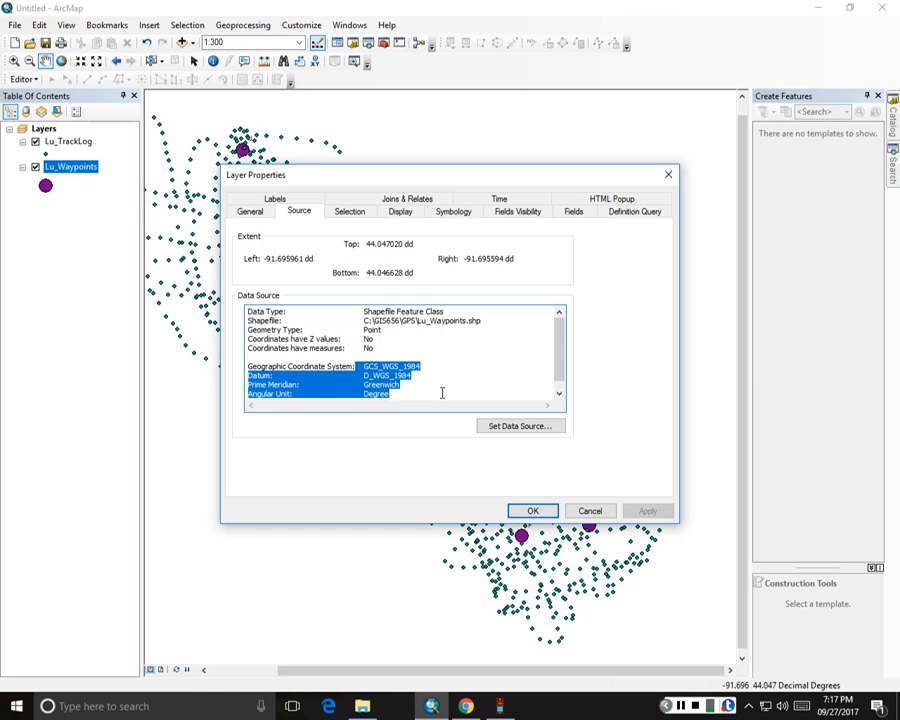
pyautogui.click(533, 511)
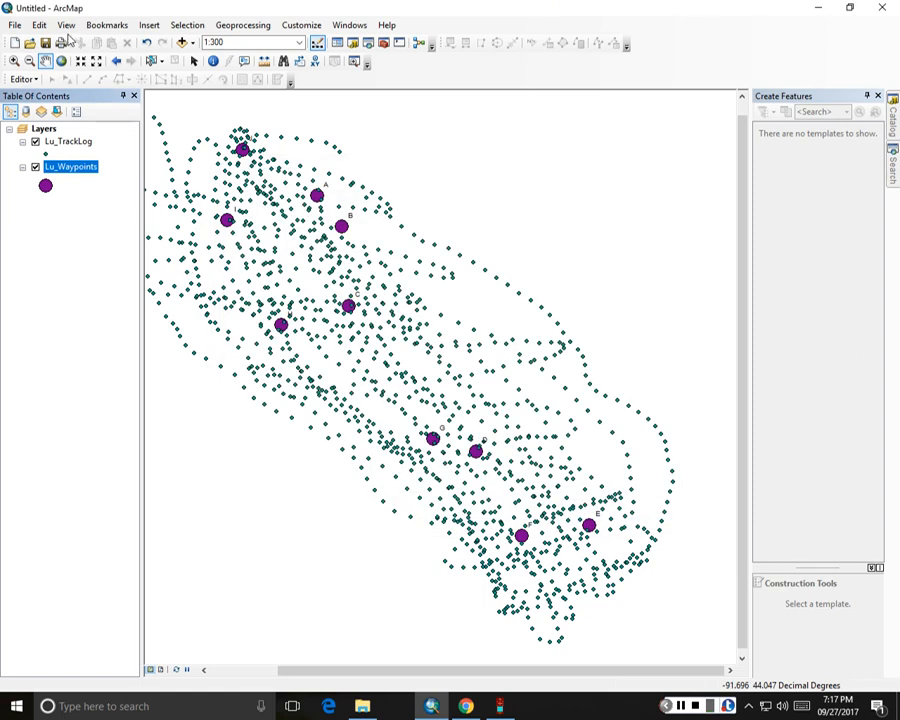
# - Add the Imagery basemap beneath the track log and waypoint layers
pyautogui.click(16, 25)
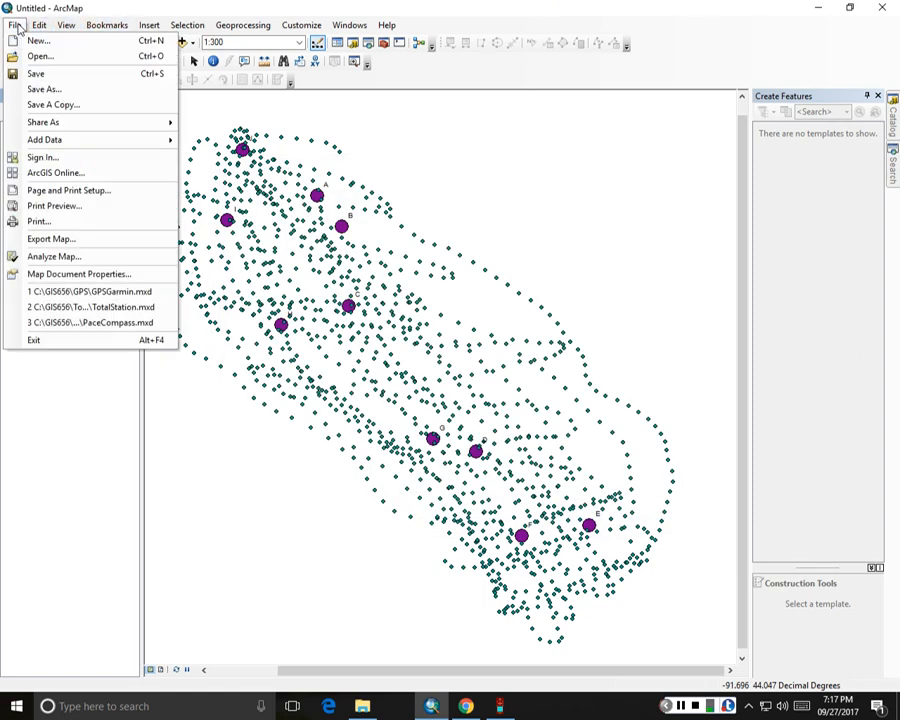
pyautogui.moveTo(108, 141)
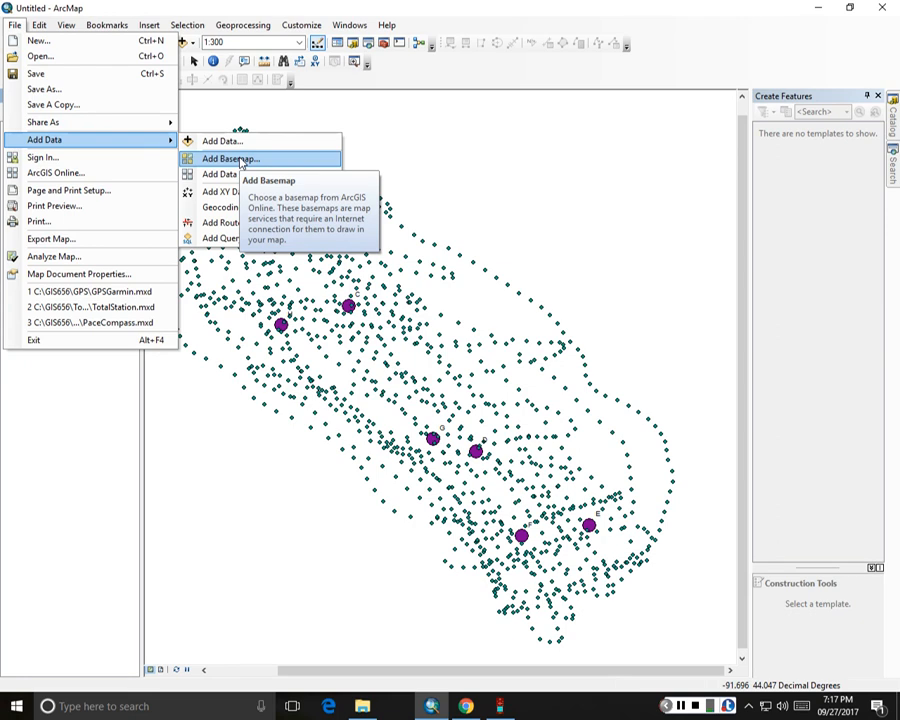
pyautogui.click(240, 160)
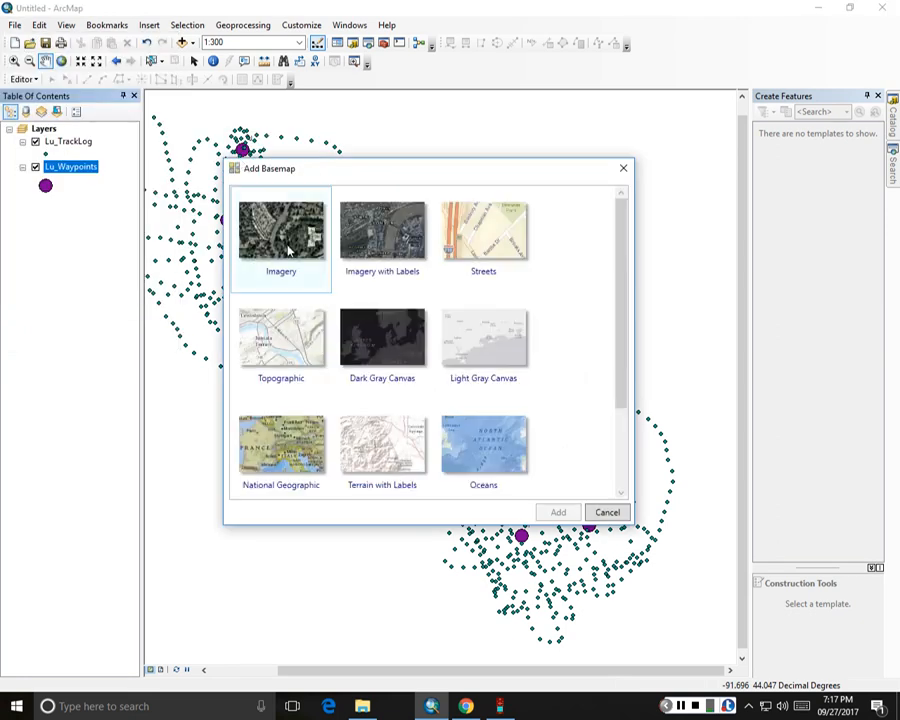
pyautogui.click(289, 253)
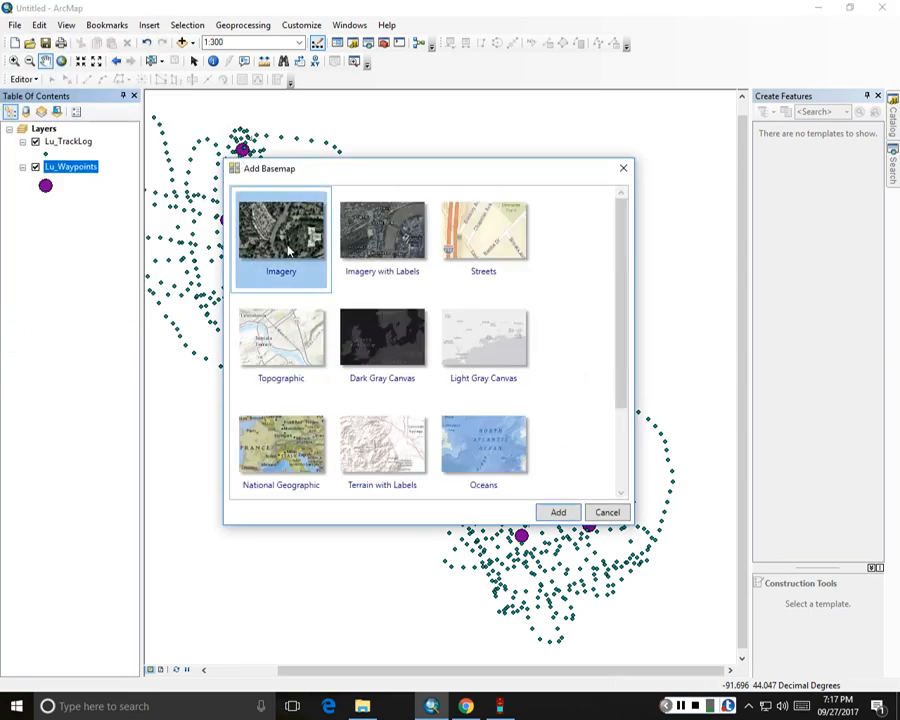
pyautogui.click(558, 513)
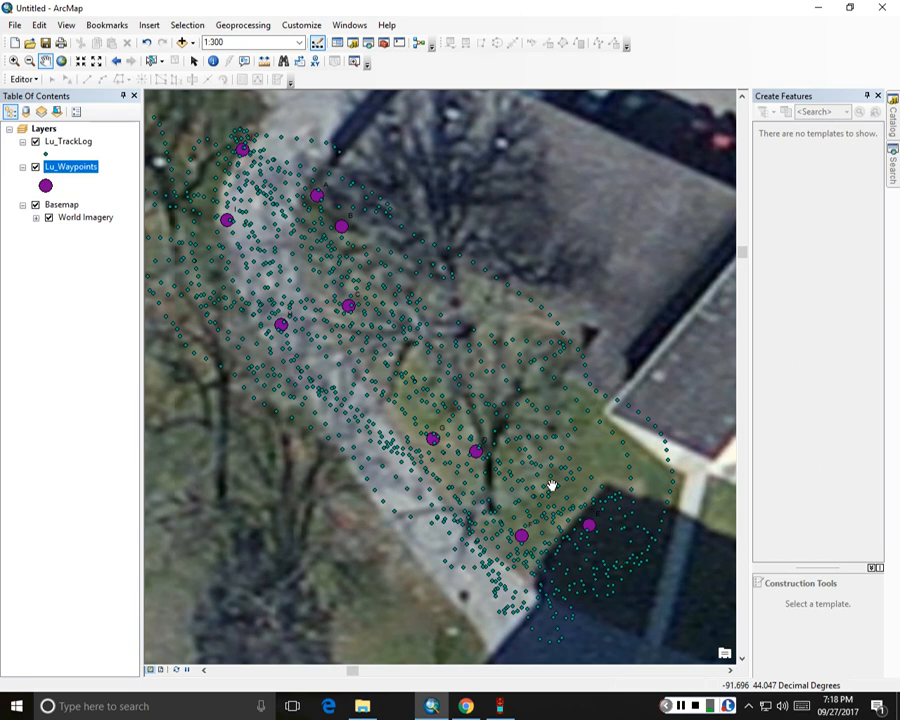
pyautogui.scroll(2, 532, 470)
pyautogui.scroll(-4, 532, 470)
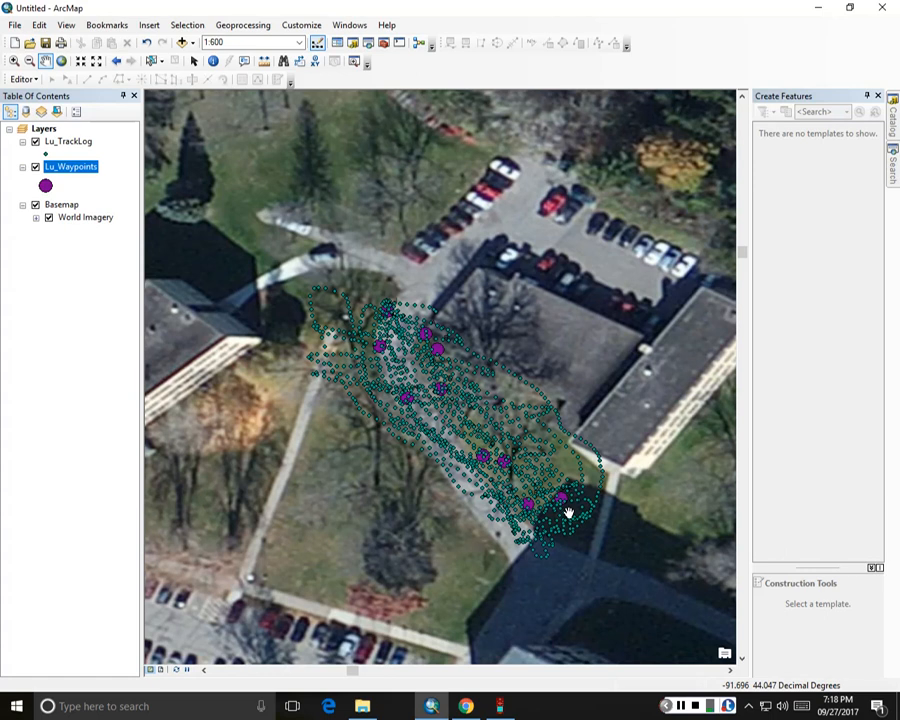
pyautogui.scroll(3, 566, 490)
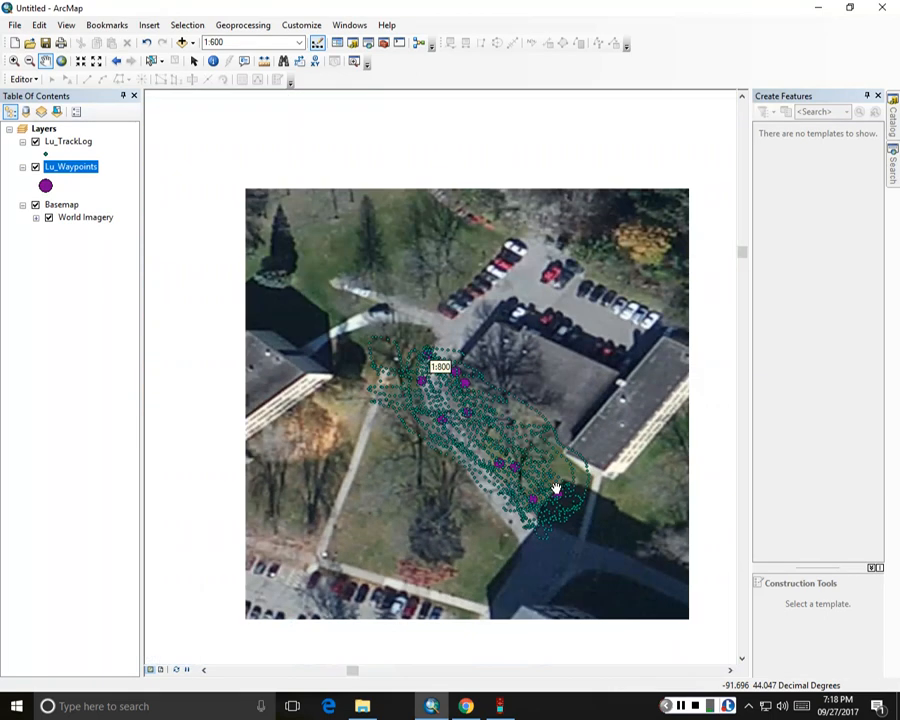
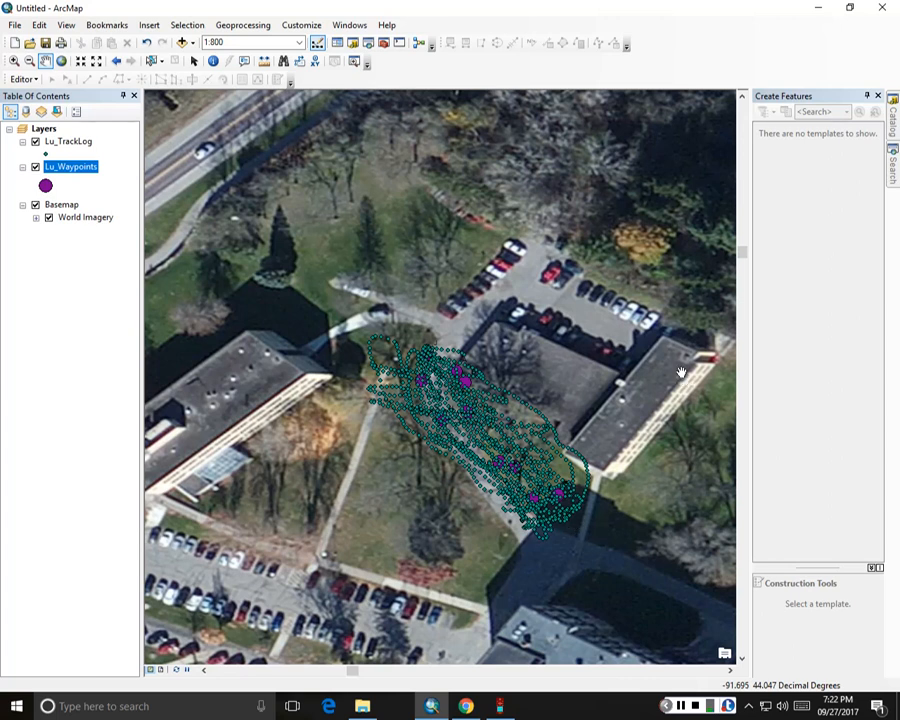
# - Open the Project tool from the Projections and Transformations toolset of the Data Management system toolbox
pyautogui.click(894, 122)
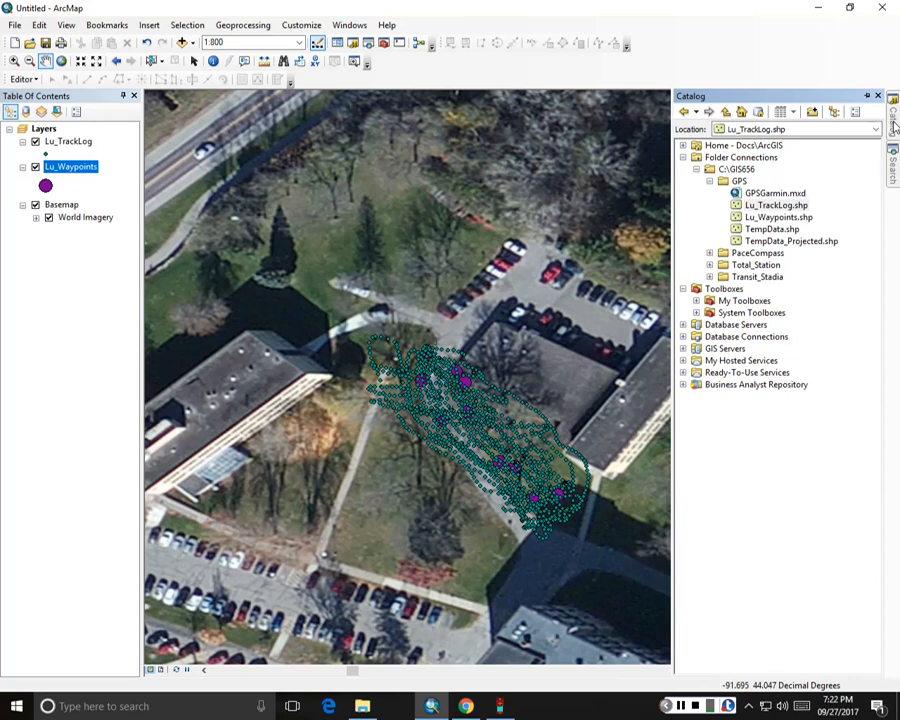
pyautogui.click(697, 313)
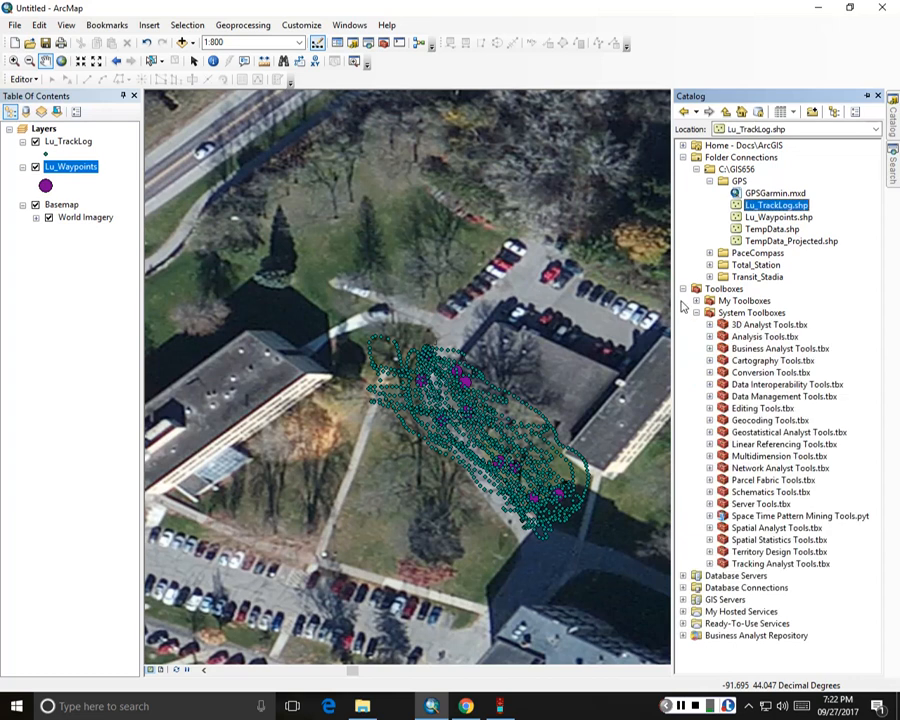
pyautogui.click(709, 396)
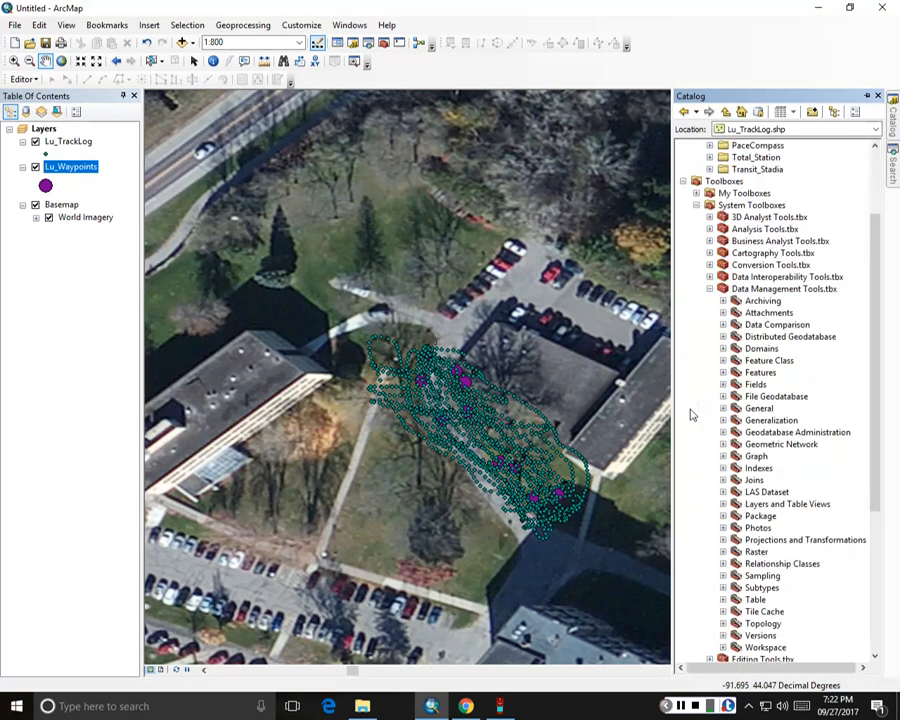
pyautogui.scroll(-1, 690, 414)
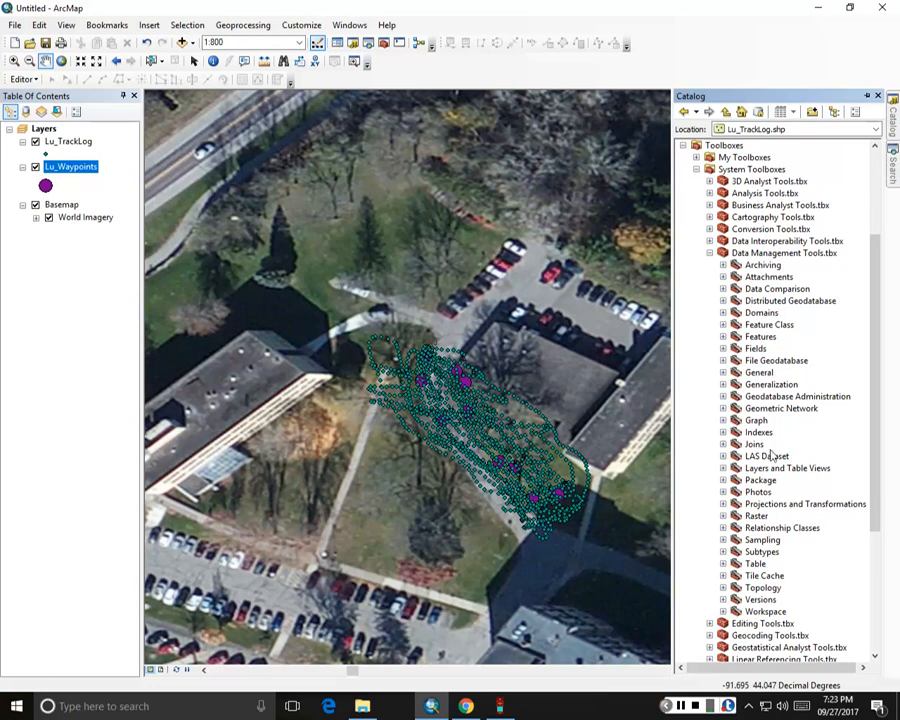
pyautogui.click(723, 505)
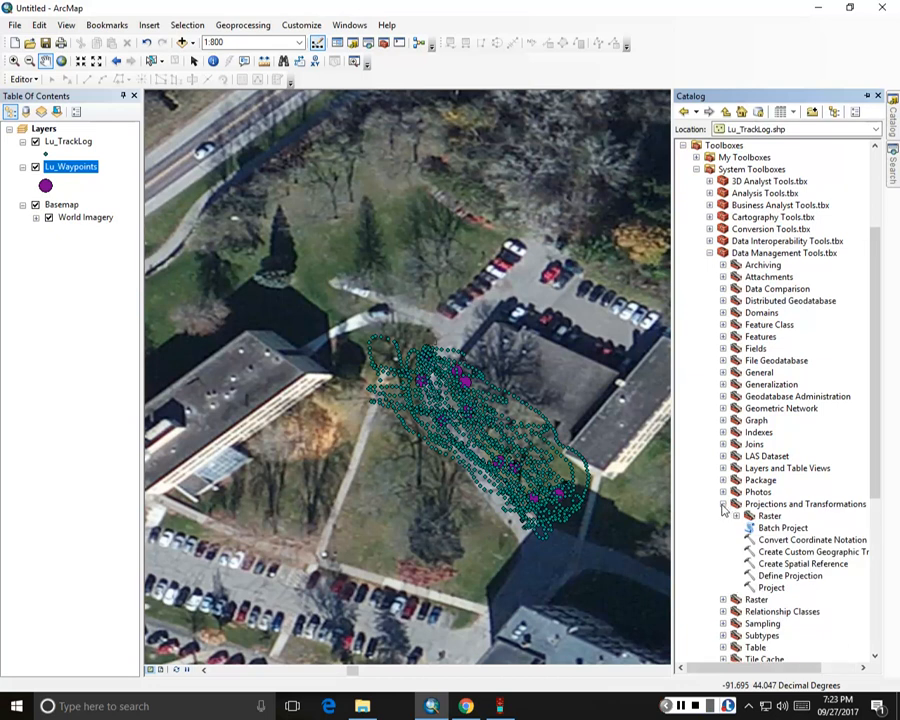
pyautogui.scroll(-7, 695, 508)
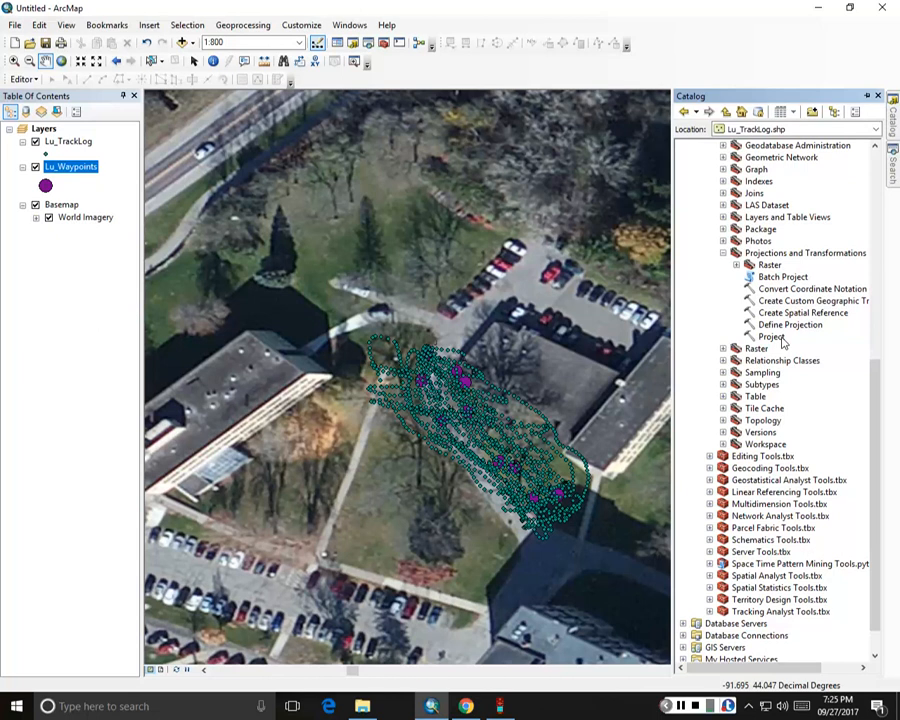
pyautogui.click(783, 341)
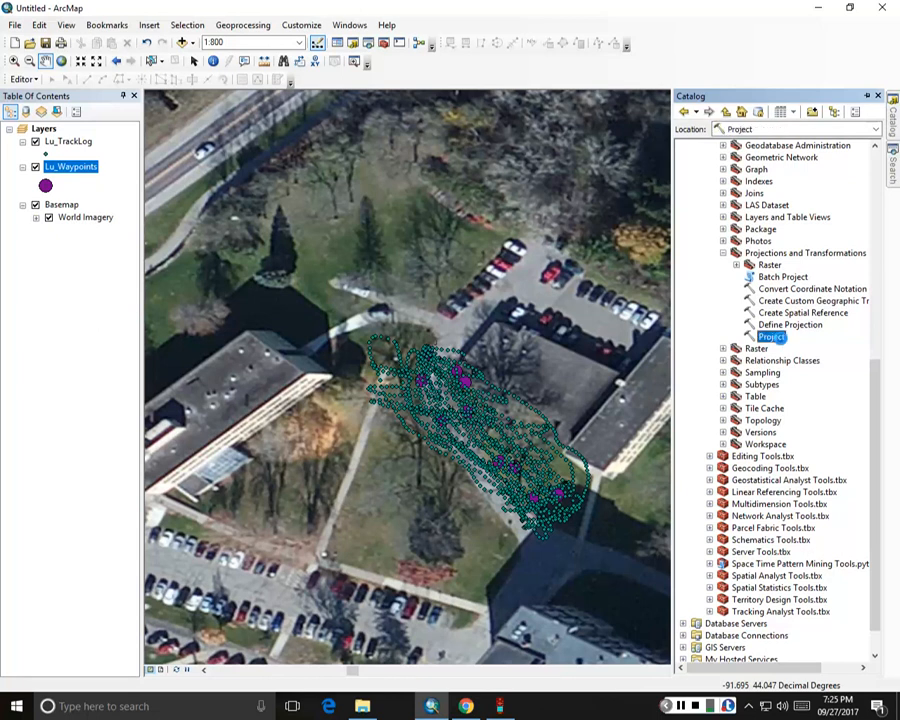
pyautogui.doubleClick(783, 341)
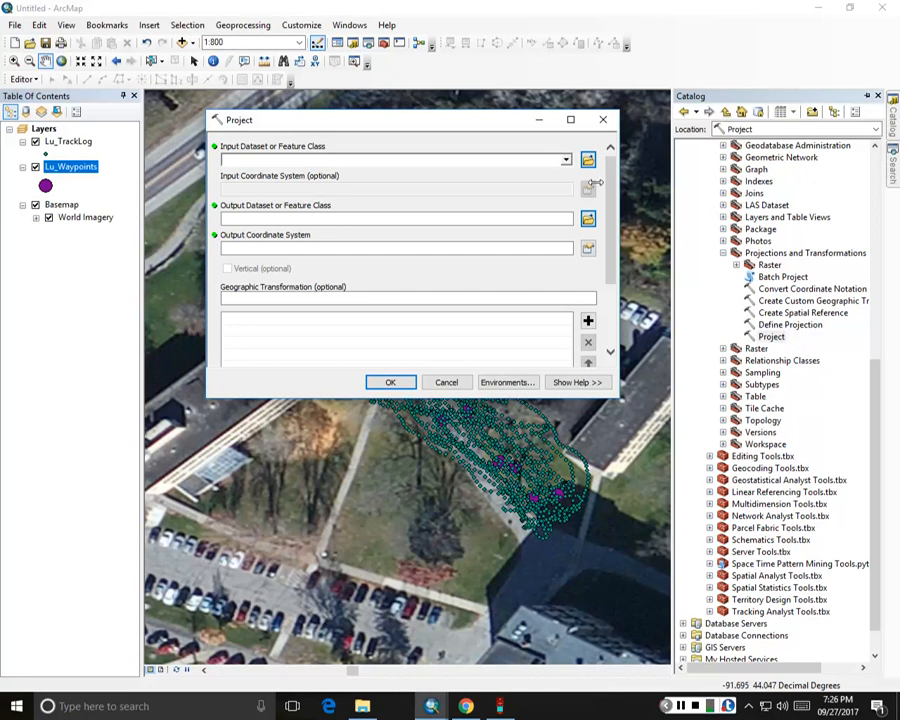
# - Set Lu_Waypoints as the Project tool's input and save the output as Lu_Waypoints_ProjectedUTM in the GPS folder
pyautogui.click(566, 160)
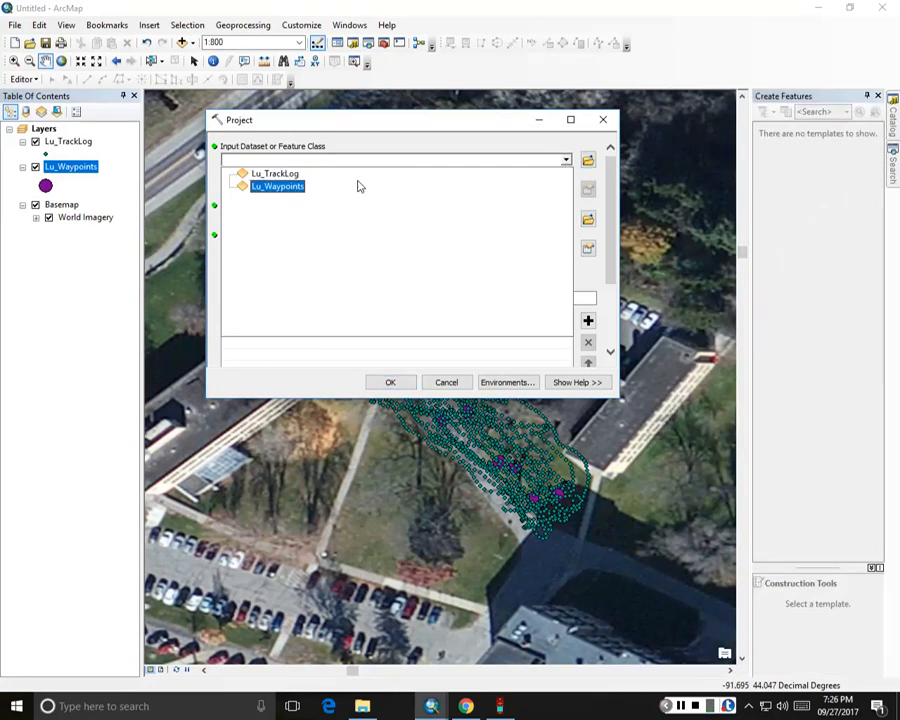
pyautogui.click(292, 186)
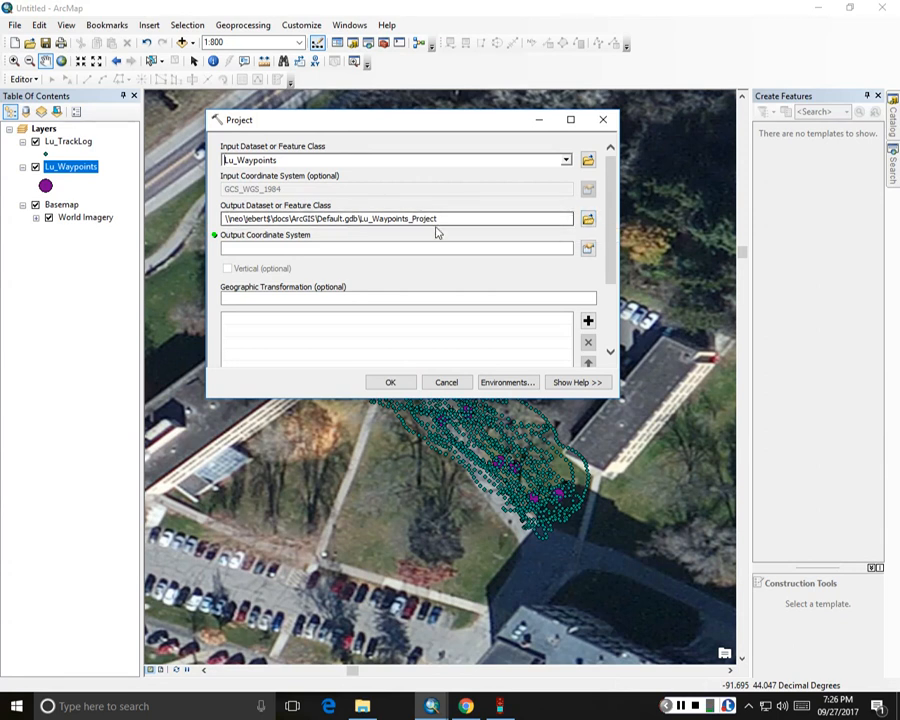
pyautogui.click(588, 220)
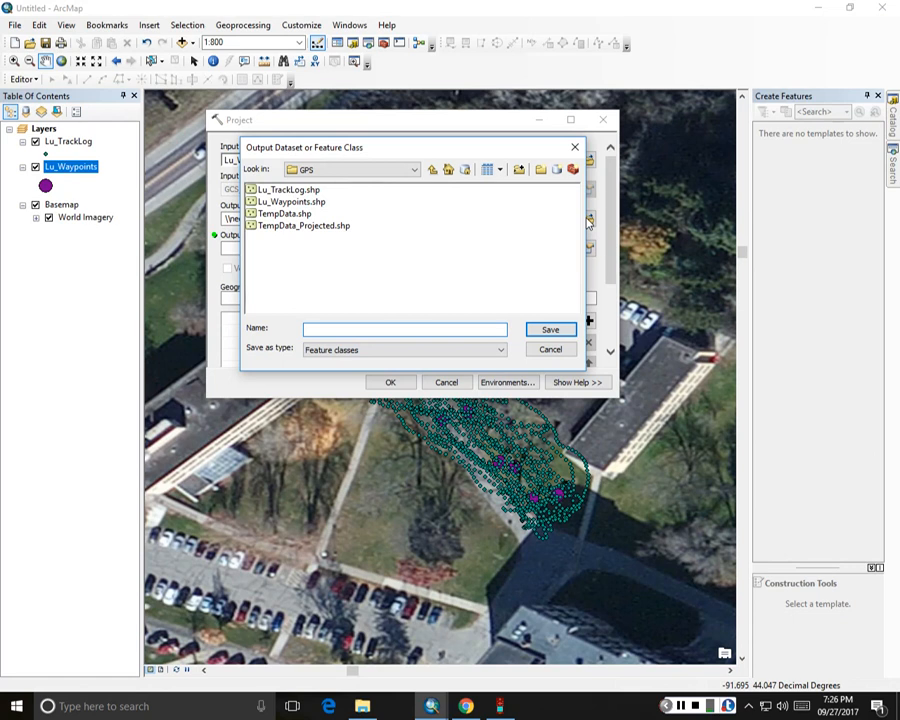
pyautogui.write('Lu_Waypoints_Projected')
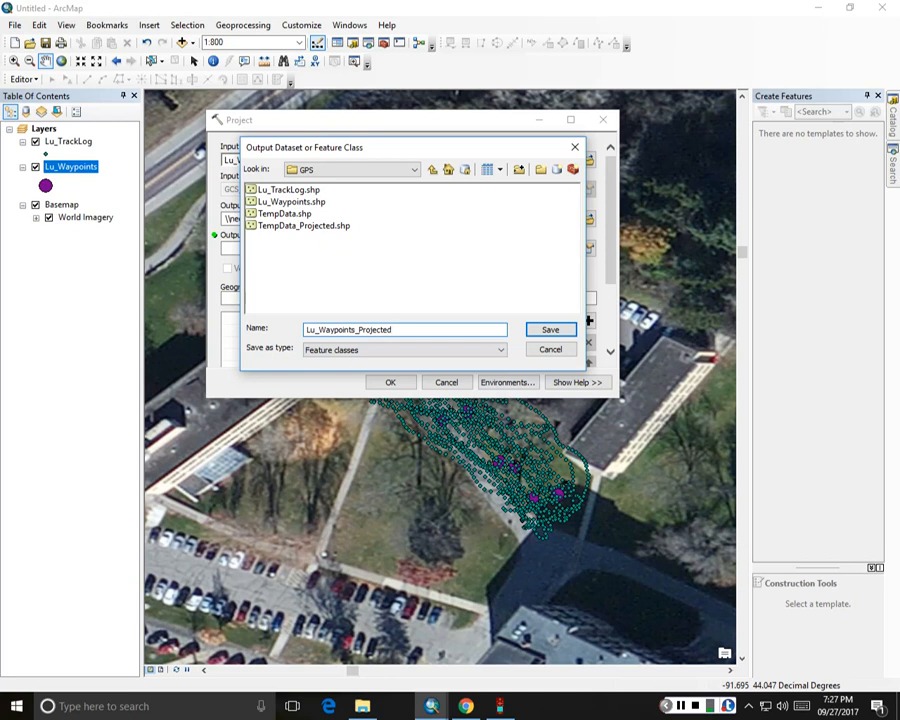
pyautogui.write('UTM')
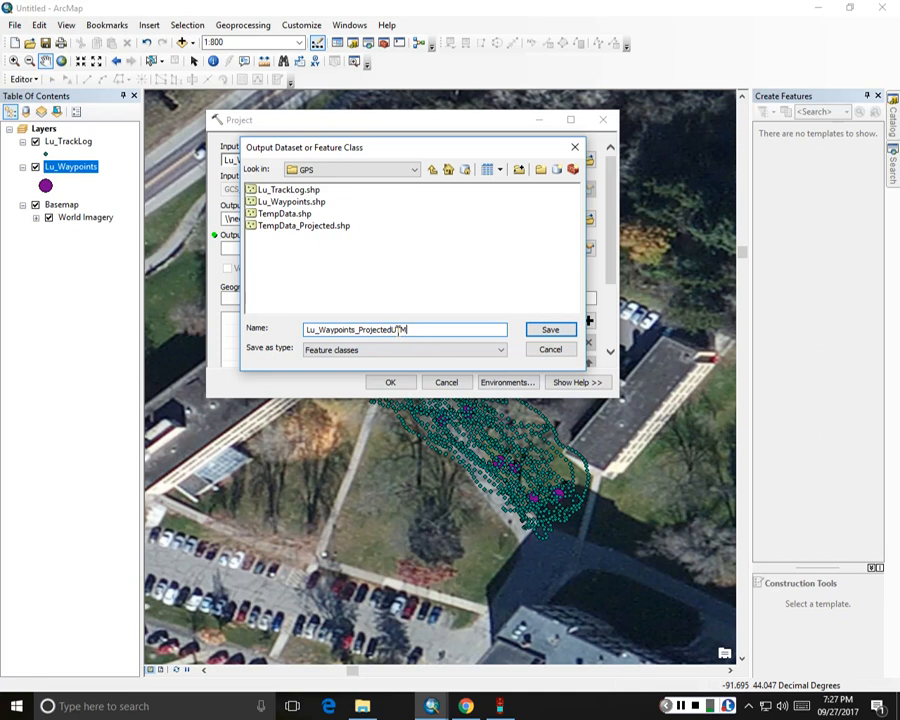
pyautogui.click(548, 332)
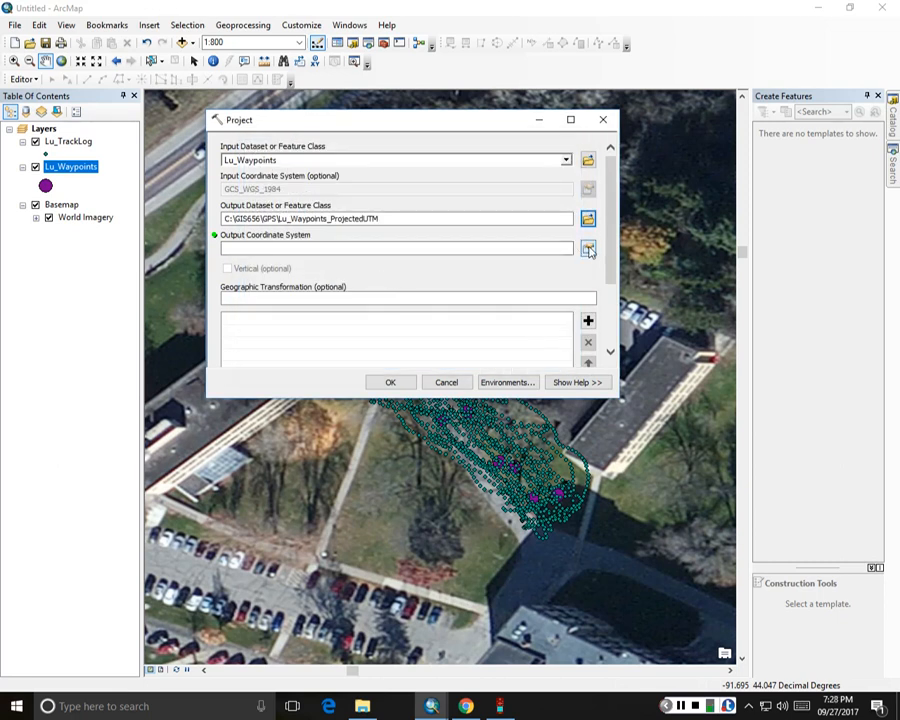
# - Set the Project tool's output coordinate system for Lu_Waypoints to the projected system NAD 1983 UTM Zone 15N
pyautogui.click(589, 250)
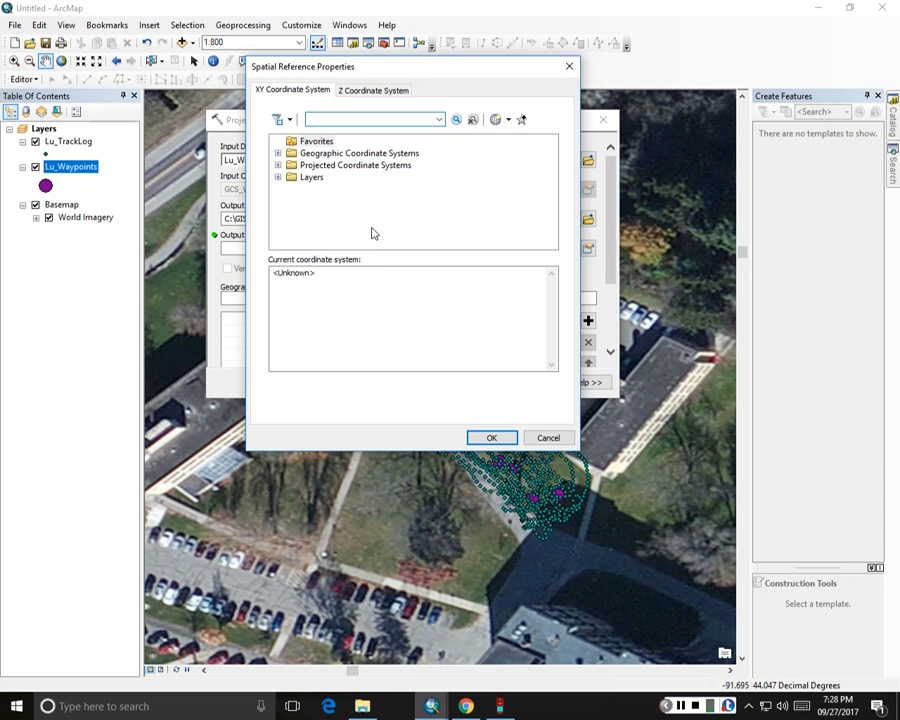
pyautogui.click(278, 166)
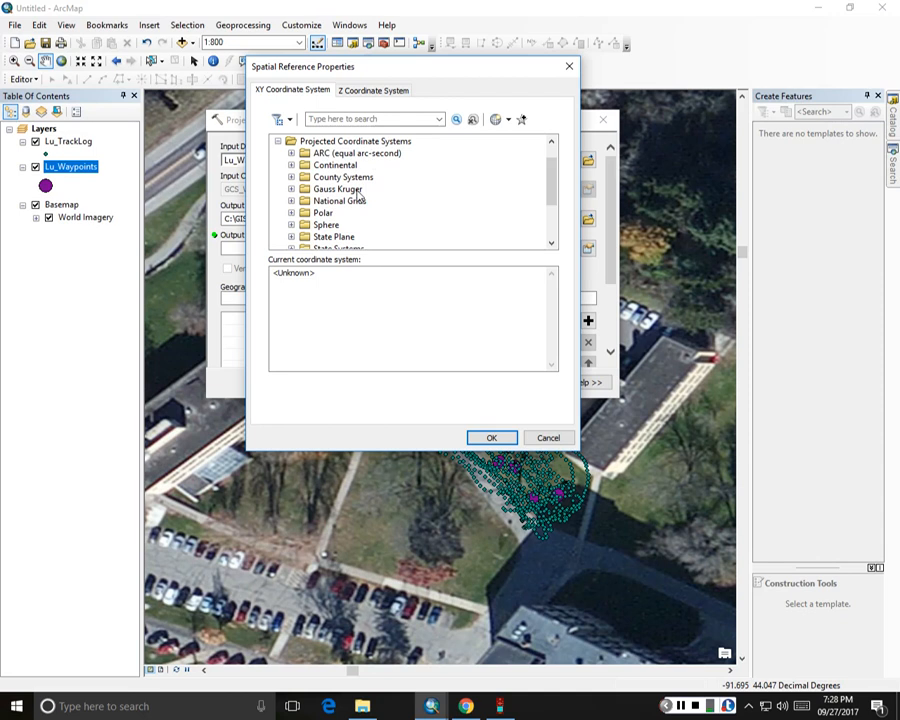
pyautogui.scroll(-2, 358, 197)
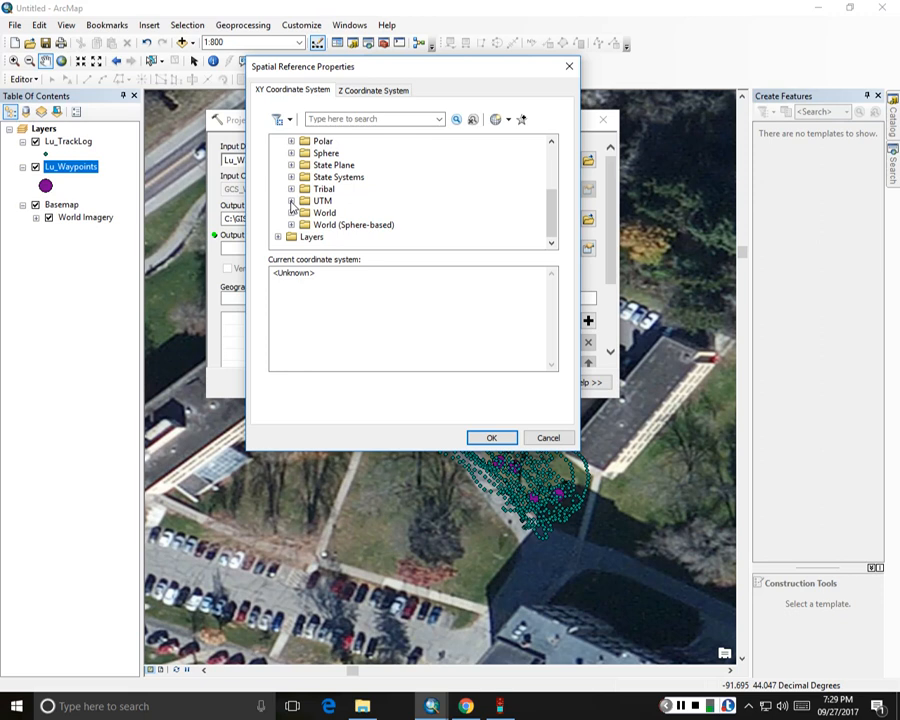
pyautogui.click(291, 201)
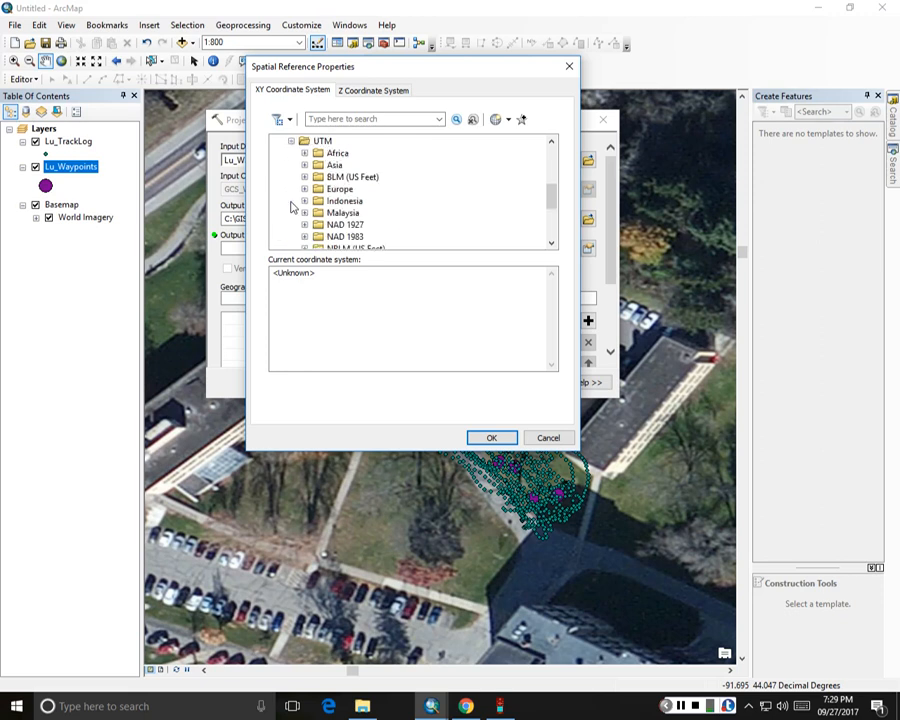
pyautogui.scroll(-2, 291, 205)
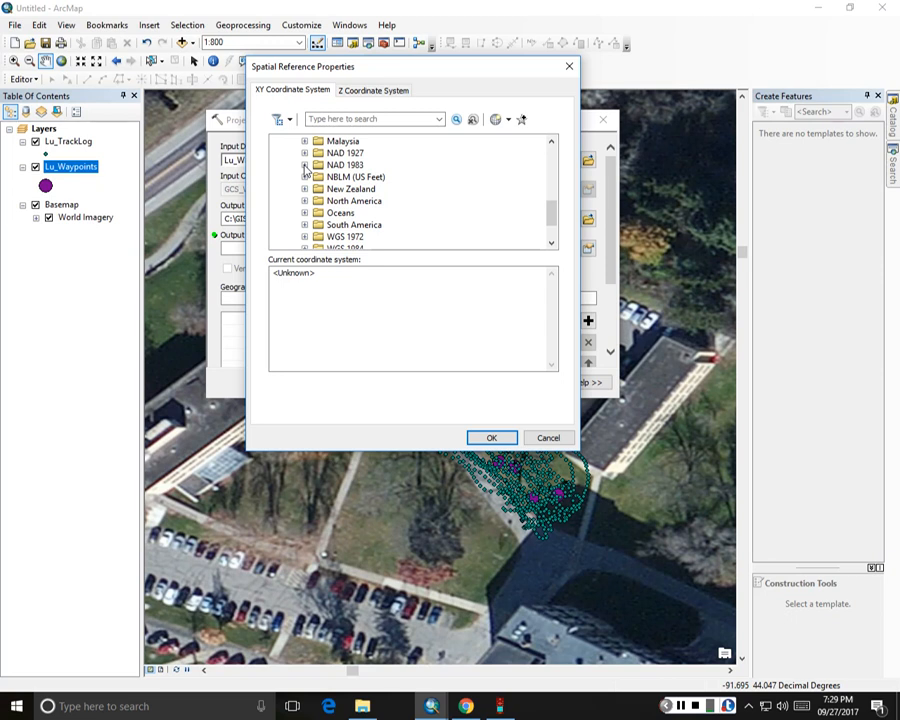
pyautogui.click(305, 166)
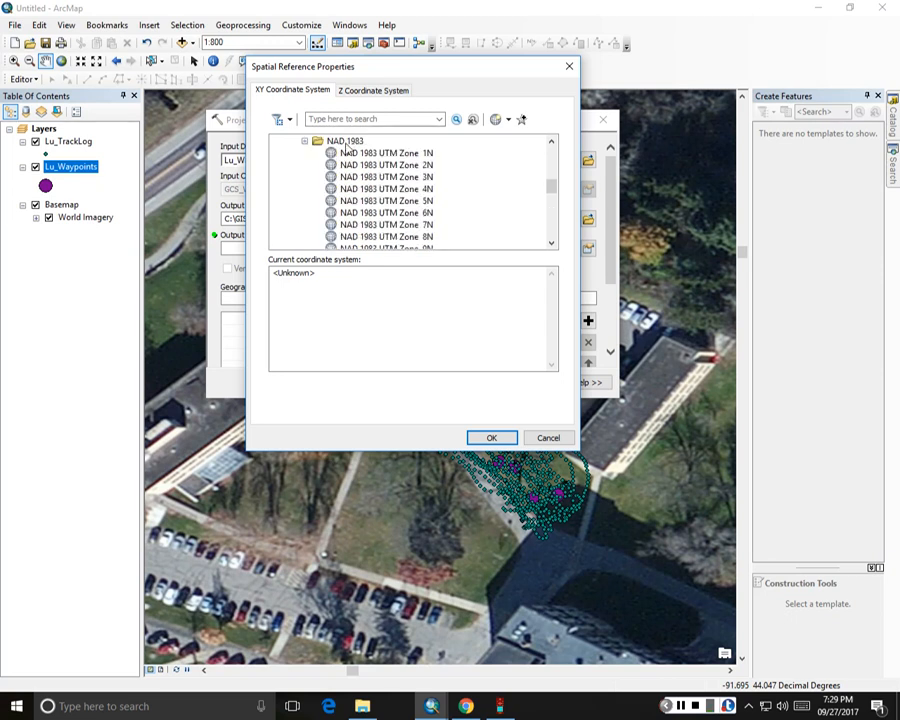
pyautogui.scroll(-2, 362, 170)
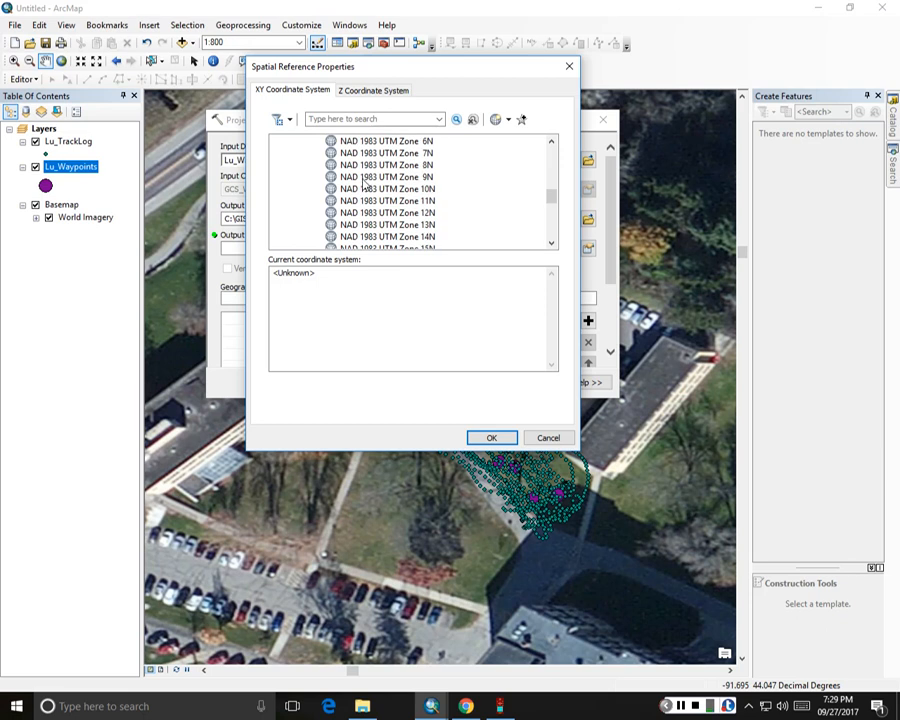
pyautogui.scroll(-1, 375, 195)
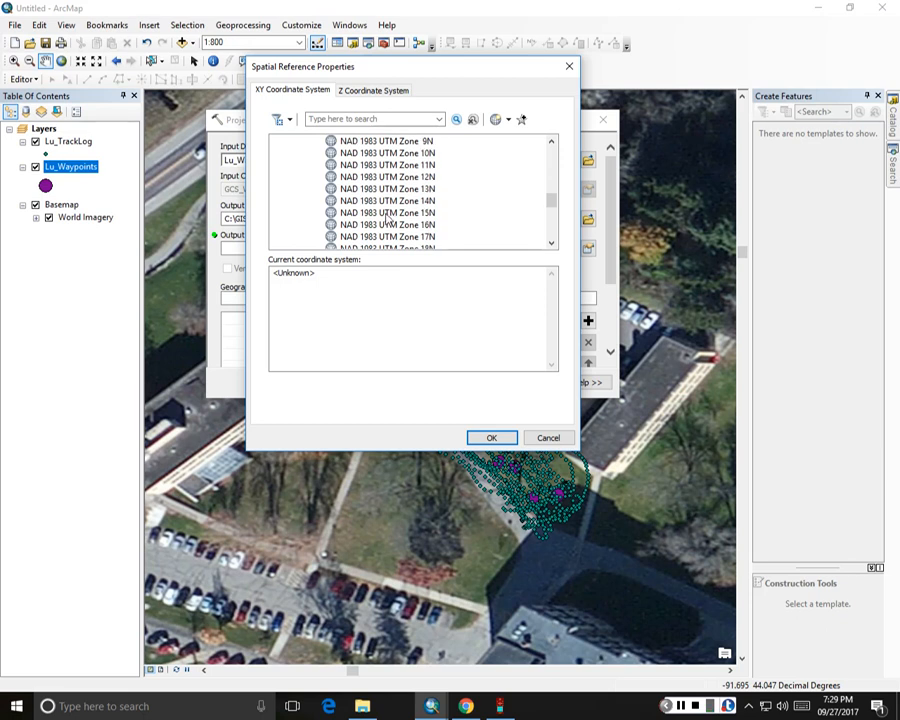
pyautogui.click(387, 212)
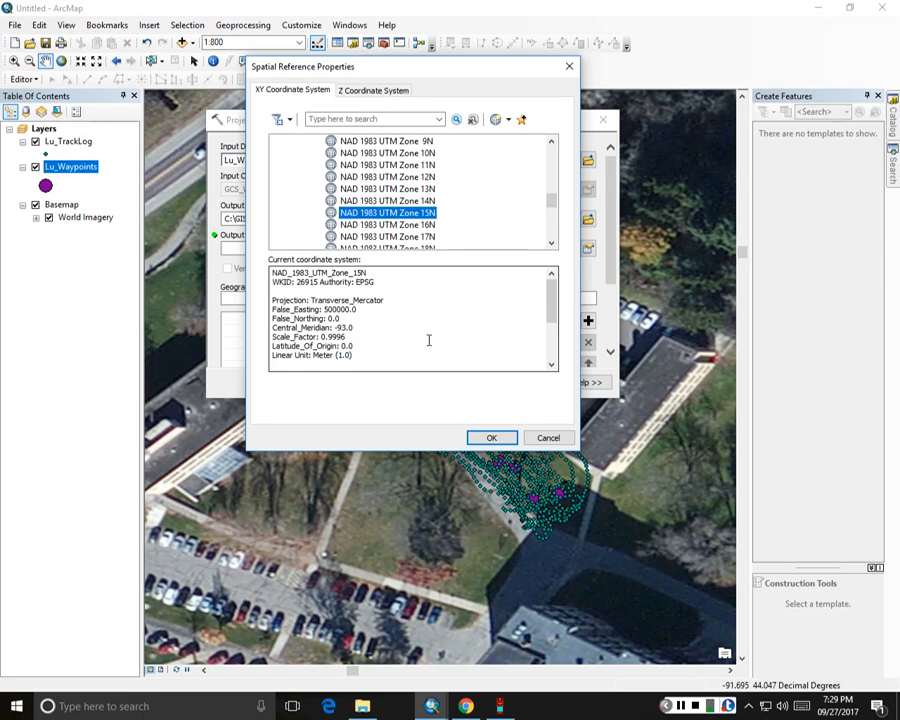
pyautogui.moveTo(400, 351); pyautogui.dragTo(272, 272)
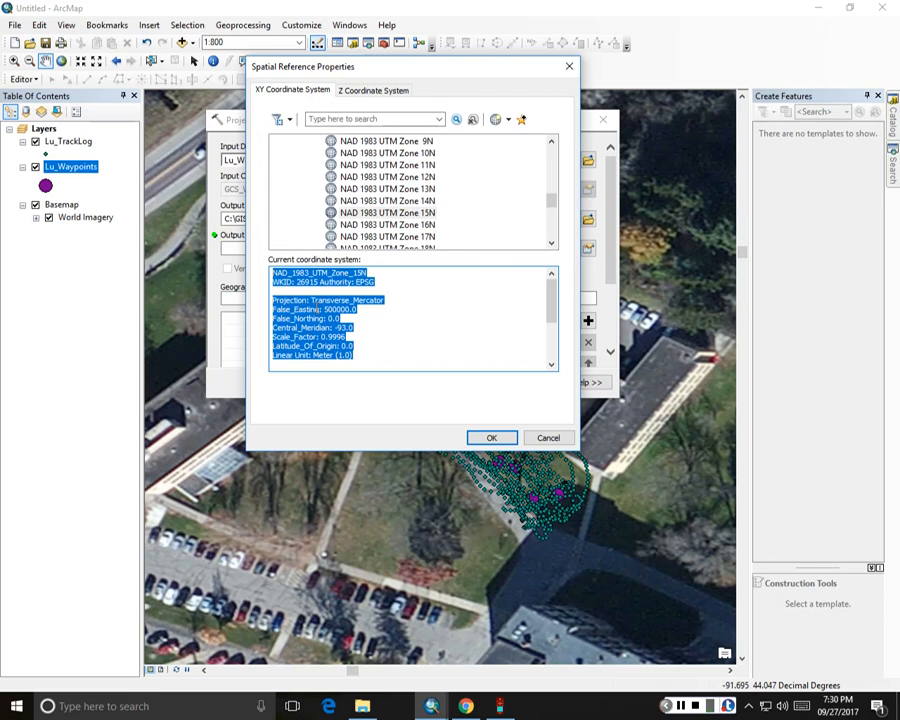
pyautogui.click(502, 438)
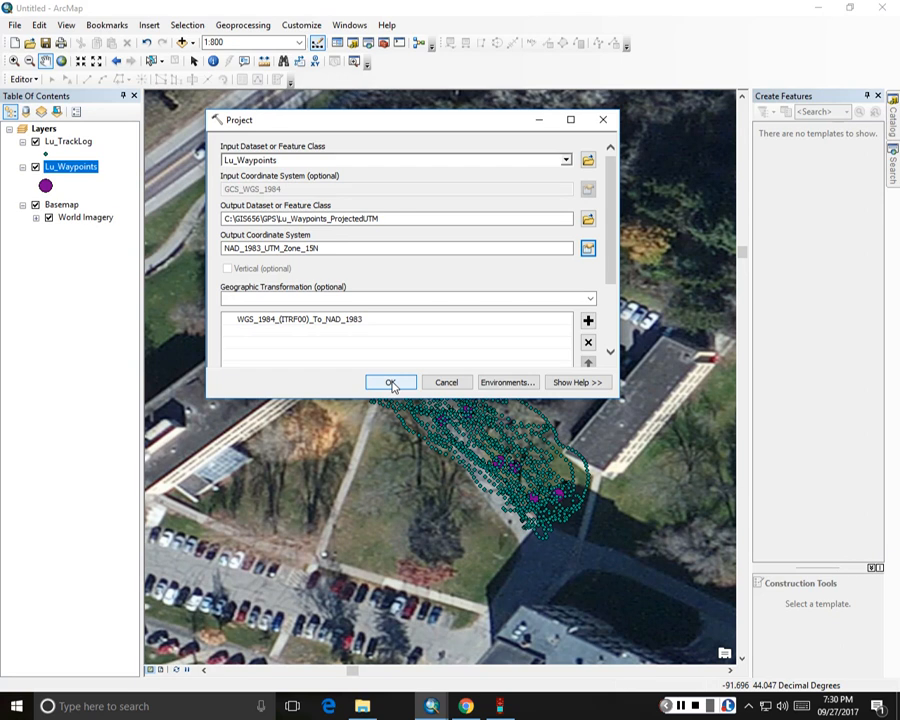
# - Recheck the output coordinate system, reselect NAD 1983 UTM Zone 15N, and run the projection of Lu_Waypoints
pyautogui.click(588, 249)
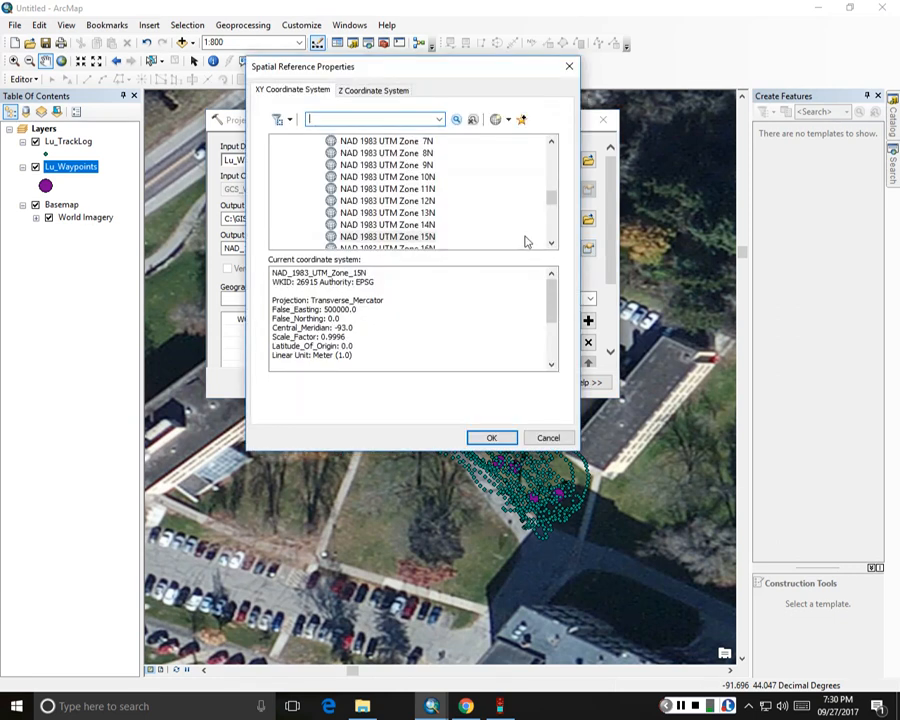
pyautogui.moveTo(545, 203); pyautogui.dragTo(553, 232)
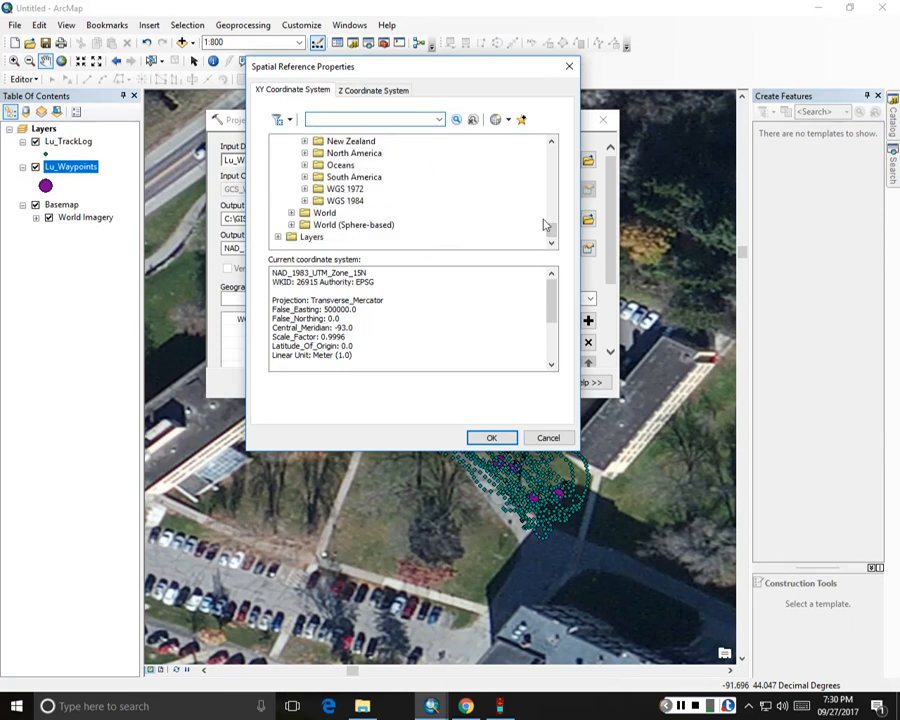
pyautogui.moveTo(550, 227)
pyautogui.mouseDown()
pyautogui.moveTo(552, 187)
pyautogui.moveTo(552, 222)
pyautogui.moveTo(556, 207)
pyautogui.mouseUp()
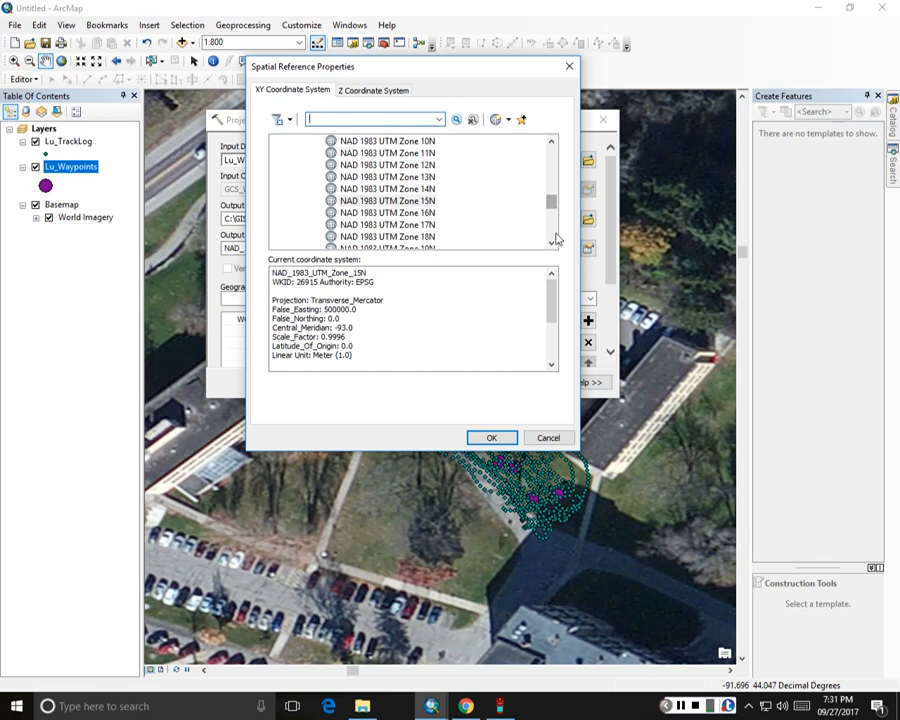
pyautogui.click(387, 201)
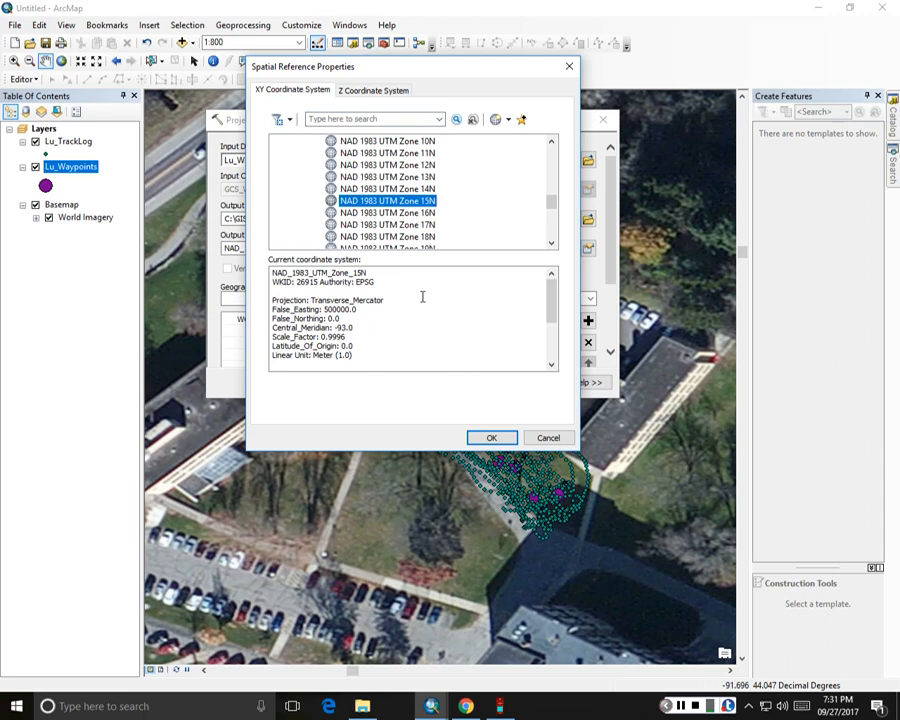
pyautogui.click(498, 437)
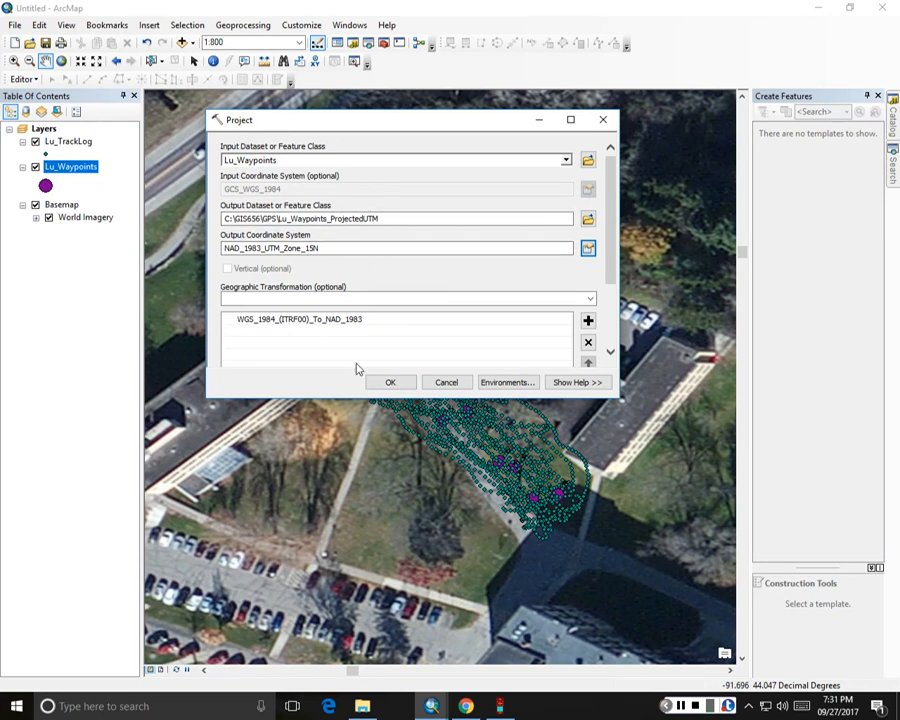
pyautogui.click(394, 381)
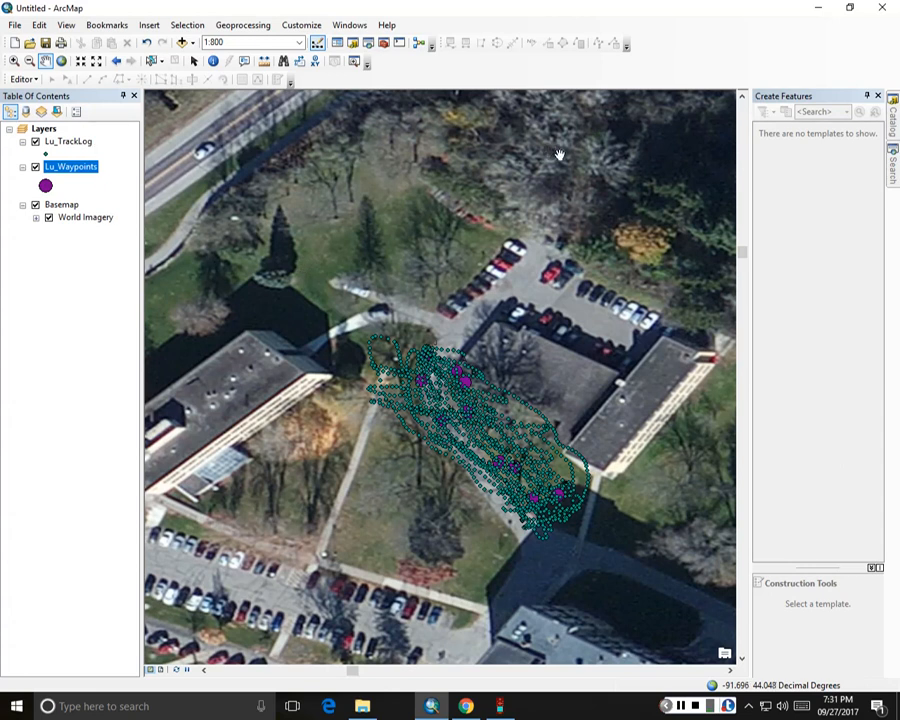
# - Reopen the Project tool with Lu_TrackLog as input and save the output as Lu_TrackLog_ProjectedUTM.shp in the GPS folder
pyautogui.click(893, 118)
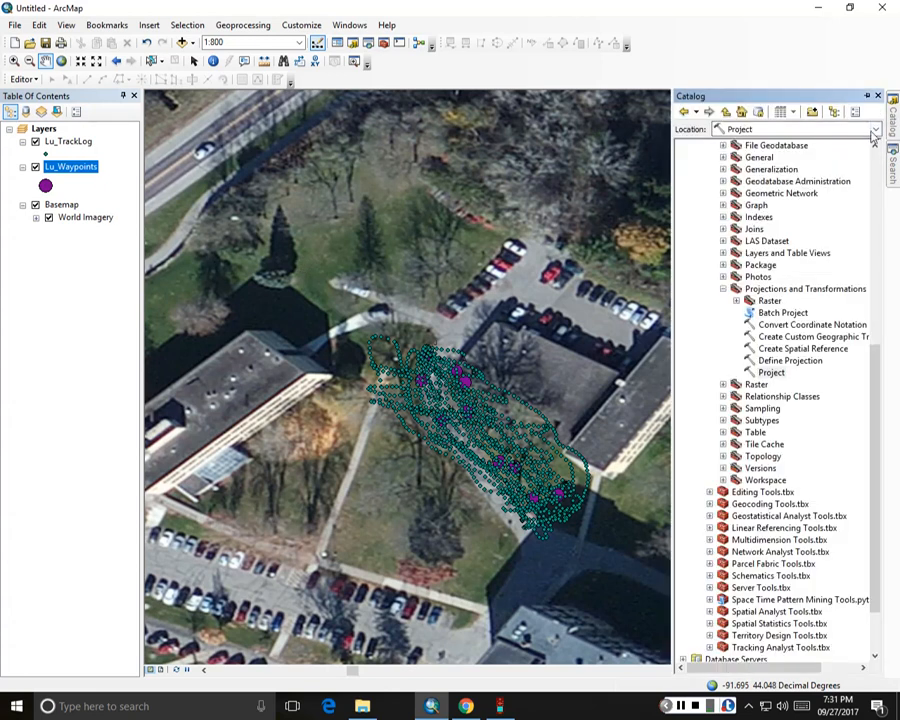
pyautogui.doubleClick(771, 373)
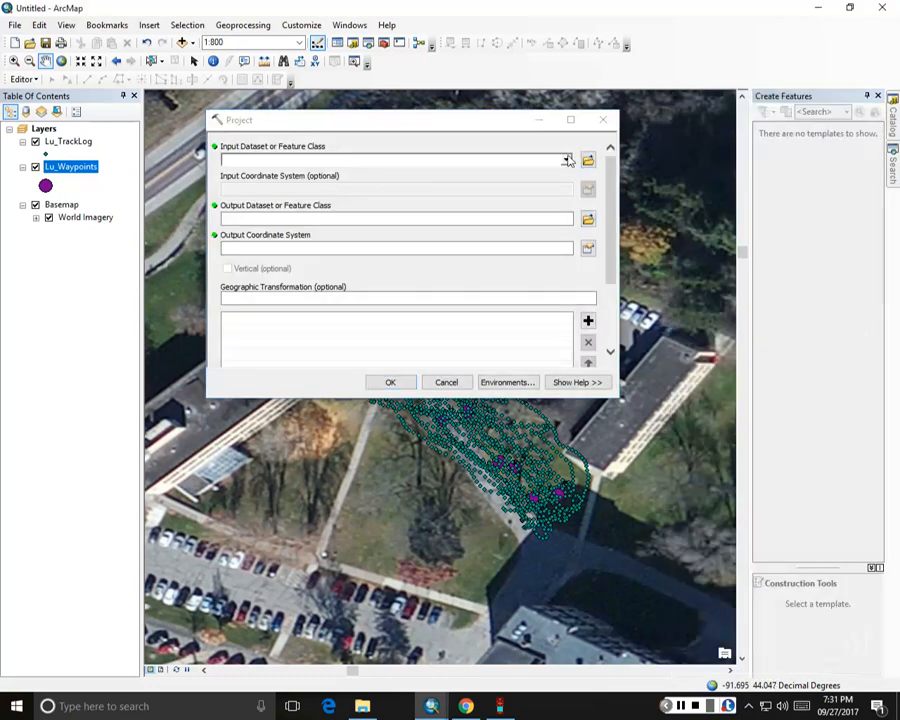
pyautogui.click(545, 160)
pyautogui.click(284, 174)
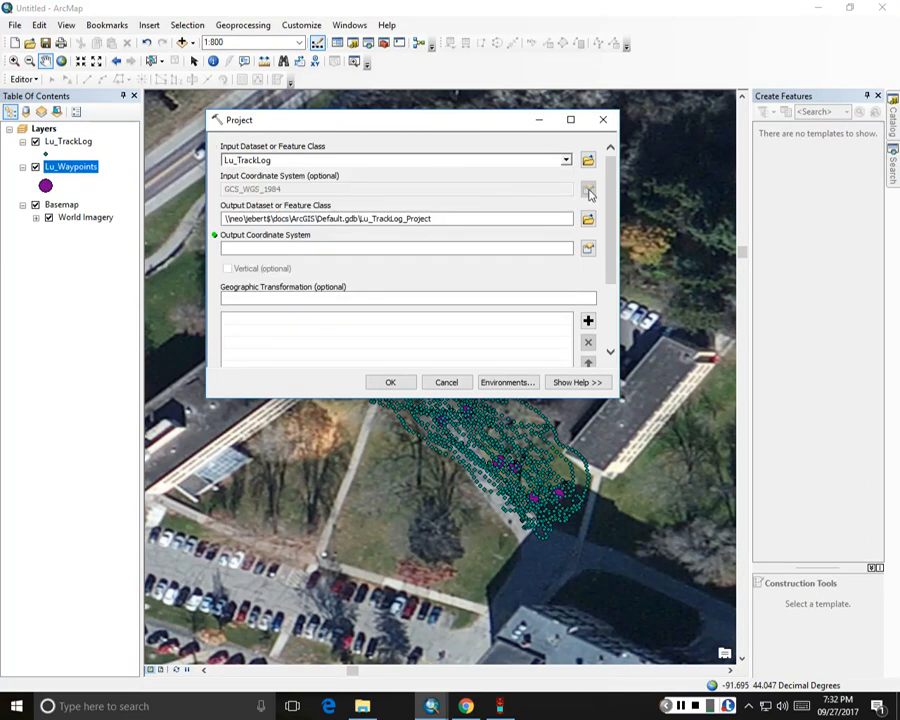
pyautogui.click(588, 219)
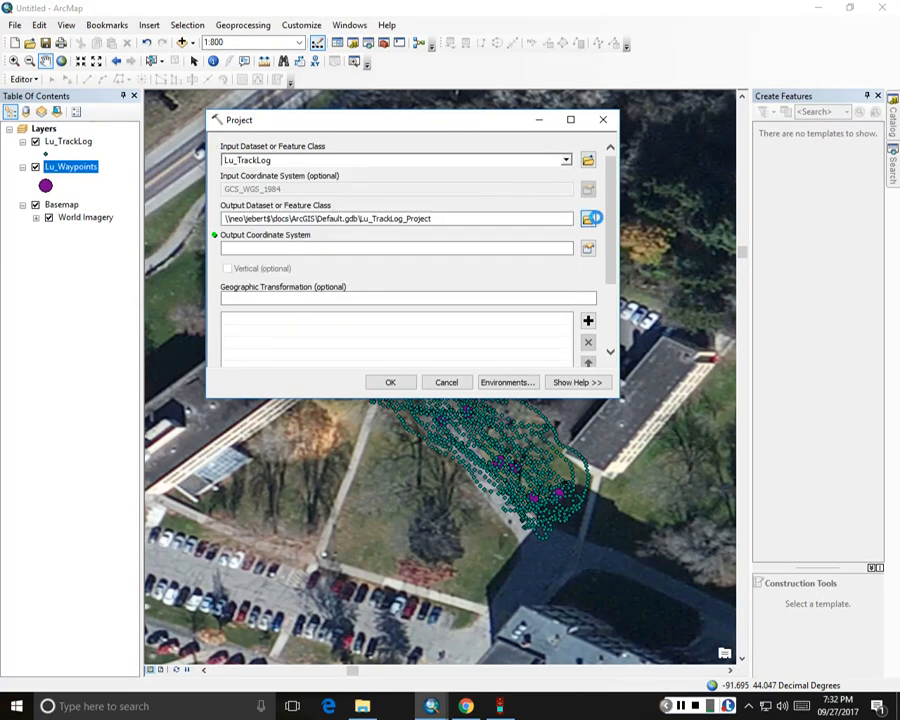
pyautogui.click(340, 214)
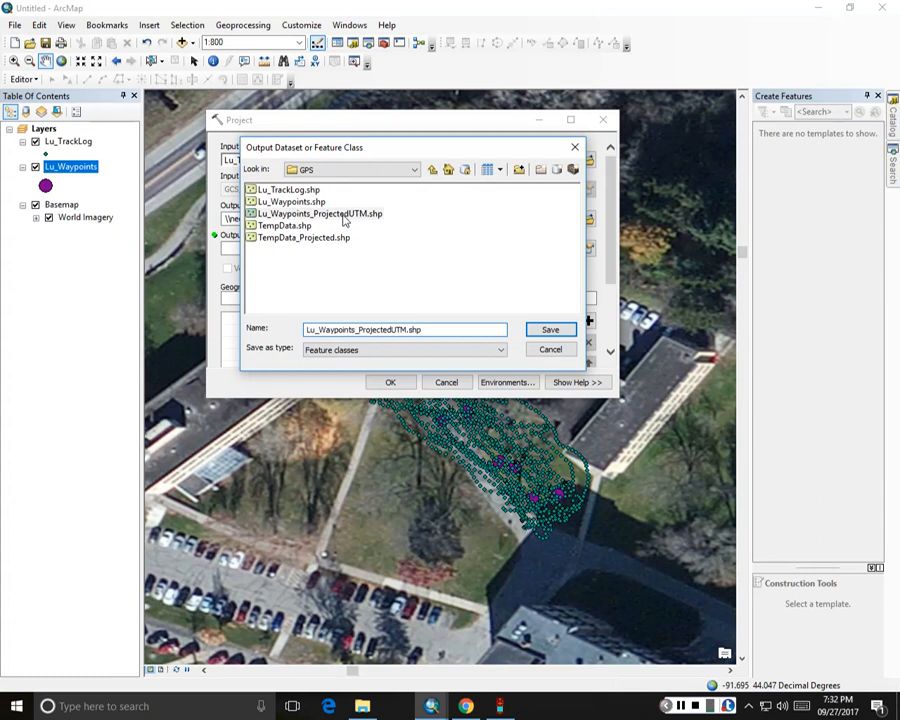
pyautogui.moveTo(352, 330); pyautogui.dragTo(320, 334)
pyautogui.write('Trac')
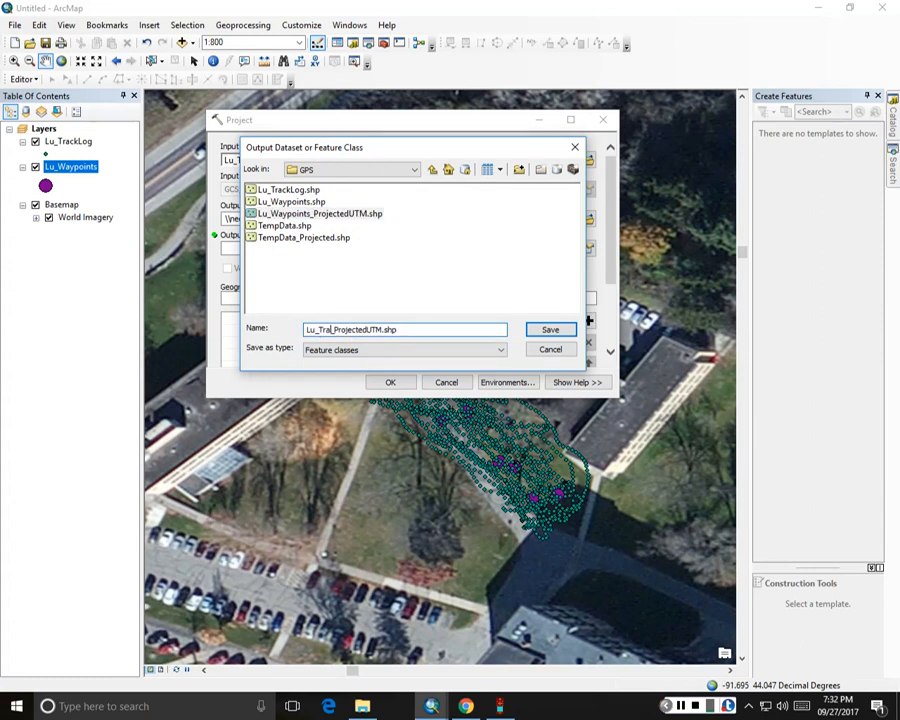
pyautogui.write('kLog')
pyautogui.click(550, 330)
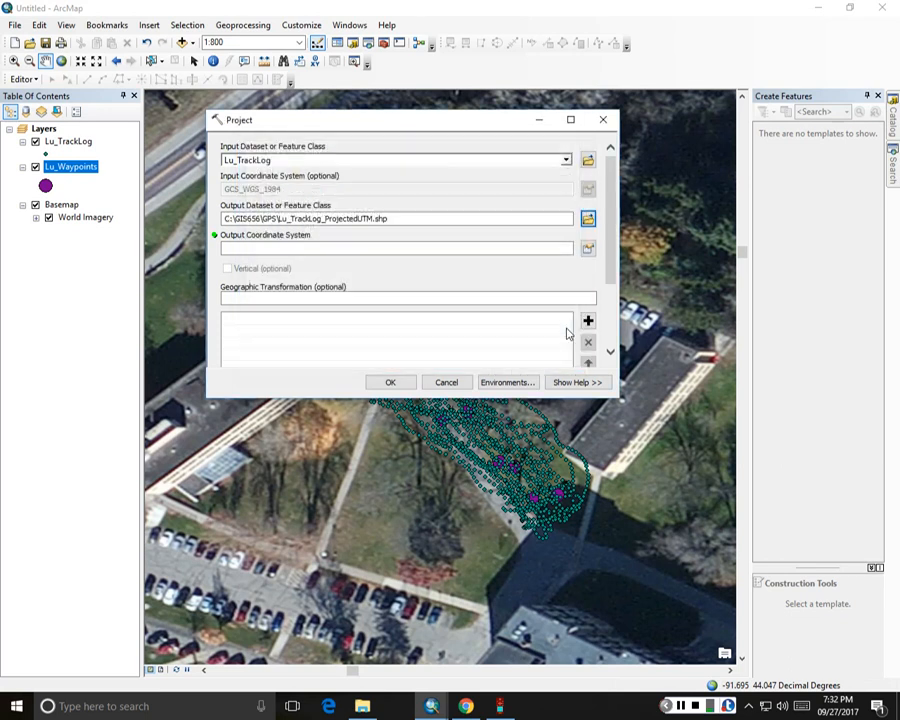
# - Set the track log's output coordinate system to NAD 1983 UTM Zone 15N and run the projection
pyautogui.click(588, 249)
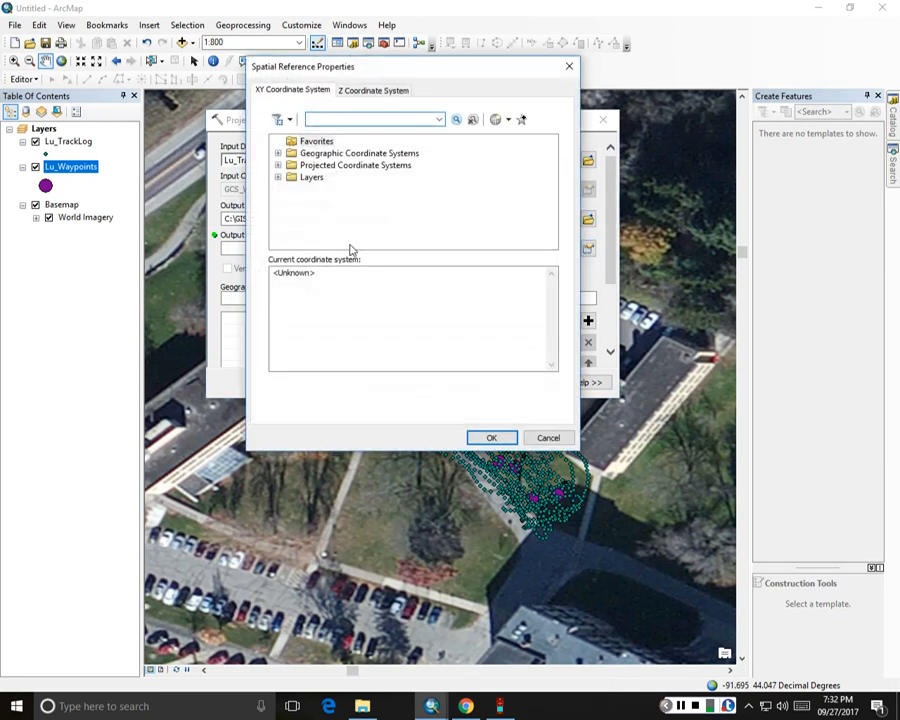
pyautogui.click(279, 166)
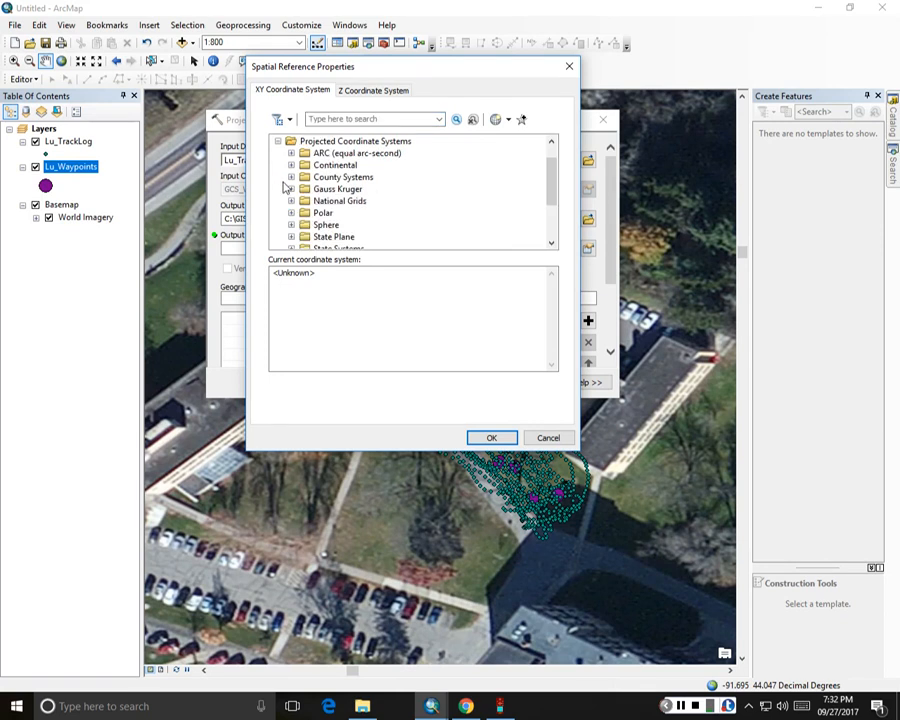
pyautogui.scroll(-2, 292, 200)
pyautogui.click(291, 201)
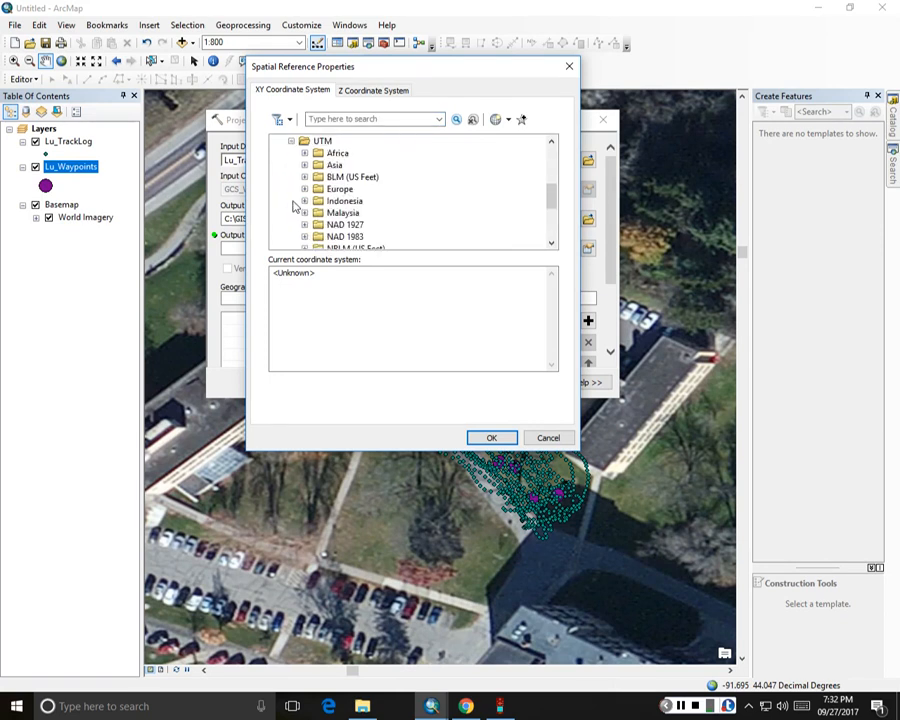
pyautogui.scroll(-1, 300, 205)
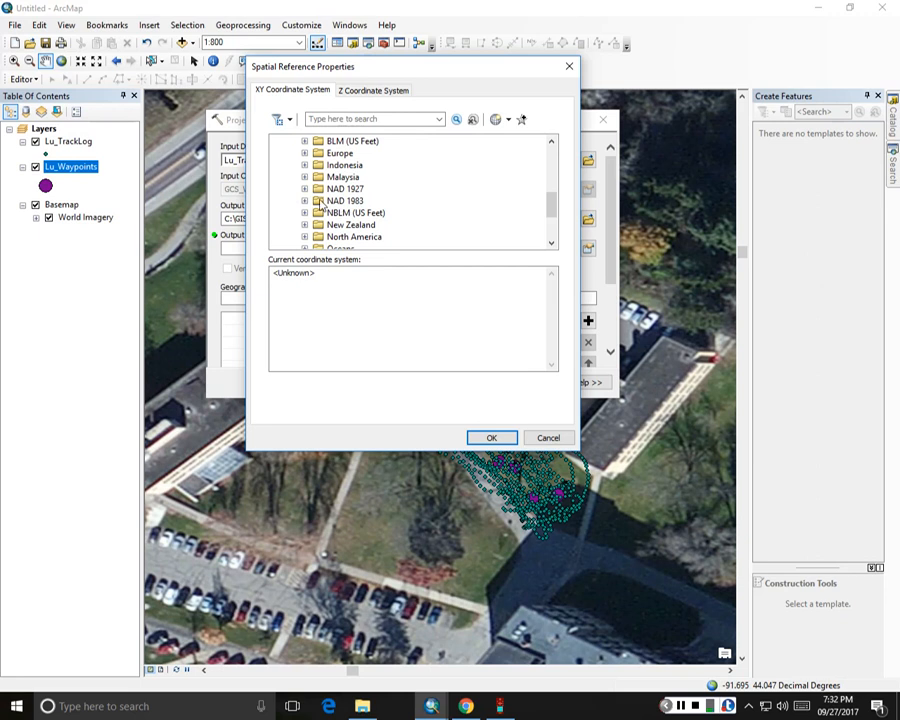
pyautogui.click(304, 201)
pyautogui.scroll(-4, 308, 206)
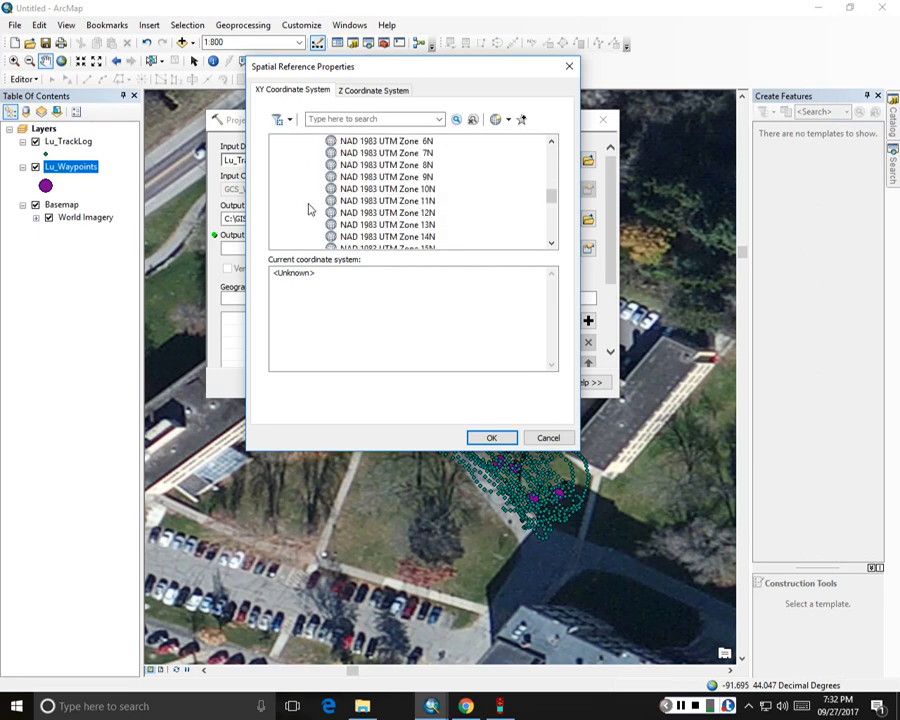
pyautogui.click(382, 177)
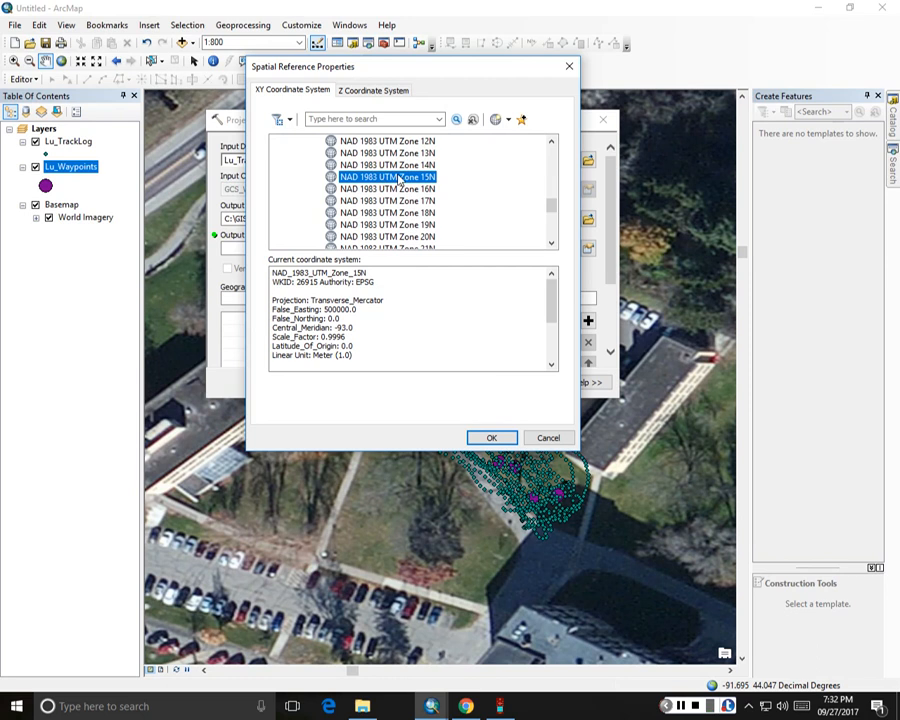
pyautogui.click(492, 441)
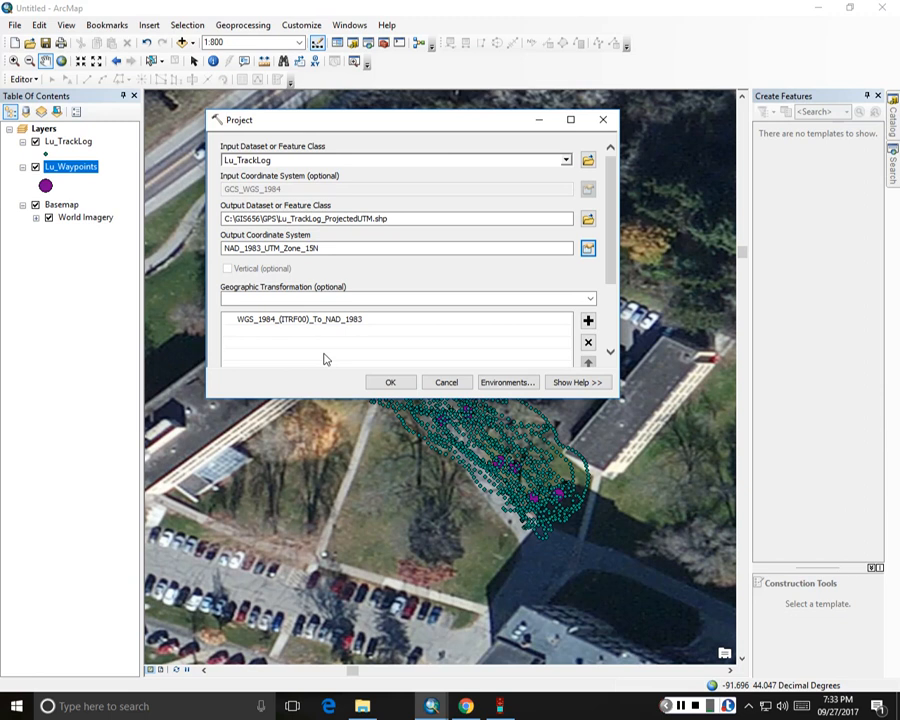
pyautogui.click(393, 386)
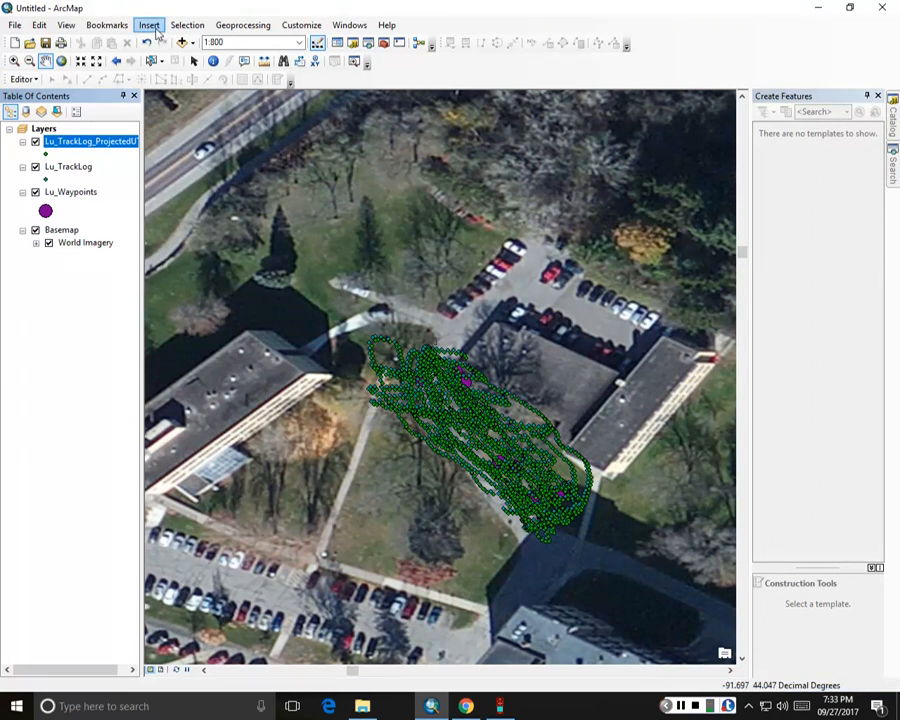
# - Insert a new data frame and add Lu_TrackLog_ProjectedUTM.shp and Lu_Waypoints_ProjectedUTM.shp from the GPS folder
pyautogui.click(149, 25)
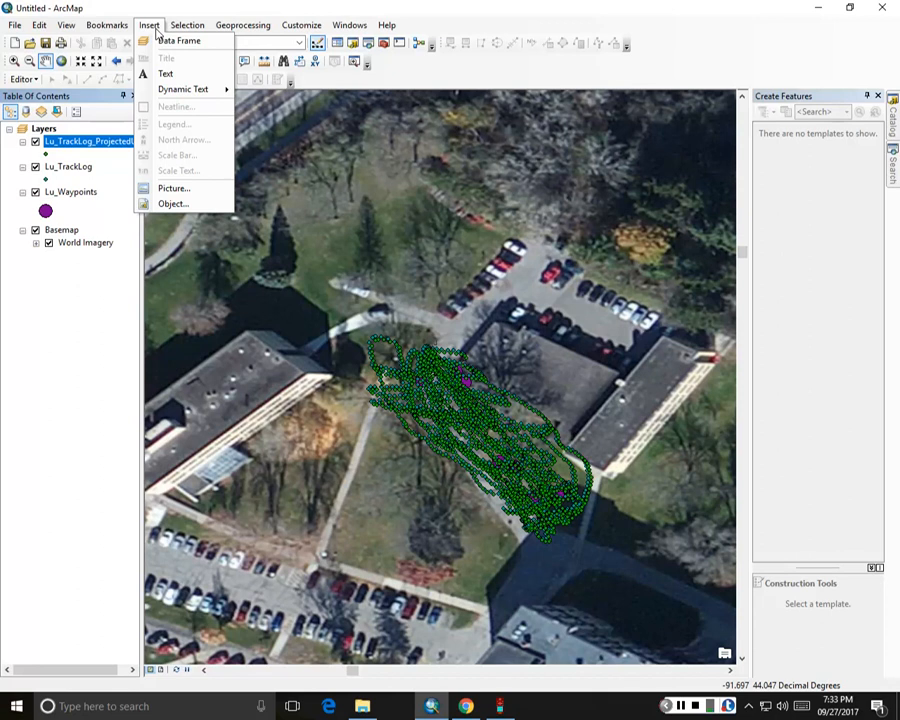
pyautogui.click(168, 41)
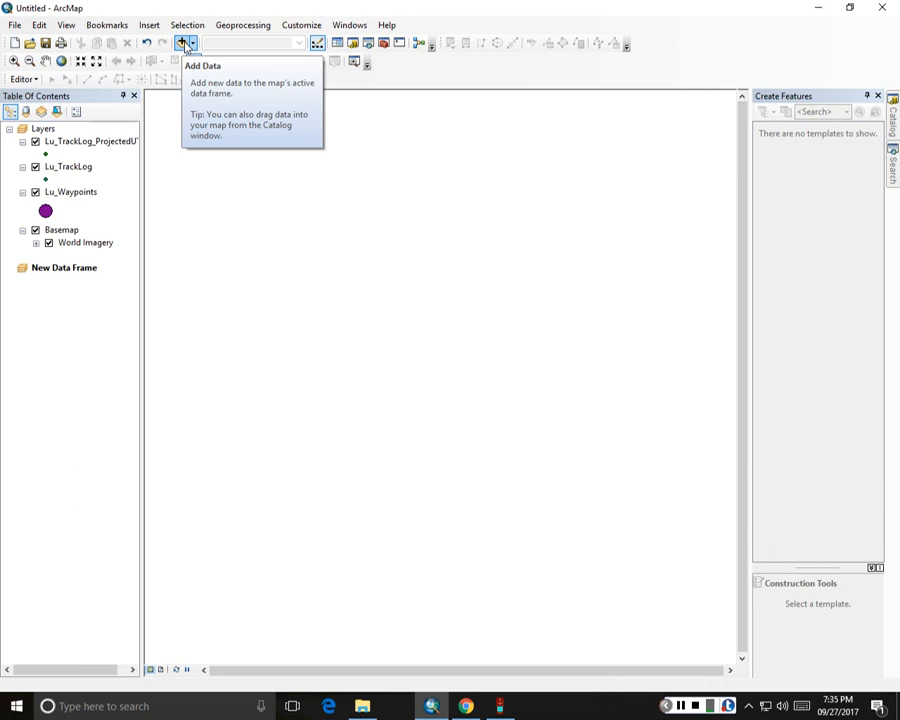
pyautogui.click(183, 44)
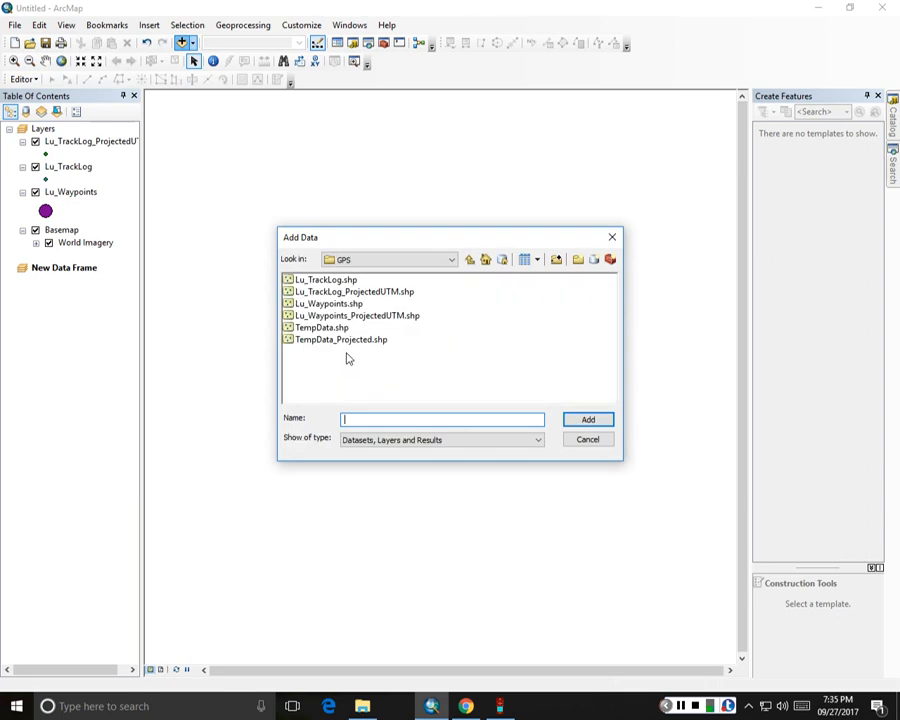
pyautogui.click(345, 292)
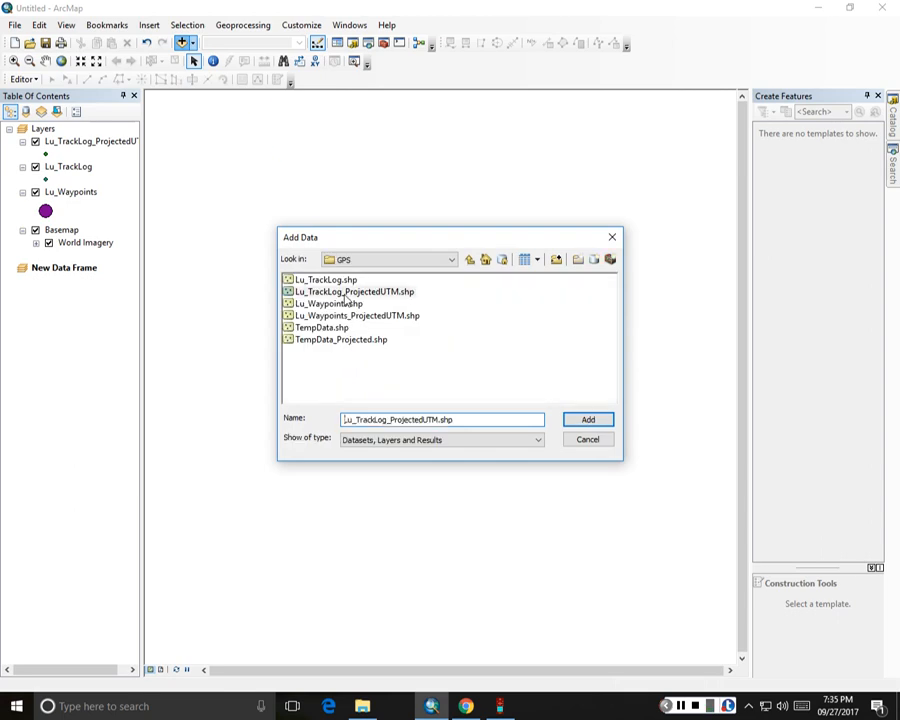
pyautogui.keyDown('ctrl'); pyautogui.click(346, 316); pyautogui.keyUp('ctrl')
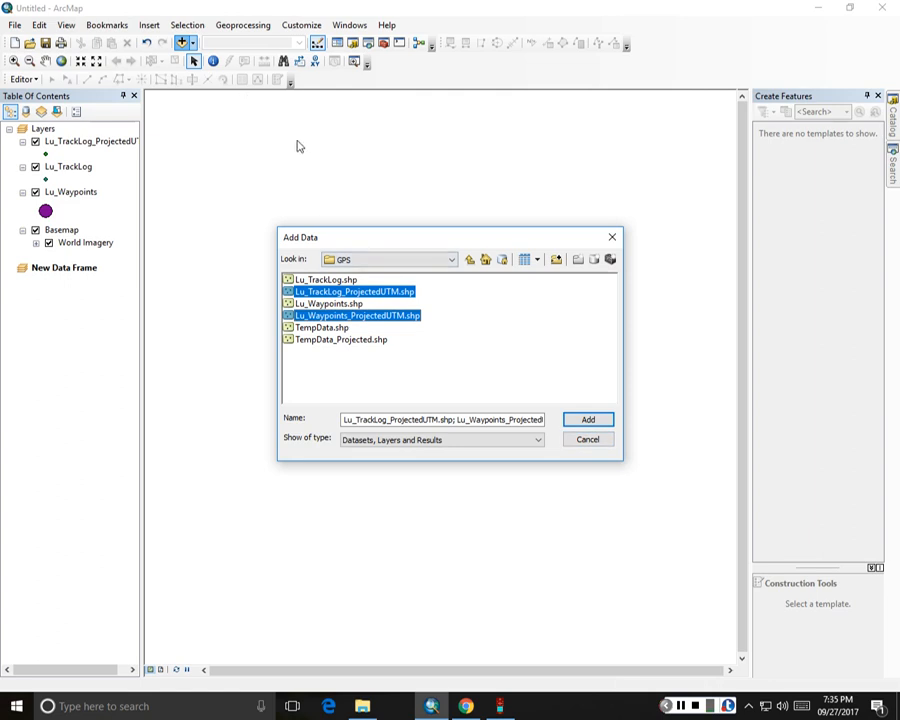
pyautogui.click(587, 419)
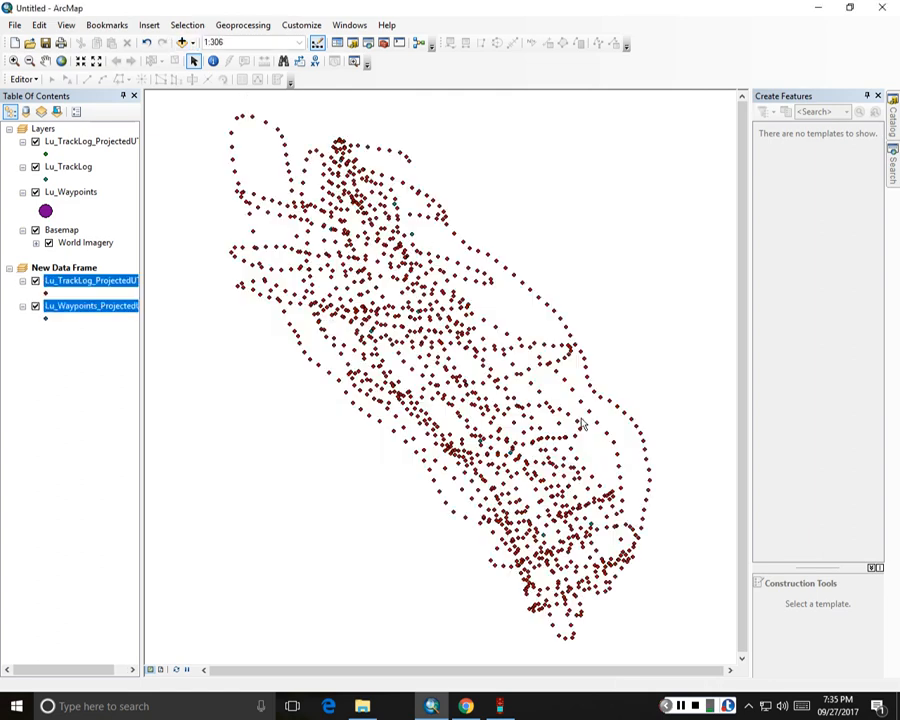
# - Enlarge the Lu_Waypoints_ProjectedUTM marker symbol to about the size of the Lu_Waypoints symbol
pyautogui.click(76, 307)
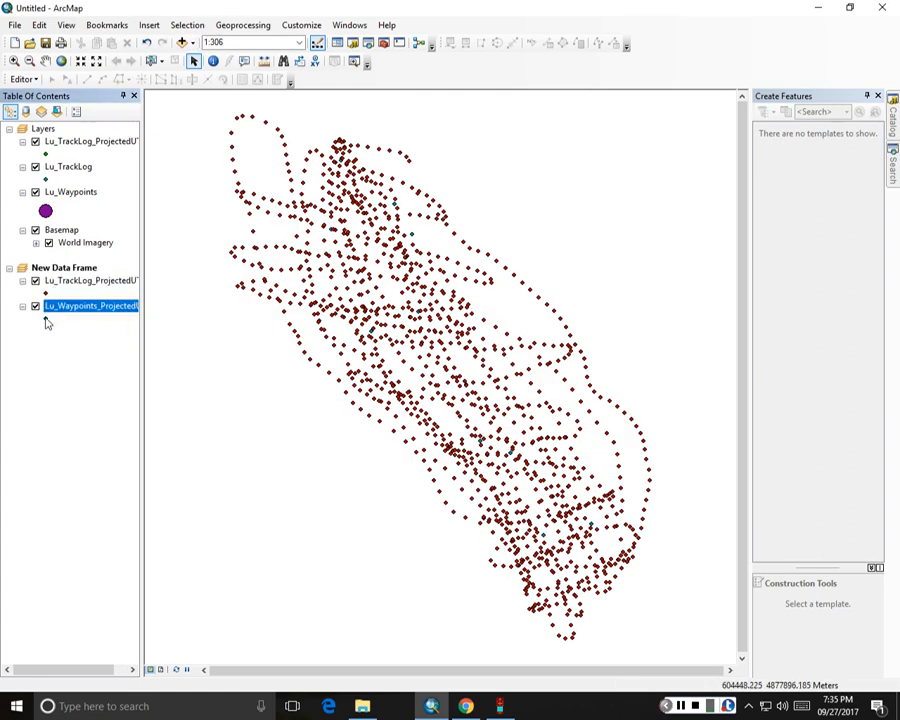
pyautogui.click(30, 319)
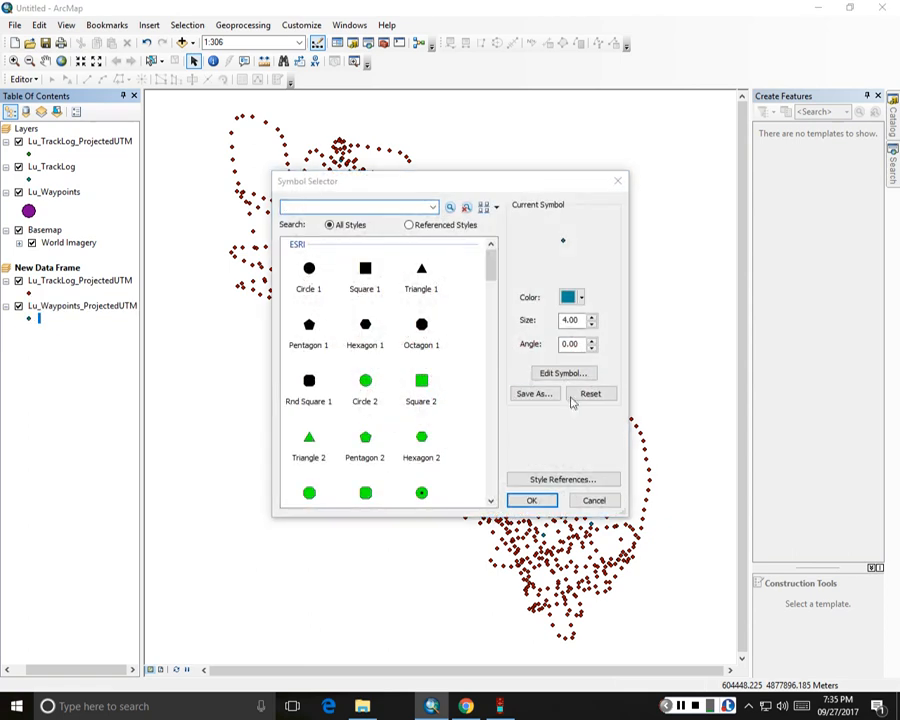
pyautogui.click(592, 317)
pyautogui.click(592, 317)
pyautogui.click(592, 317)
pyautogui.click(592, 317)
pyautogui.click(592, 317)
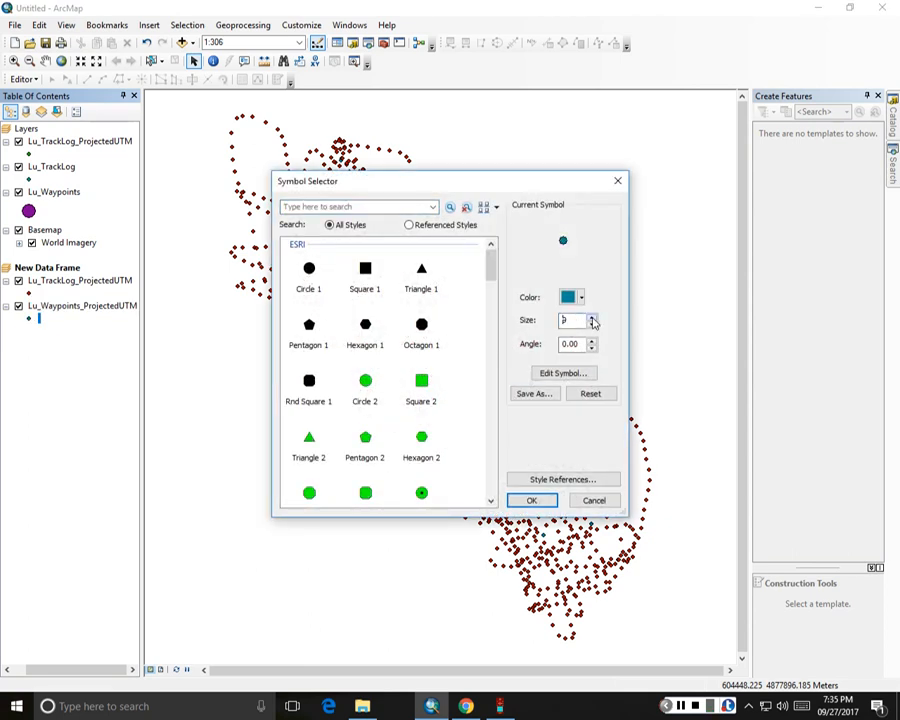
pyautogui.click(592, 317)
pyautogui.click(592, 317)
pyautogui.click(592, 317)
pyautogui.click(592, 317)
pyautogui.click(592, 317)
pyautogui.click(531, 500)
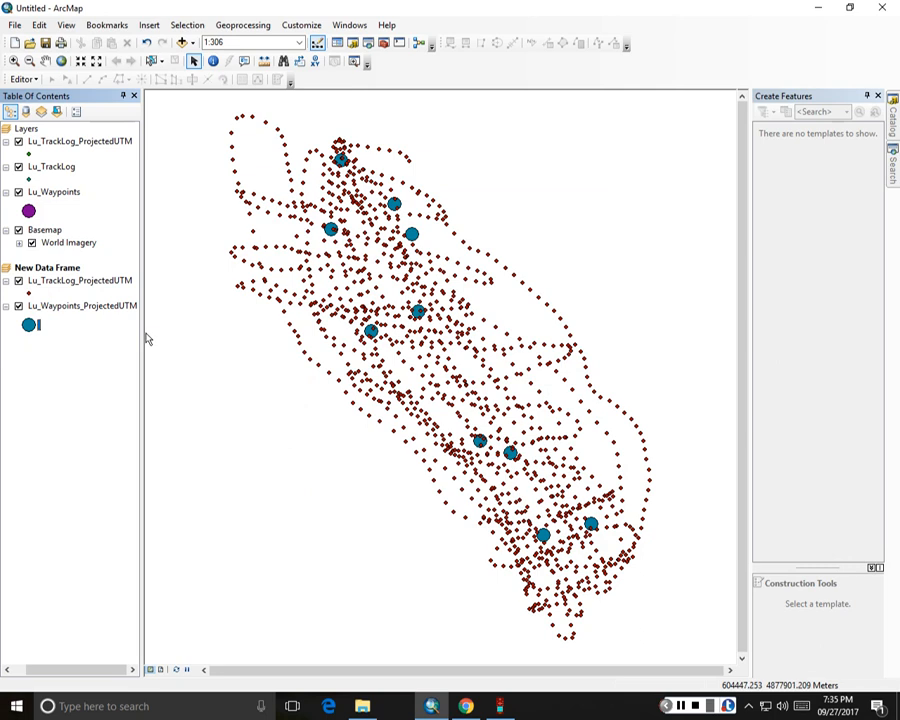
# - Add the Imagery basemap to the new data frame beneath the projected track log and waypoints
pyautogui.click(50, 268)
pyautogui.click(79, 307)
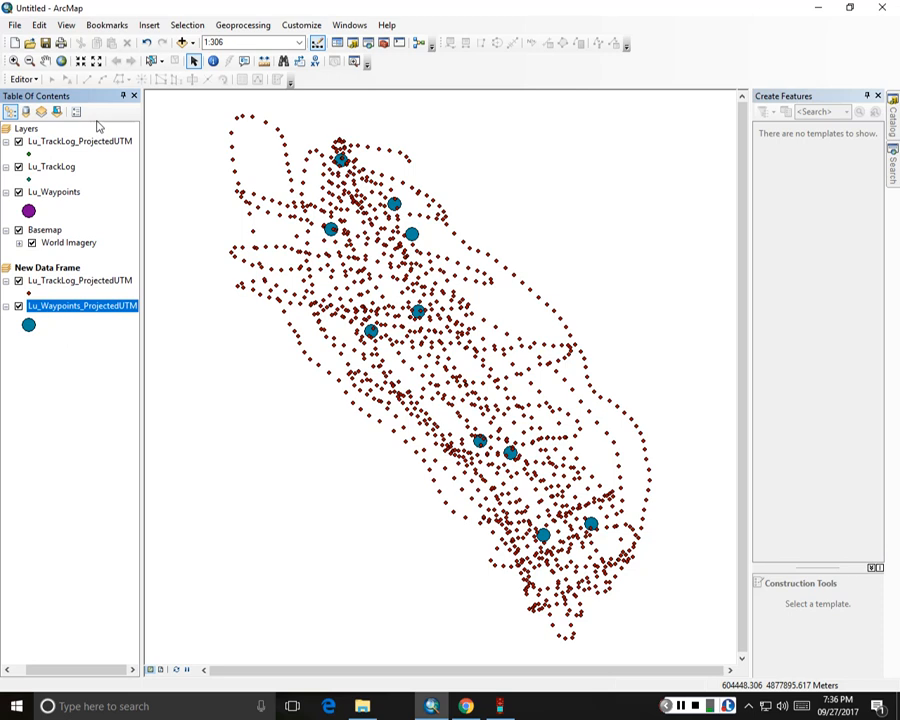
pyautogui.click(14, 25)
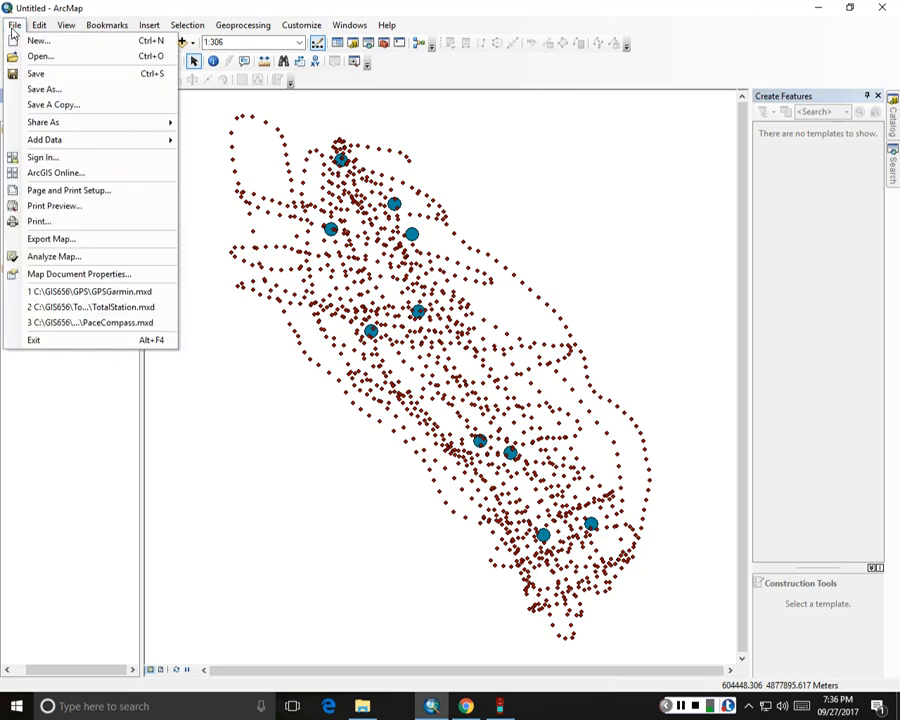
pyautogui.moveTo(72, 140)
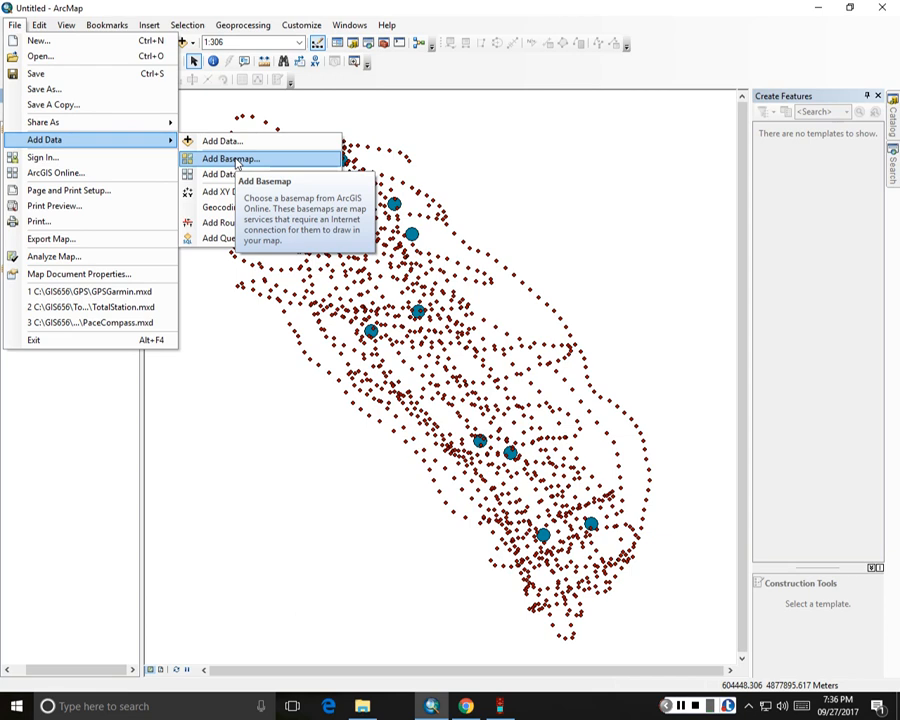
pyautogui.click(237, 163)
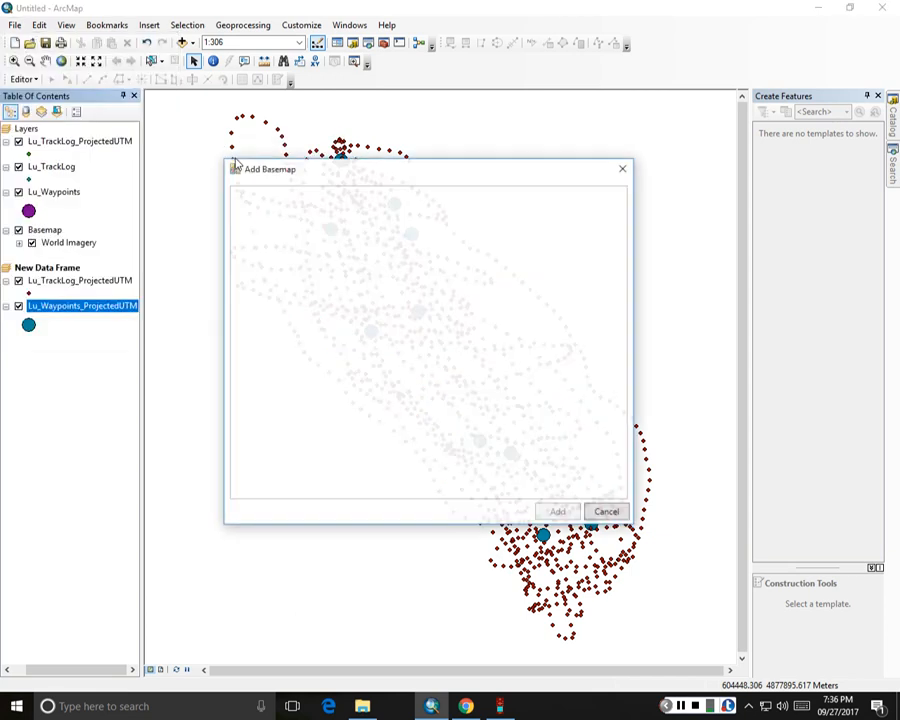
pyautogui.click(280, 230)
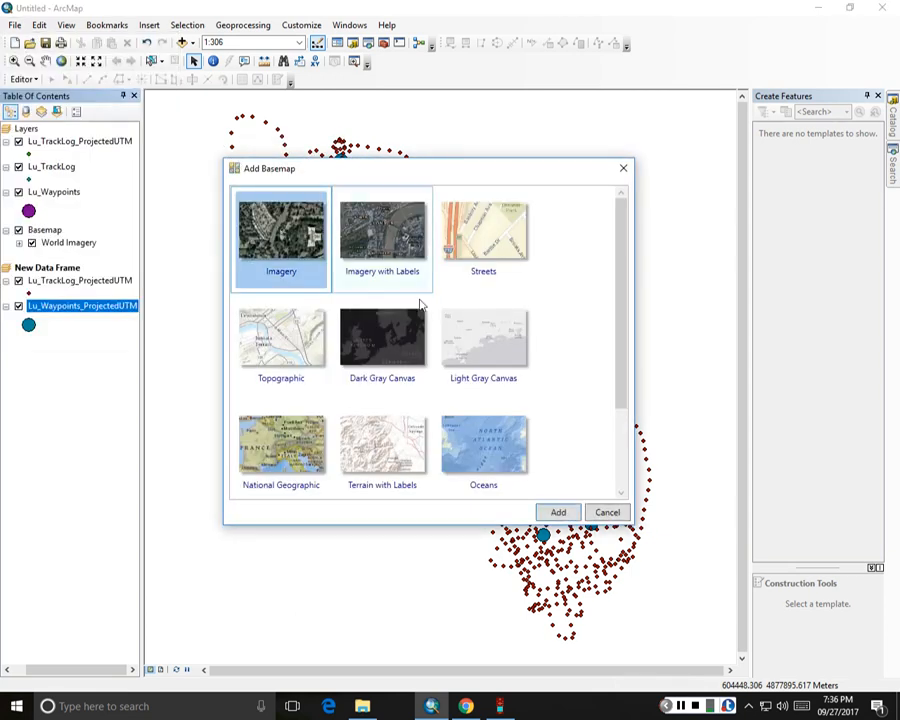
pyautogui.click(555, 513)
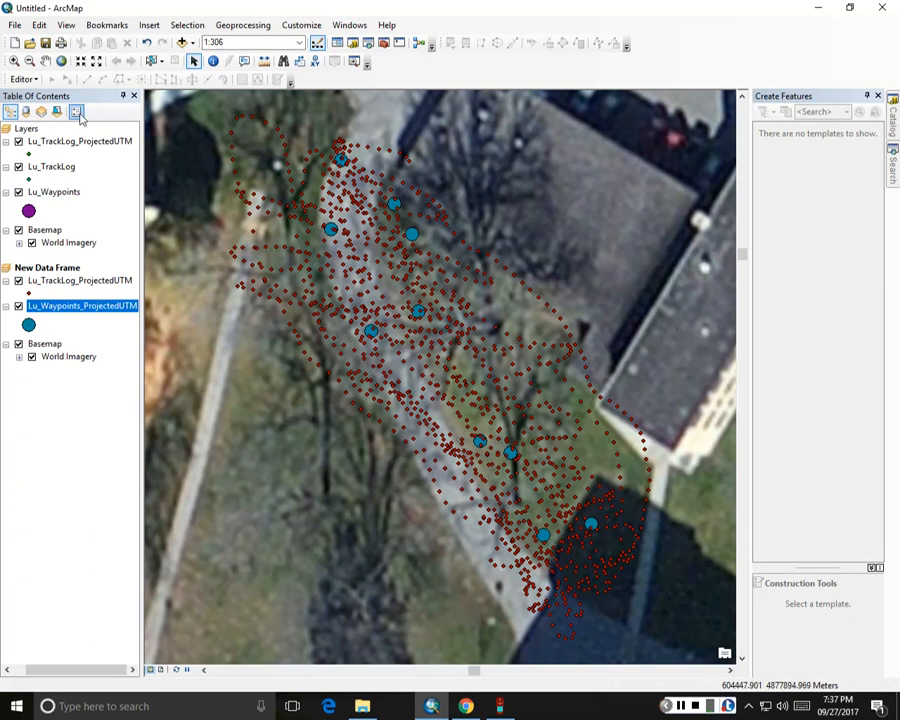
# - Set the new data frame's view to 1:1,000 and hide its Lu_TrackLog_ProjectedUTM layer
pyautogui.click(96, 62)
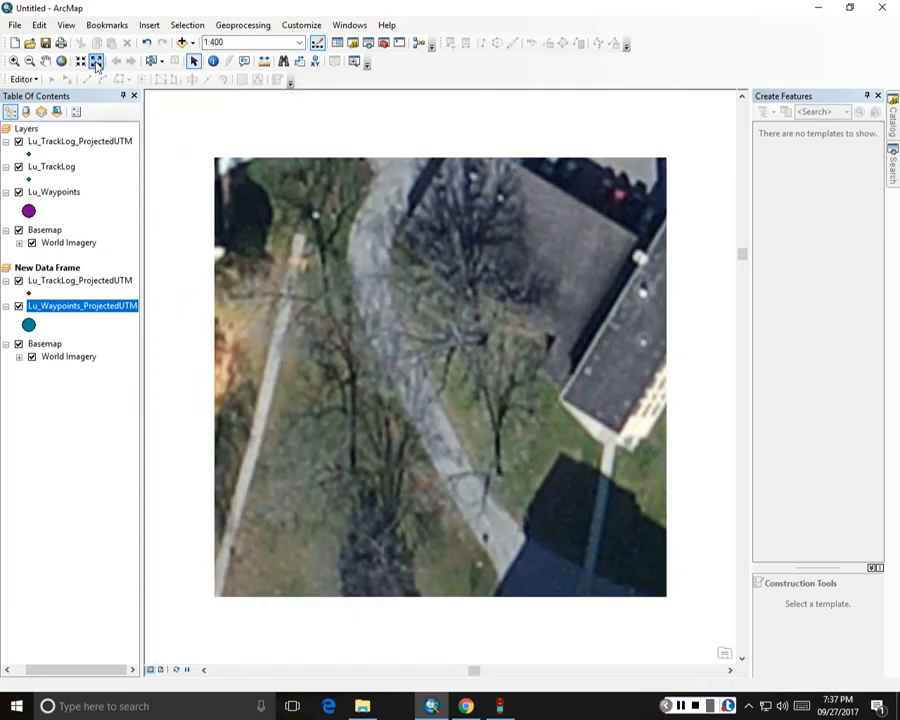
pyautogui.click(96, 62)
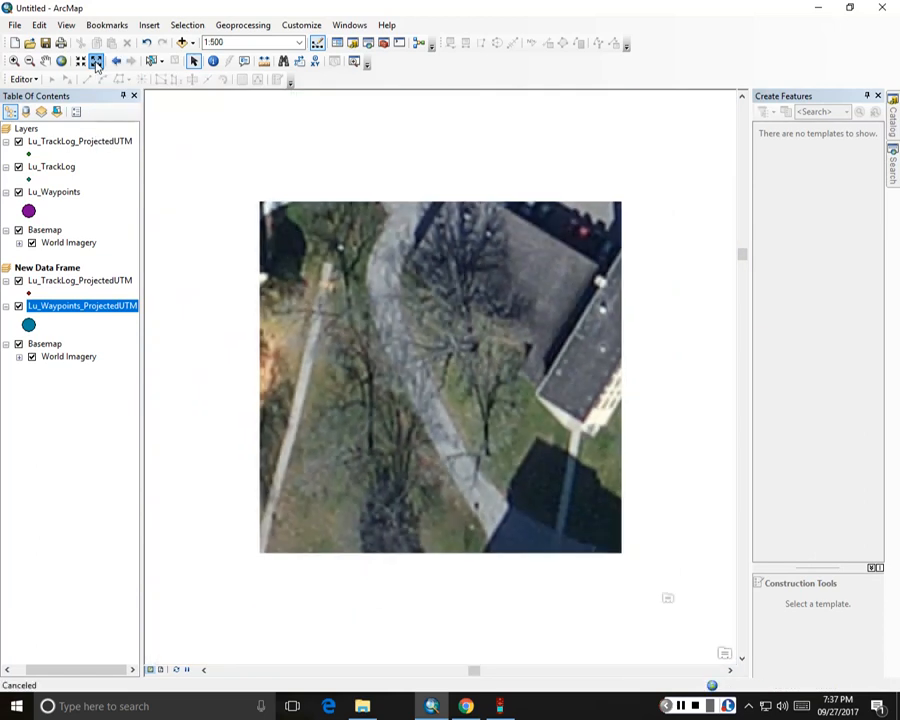
pyautogui.click(96, 62)
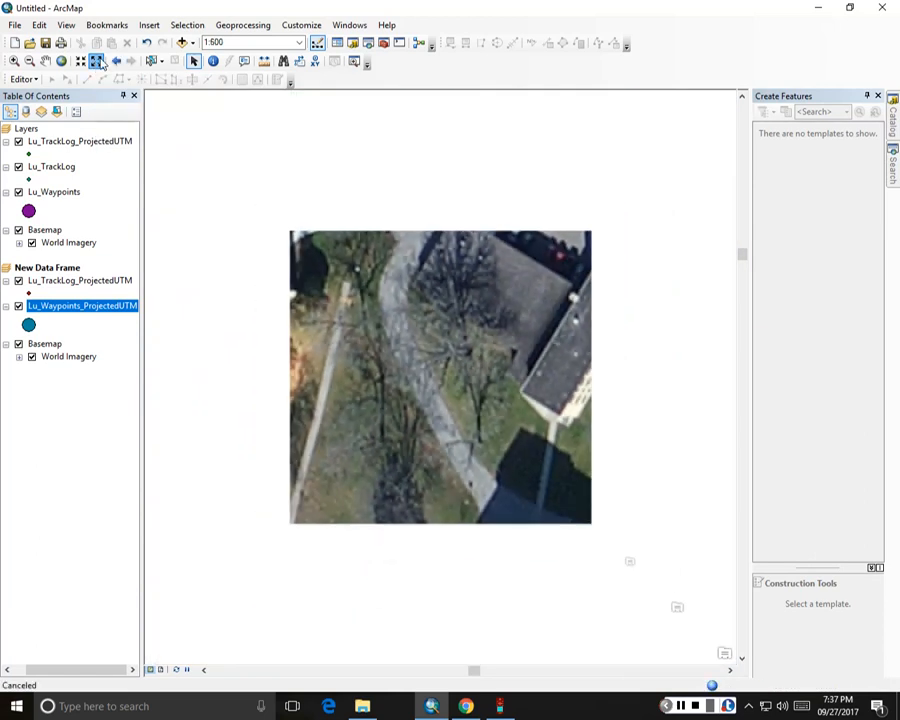
pyautogui.click(96, 62)
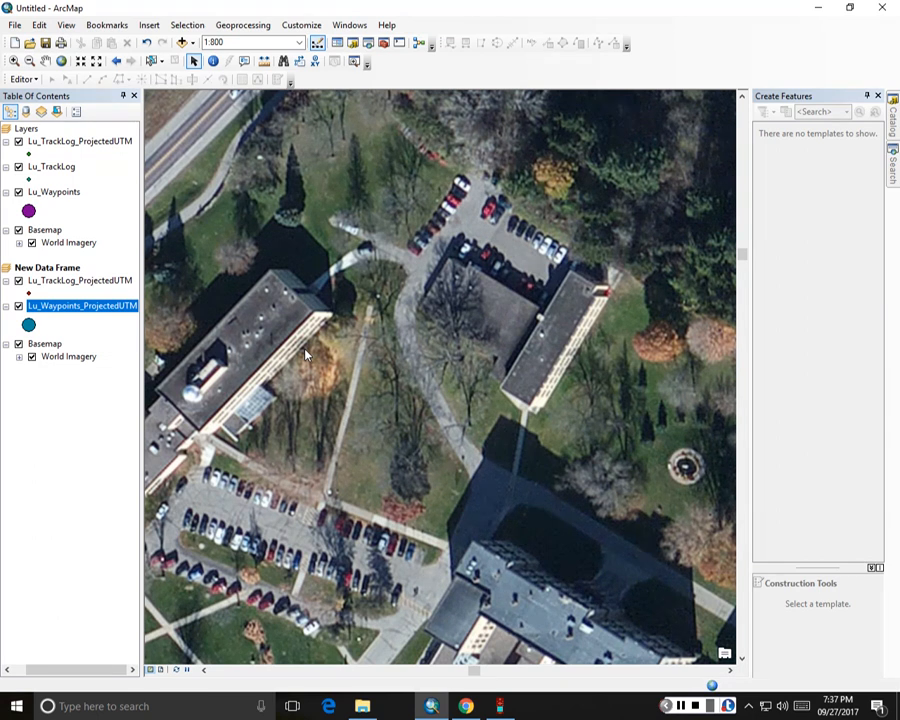
pyautogui.keyDown('ctrl'); pyautogui.click(22, 284); pyautogui.keyUp('ctrl')
pyautogui.click(96, 61)
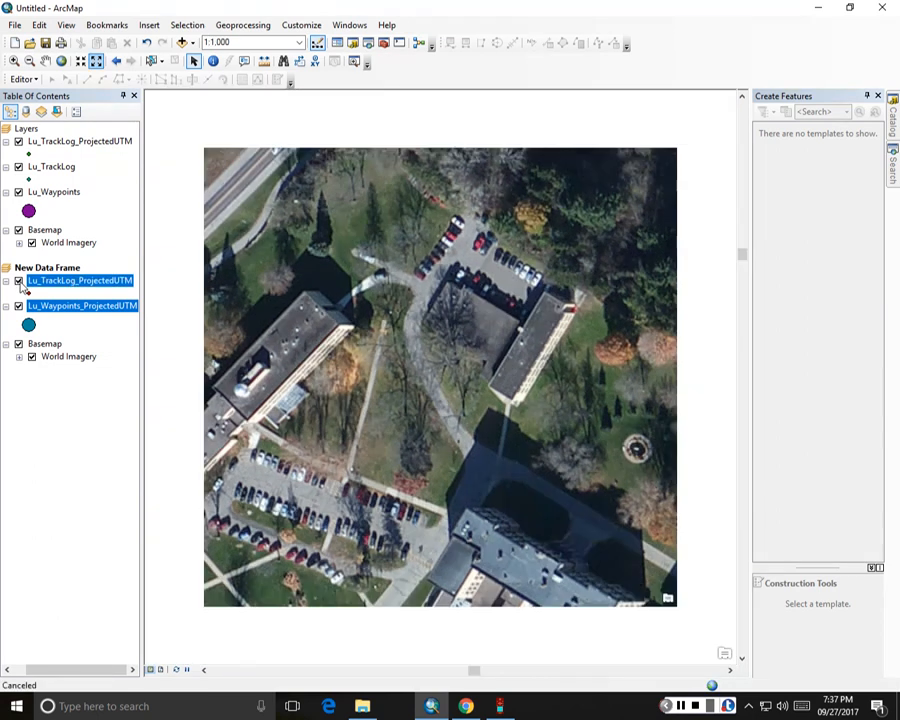
pyautogui.click(19, 282)
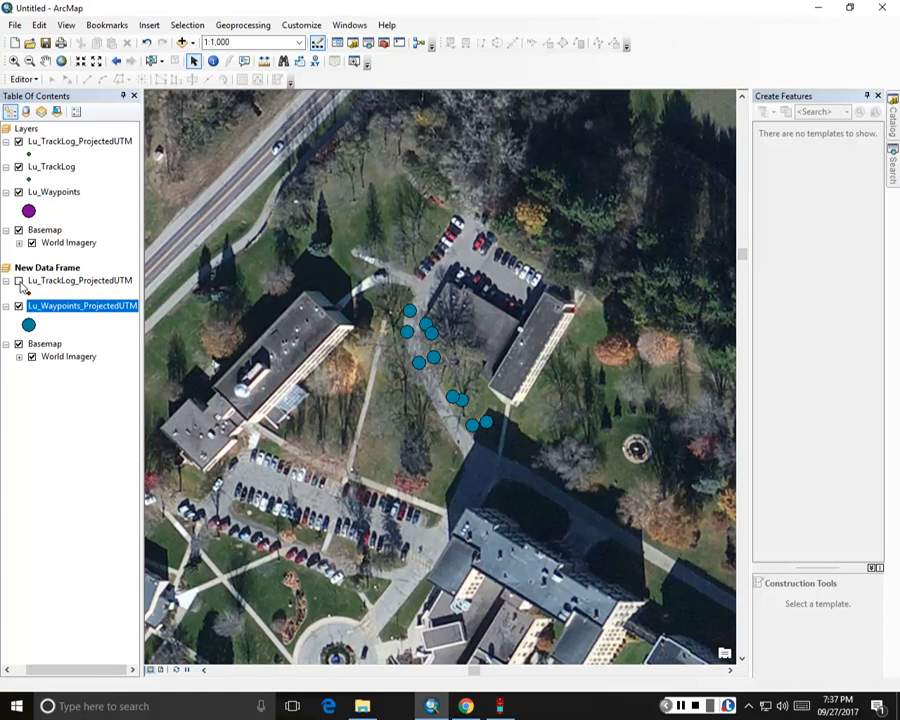
pyautogui.click(37, 270)
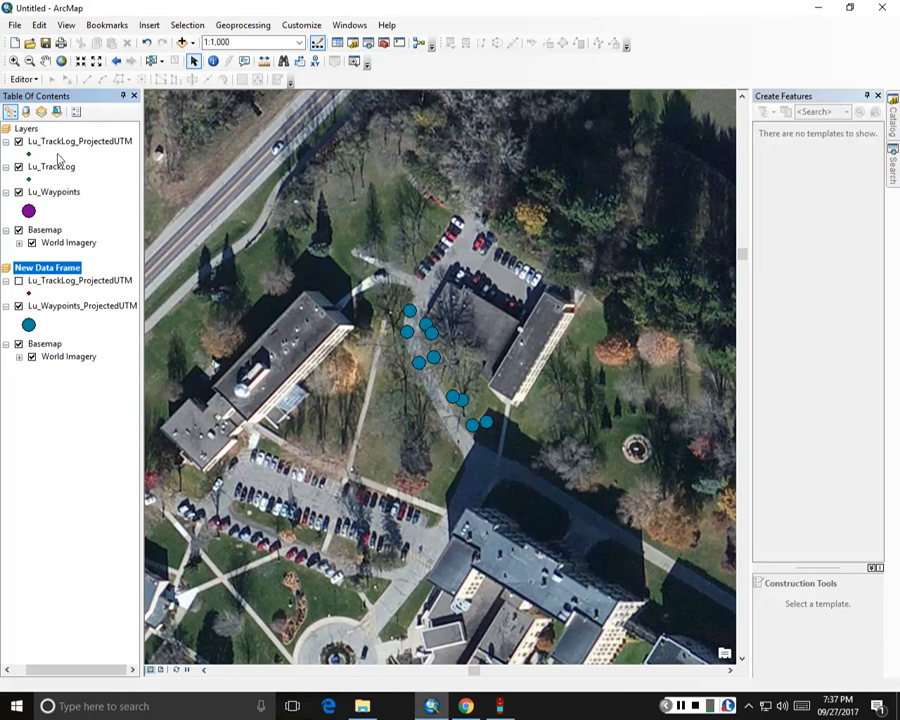
pyautogui.doubleClick(42, 272)
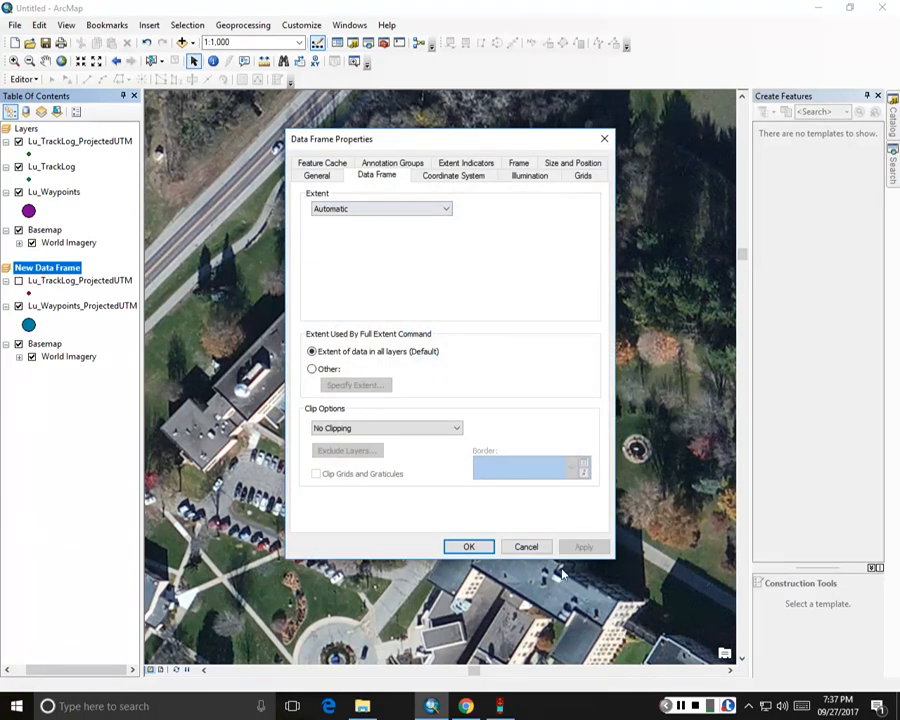
pyautogui.click(536, 549)
pyautogui.click(54, 283)
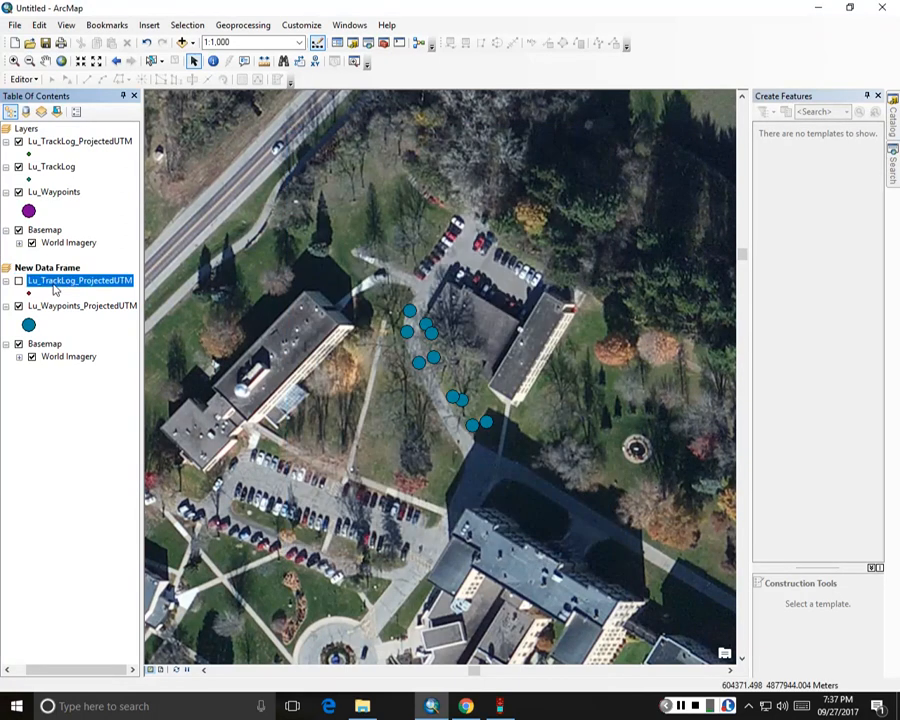
# - Rename the new data frame as UTM Projection
pyautogui.click(52, 272)
pyautogui.click(52, 272)
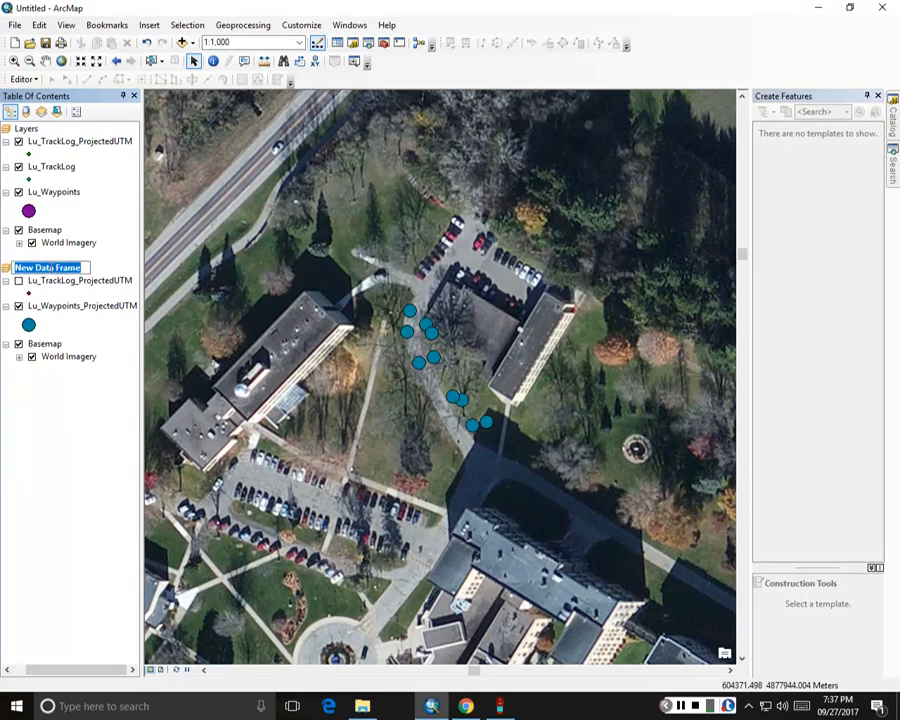
pyautogui.write('UTM P')
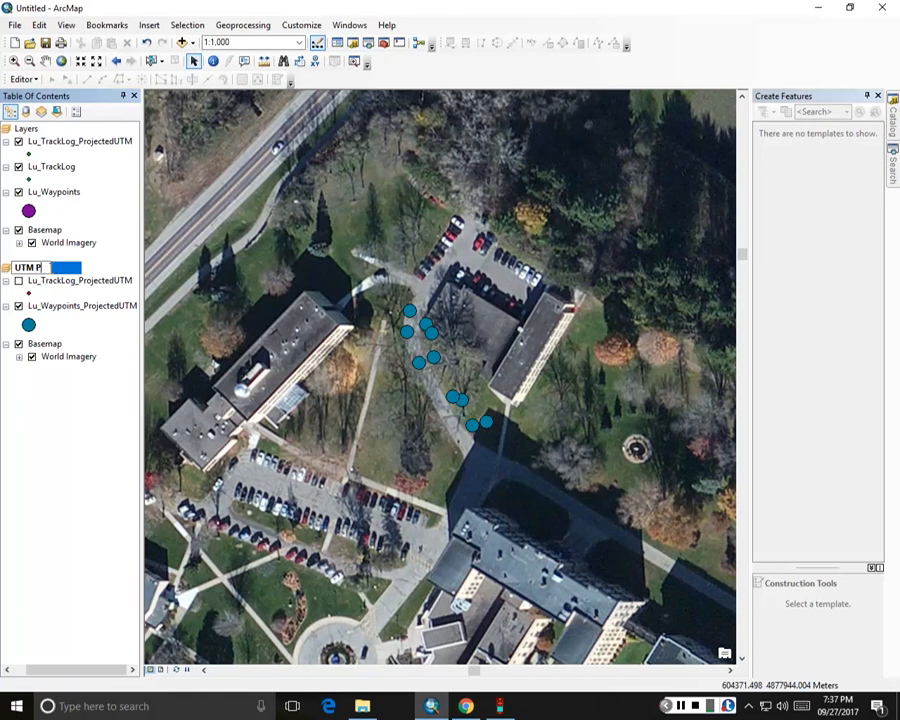
pyautogui.write('rojection')
pyautogui.press('Return')
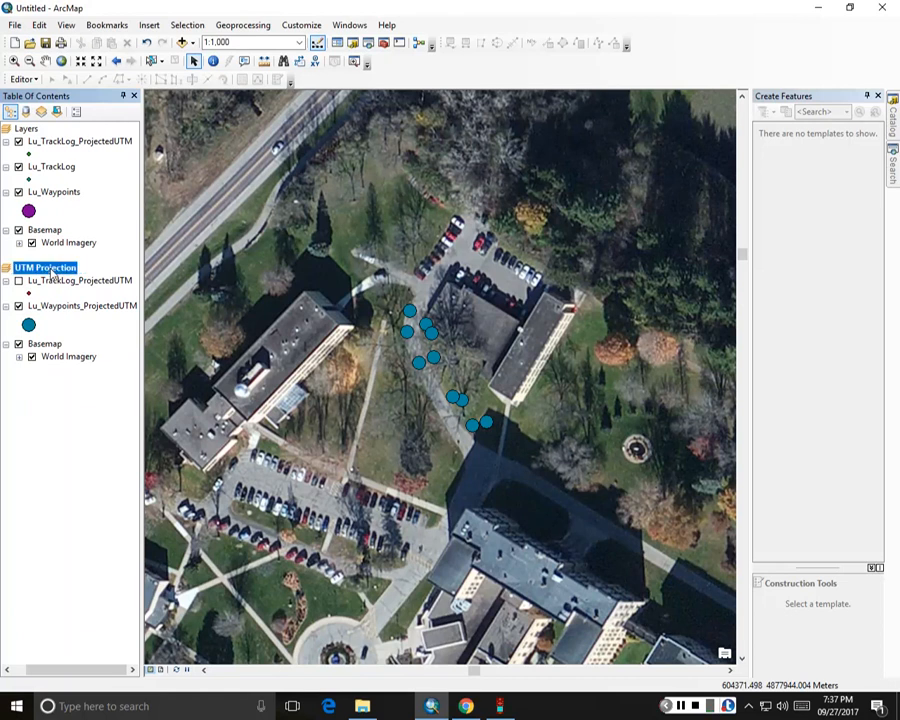
pyautogui.click(61, 423)
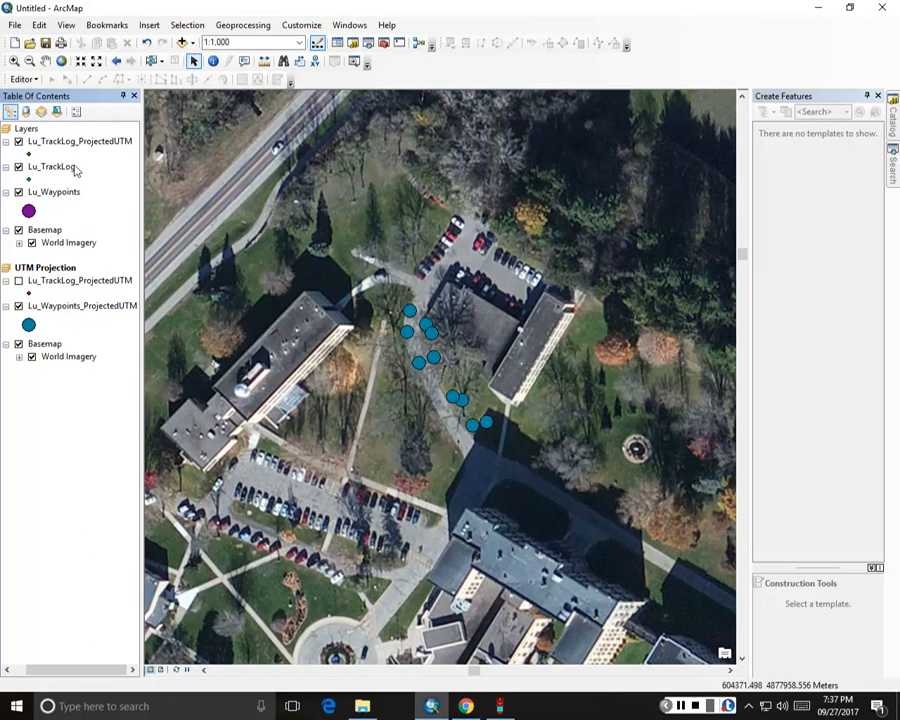
# - Rename the original Layers data frame as Decimal Degrees
pyautogui.click(27, 130)
pyautogui.click(27, 130)
pyautogui.write('Decimal D')
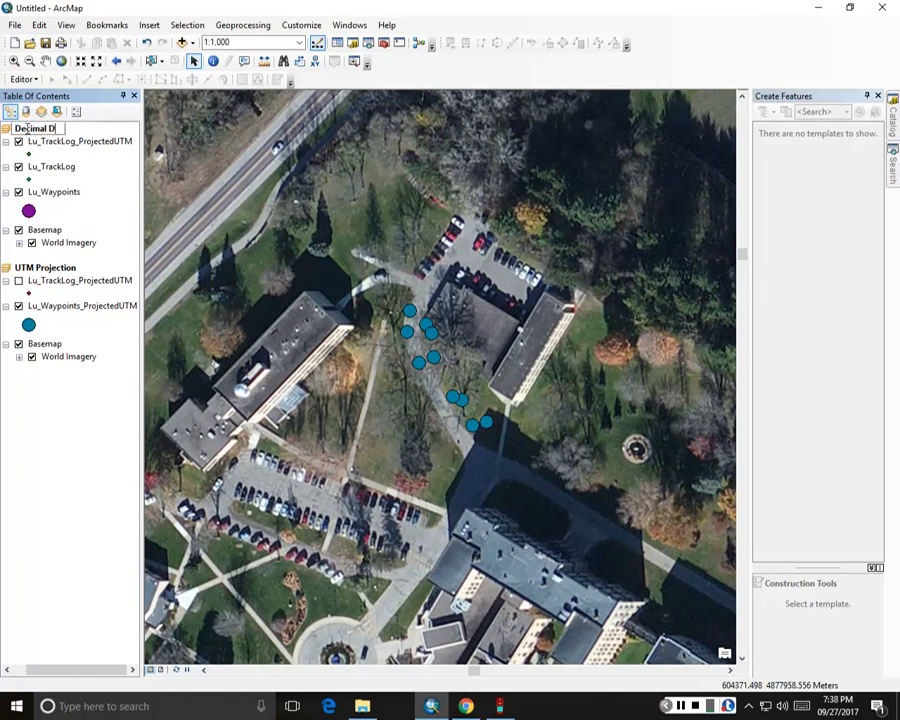
pyautogui.write('egrees')
pyautogui.press('Return')
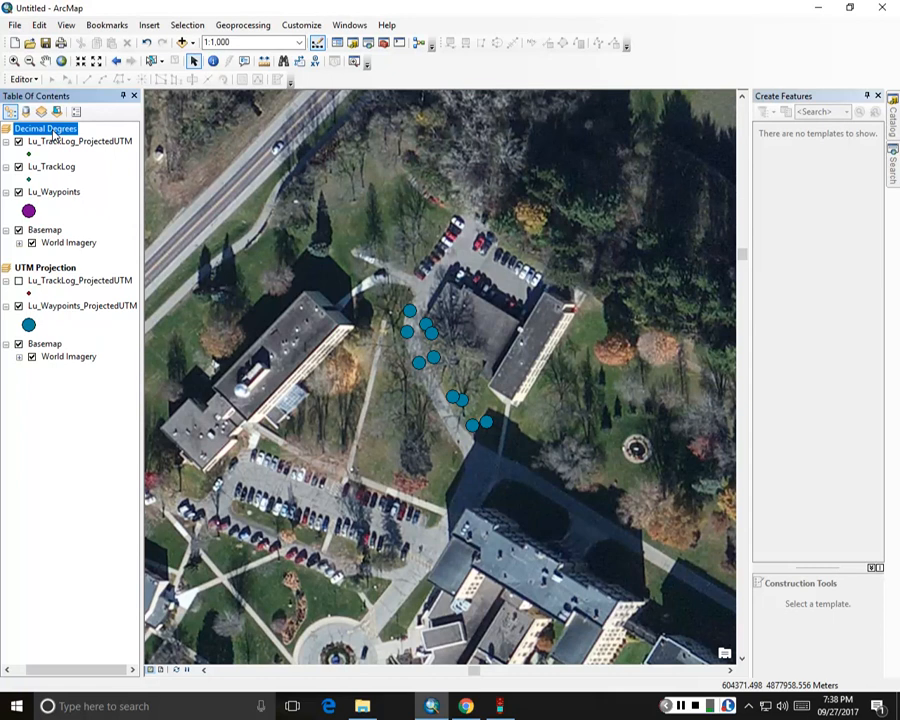
# - Activate the Decimal Degrees data frame, hide both of its track log layers, and show the waypoints at 1:1,000
pyautogui.rightClick(55, 137)
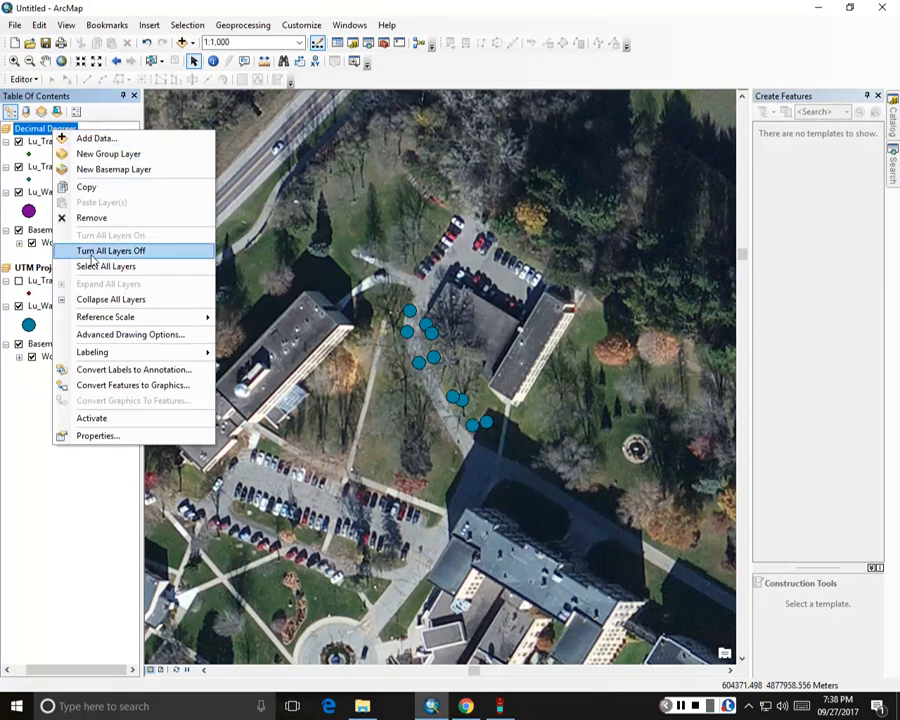
pyautogui.click(92, 418)
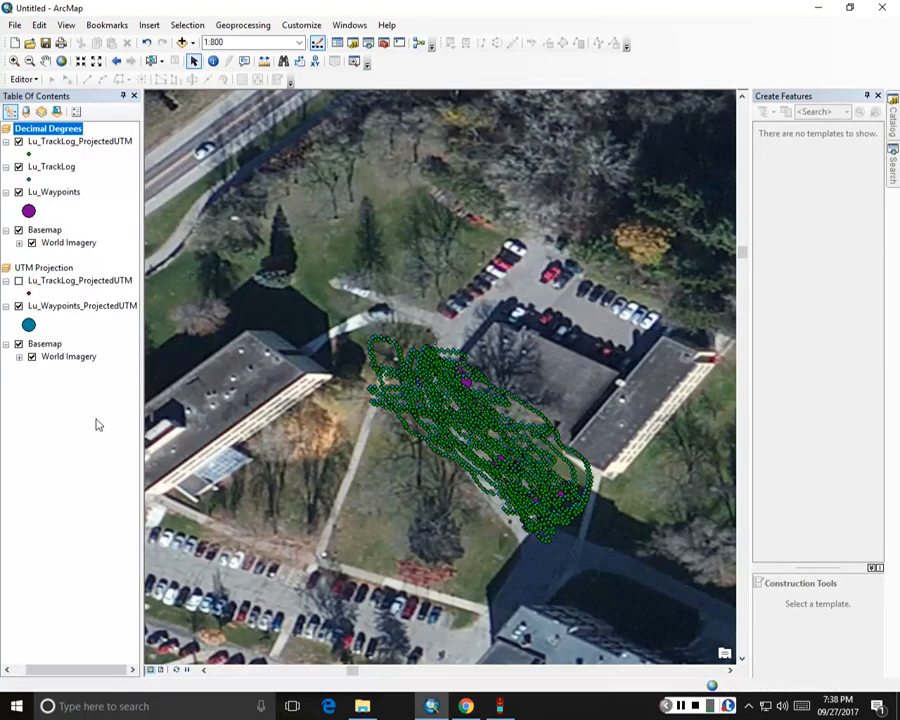
pyautogui.click(18, 166)
pyautogui.click(18, 141)
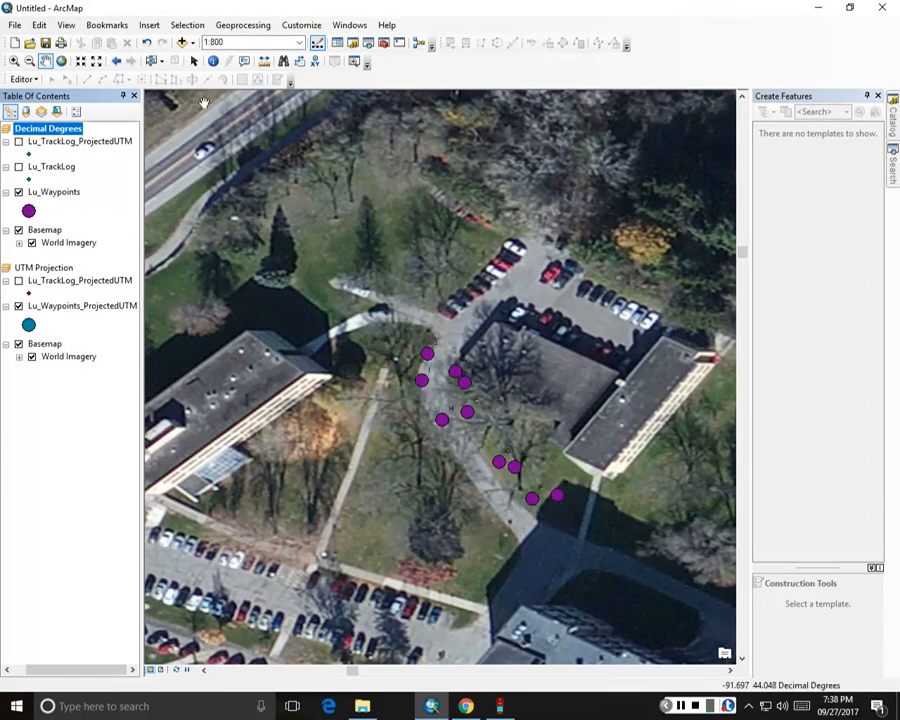
pyautogui.click(96, 61)
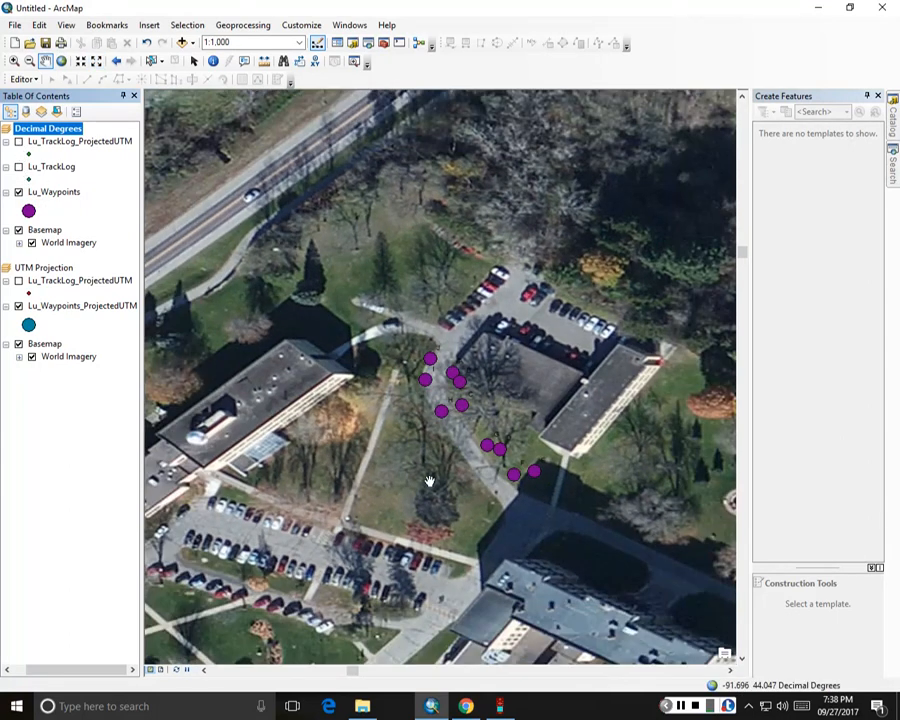
# - Compare the unprojected and projected waypoints at 1:1,000 by alternately activating the UTM Projection and Decimal Degrees data frames
pyautogui.moveTo(426, 470); pyautogui.dragTo(394, 440)
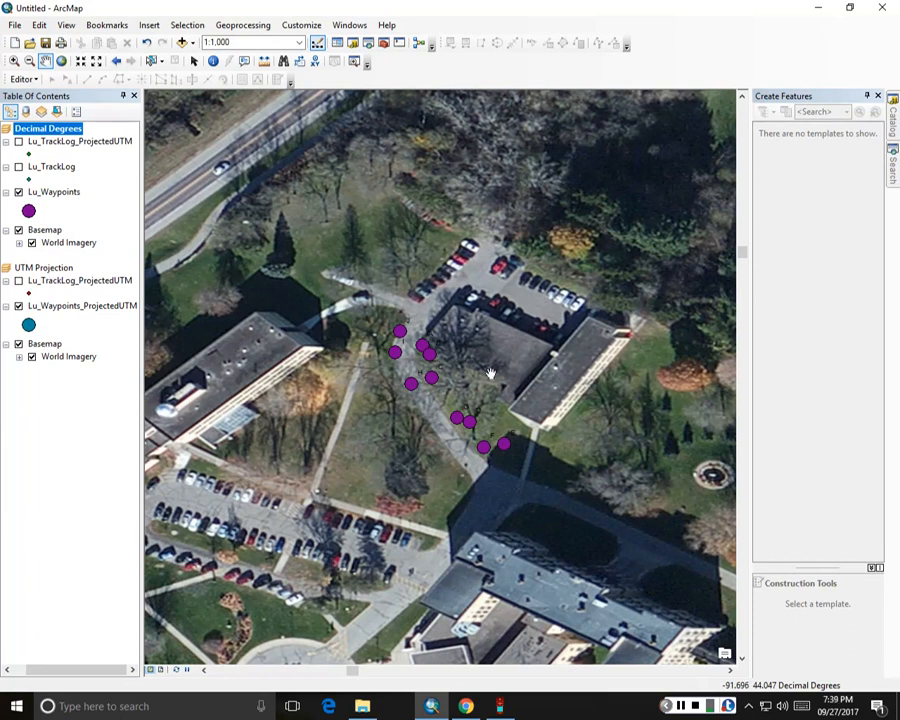
pyautogui.click(45, 268)
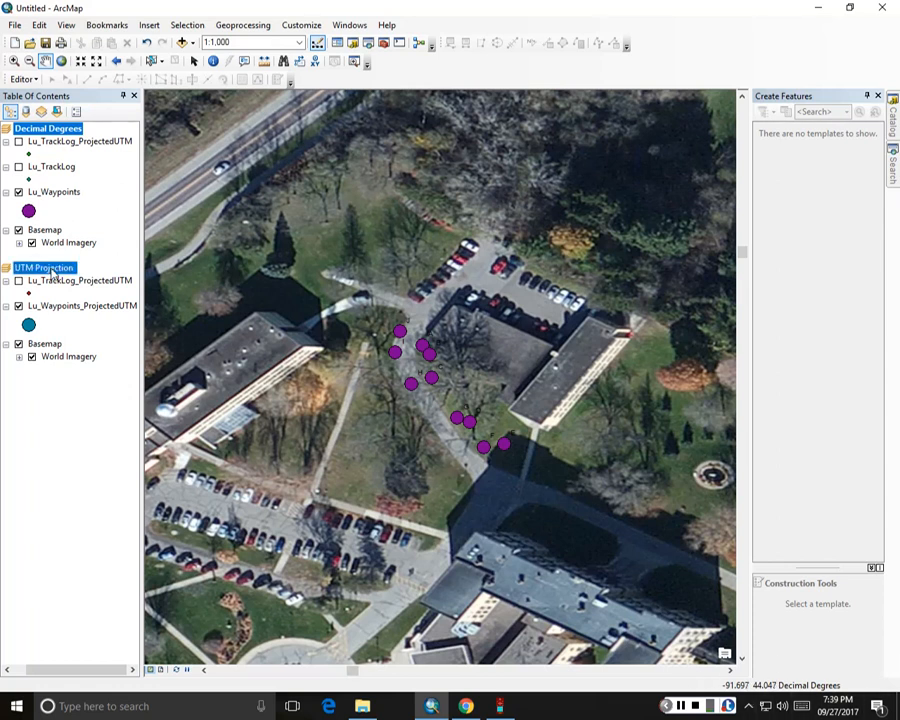
pyautogui.rightClick(52, 268)
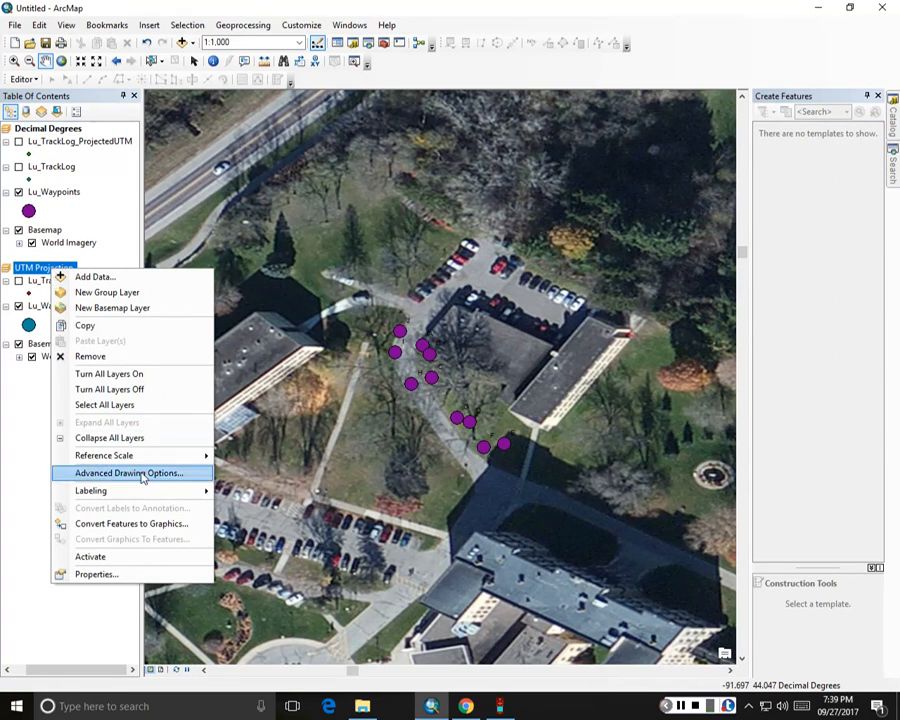
pyautogui.click(90, 557)
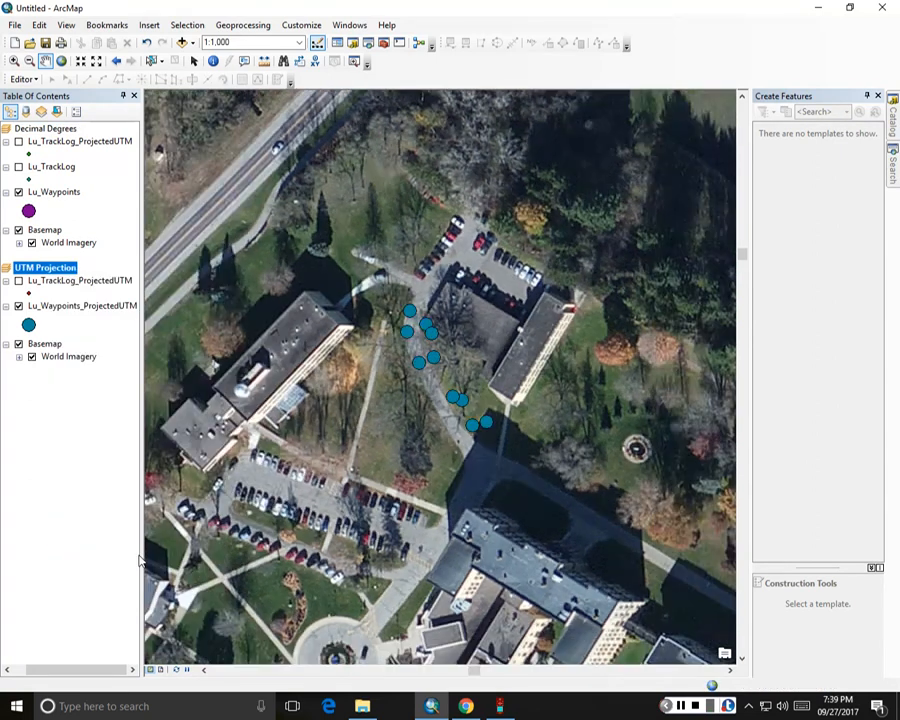
pyautogui.rightClick(57, 131)
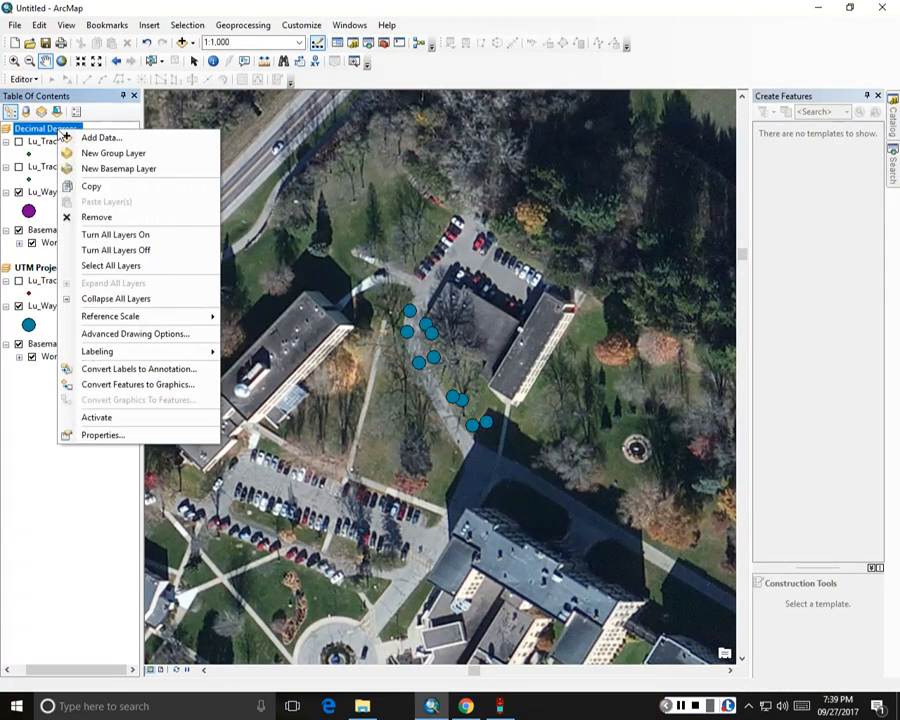
pyautogui.click(104, 419)
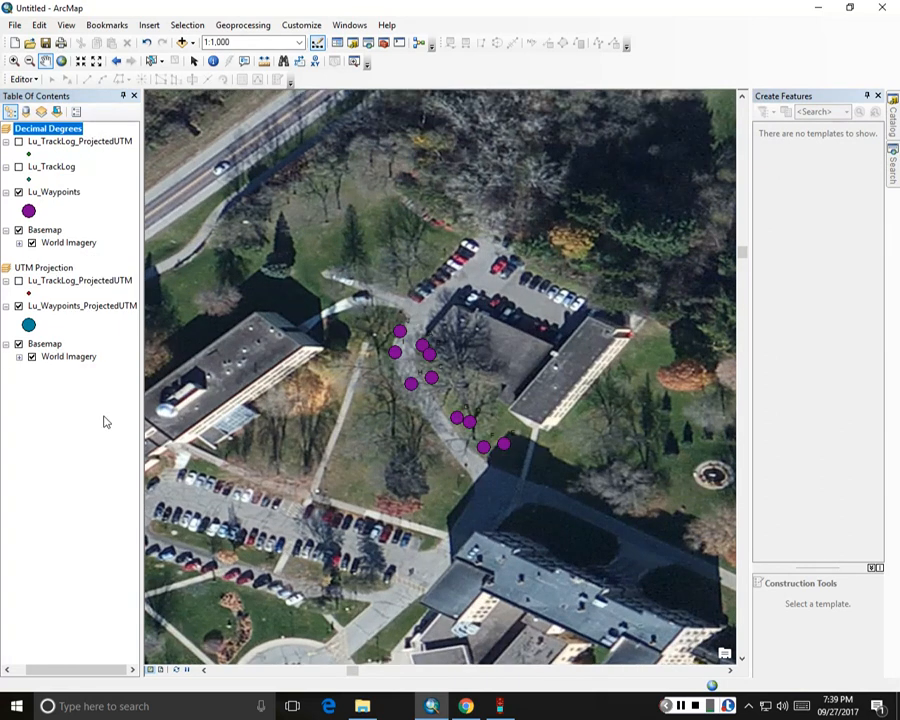
pyautogui.rightClick(42, 268)
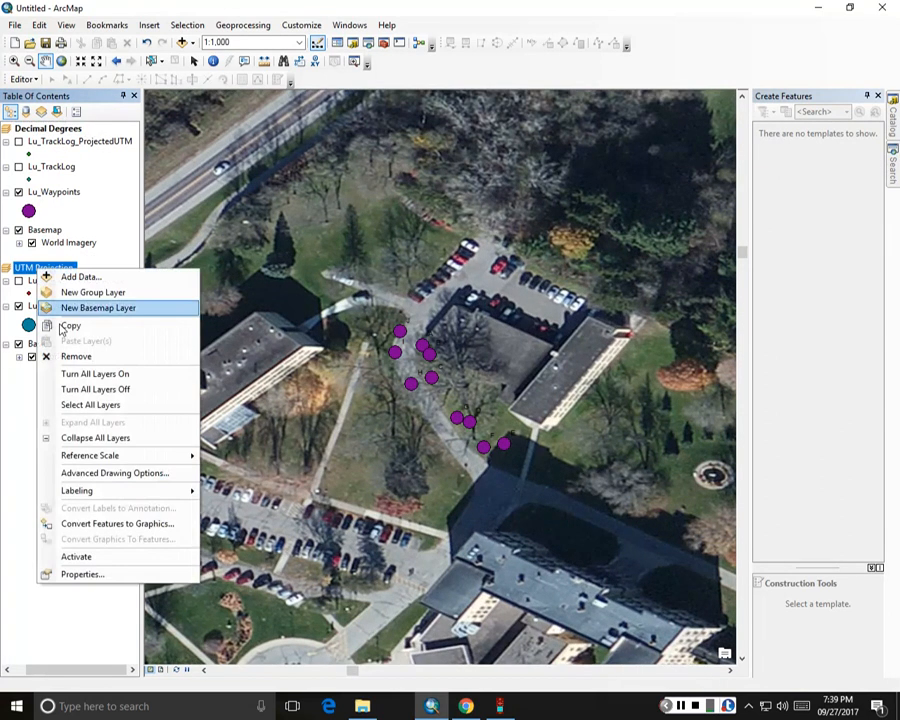
pyautogui.click(74, 556)
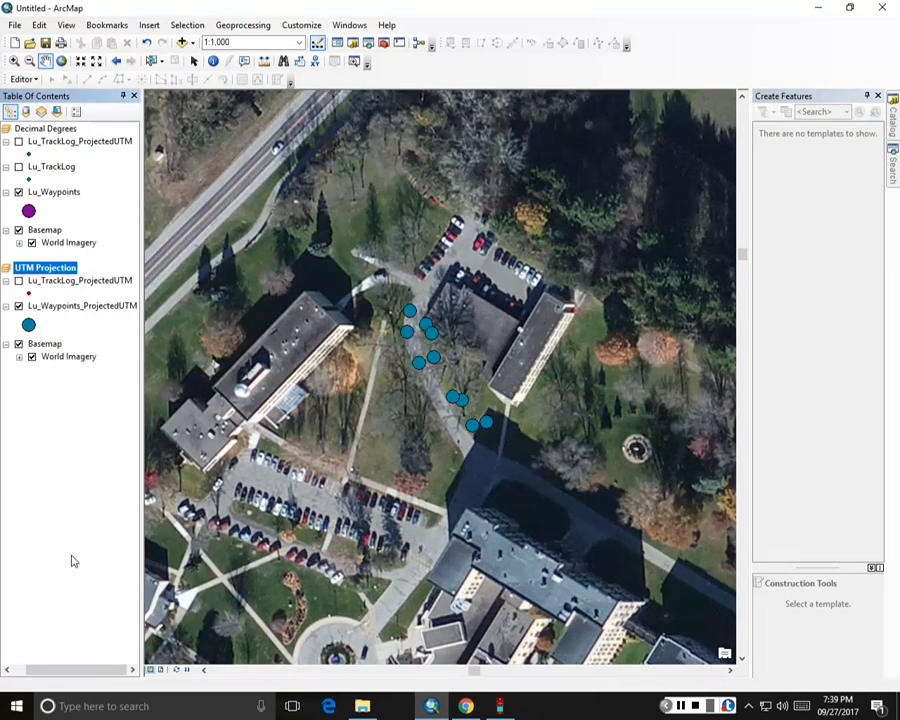
pyautogui.rightClick(62, 130)
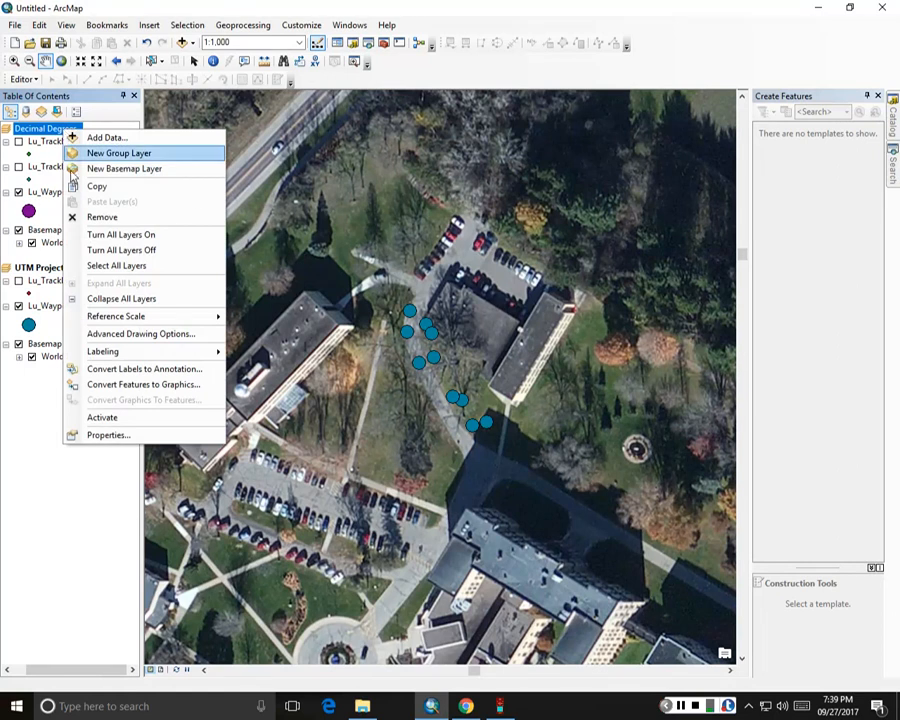
pyautogui.click(104, 419)
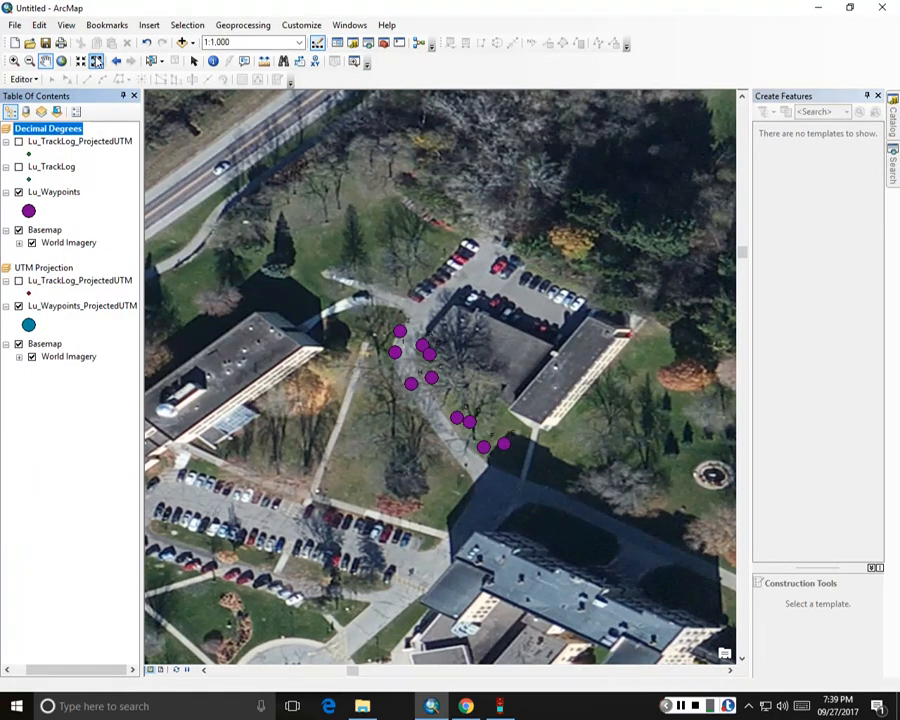
# - Set the Decimal Degrees view to 1:1,250 and compare it against the UTM Projection data frame, ending with Decimal Degrees active
pyautogui.click(96, 62)
pyautogui.rightClick(44, 268)
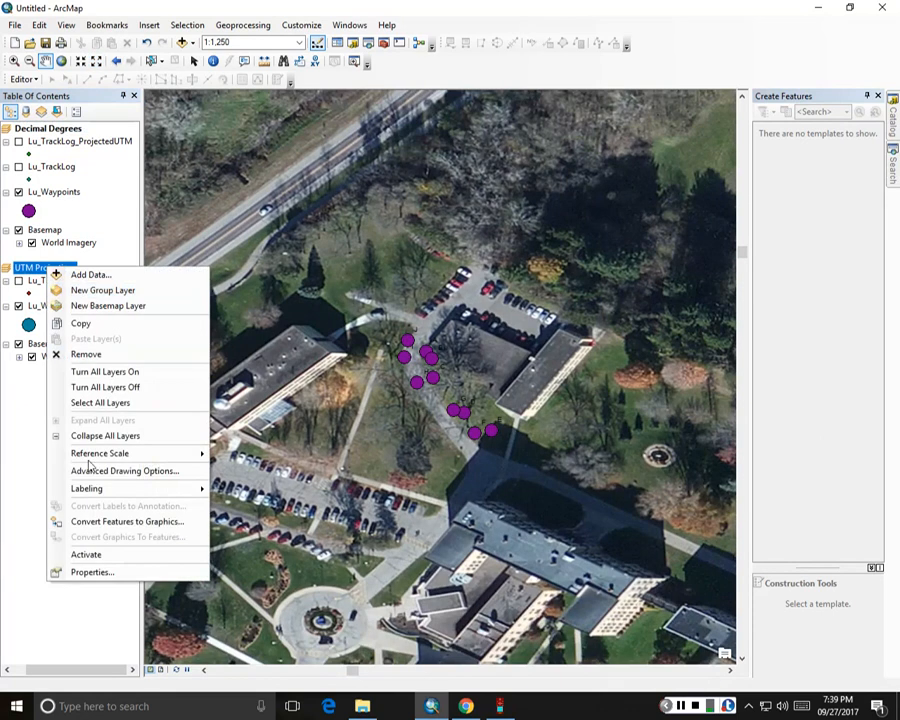
pyautogui.click(90, 553)
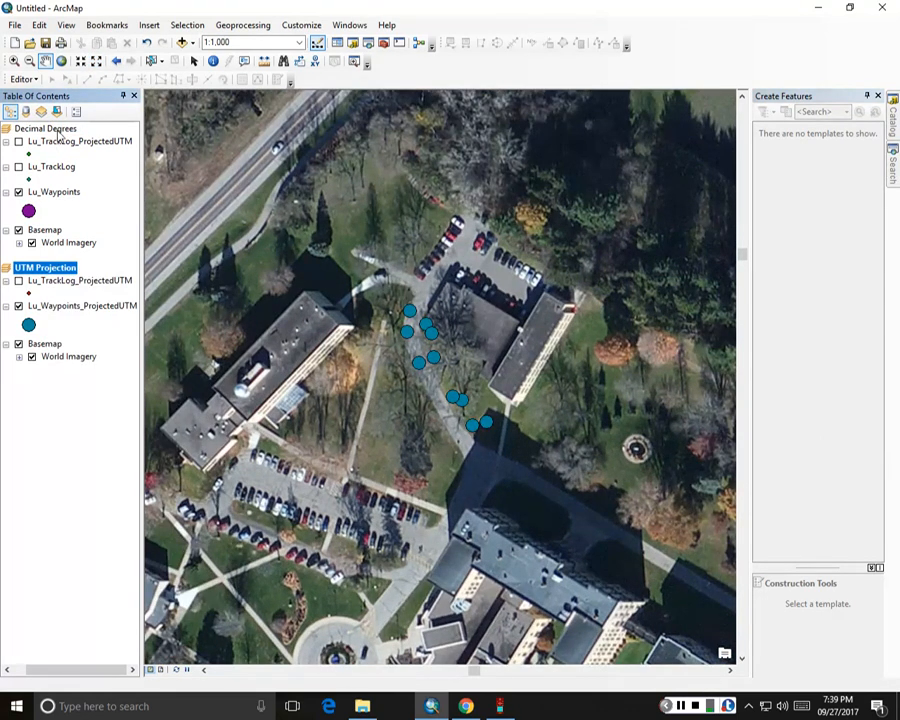
pyautogui.rightClick(60, 130)
pyautogui.click(118, 418)
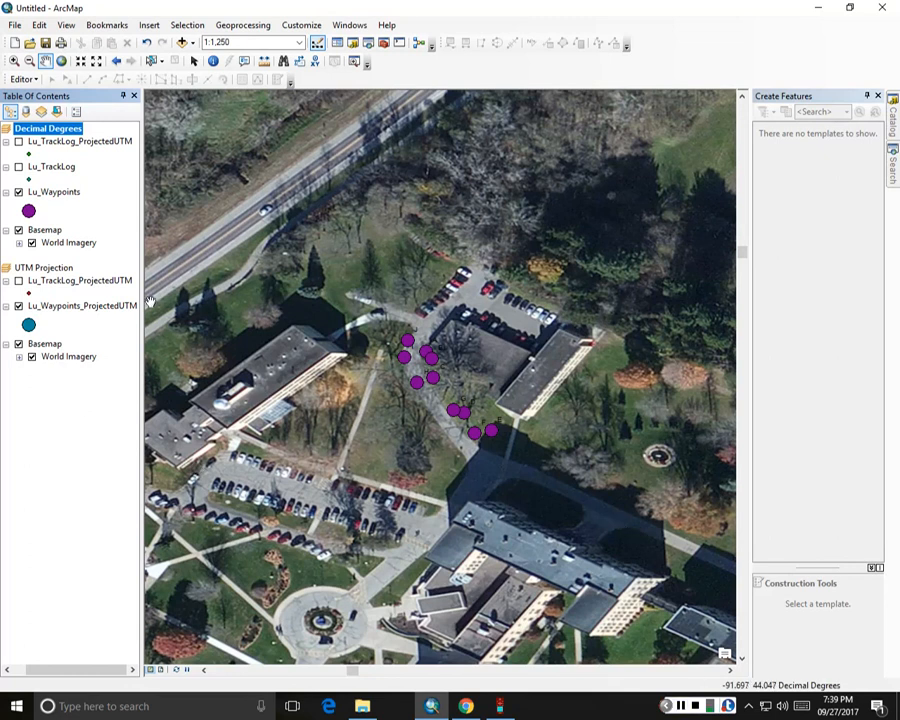
# - Review the basemaps available for the map without adding one
pyautogui.click(16, 26)
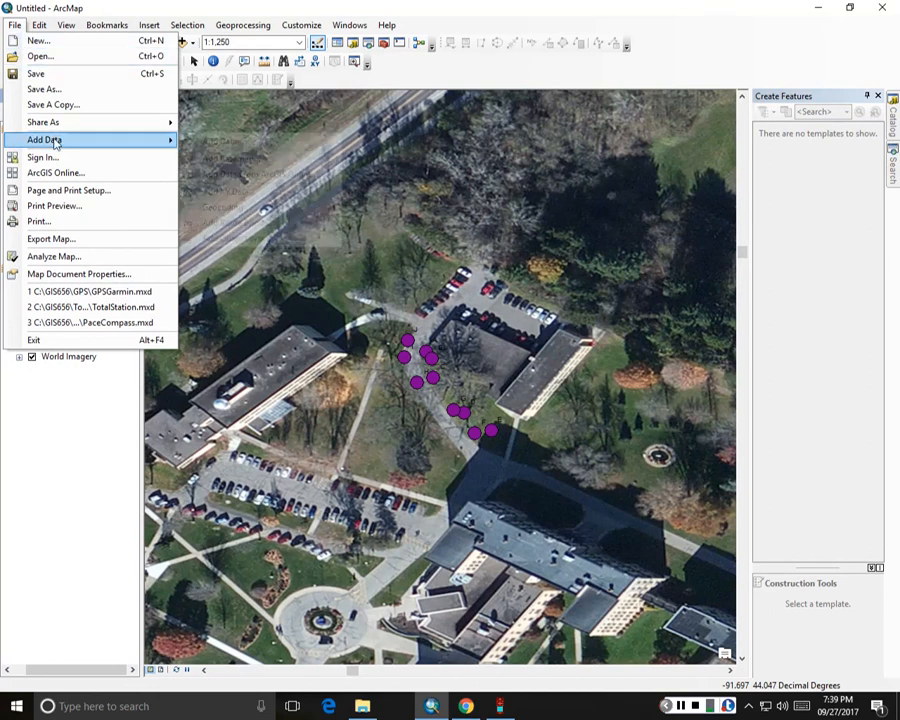
pyautogui.moveTo(117, 147)
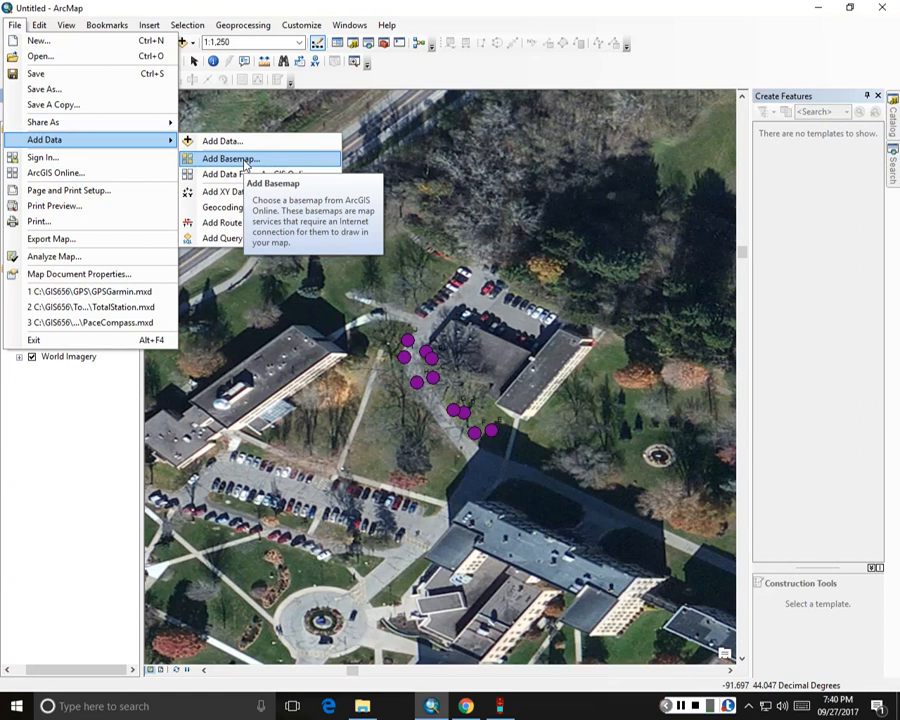
pyautogui.click(244, 164)
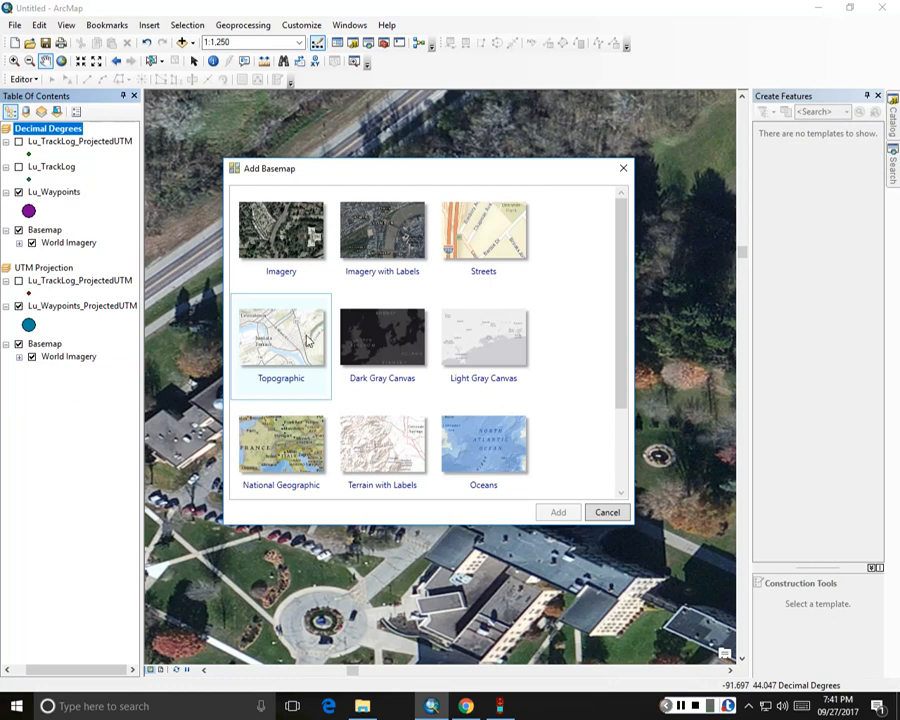
pyautogui.click(603, 510)
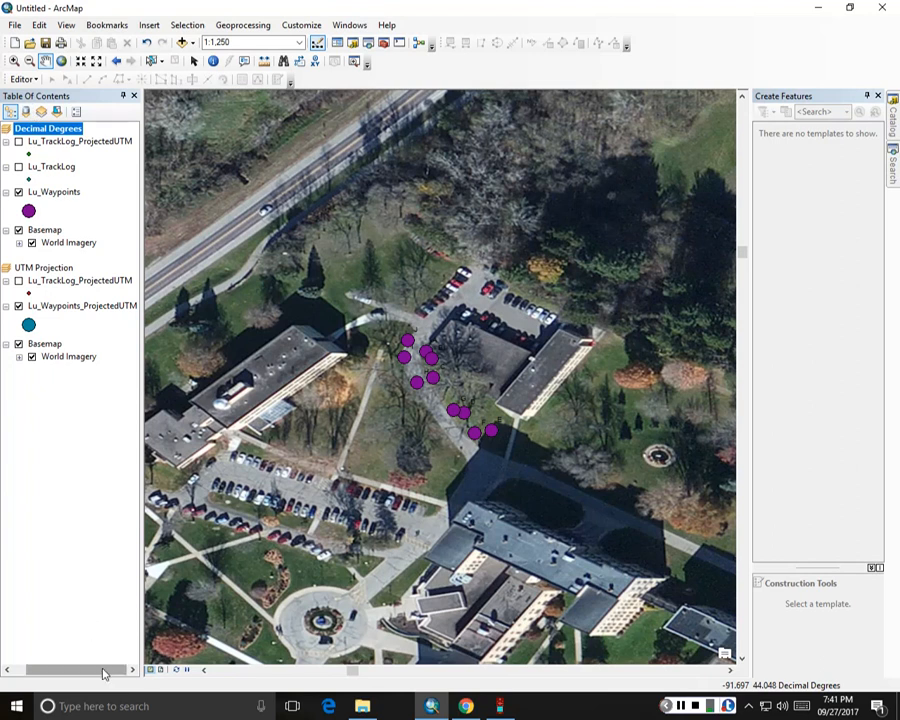
# - Collapse the Decimal Degrees data frame and activate UTM Projection
pyautogui.moveTo(104, 668); pyautogui.dragTo(72, 677)
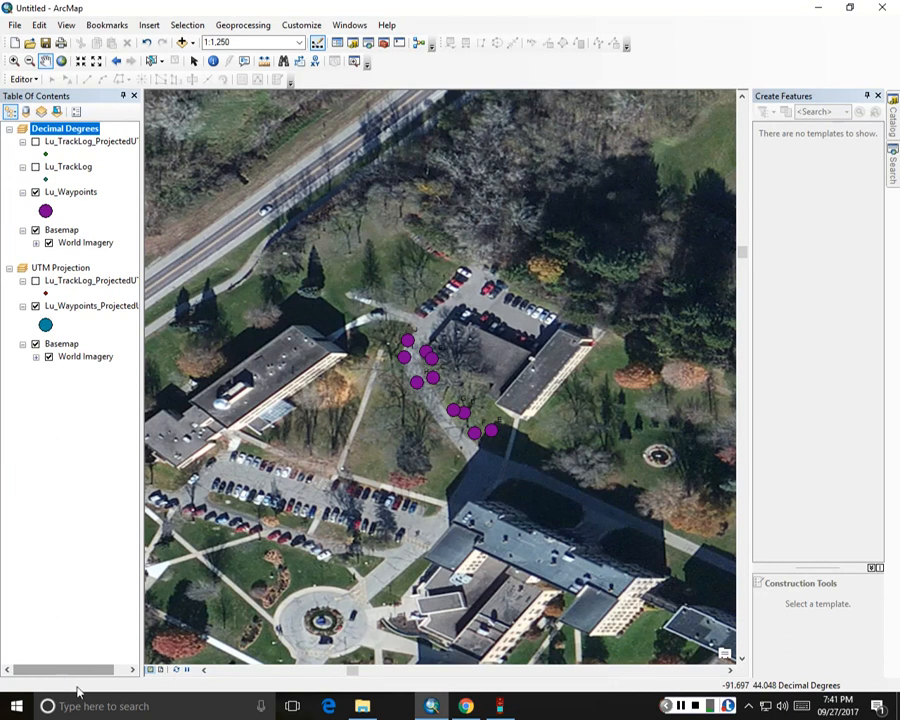
pyautogui.click(9, 129)
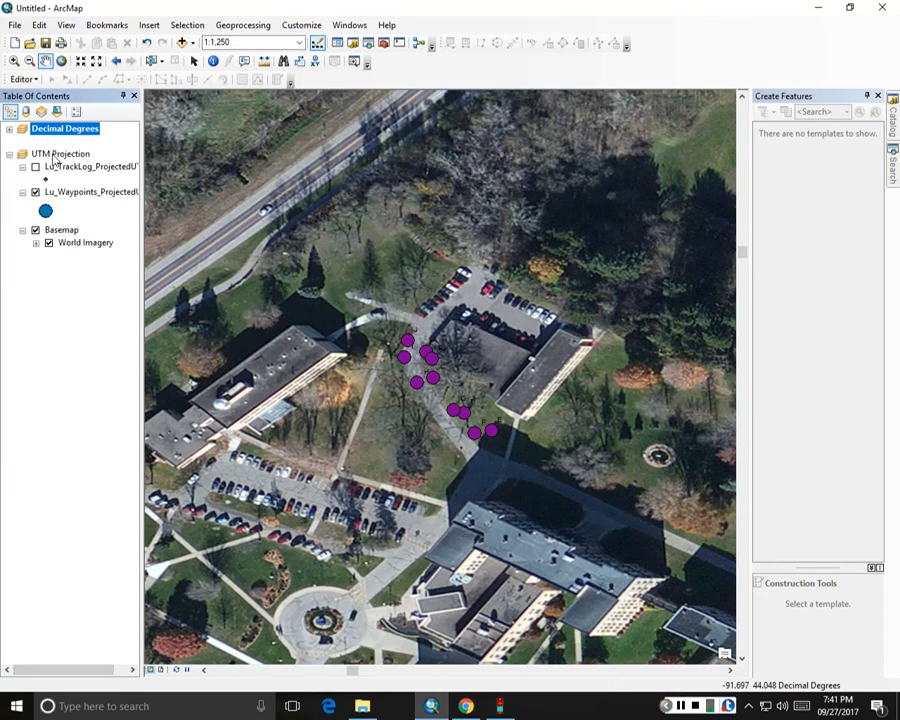
pyautogui.rightClick(50, 154)
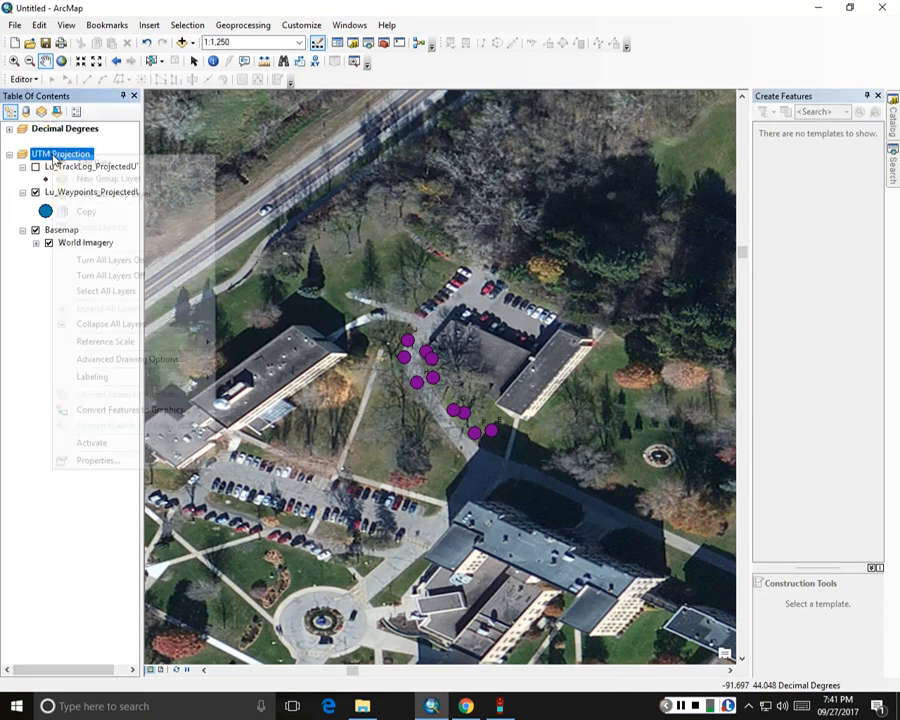
pyautogui.click(124, 442)
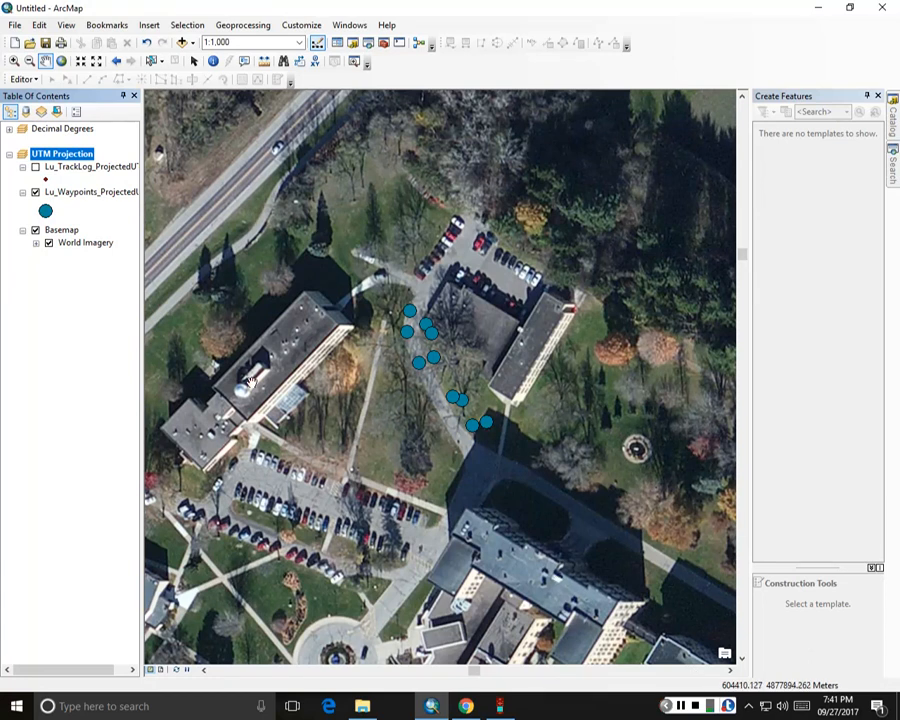
# - Show the Lu_TrackLog_ProjectedUTM layer and move Lu_Waypoints_ProjectedUTM above it in the drawing order
pyautogui.click(36, 168)
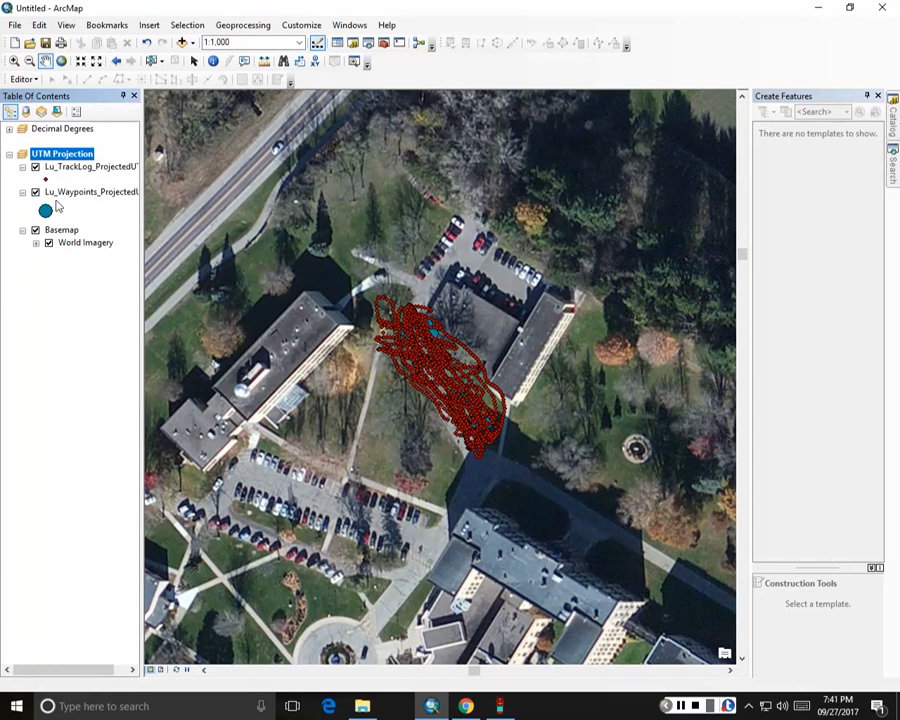
pyautogui.click(72, 191)
pyautogui.moveTo(58, 172); pyautogui.dragTo(58, 166)
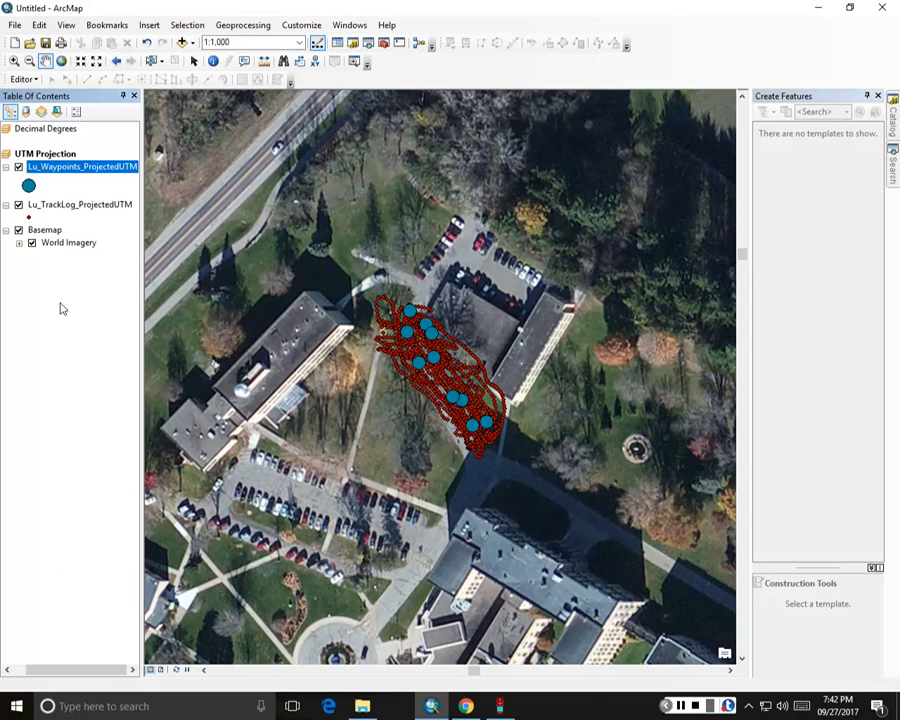
# - Examine the track point records and their altitude values in the Lu_TrackLog_ProjectedUTM attribute table, leaving the table closed
pyautogui.rightClick(58, 207)
pyautogui.click(96, 246)
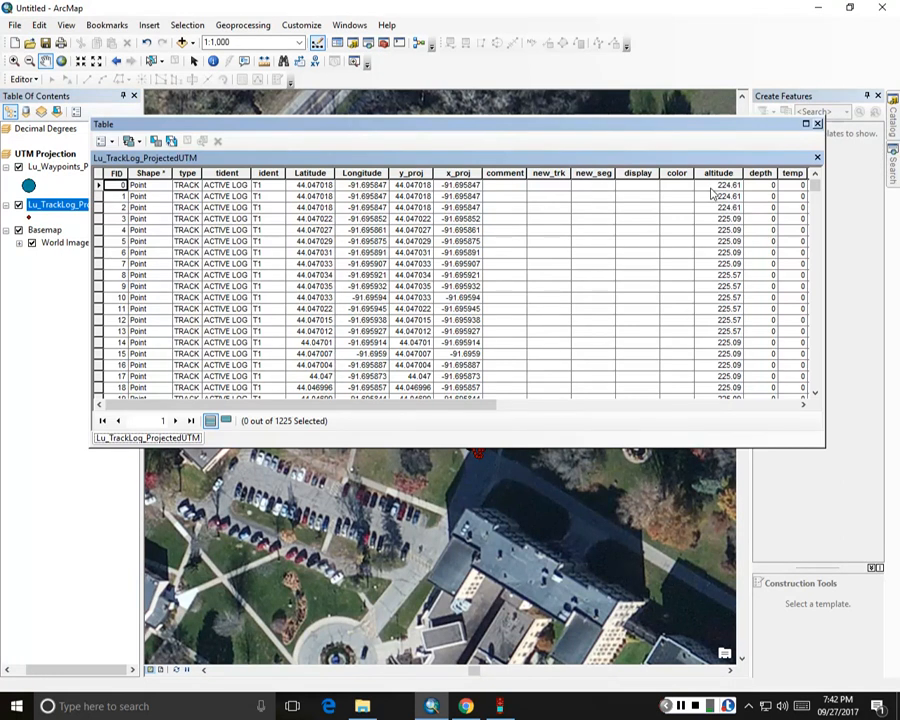
pyautogui.moveTo(814, 186)
pyautogui.mouseDown()
pyautogui.moveTo(817, 281)
pyautogui.moveTo(815, 186)
pyautogui.mouseUp()
pyautogui.click(816, 124)
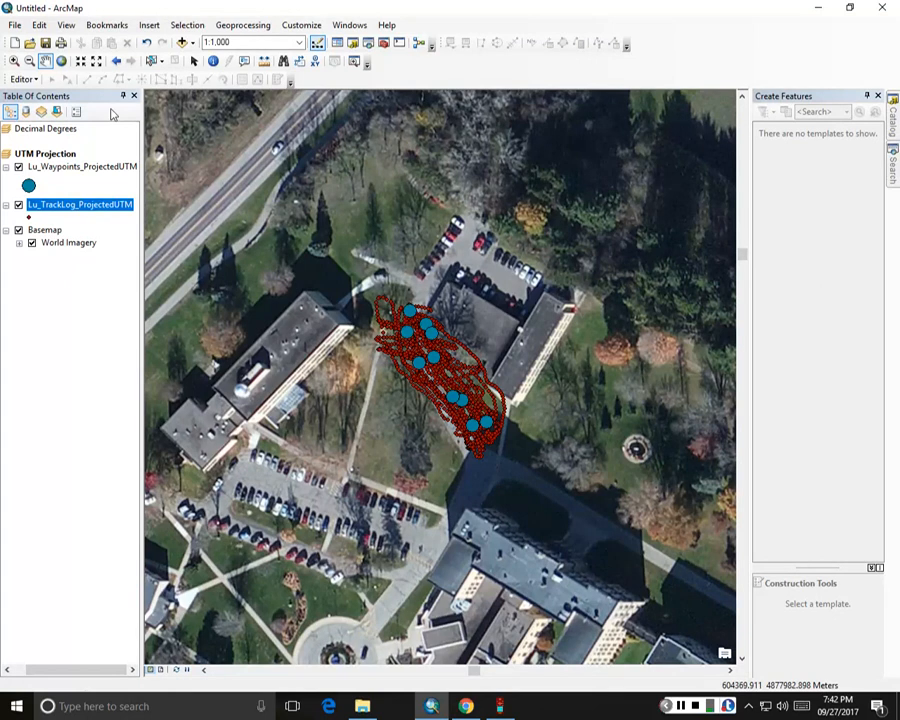
# - Set the UTM Projection view to 1:600 and hide the Lu_Waypoints_ProjectedUTM layer so only the track log shows over the imagery
pyautogui.click(81, 62)
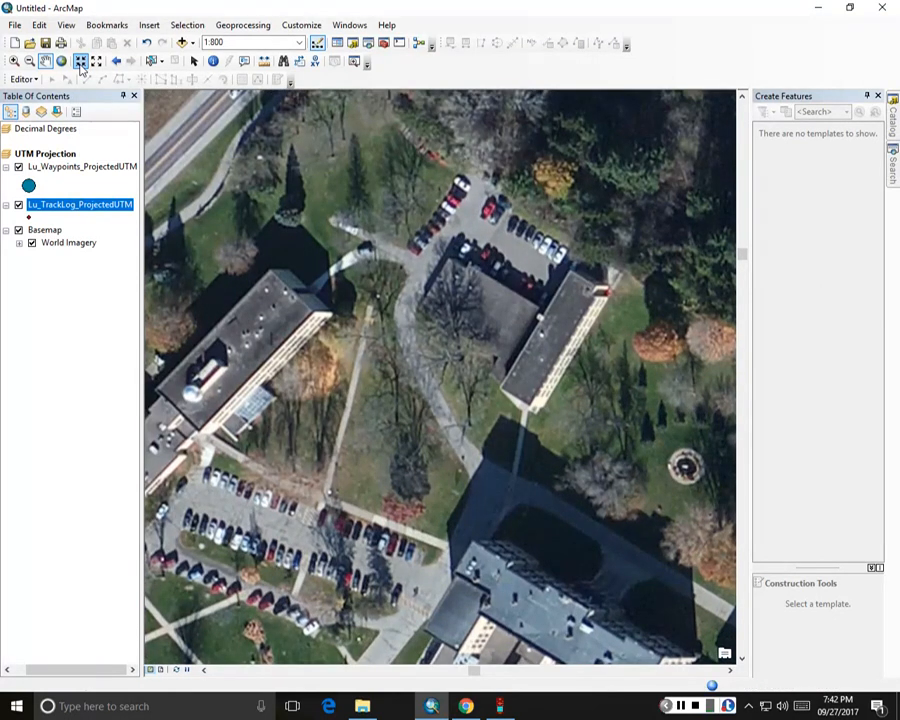
pyautogui.click(81, 62)
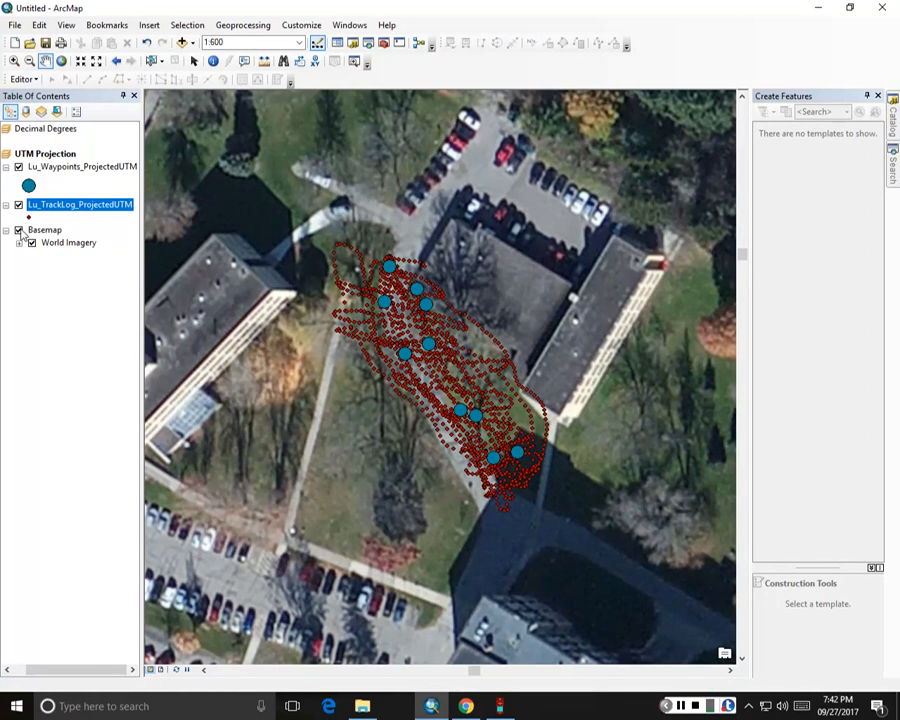
pyautogui.click(18, 167)
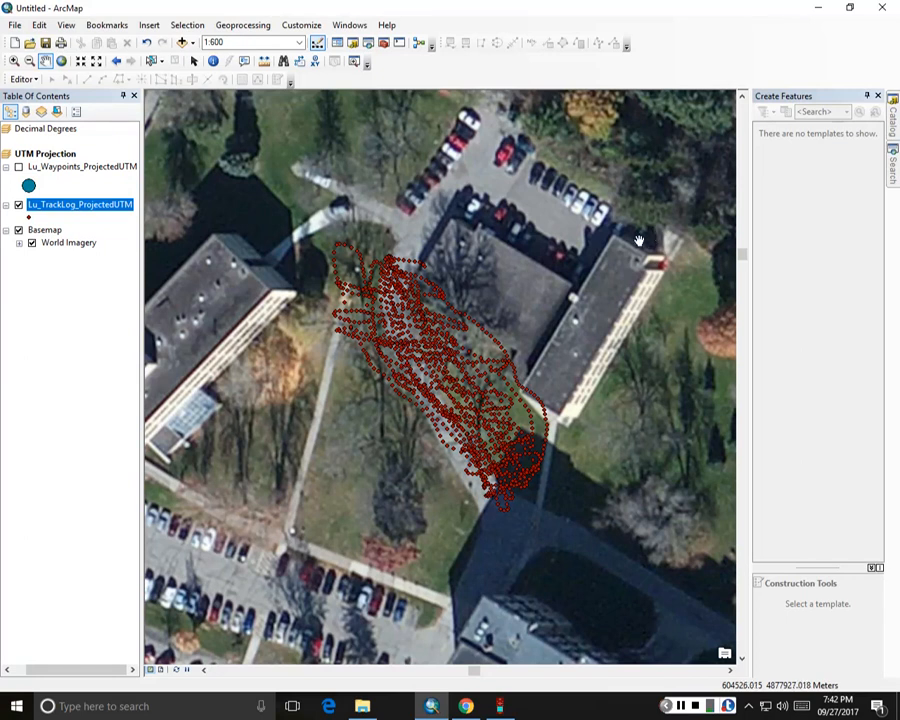
# - Collapse the Data Management Tools toolbox in the Catalog and expand Spatial Analyst Tools under System Toolboxes
pyautogui.click(893, 126)
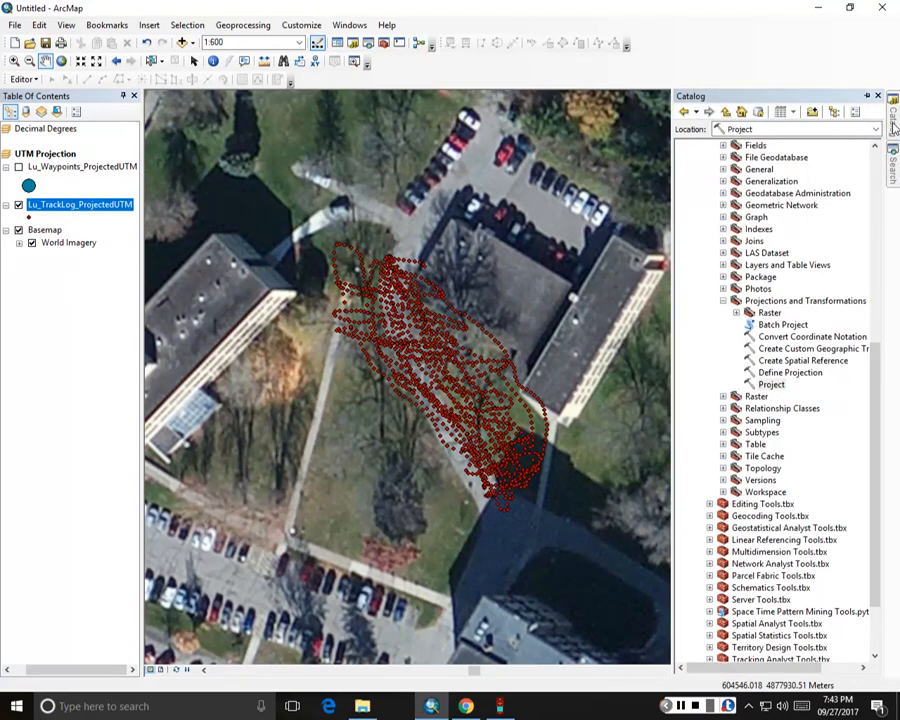
pyautogui.click(724, 305)
pyautogui.moveTo(875, 392); pyautogui.dragTo(868, 275)
pyautogui.click(710, 253)
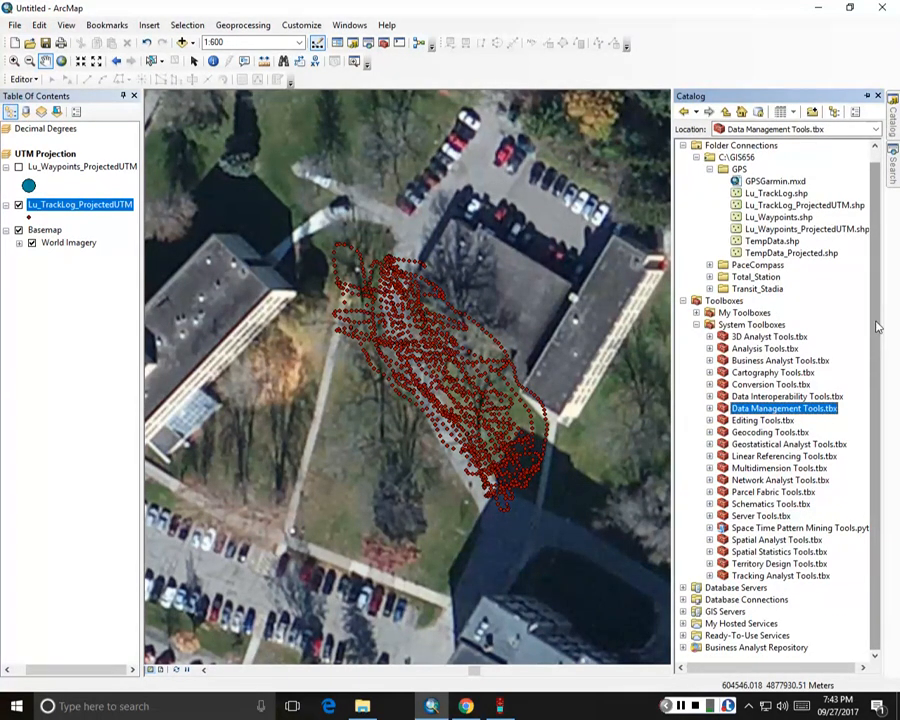
pyautogui.click(733, 327)
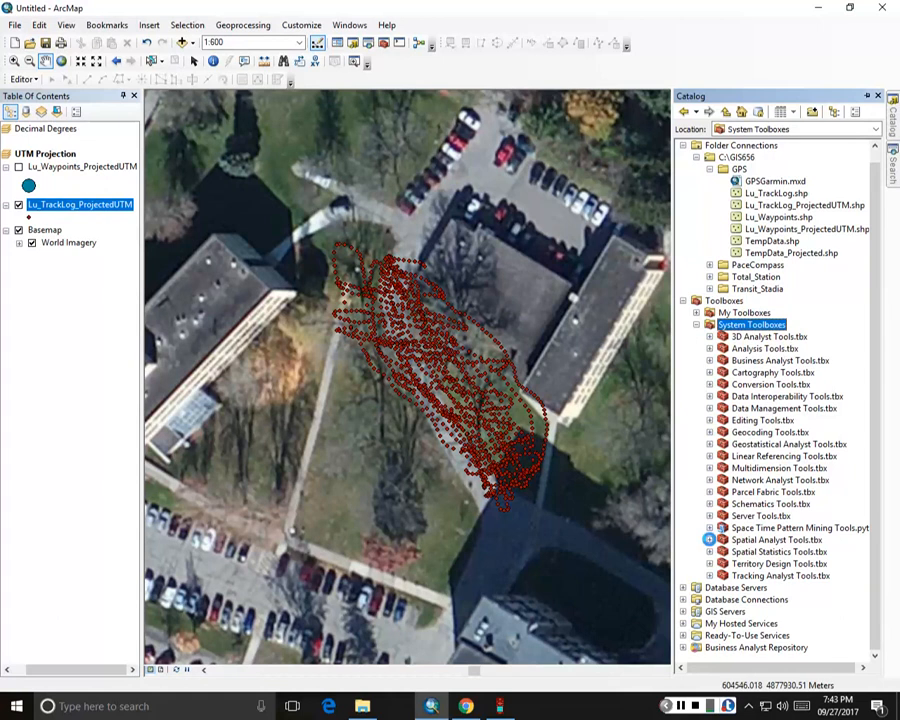
pyautogui.click(710, 540)
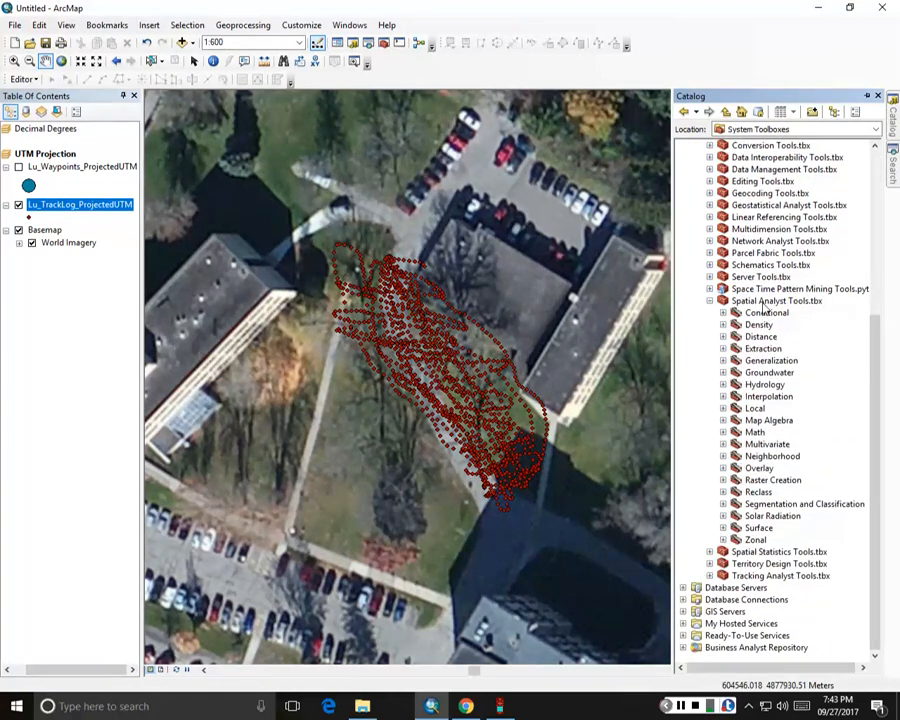
pyautogui.click(764, 304)
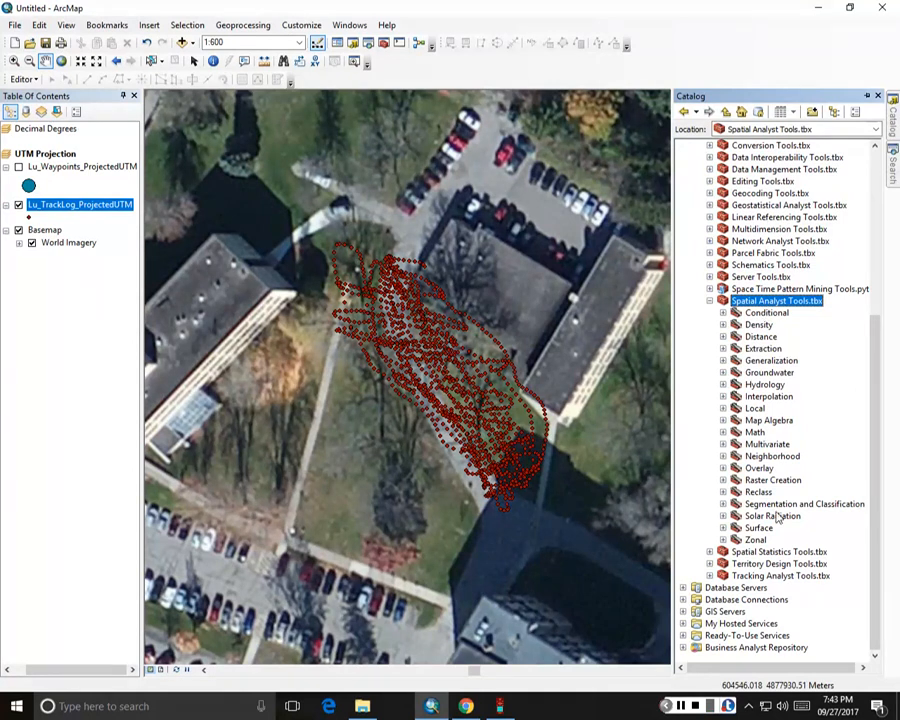
# - Open the Spline tool from the Interpolation toolset of Spatial Analyst Tools
pyautogui.click(724, 397)
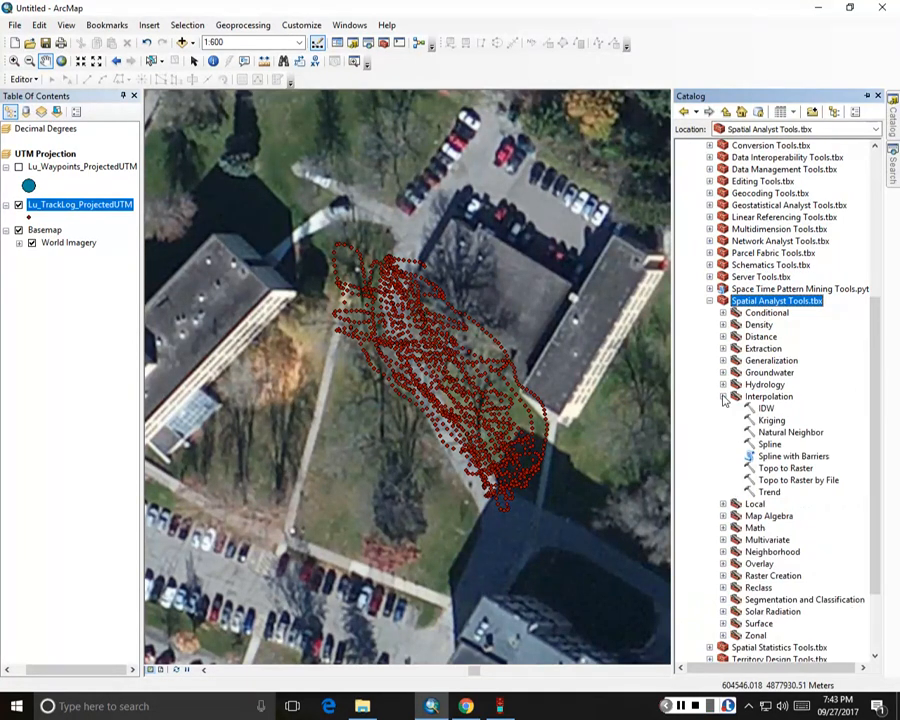
pyautogui.click(770, 397)
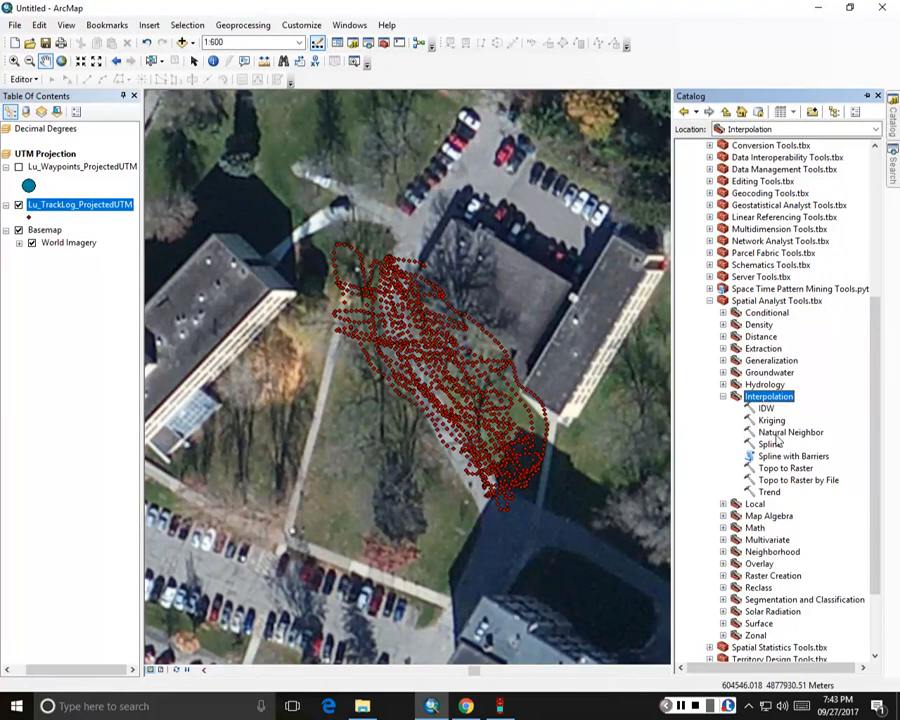
pyautogui.click(771, 445)
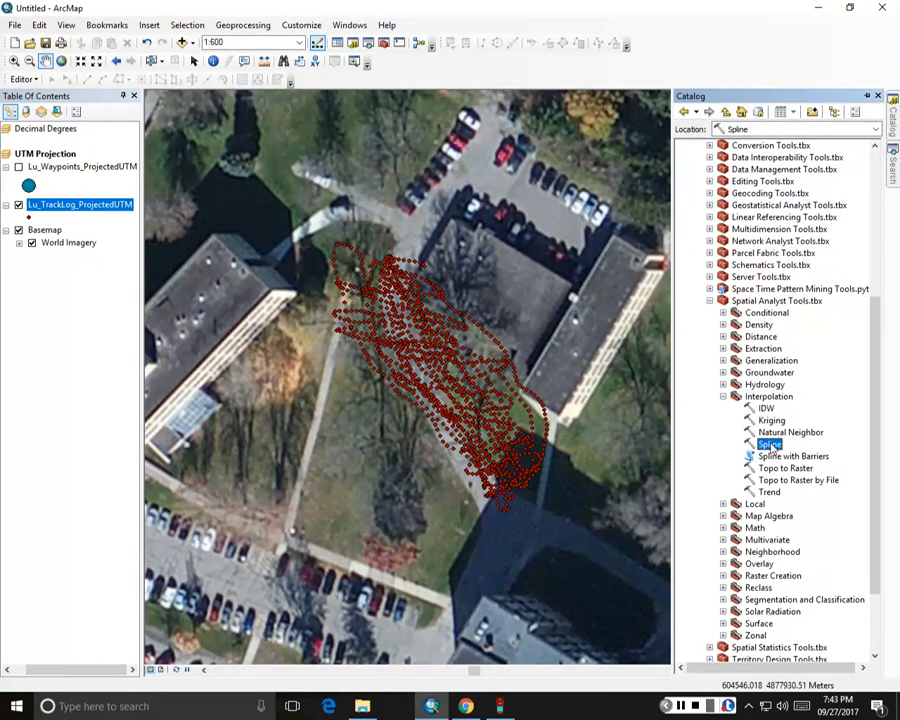
pyautogui.doubleClick(770, 445)
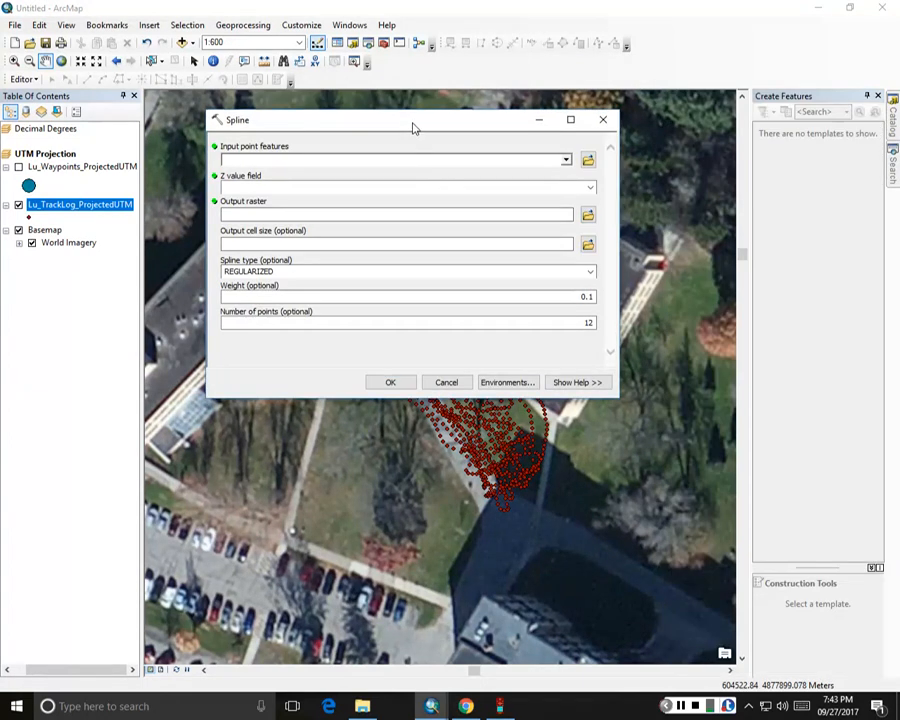
pyautogui.moveTo(414, 129); pyautogui.dragTo(400, 129)
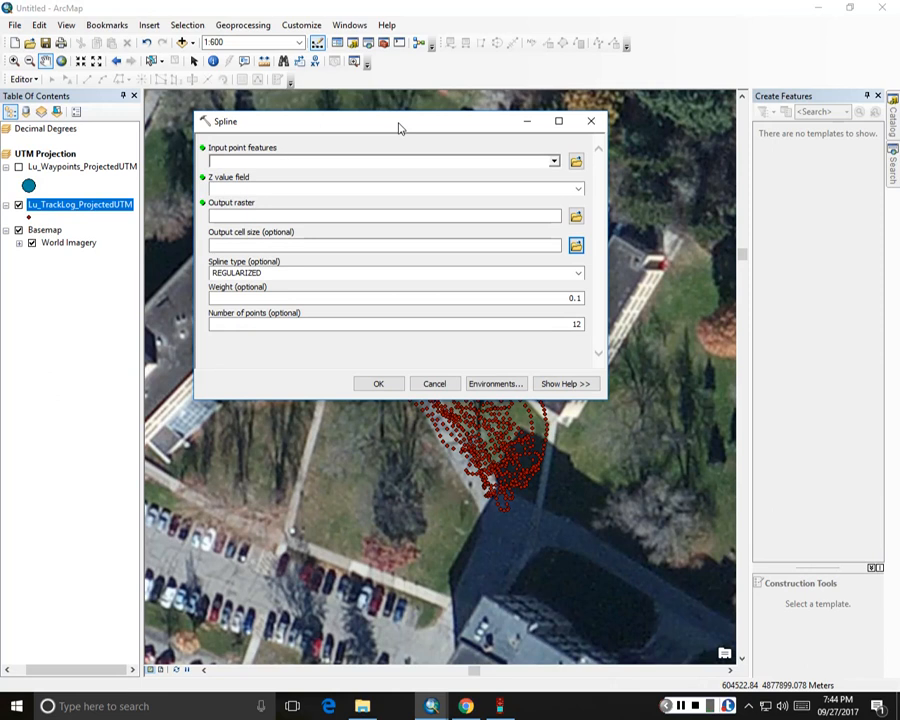
pyautogui.moveTo(418, 123); pyautogui.dragTo(431, 125)
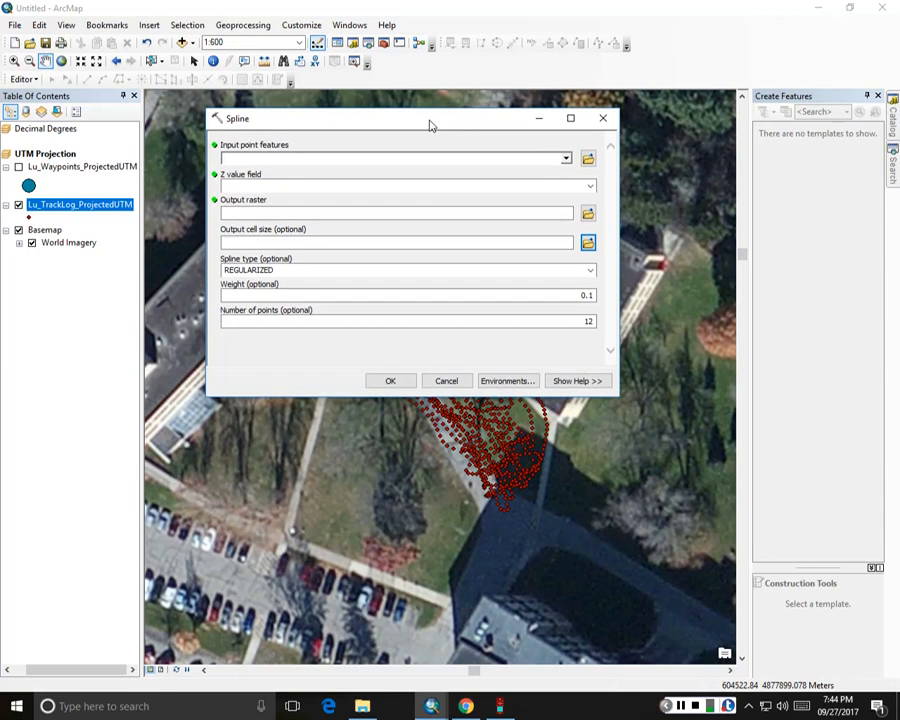
# - Set the Spline input point features to Lu_TrackLog_ProjectedUTM and the Z value field to altitude
pyautogui.click(566, 161)
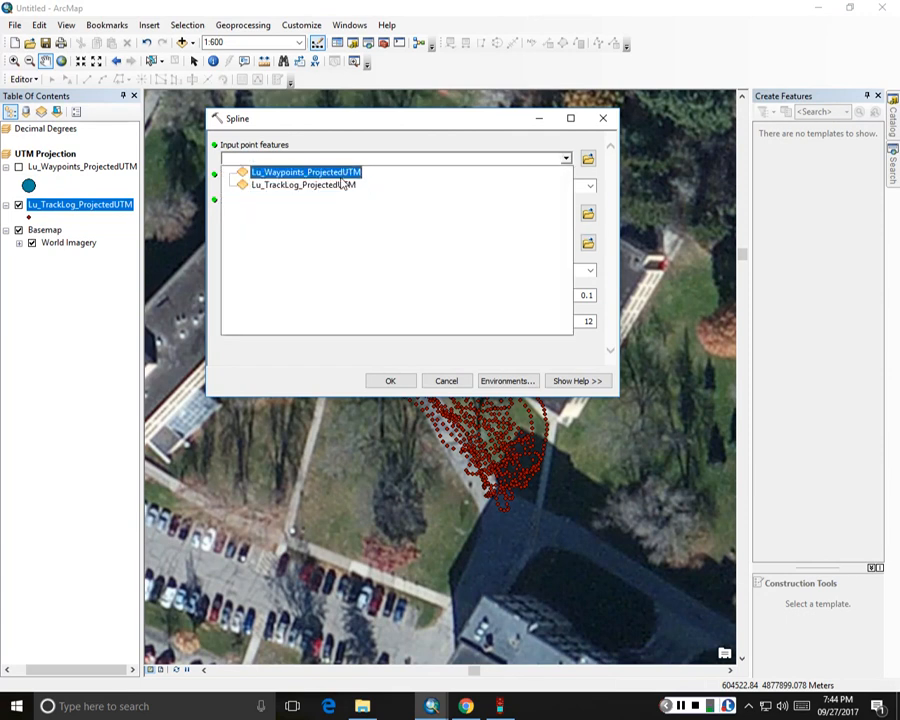
pyautogui.click(286, 190)
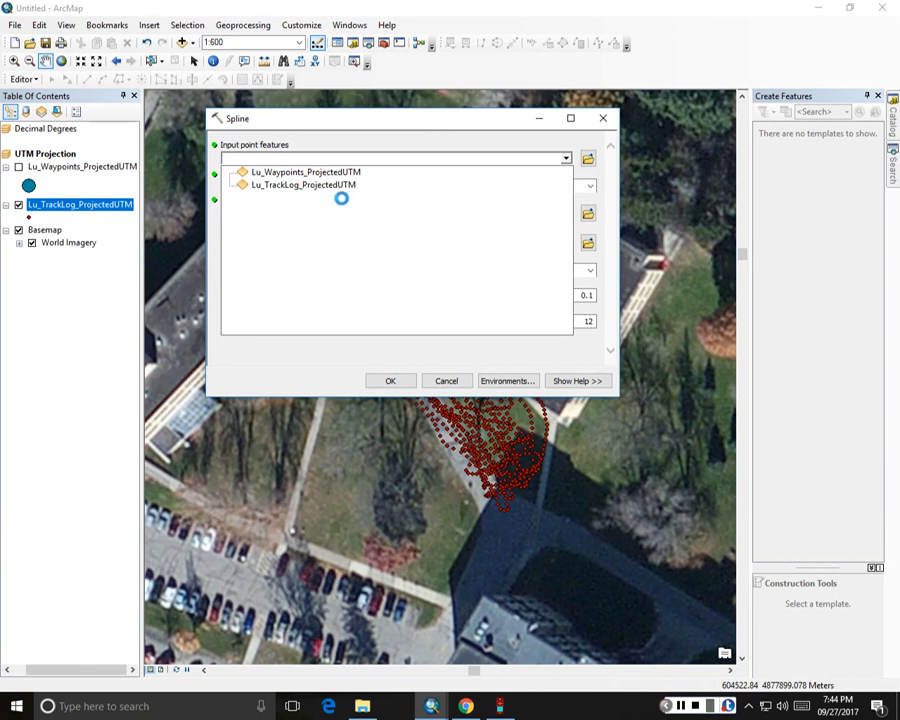
pyautogui.click(590, 187)
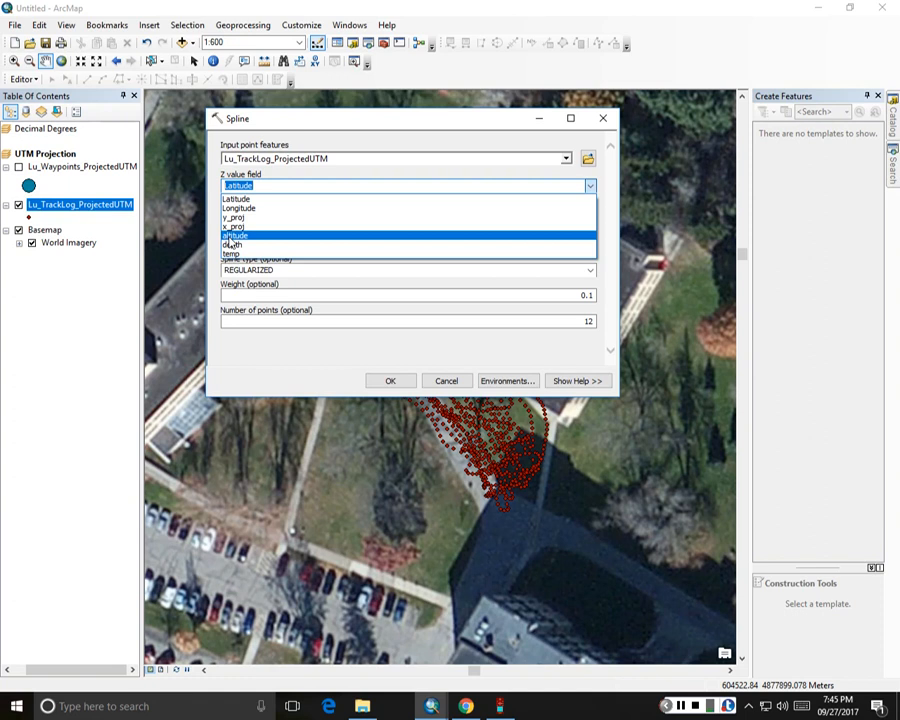
pyautogui.click(230, 237)
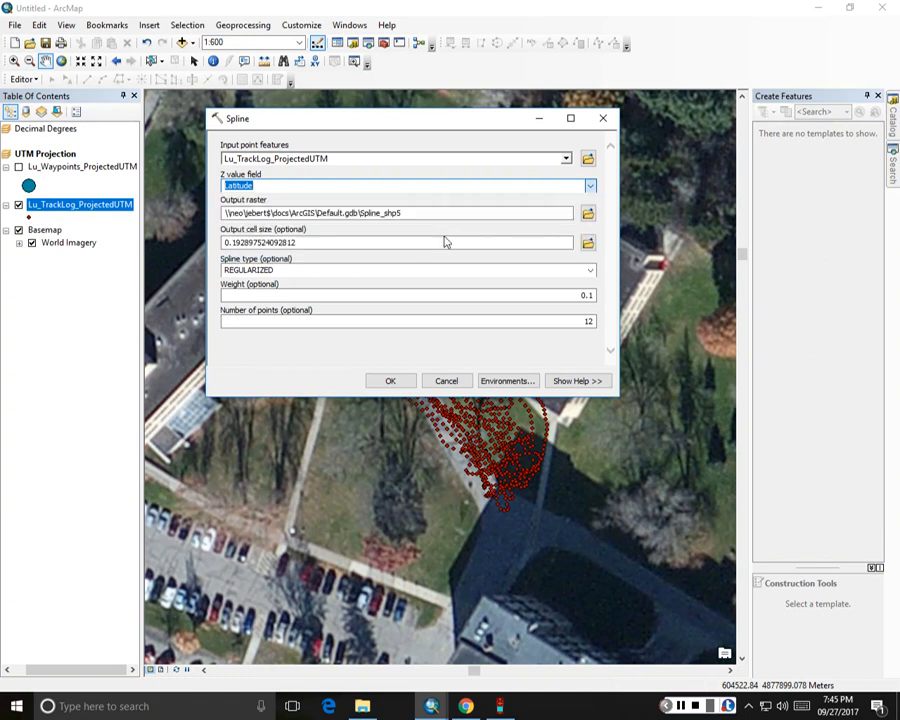
# - Name the output raster LU_GPSElev in the GPS folder and run the Spline interpolation
pyautogui.click(589, 214)
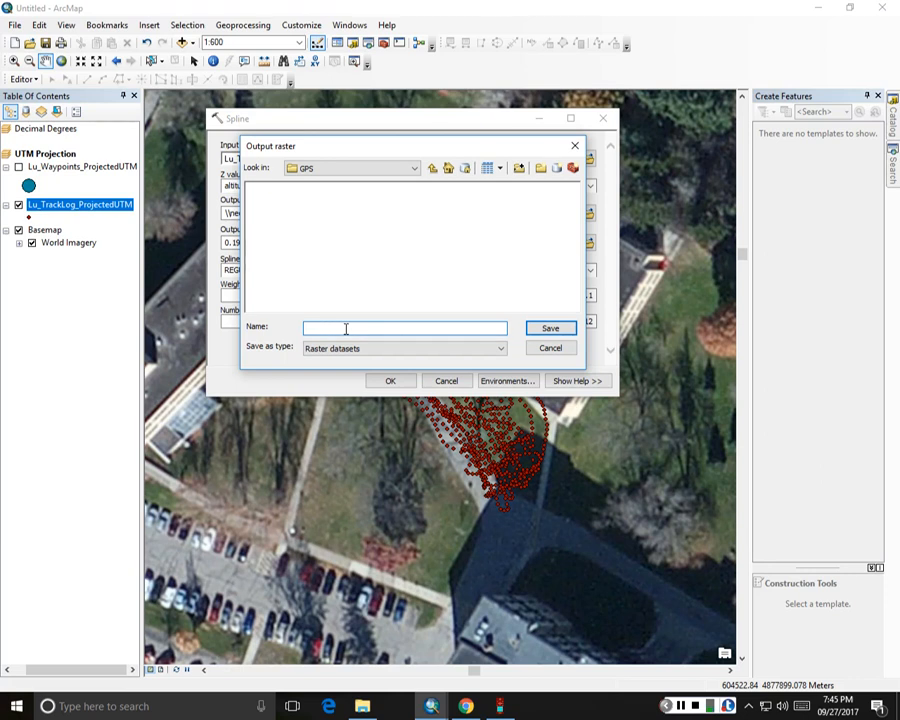
pyautogui.write('LU_Elev')
pyautogui.click(321, 328)
pyautogui.write('GPS')
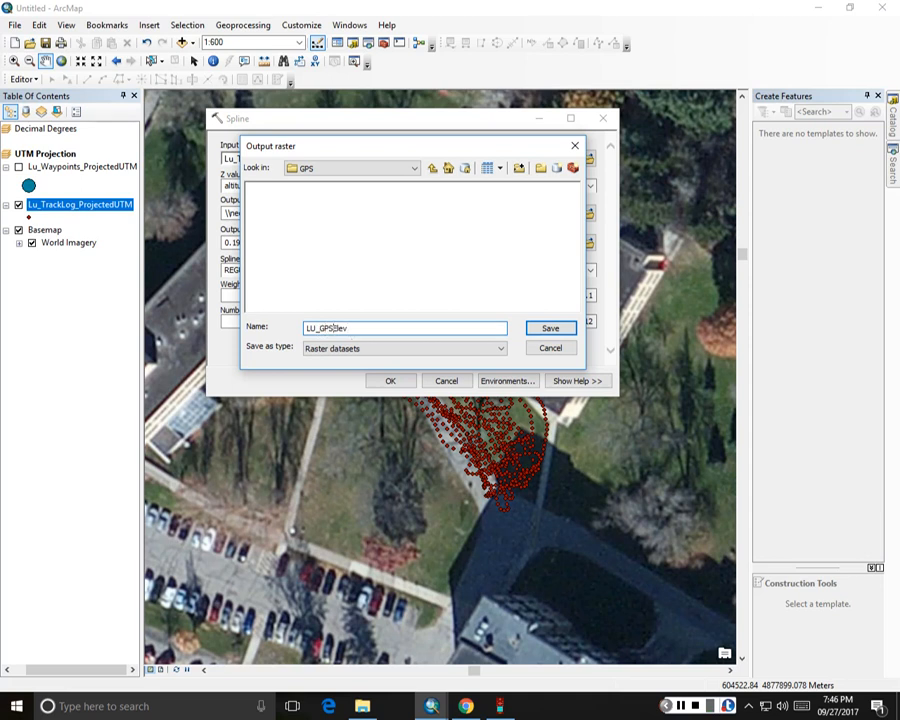
pyautogui.click(563, 334)
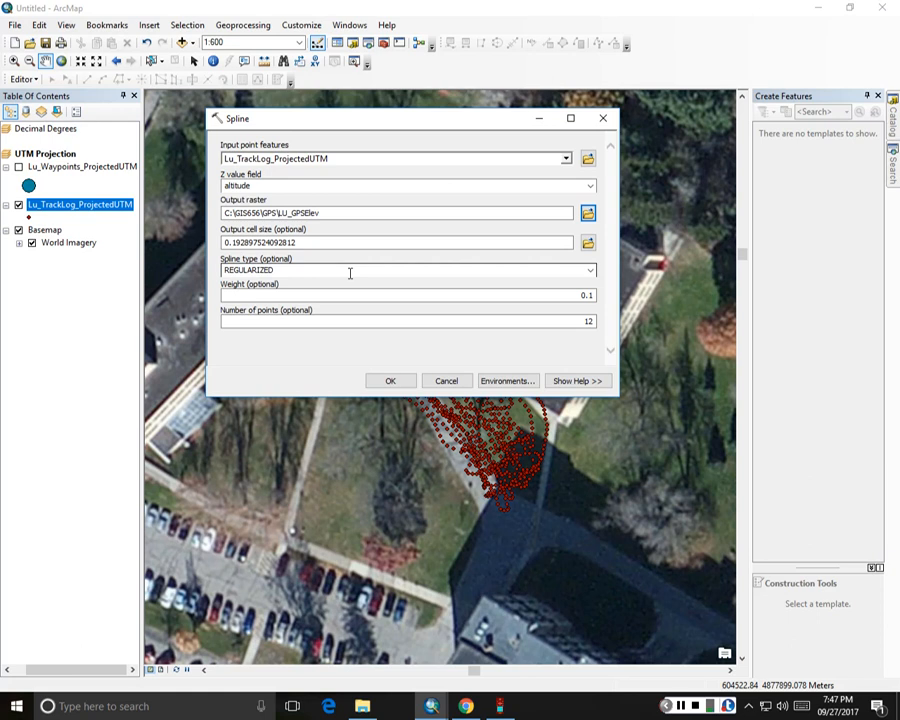
pyautogui.click(391, 382)
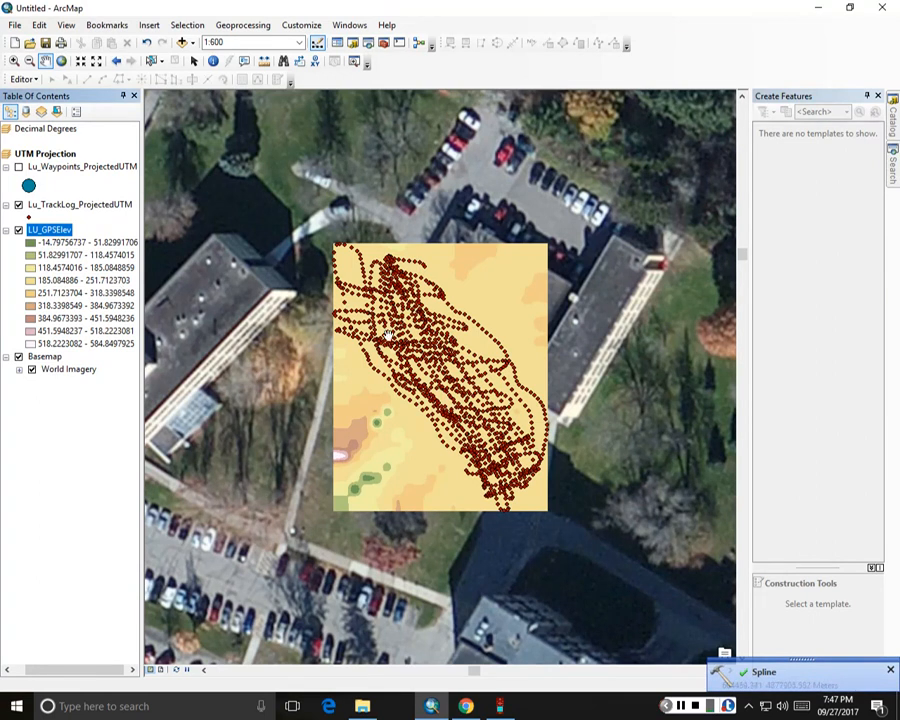
# - Turn off the Basemap group and its World Imagery layer so only the track log and elevation raster are drawn
pyautogui.scroll(3, 450, 346)
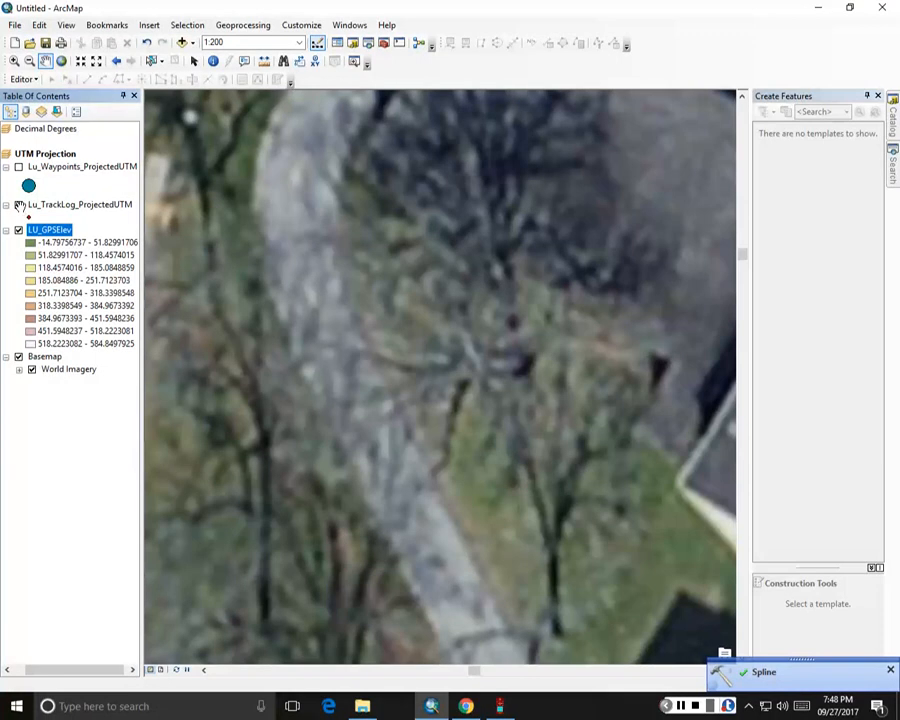
pyautogui.click(18, 205)
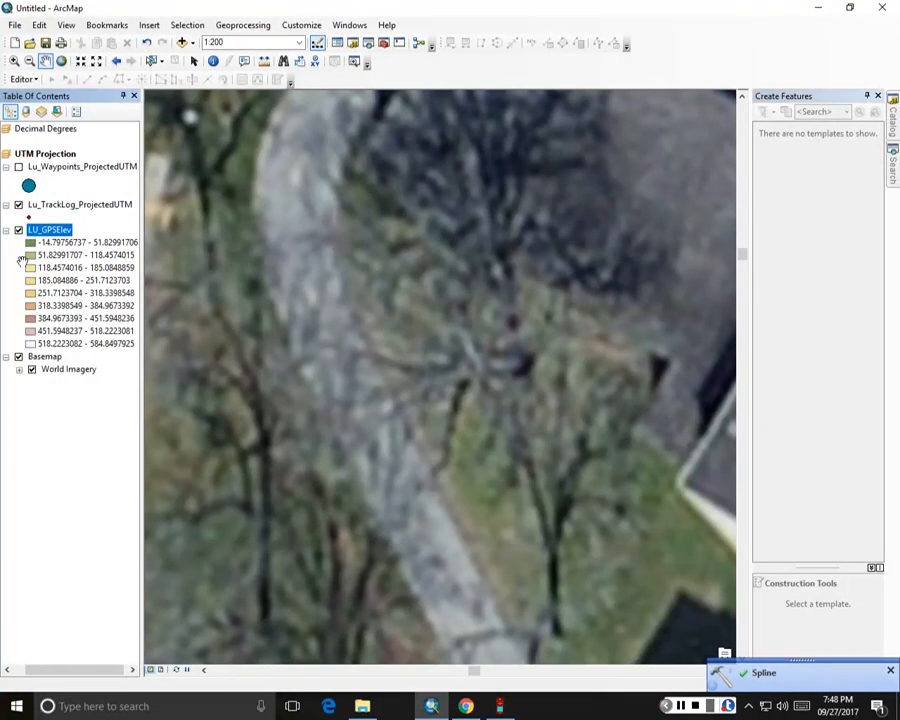
pyautogui.click(18, 357)
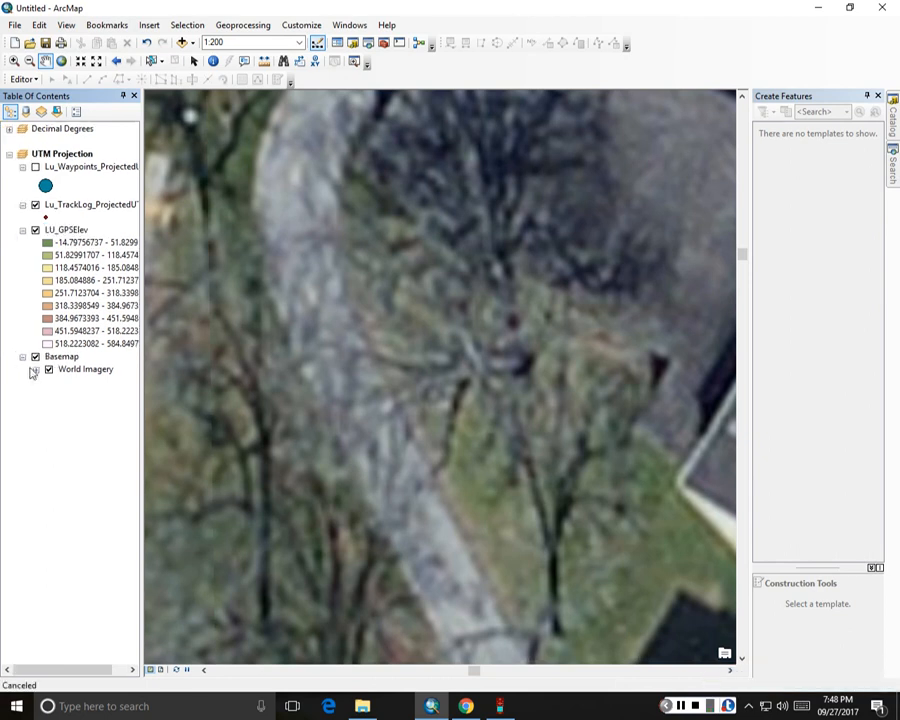
pyautogui.click(35, 356)
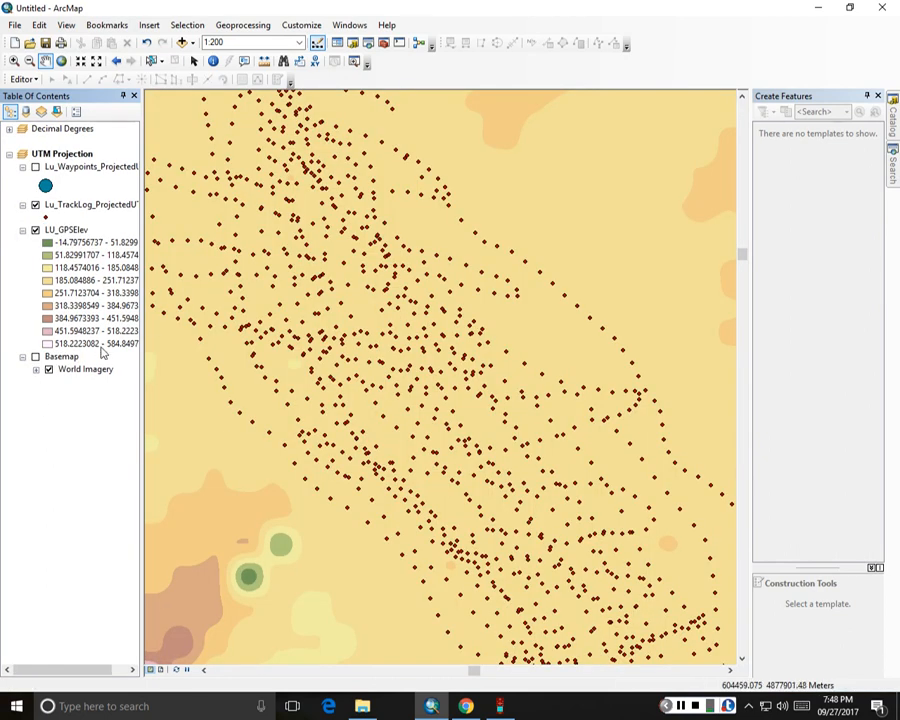
pyautogui.click(49, 370)
pyautogui.scroll(2, 422, 335)
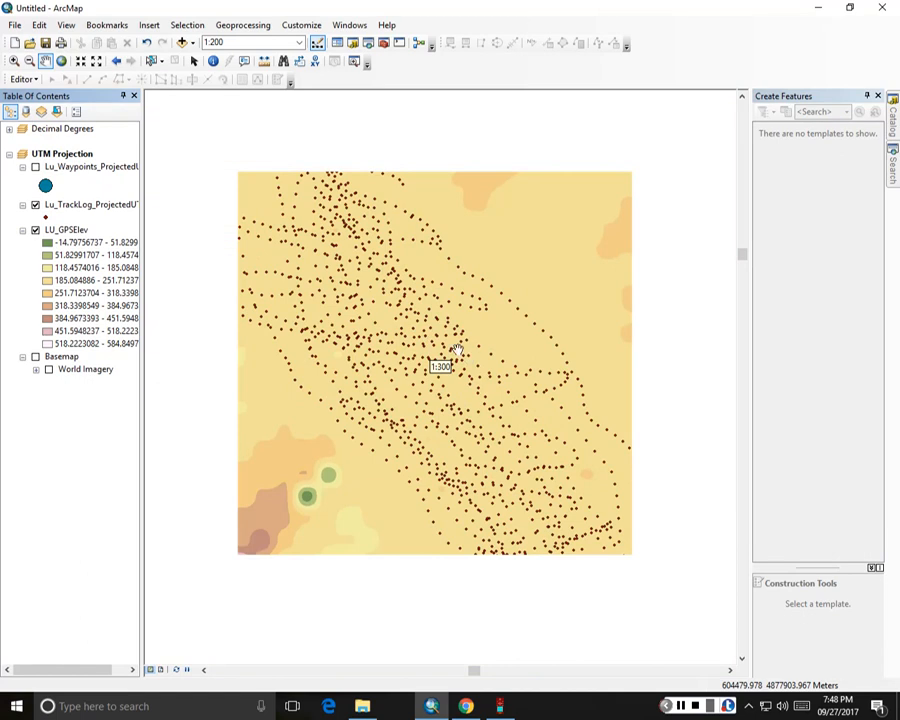
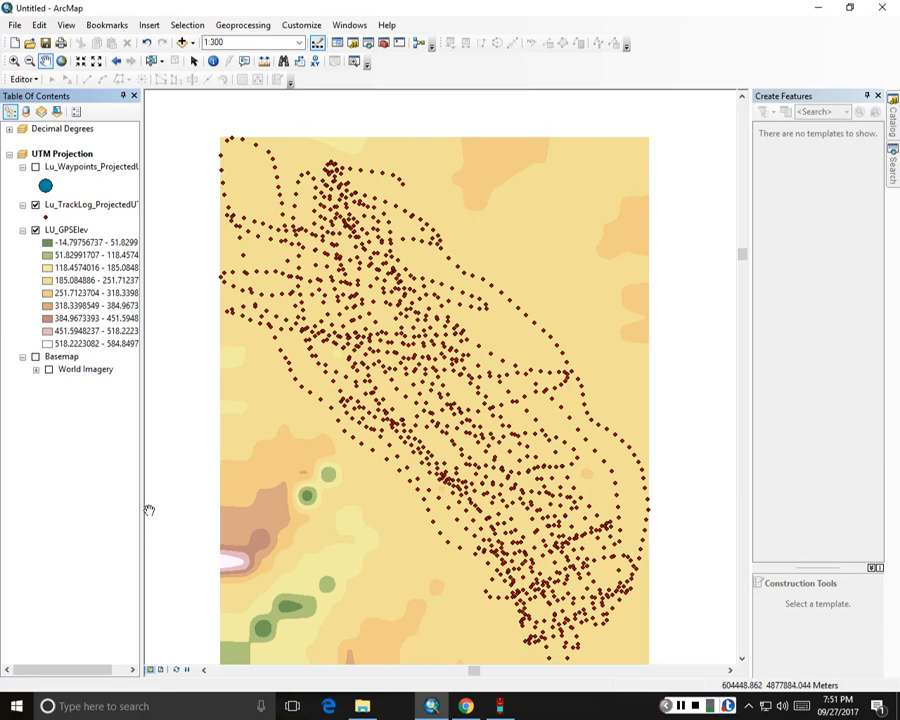
# - Hide the Lu_TrackLog_ProjectedUTM points to leave only the LU_GPSElev surface displayed
pyautogui.click(36, 205)
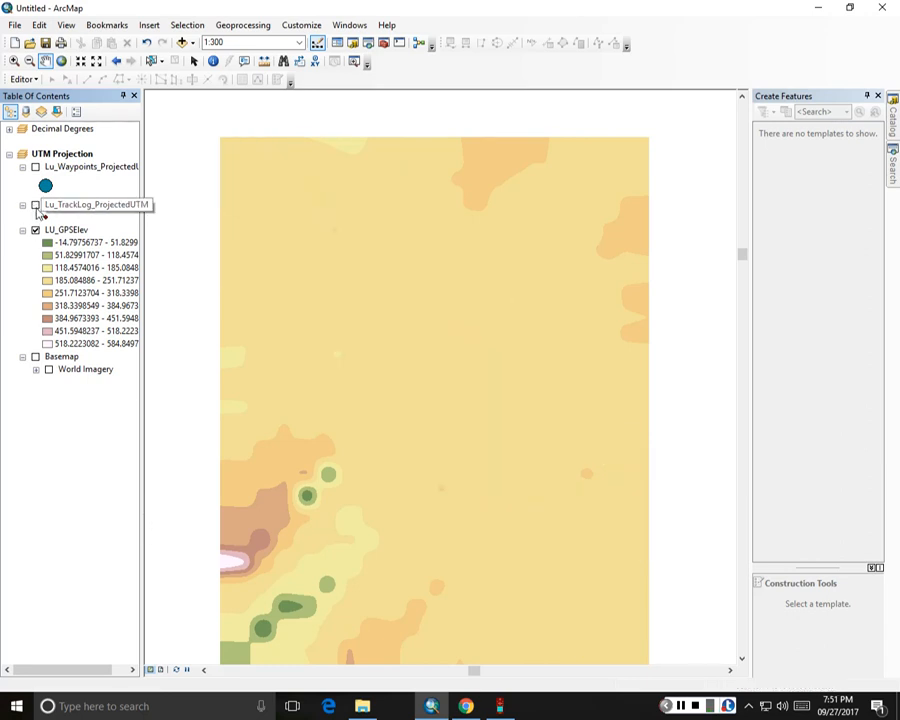
pyautogui.click(36, 205)
pyautogui.click(36, 205)
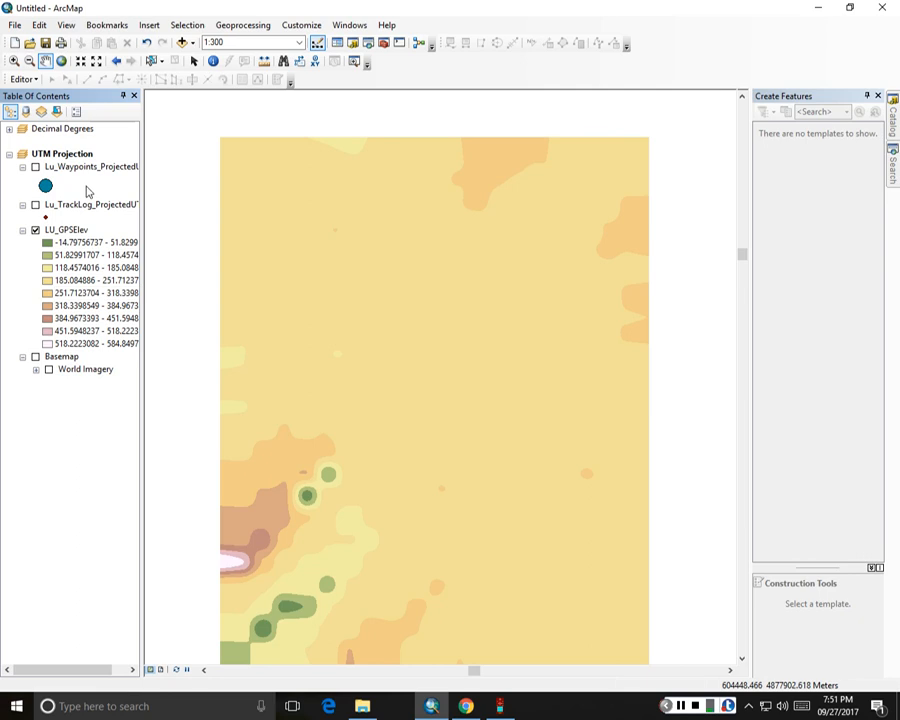
# - Examine a boundary between elevation classes in the LU_GPSElev raster at extremely close range, and return to a wide map scale
pyautogui.click(15, 61)
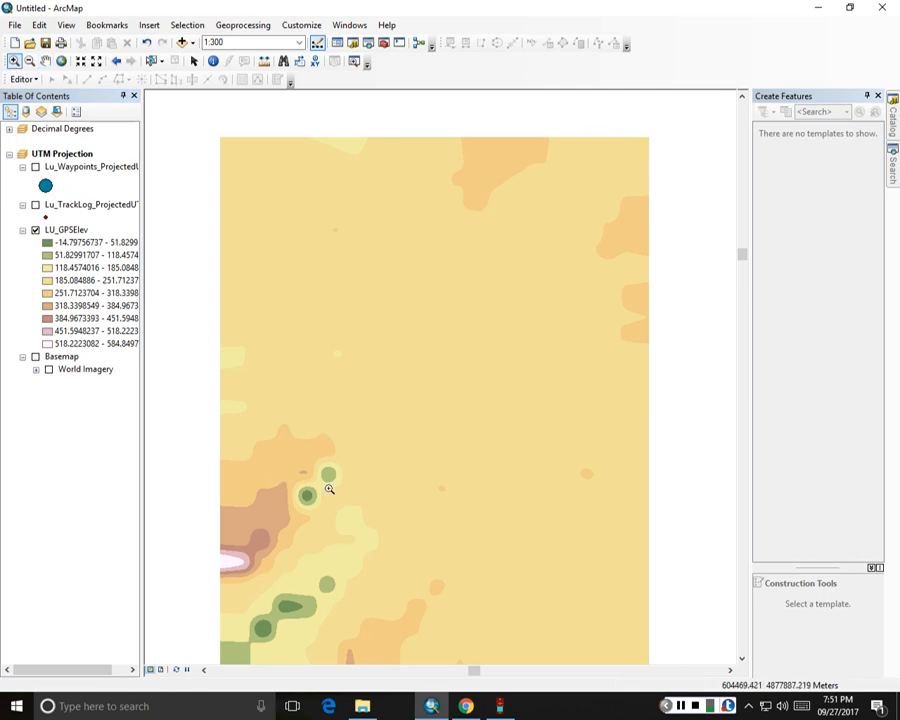
pyautogui.moveTo(280, 466); pyautogui.dragTo(307, 493)
pyautogui.click(233, 376)
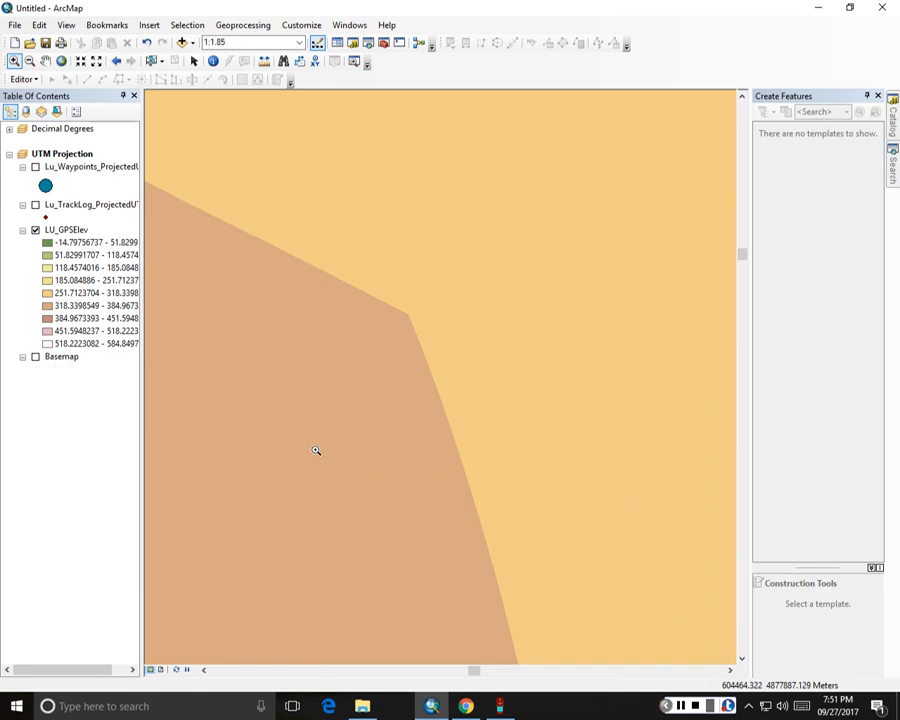
pyautogui.moveTo(344, 282); pyautogui.dragTo(484, 414)
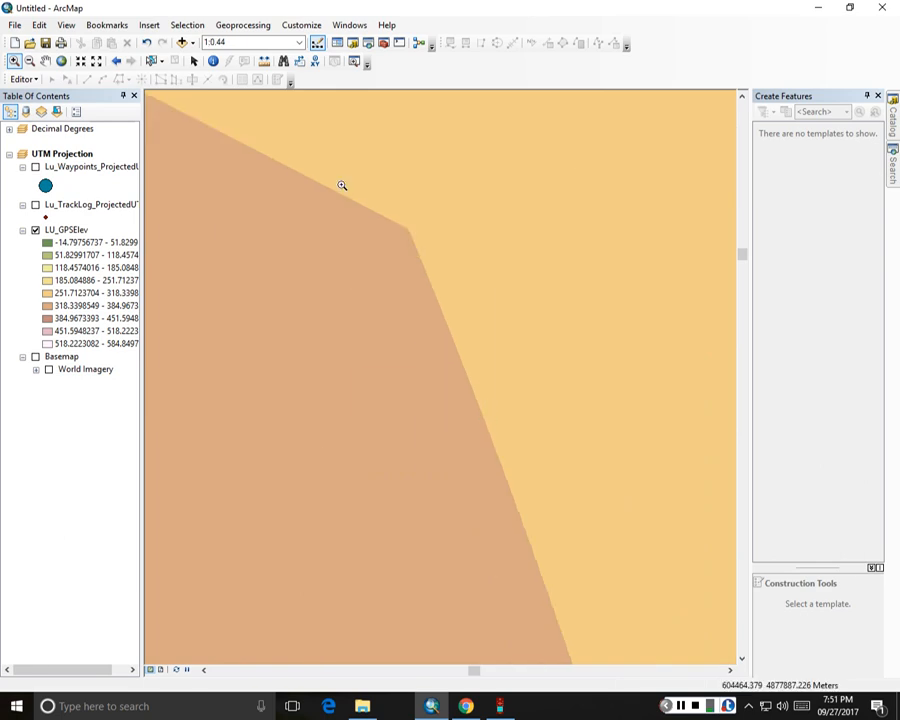
pyautogui.click(461, 300)
pyautogui.click(473, 342)
pyautogui.click(422, 444)
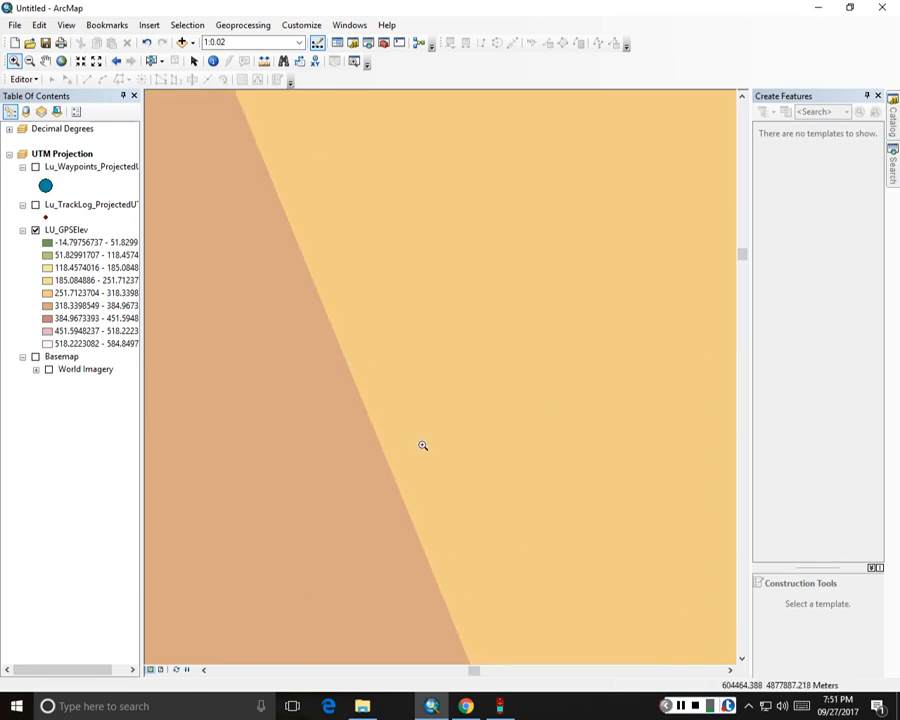
pyautogui.moveTo(317, 353); pyautogui.dragTo(518, 574)
pyautogui.click(461, 497)
pyautogui.moveTo(321, 414); pyautogui.dragTo(518, 552)
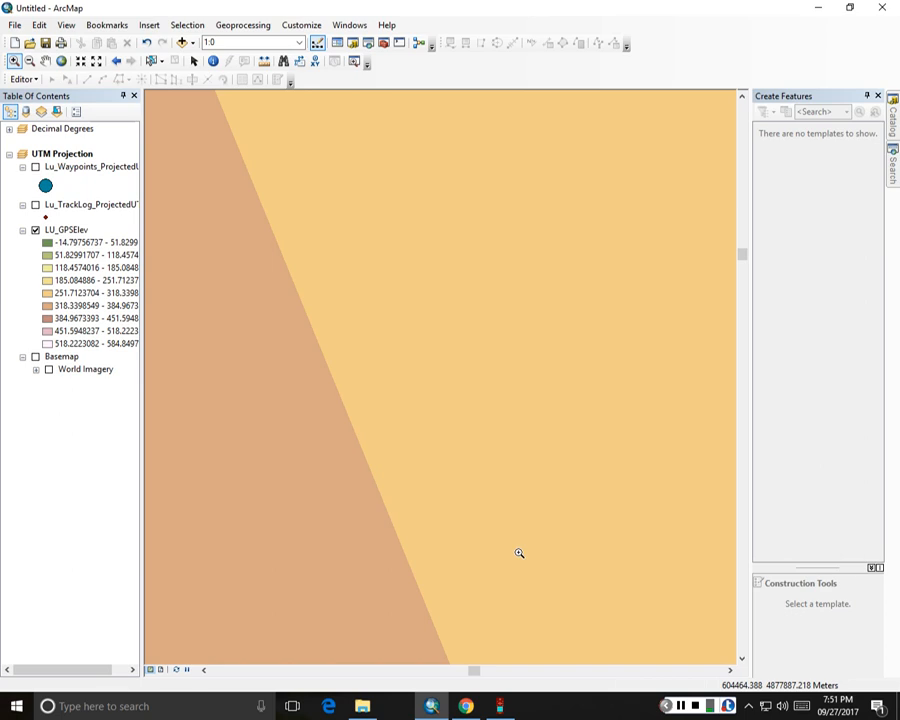
pyautogui.moveTo(252, 410); pyautogui.dragTo(615, 586)
pyautogui.moveTo(324, 457); pyautogui.dragTo(490, 539)
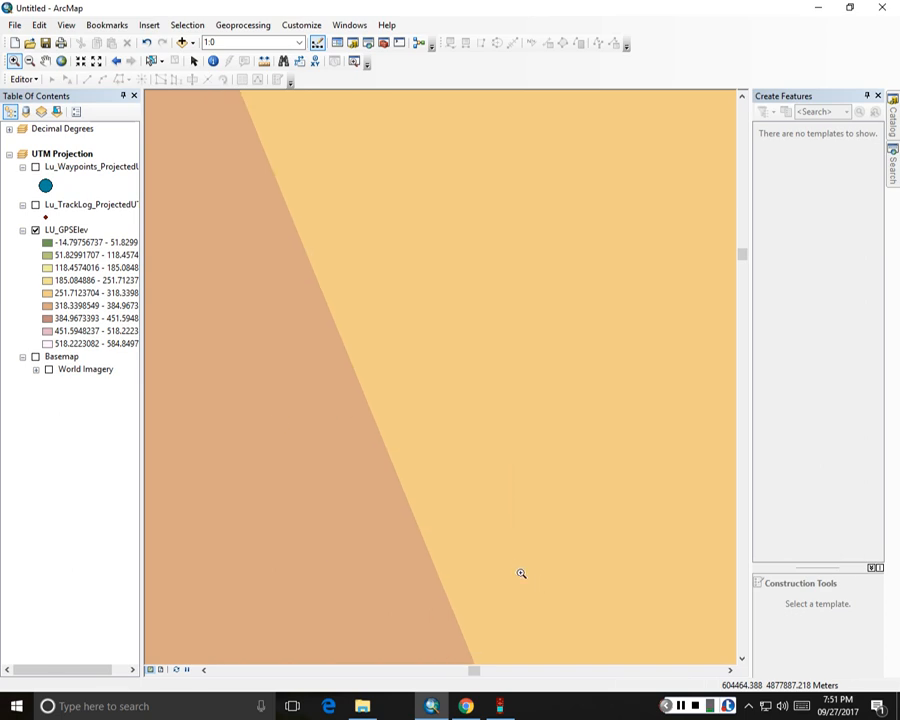
pyautogui.click(360, 394)
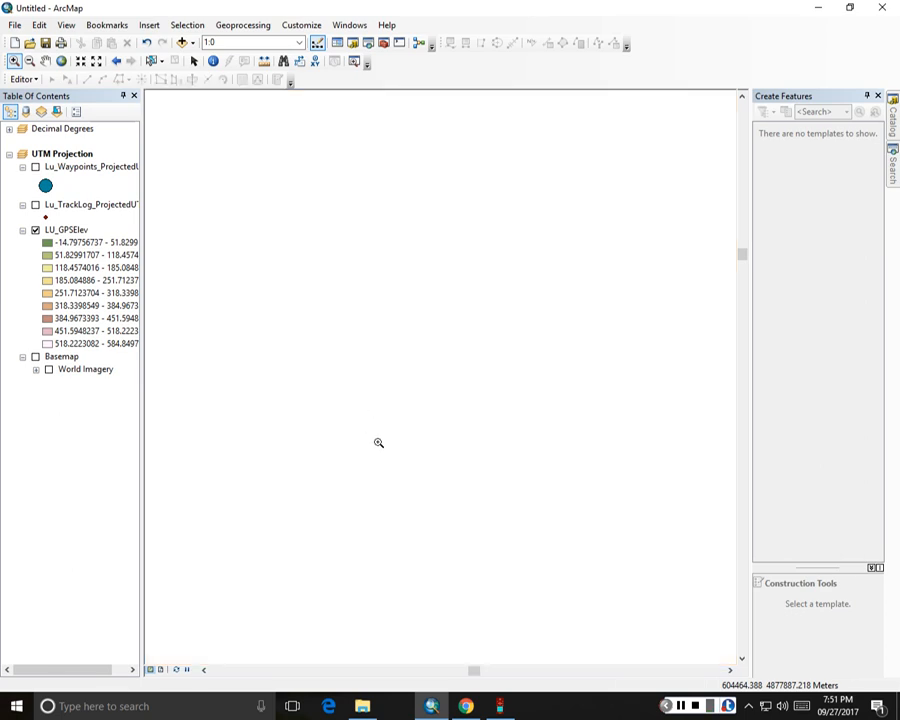
pyautogui.scroll(-7, 384, 442)
pyautogui.scroll(-6, 386, 442)
pyautogui.scroll(-5, 379, 450)
pyautogui.scroll(-2, 379, 450)
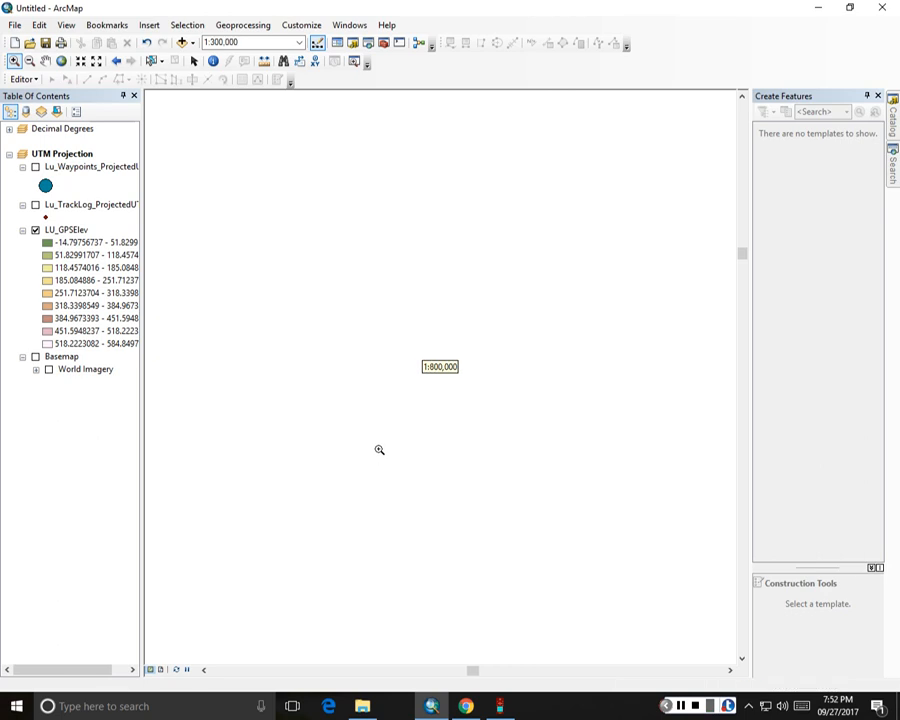
# - Fit the map view to the full extent of the LU_GPSElev layer
pyautogui.scroll(-5, 379, 450)
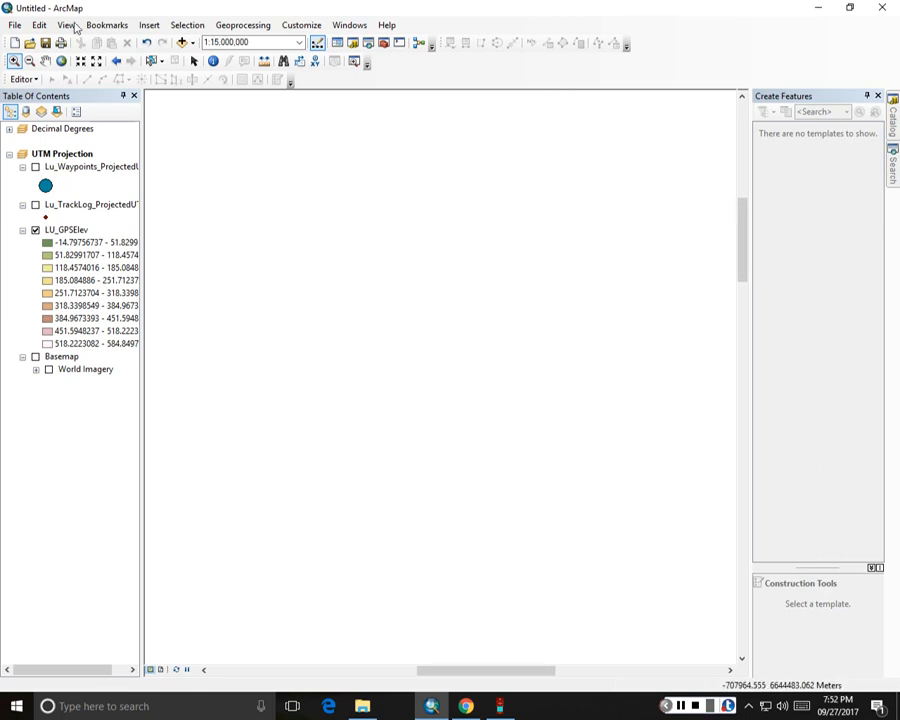
pyautogui.click(61, 60)
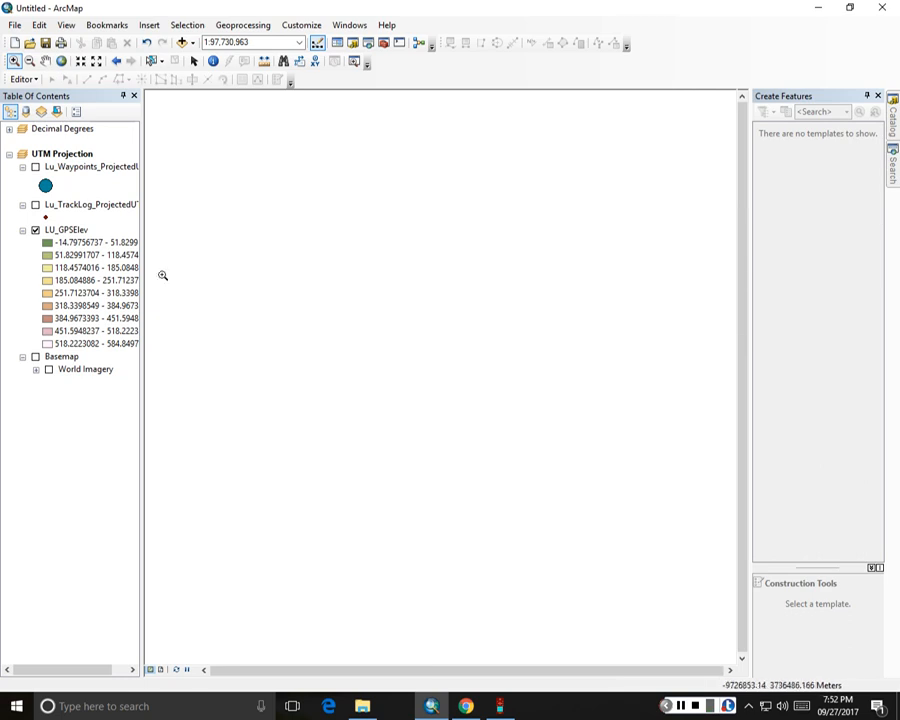
pyautogui.rightClick(62, 231)
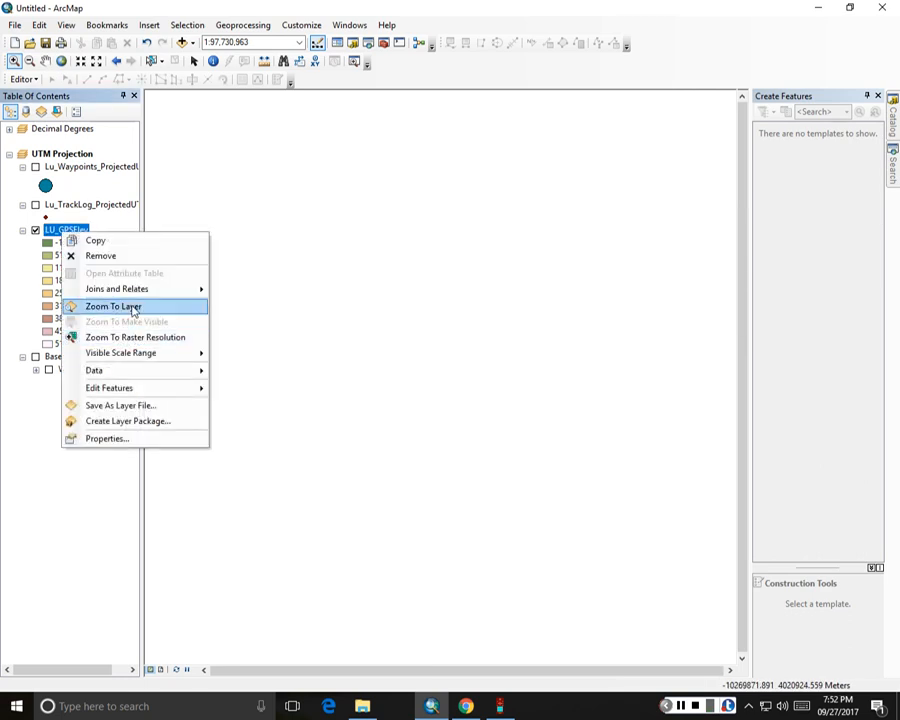
pyautogui.click(133, 308)
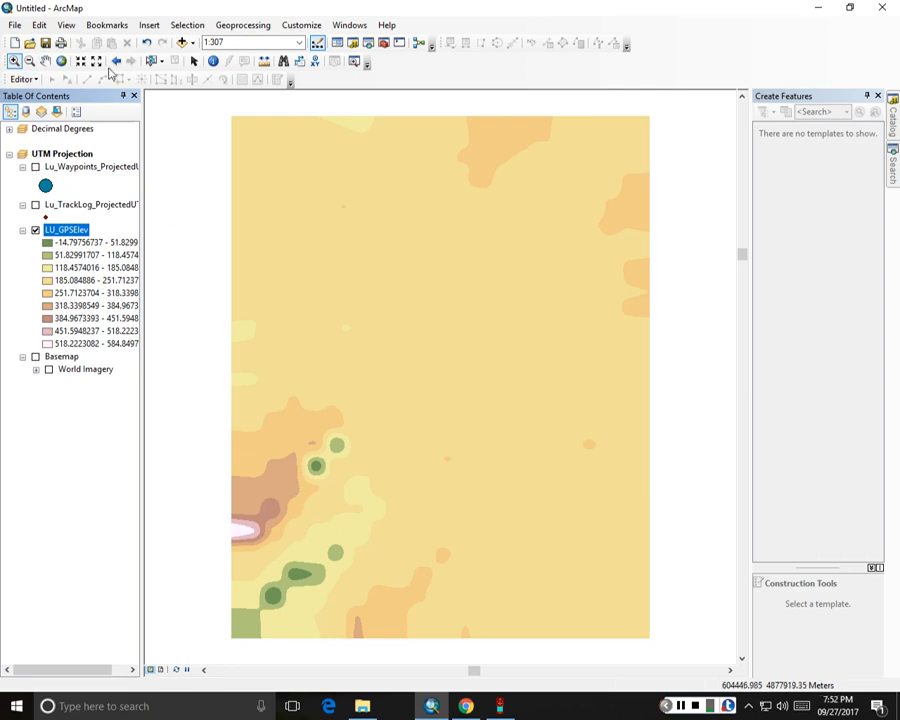
# - Identify the LU_GPSElev pixel values at several spots across the northern half of the raster, keeping the results window clear, and close the results
pyautogui.click(212, 61)
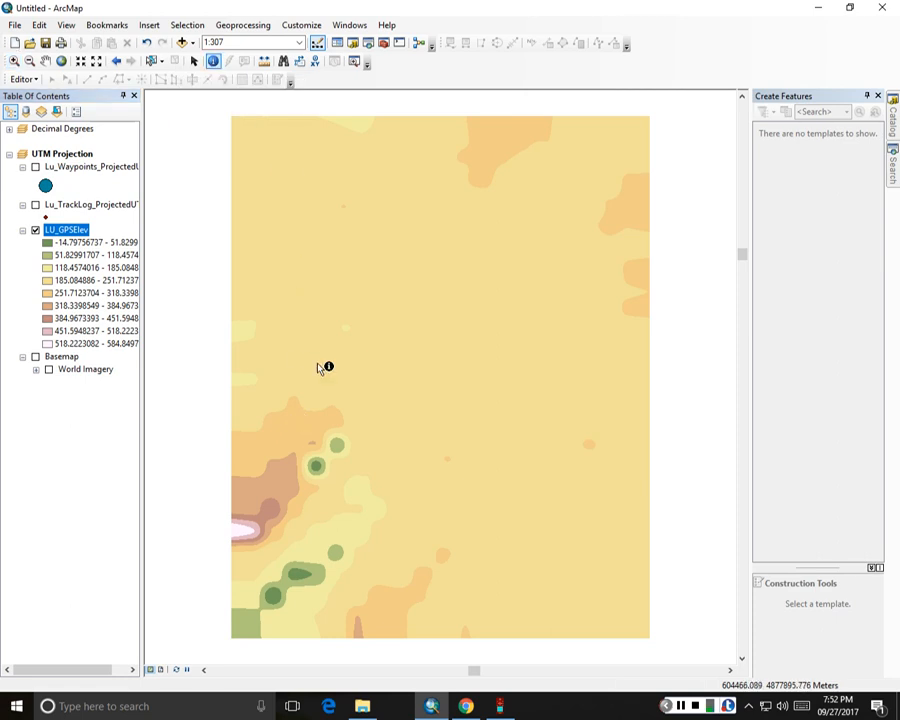
pyautogui.click(351, 257)
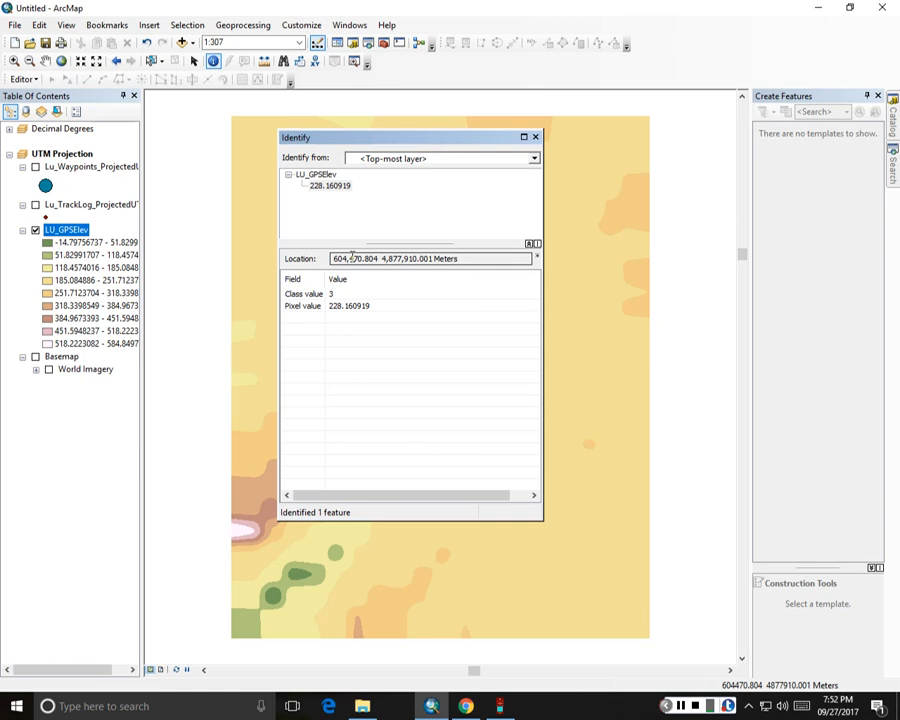
pyautogui.moveTo(441, 139); pyautogui.dragTo(464, 374)
pyautogui.click(426, 281)
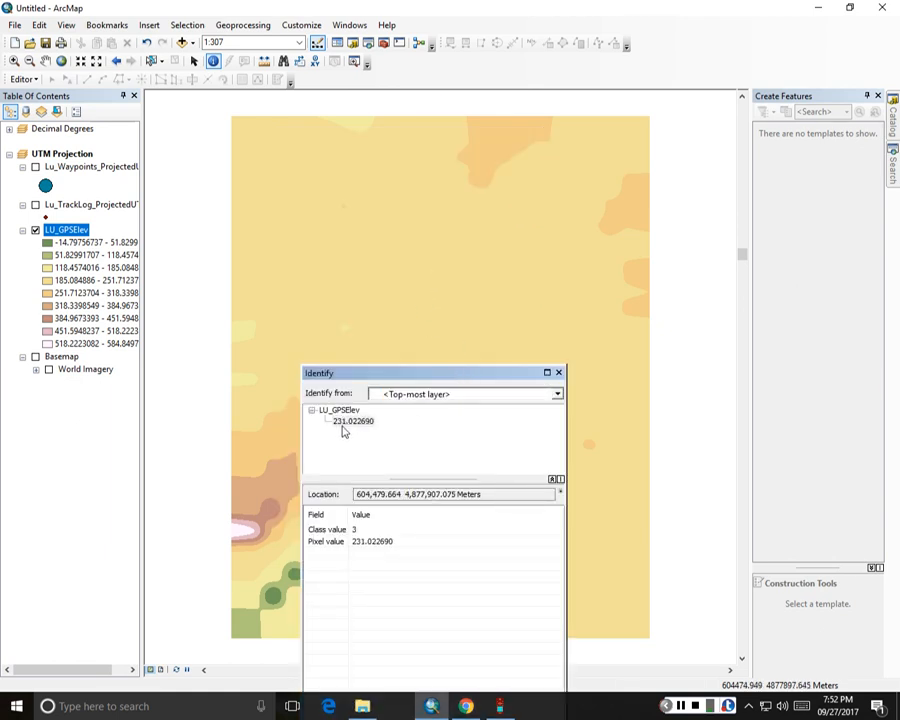
pyautogui.click(432, 281)
pyautogui.click(429, 276)
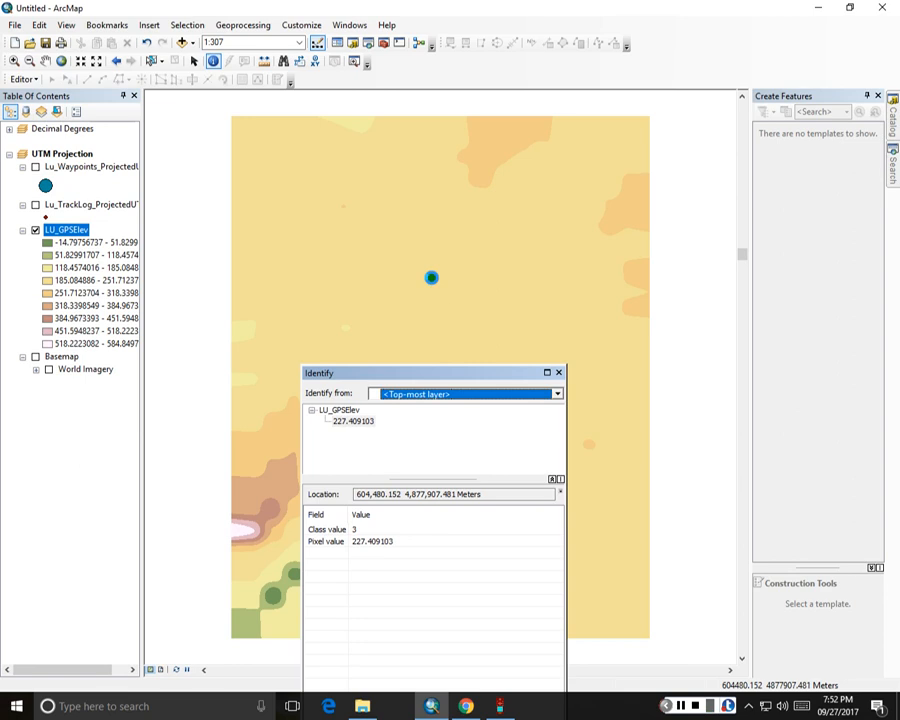
pyautogui.click(418, 256)
pyautogui.click(398, 294)
pyautogui.click(370, 316)
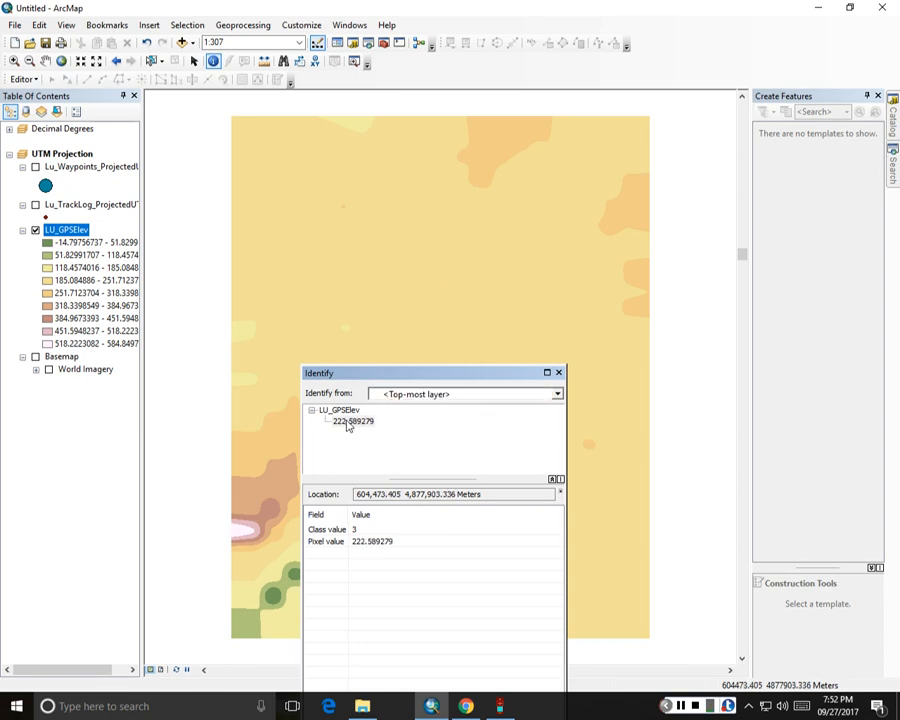
pyautogui.click(327, 297)
pyautogui.click(295, 283)
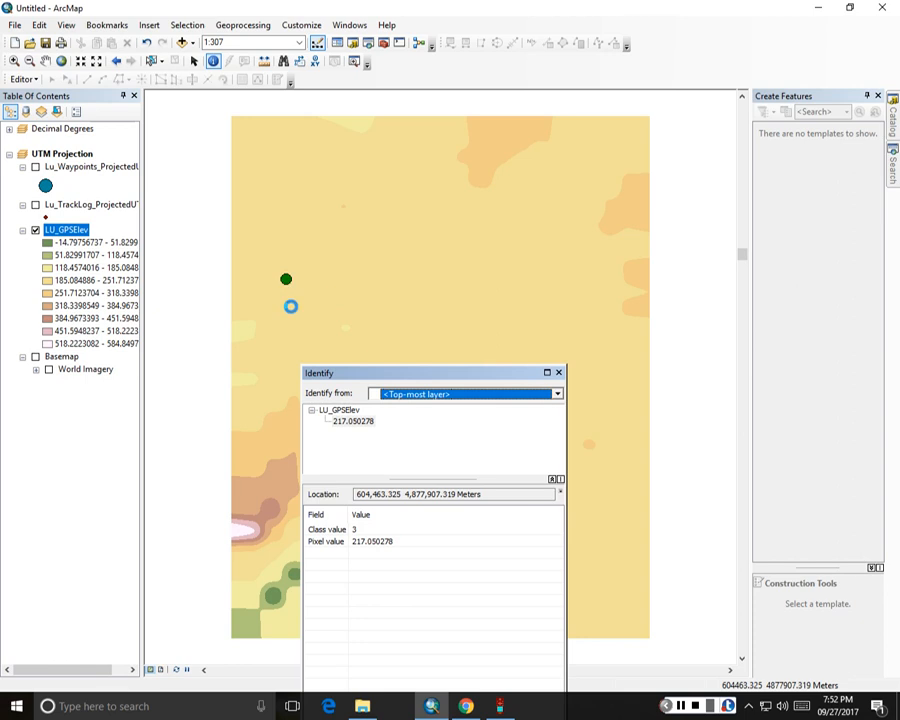
pyautogui.click(291, 304)
pyautogui.click(287, 320)
pyautogui.click(255, 269)
pyautogui.click(257, 233)
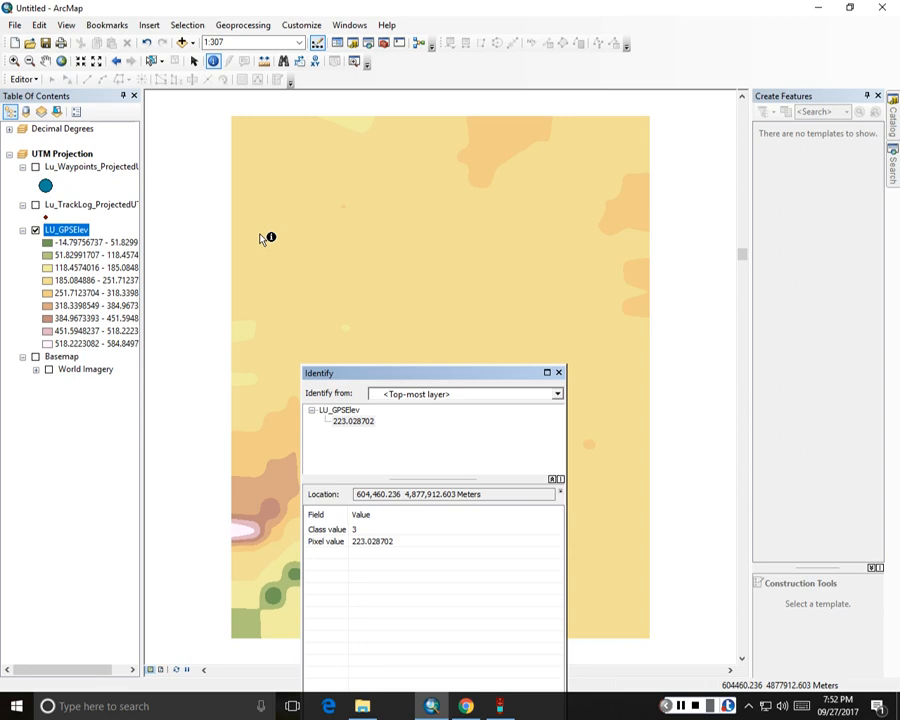
pyautogui.click(558, 372)
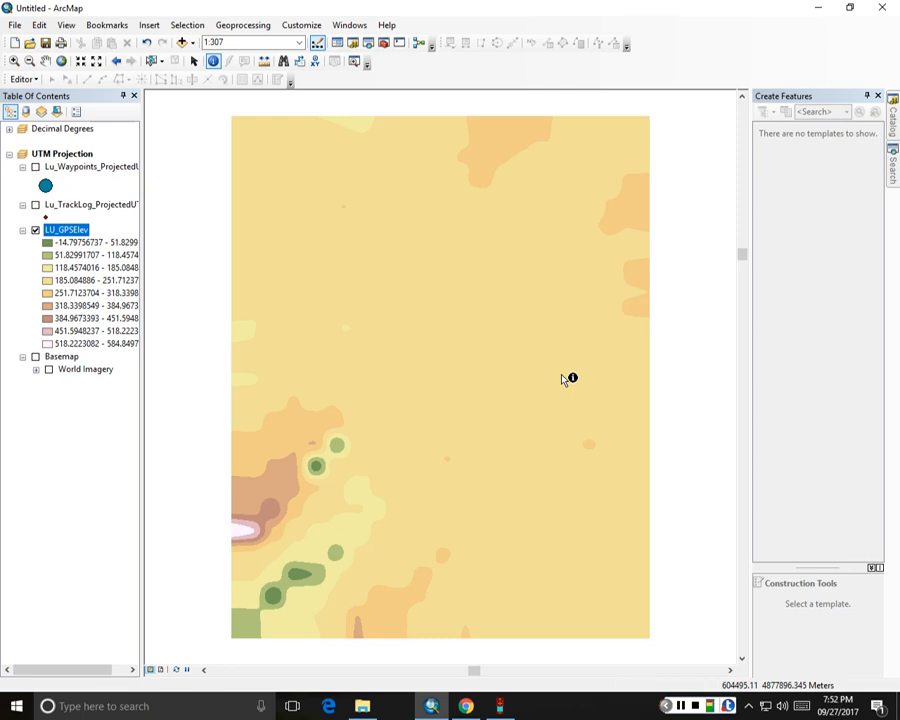
# - Hide the LU_GPSElev raster and display the projected UTM track log and waypoint layers
pyautogui.click(35, 230)
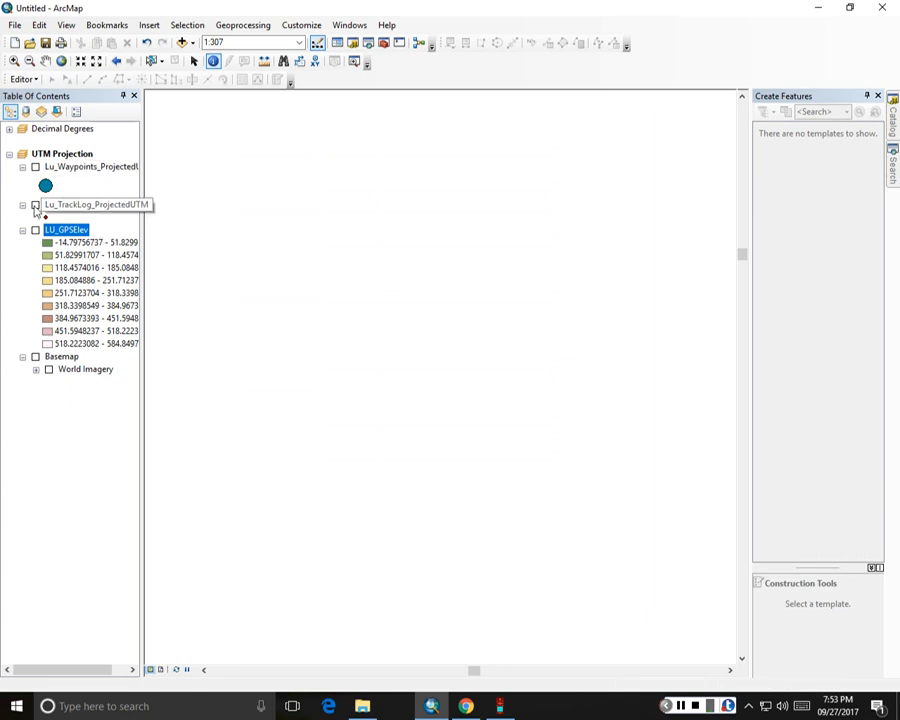
pyautogui.click(35, 205)
pyautogui.click(35, 167)
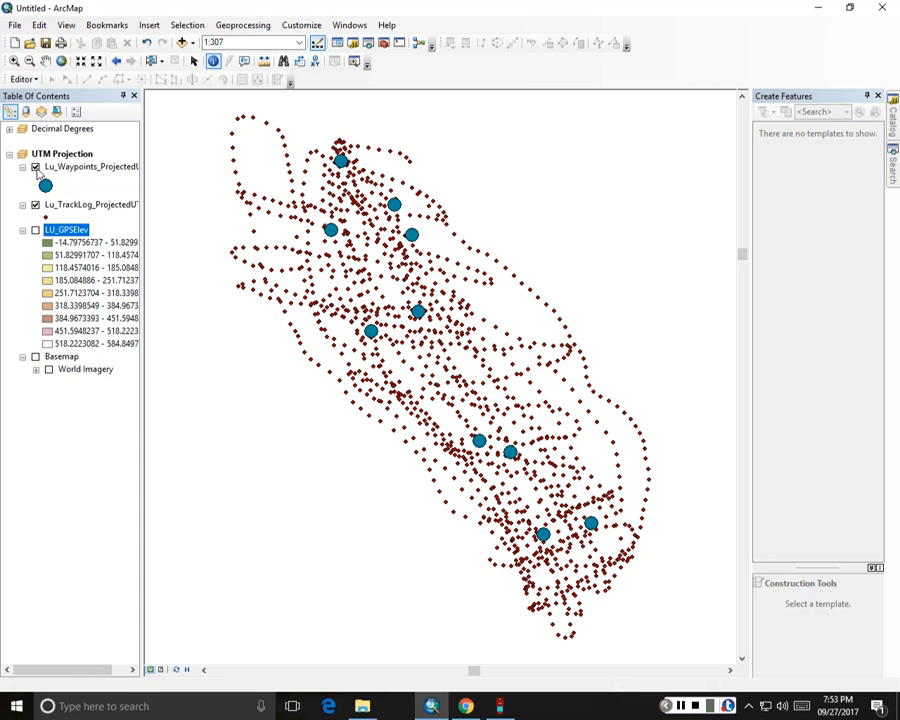
# - Start a new shapefile in the C:\GIS656\GPS folder with Polygon as its feature type
pyautogui.click(893, 122)
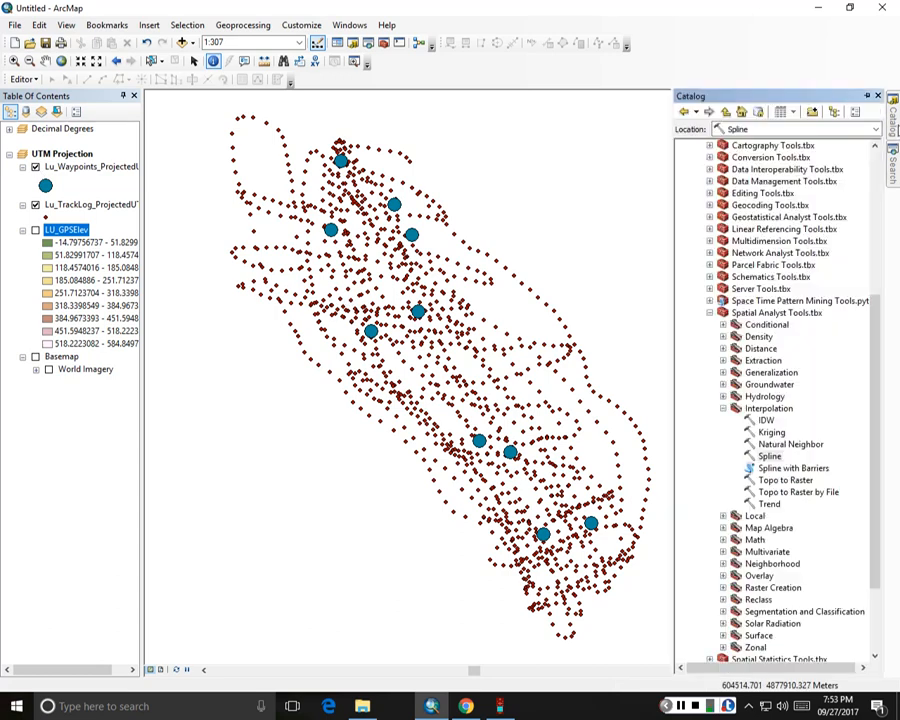
pyautogui.moveTo(878, 322); pyautogui.dragTo(866, 173)
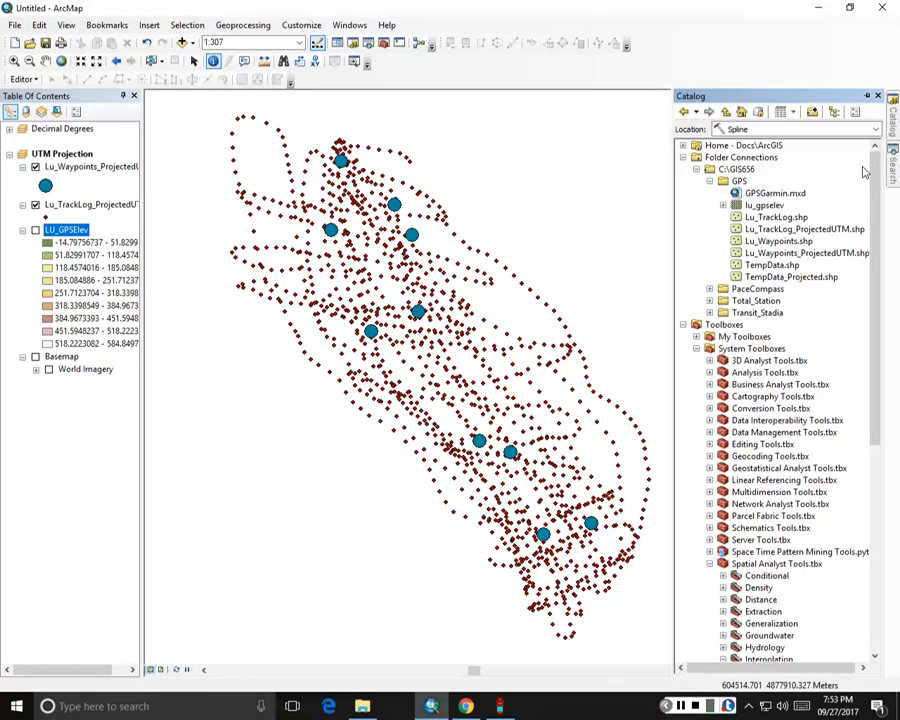
pyautogui.click(741, 184)
pyautogui.rightClick(741, 184)
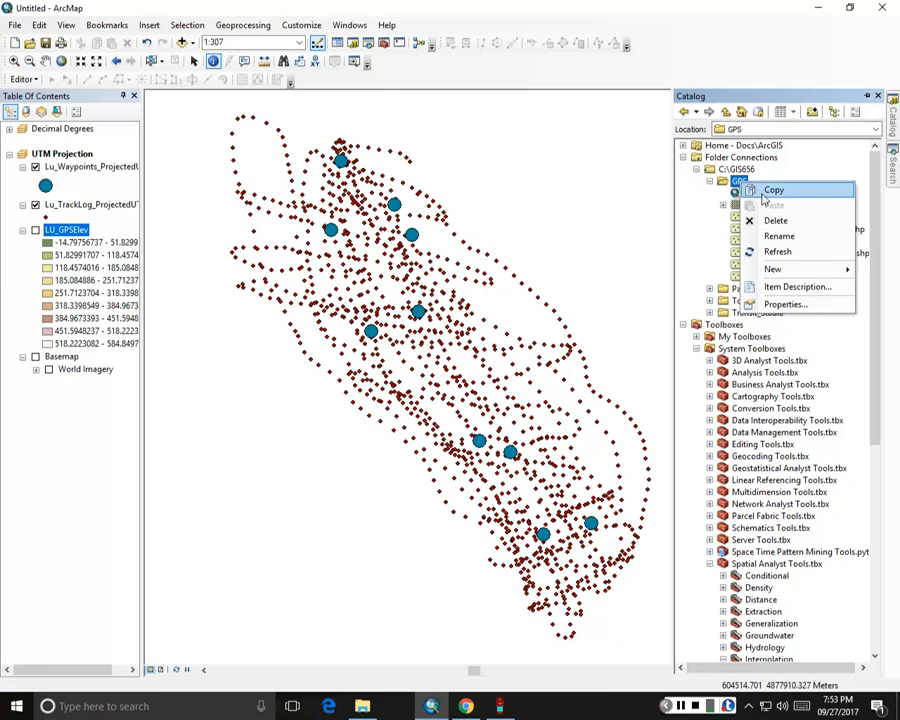
pyautogui.moveTo(772, 270)
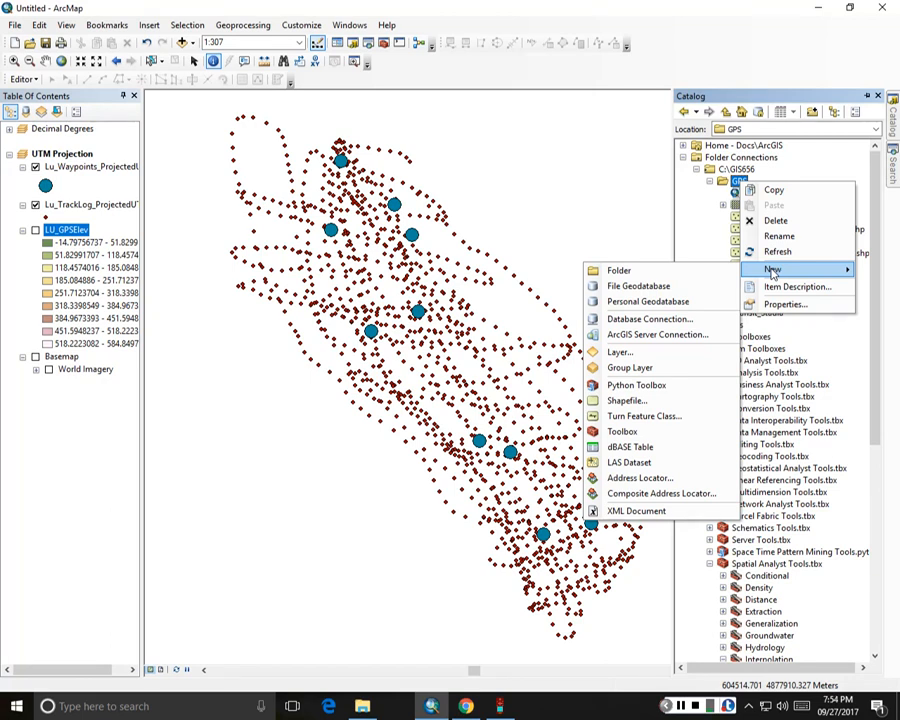
pyautogui.click(641, 401)
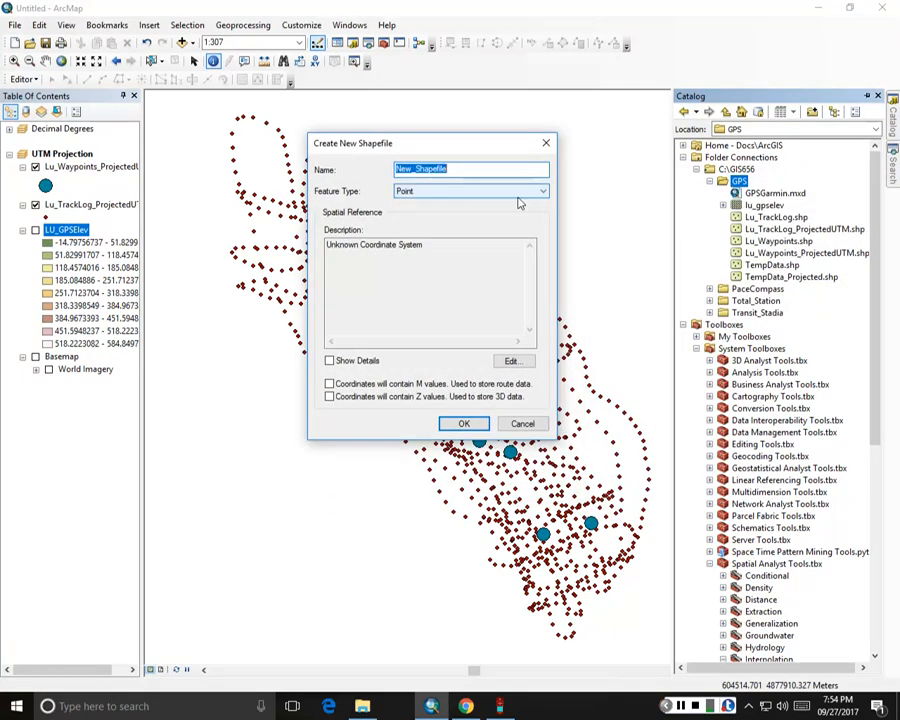
pyautogui.click(541, 192)
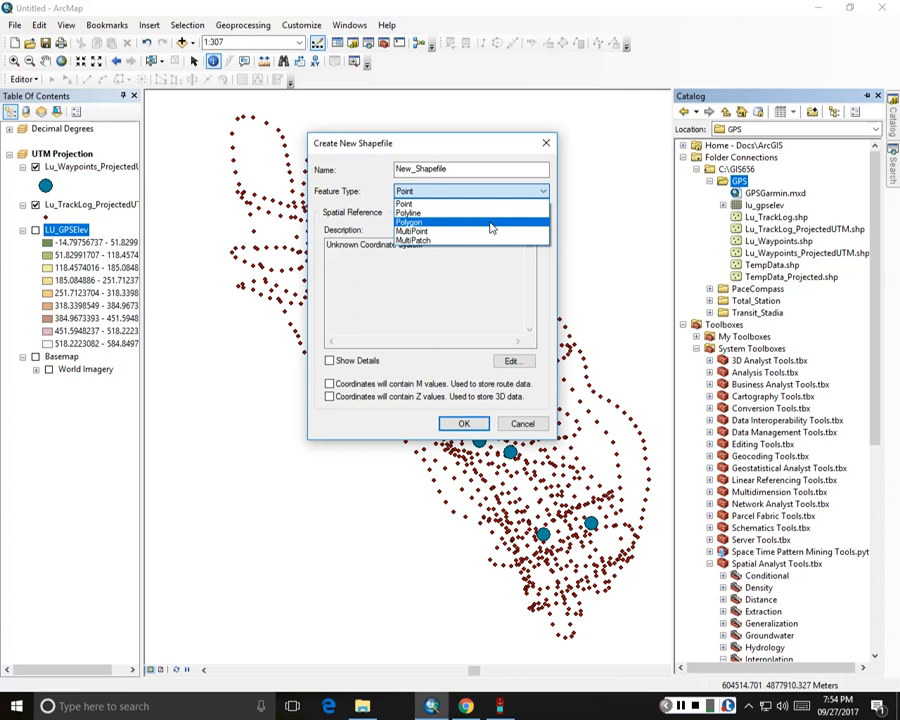
pyautogui.click(490, 222)
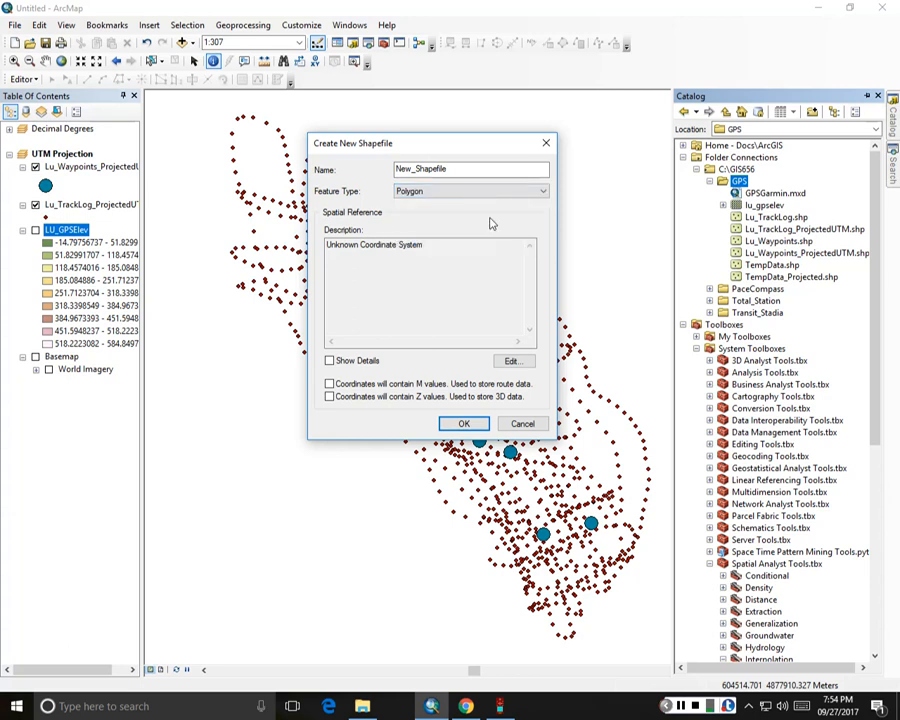
# - Name the new polygon shapefile Poly_mask and create it without a defined coordinate system
pyautogui.doubleClick(500, 169)
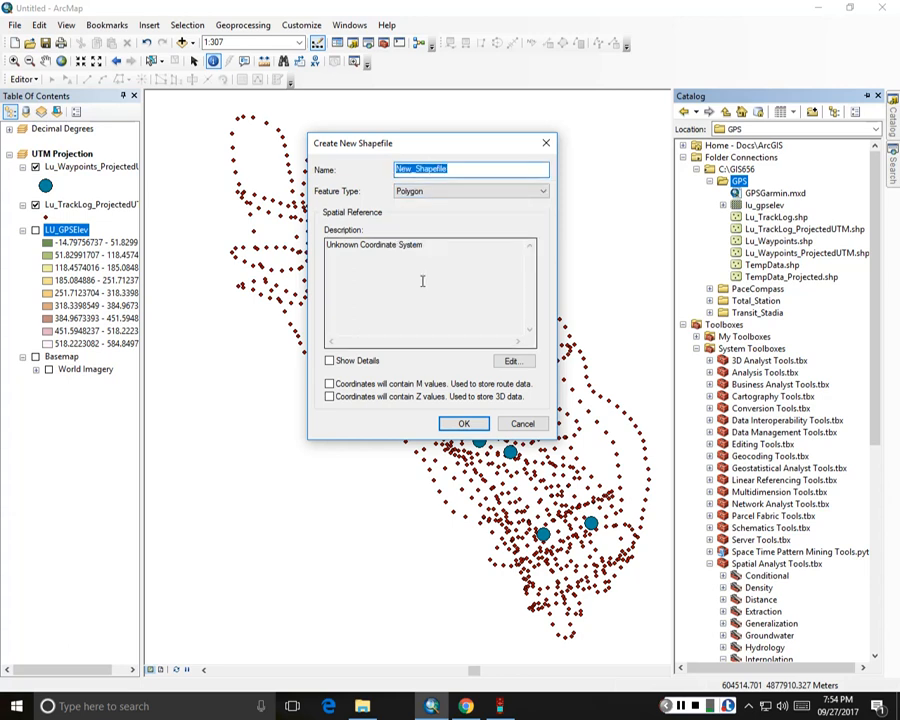
pyautogui.write('P')
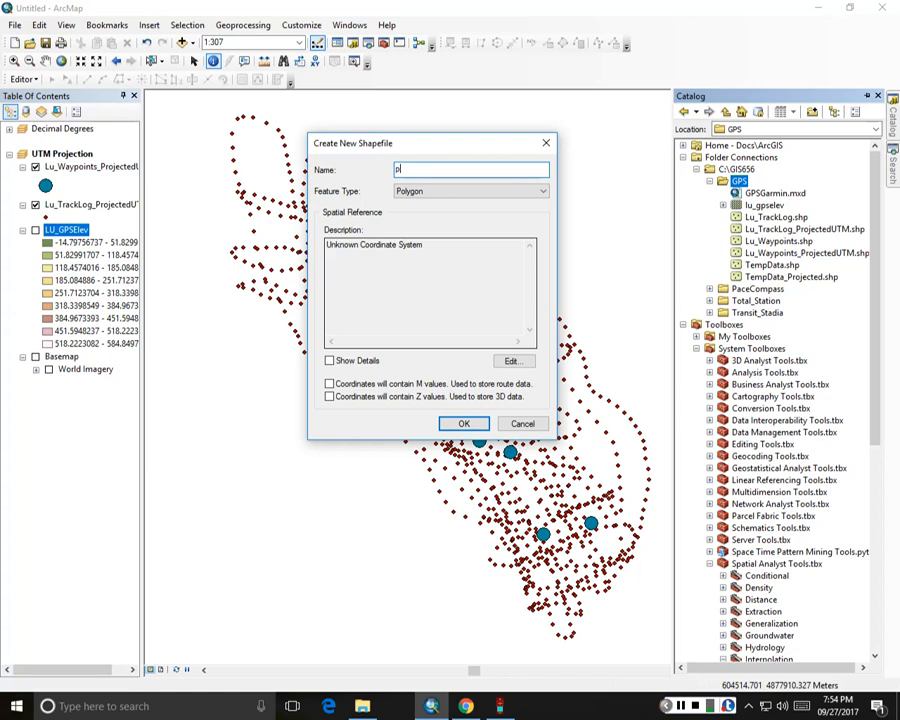
pyautogui.write('oly_')
pyautogui.write('makr')
pyautogui.press('BackSpace')
pyautogui.press('BackSpace')
pyautogui.write('sk')
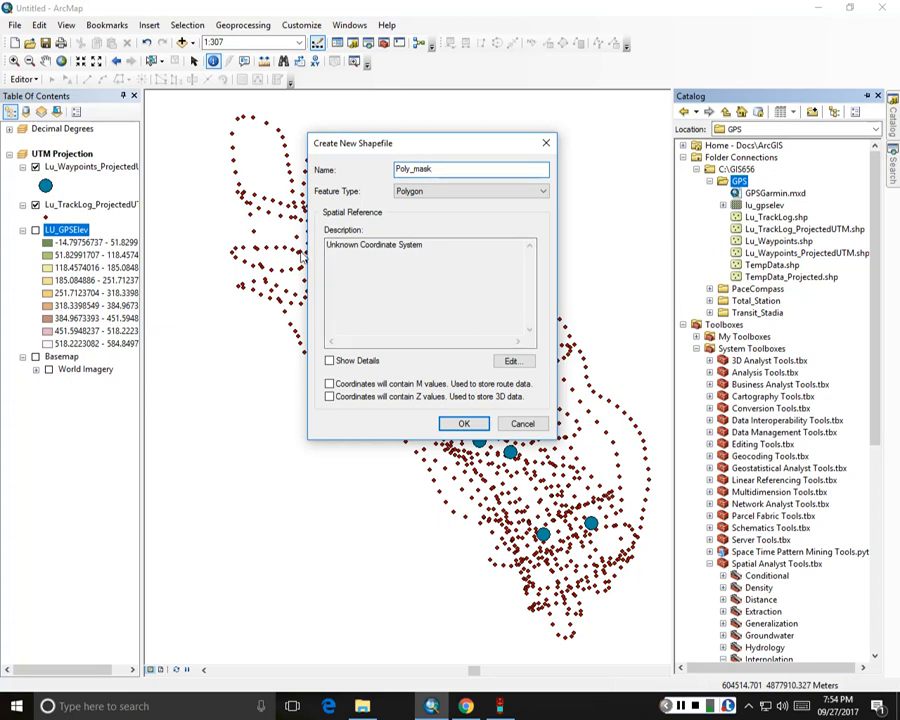
pyautogui.click(466, 426)
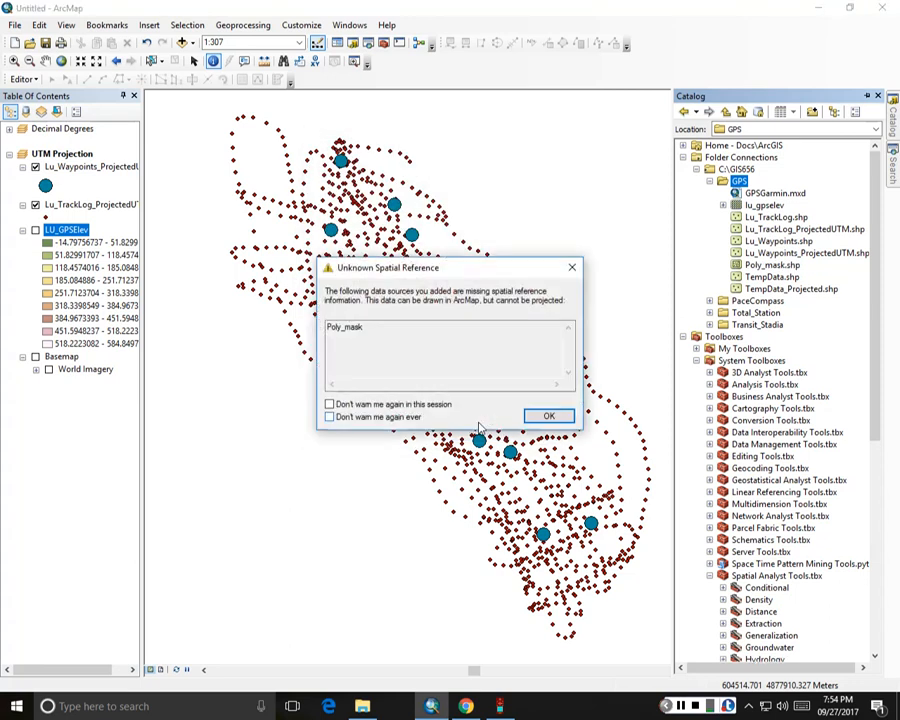
pyautogui.press('Return')
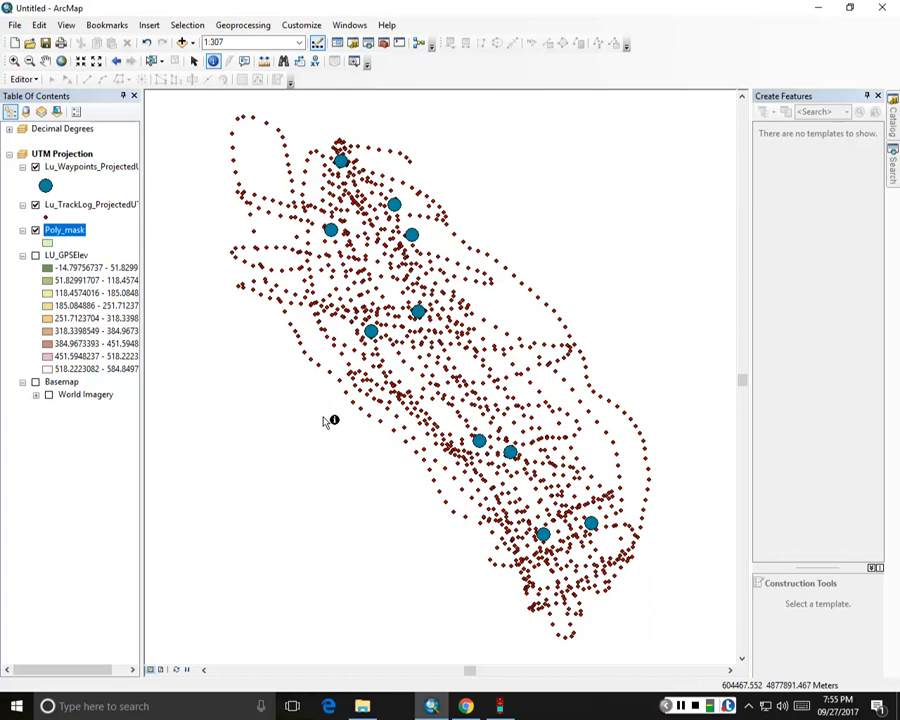
# - Start an edit session despite the Poly_mask spatial reference mismatch and choose the Poly_mask template for drawing a polygon
pyautogui.click(24, 79)
pyautogui.click(46, 96)
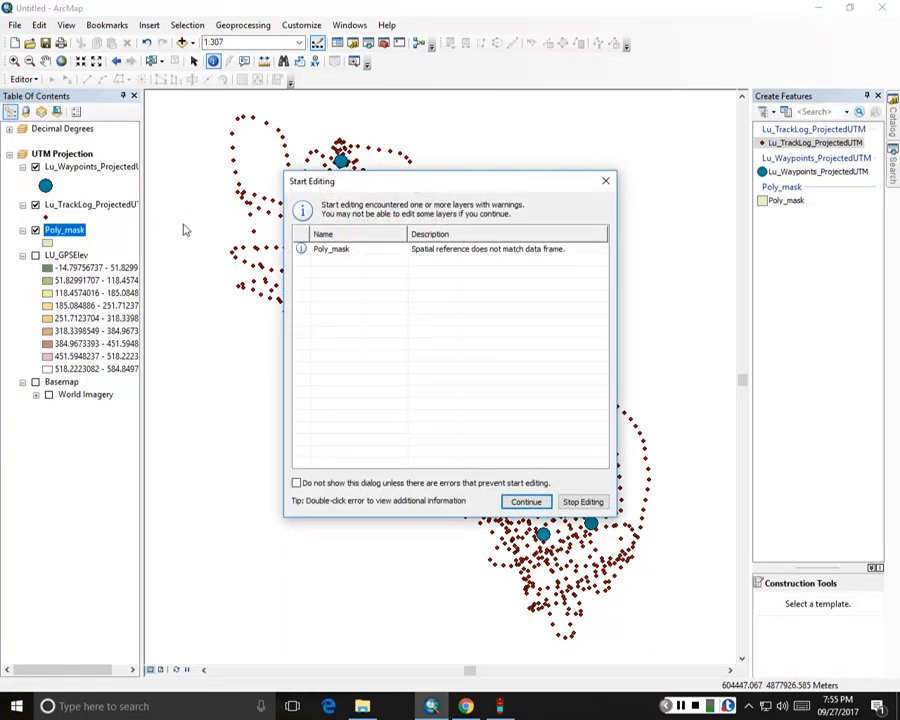
pyautogui.click(786, 202)
pyautogui.click(610, 200)
pyautogui.click(398, 250)
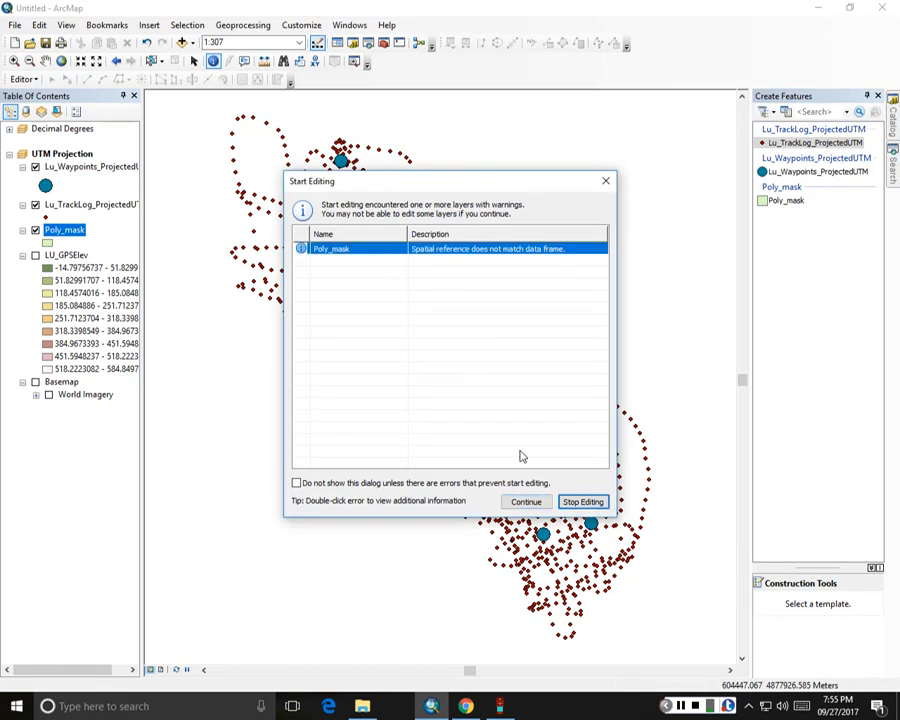
pyautogui.click(527, 502)
pyautogui.click(785, 201)
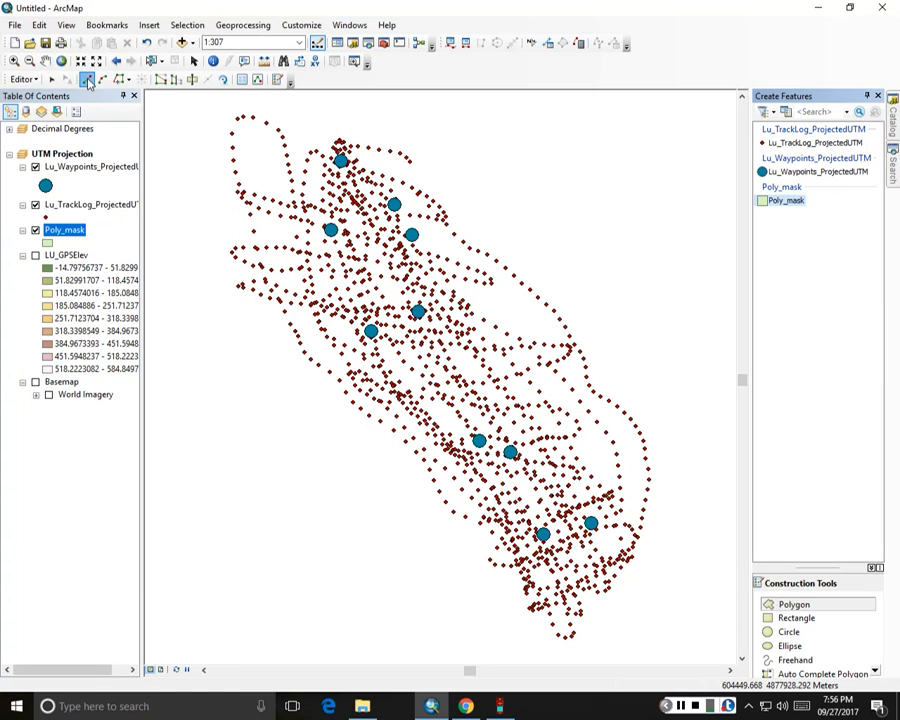
# - Start the Poly_mask polygon at the northwestern tip of the track log and place vertices on outer points along the northern edge
pyautogui.click(243, 117)
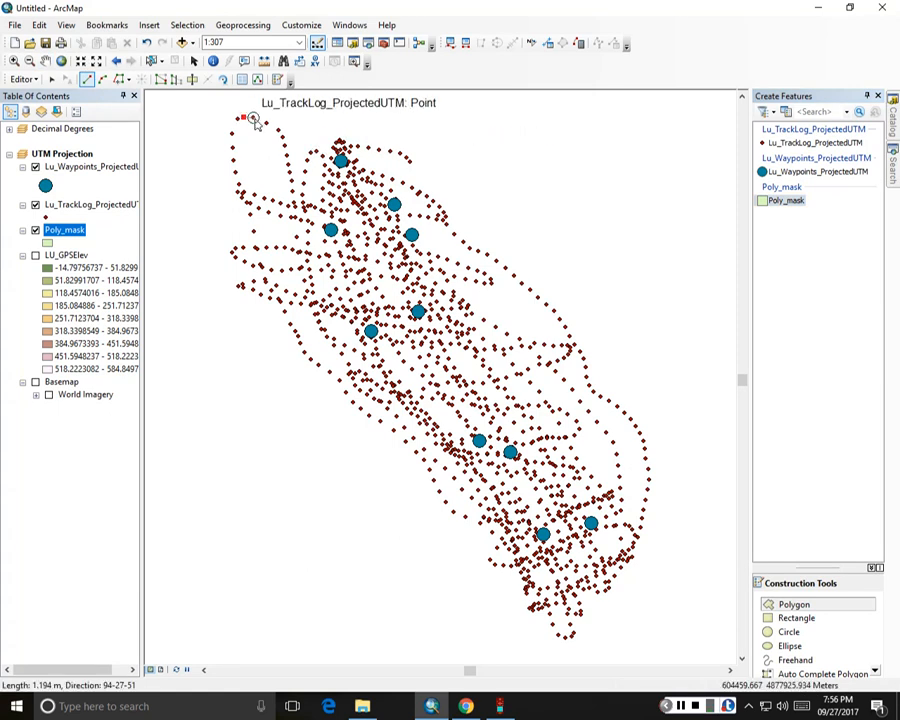
pyautogui.click(253, 118)
pyautogui.click(266, 123)
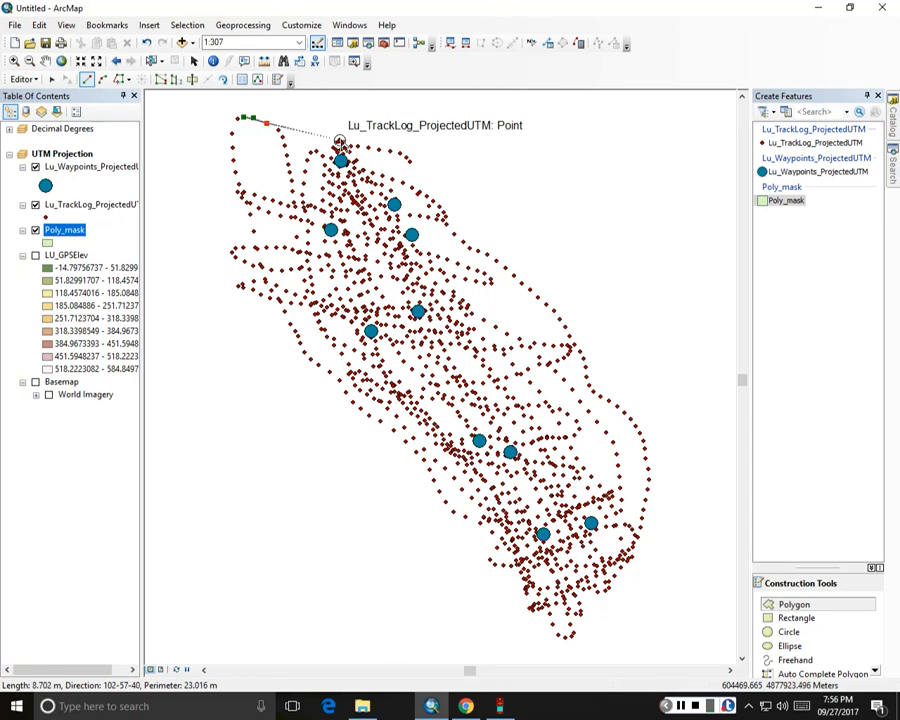
pyautogui.click(340, 141)
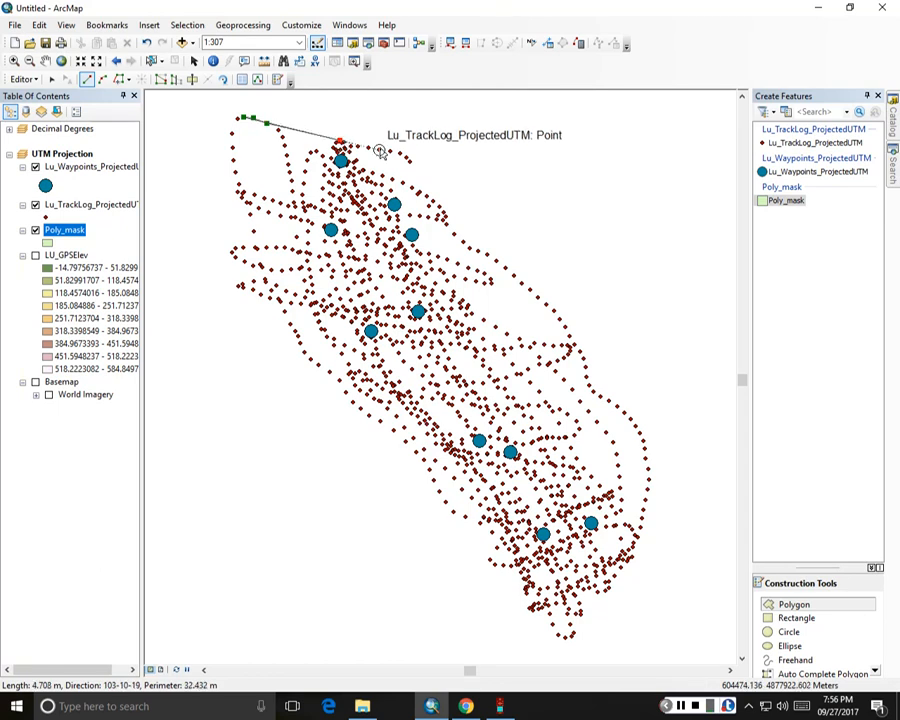
pyautogui.click(379, 150)
pyautogui.click(391, 151)
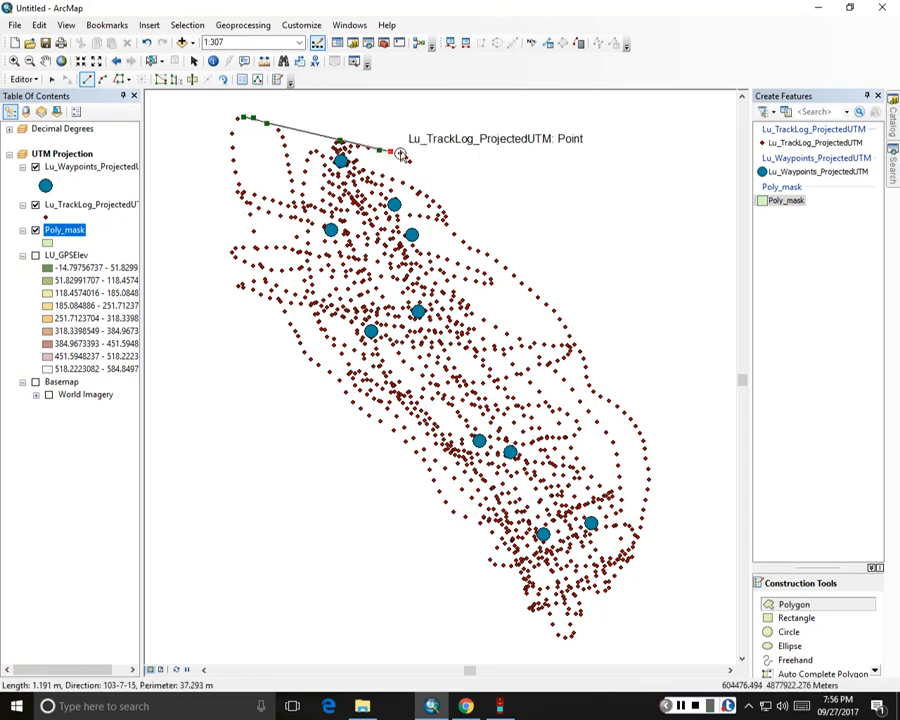
pyautogui.click(401, 155)
pyautogui.click(406, 157)
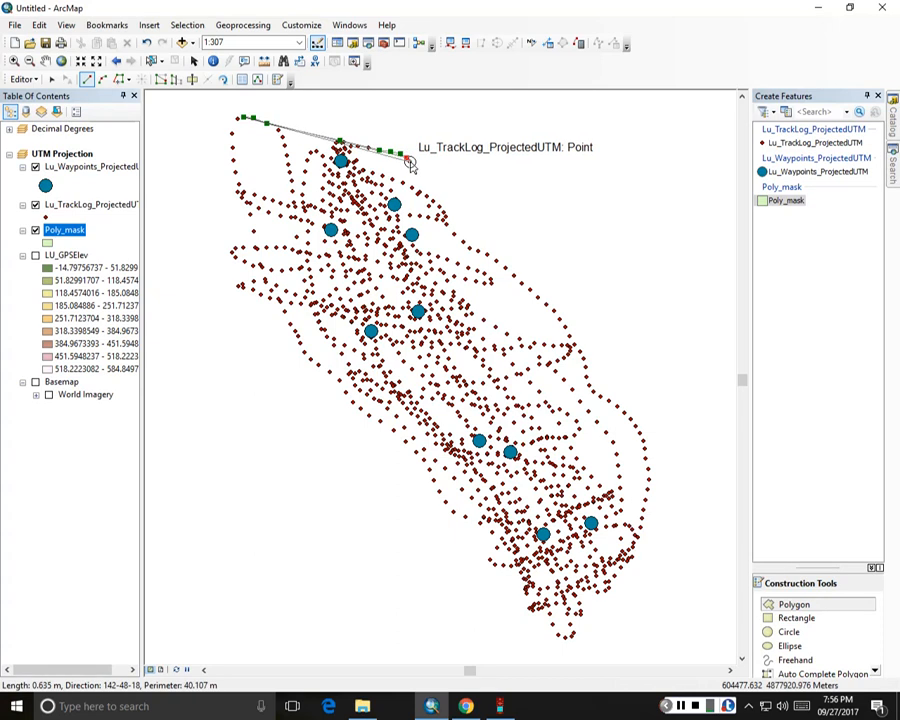
pyautogui.click(442, 215)
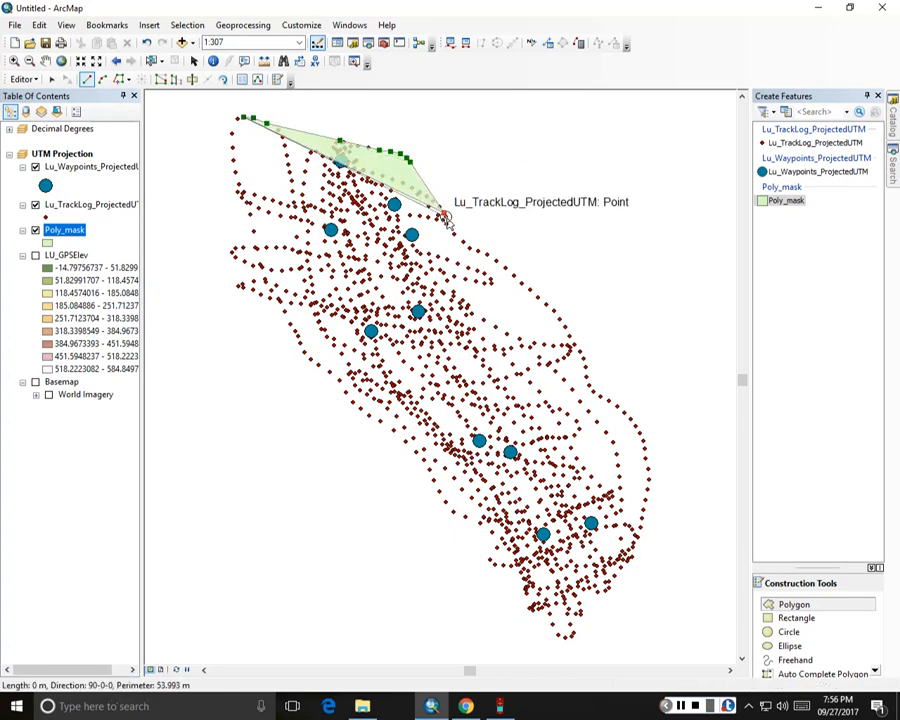
# - Continue the polygon boundary southeast, snapping vertices to the outermost track log points along the northeastern edge
pyautogui.click(487, 255)
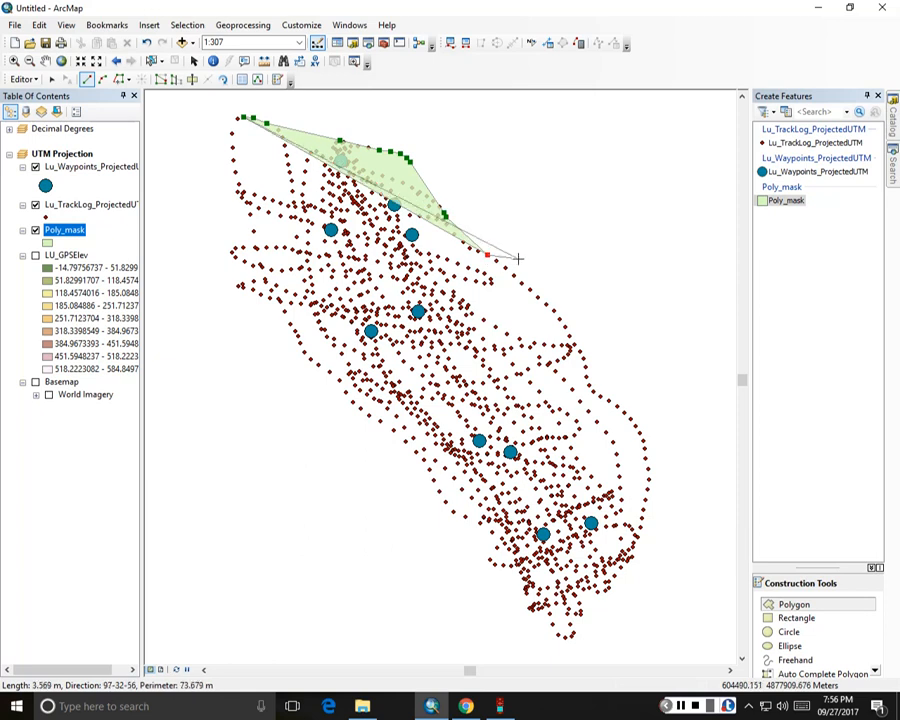
pyautogui.click(497, 262)
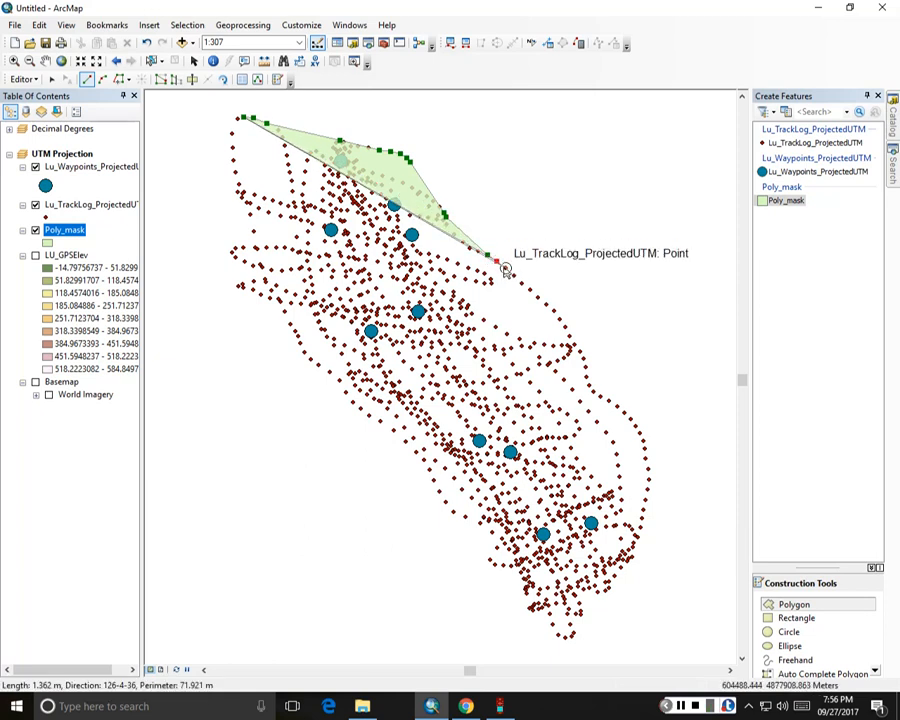
pyautogui.click(506, 268)
pyautogui.click(514, 276)
pyautogui.click(522, 283)
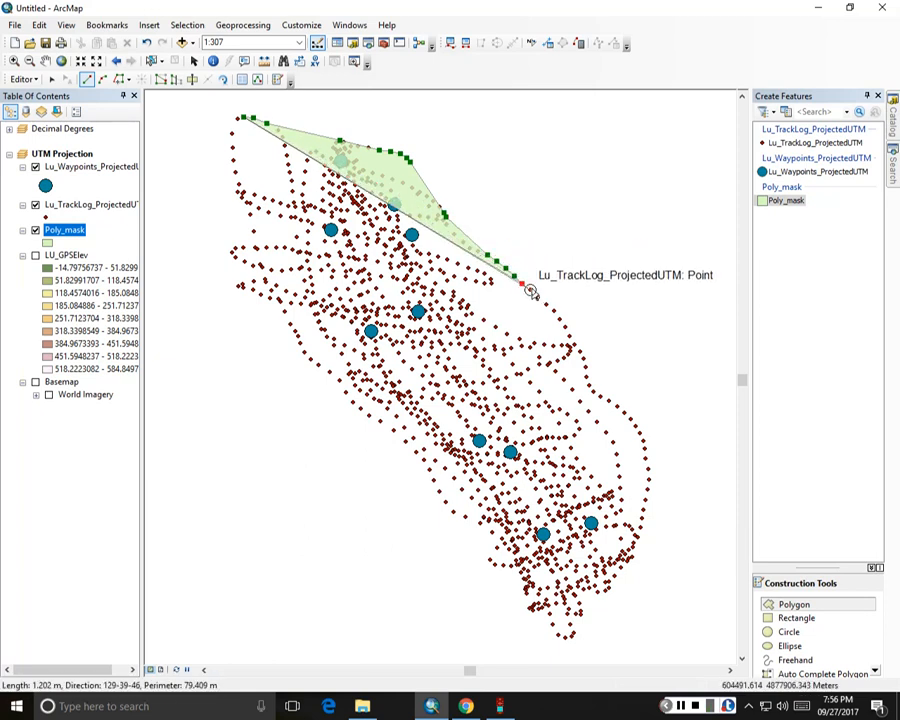
pyautogui.click(530, 290)
pyautogui.click(537, 298)
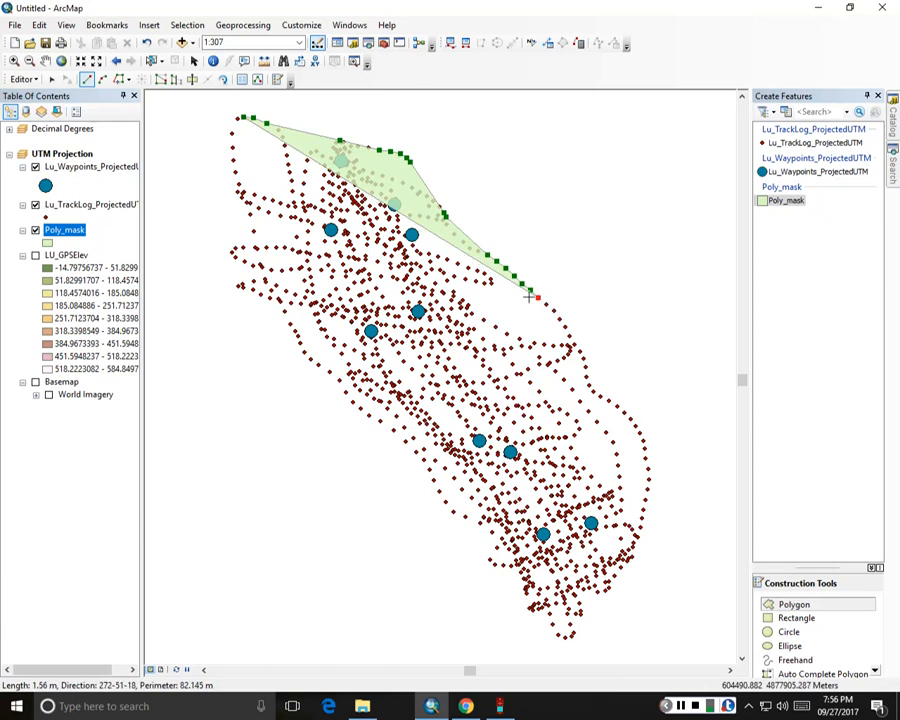
pyautogui.click(546, 304)
pyautogui.click(554, 310)
pyautogui.click(560, 319)
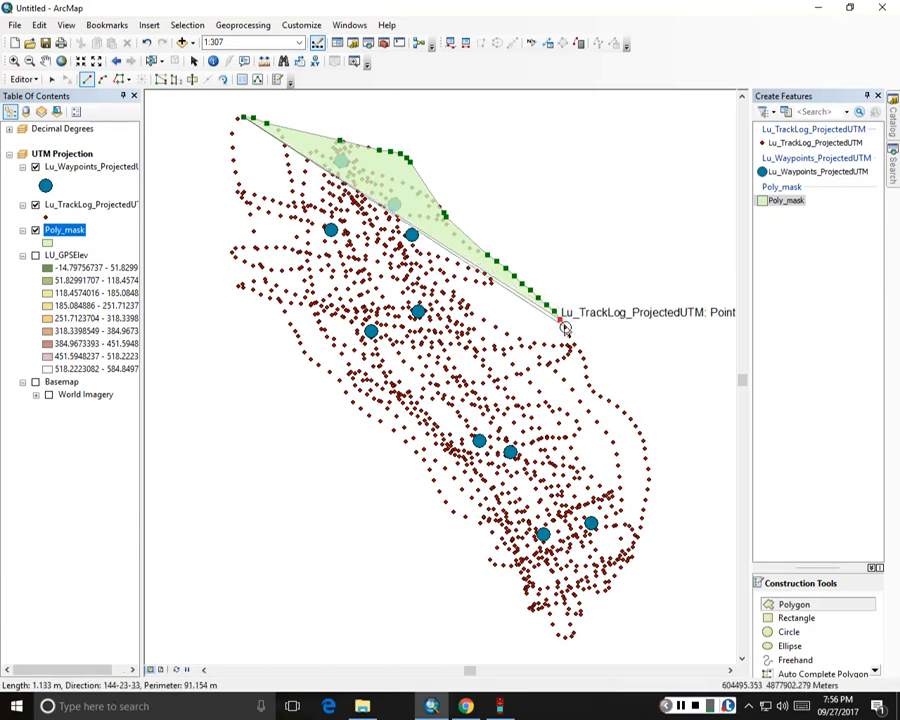
pyautogui.click(566, 327)
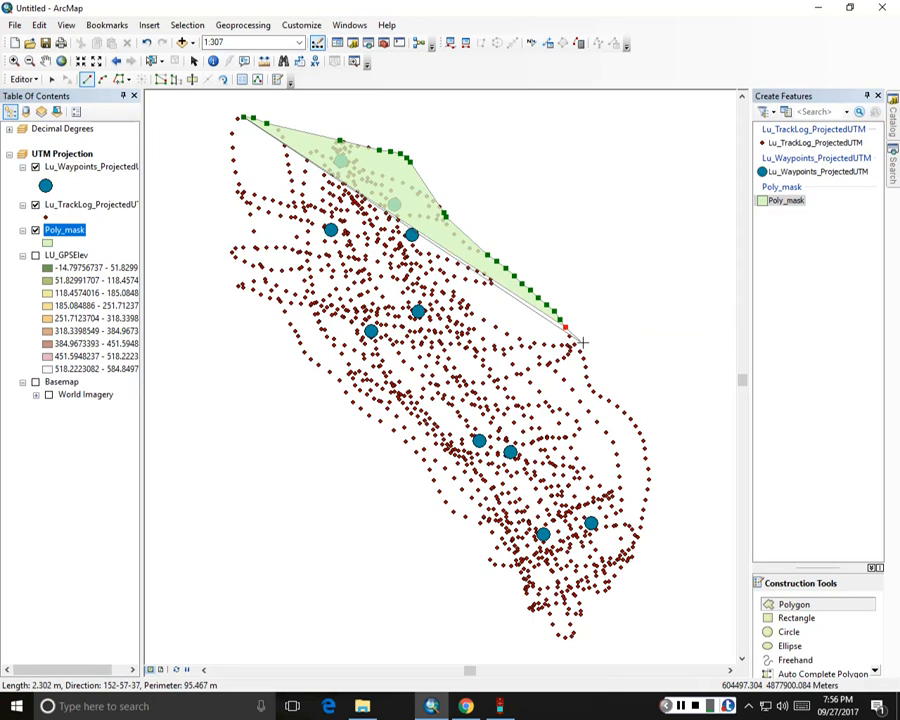
pyautogui.click(579, 347)
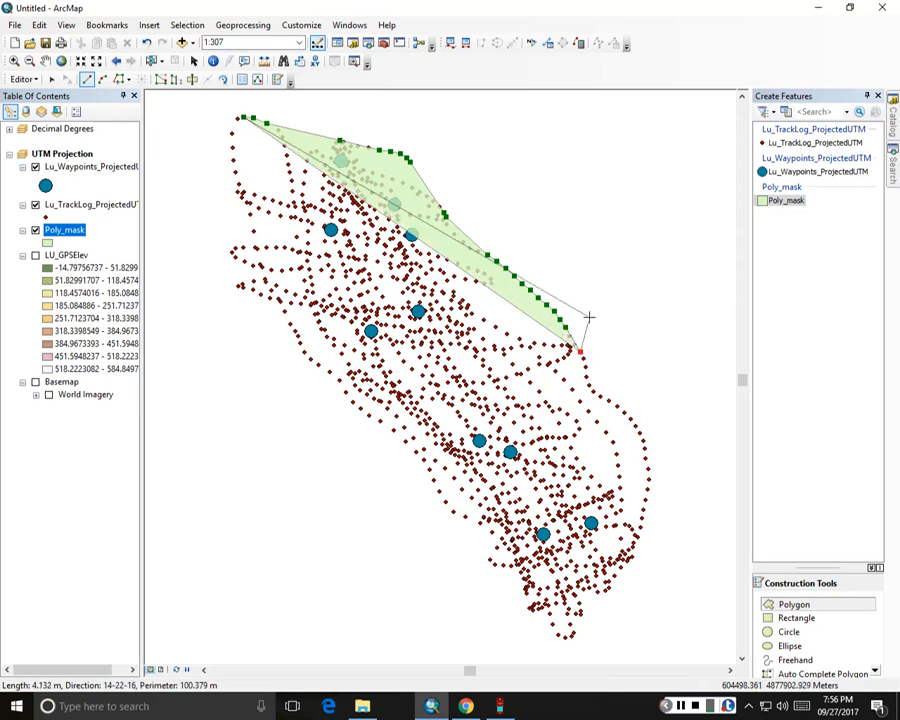
# - Zoom in on the southeastern track log points and try to resume the sketch by editing its last vertex
pyautogui.click(14, 61)
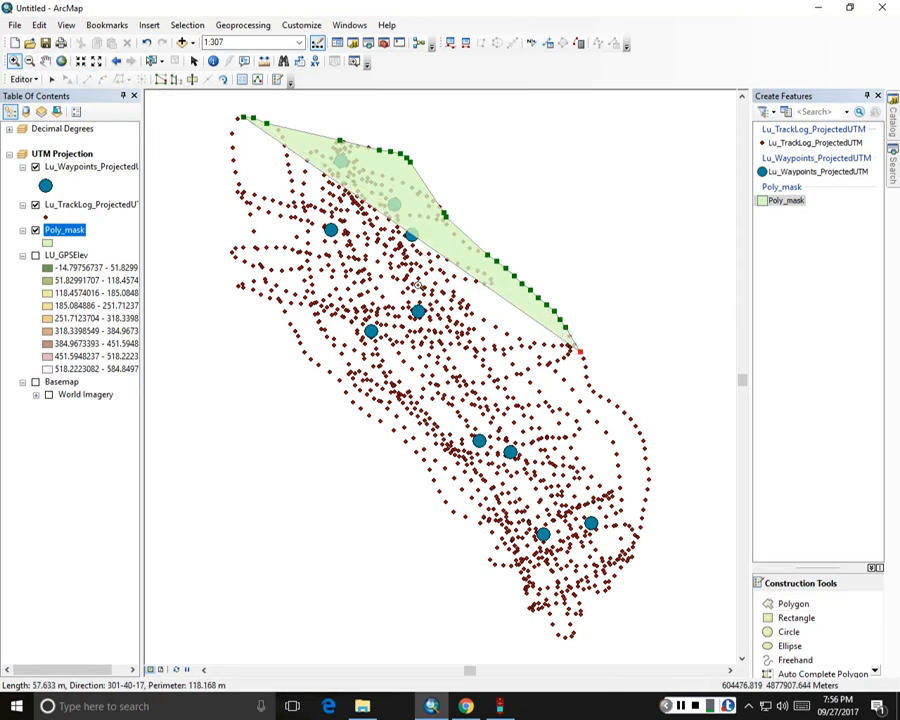
pyautogui.moveTo(446, 358); pyautogui.dragTo(683, 611)
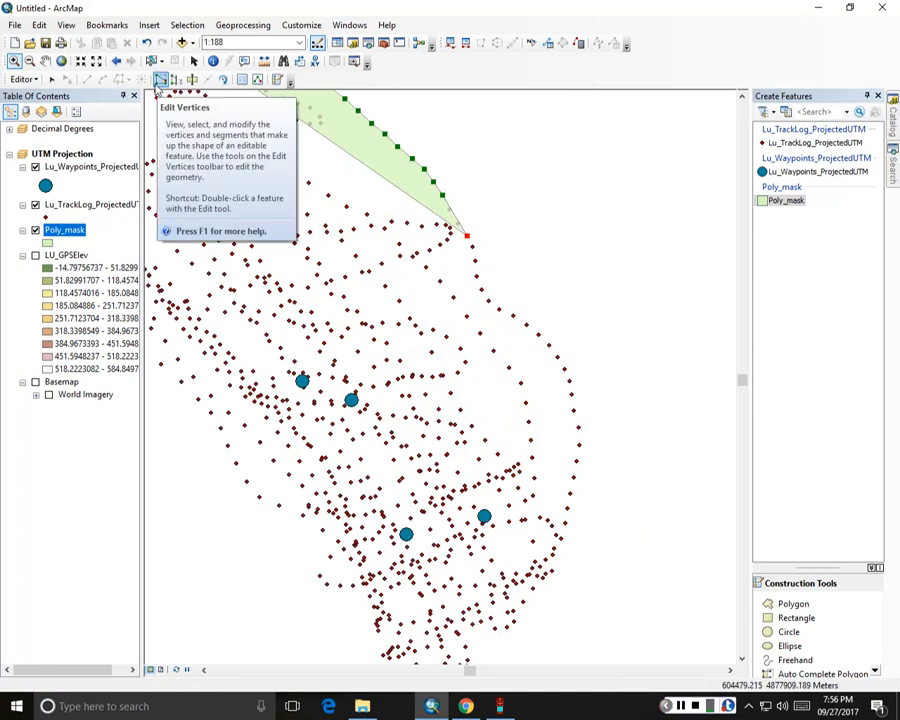
pyautogui.click(54, 81)
pyautogui.click(54, 81)
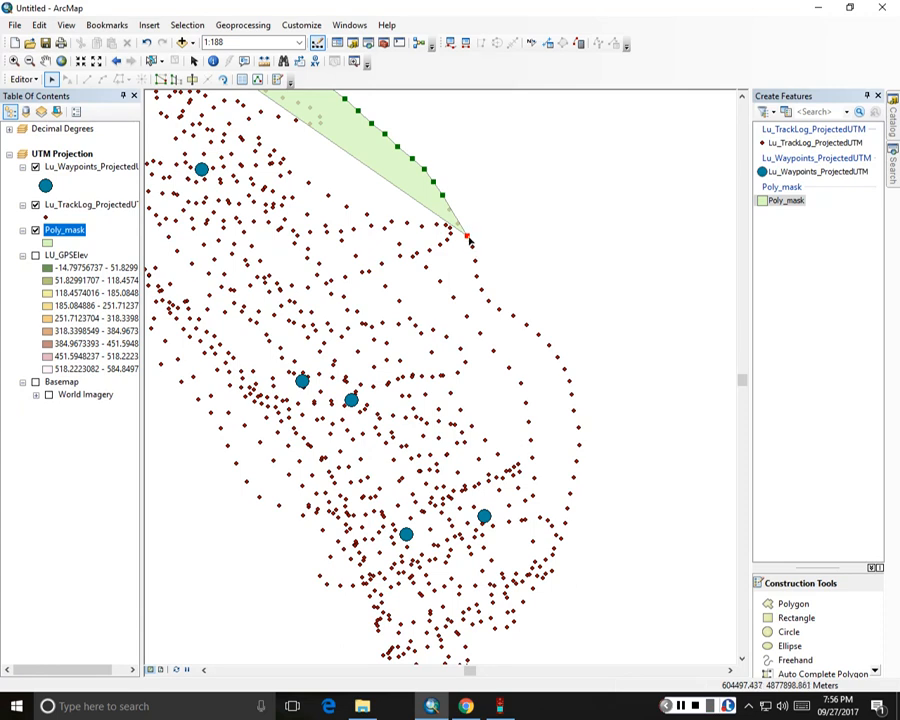
pyautogui.rightClick(467, 237)
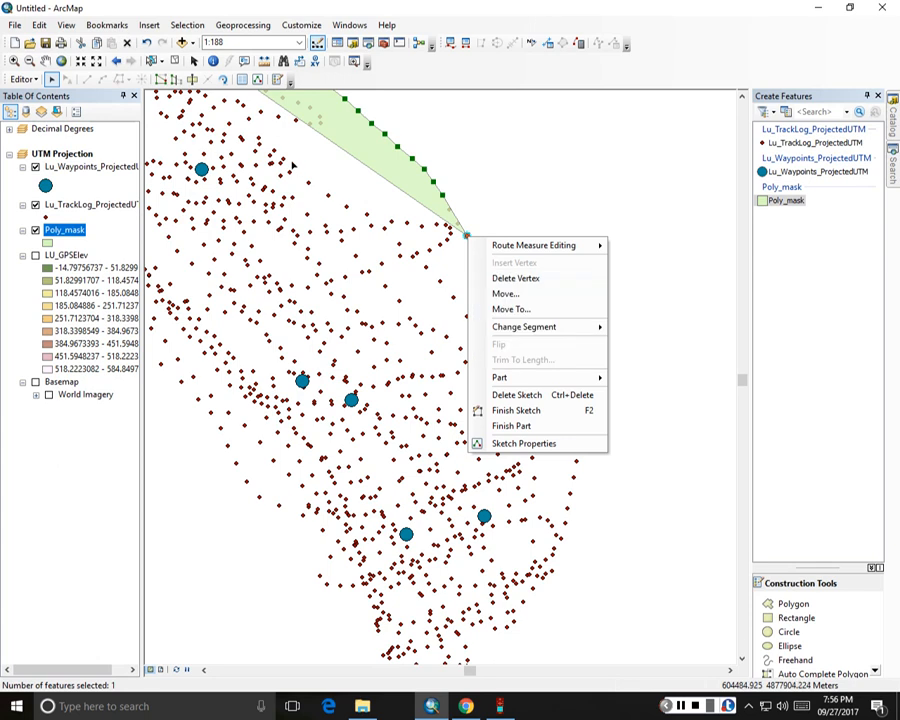
pyautogui.click(161, 80)
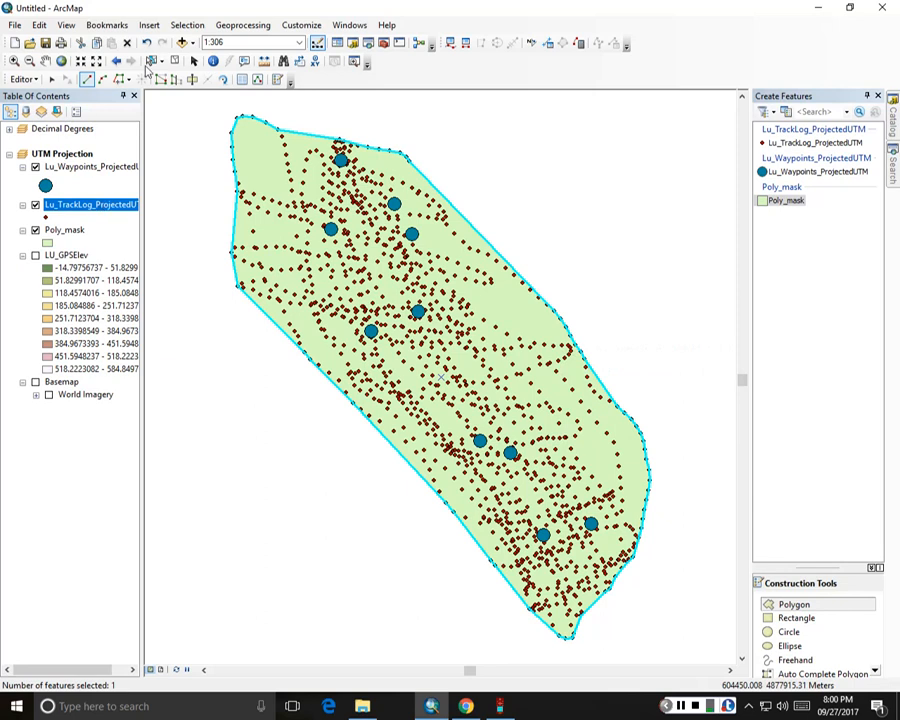
# - Clear the selection of the finished Poly_mask polygon
pyautogui.click(195, 62)
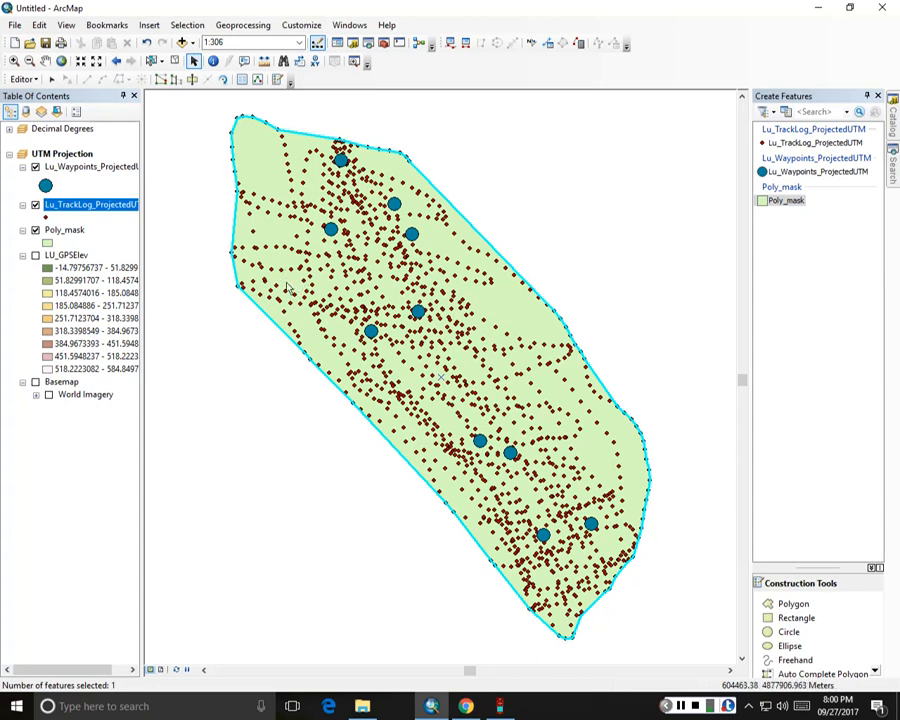
pyautogui.click(51, 80)
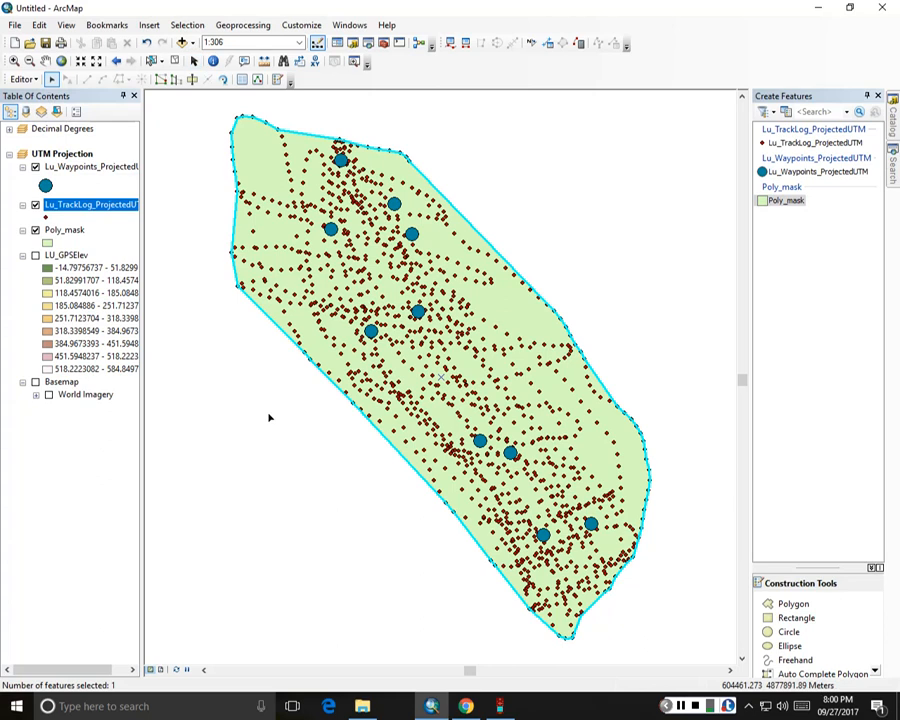
pyautogui.click(269, 418)
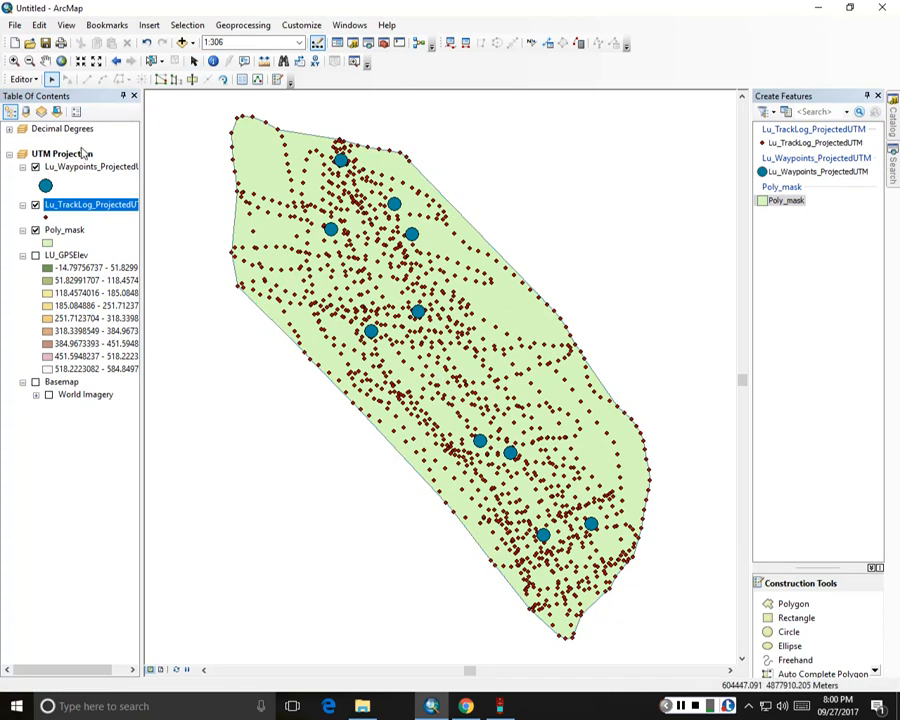
# - Save the Poly_mask edits and end the edit session
pyautogui.click(24, 79)
pyautogui.click(44, 118)
pyautogui.click(30, 84)
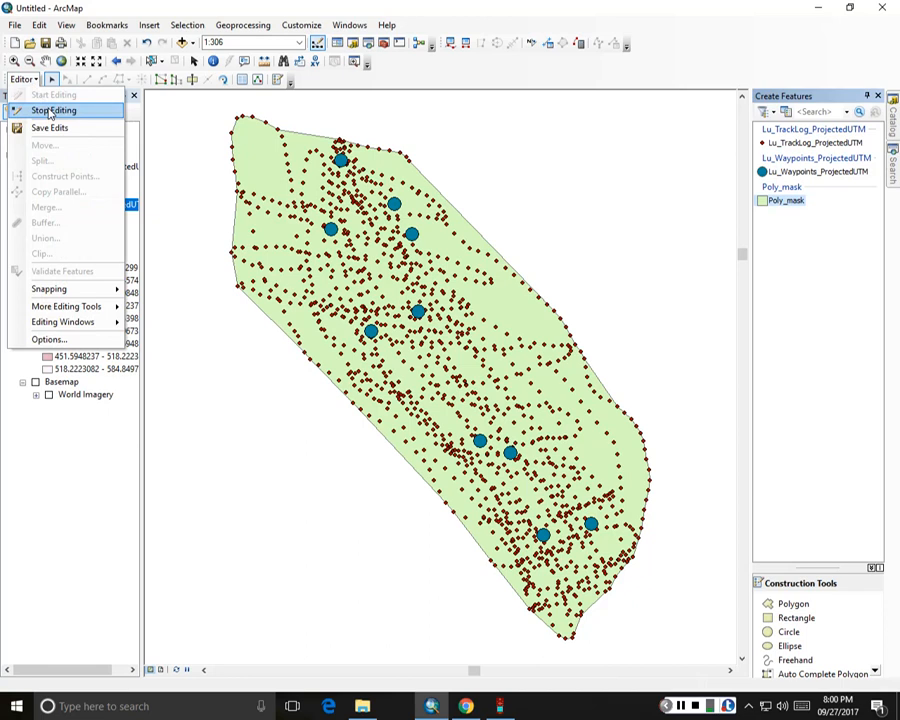
pyautogui.click(53, 110)
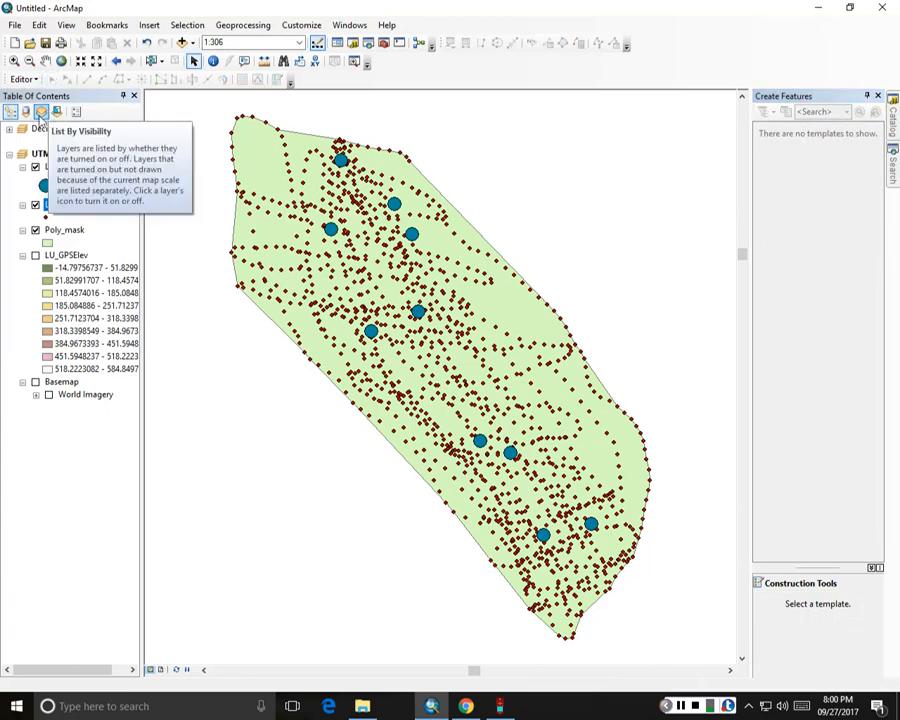
# - Select the Poly_mask layer and toggle the projected track log layer off and back on to check the polygon
pyautogui.click(74, 232)
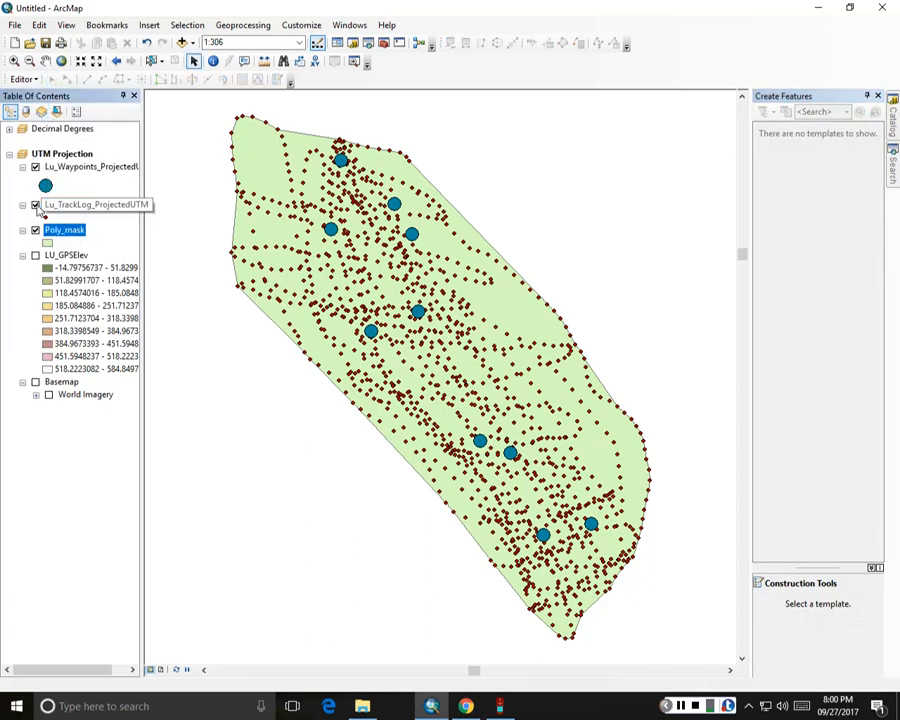
pyautogui.click(36, 206)
pyautogui.click(36, 206)
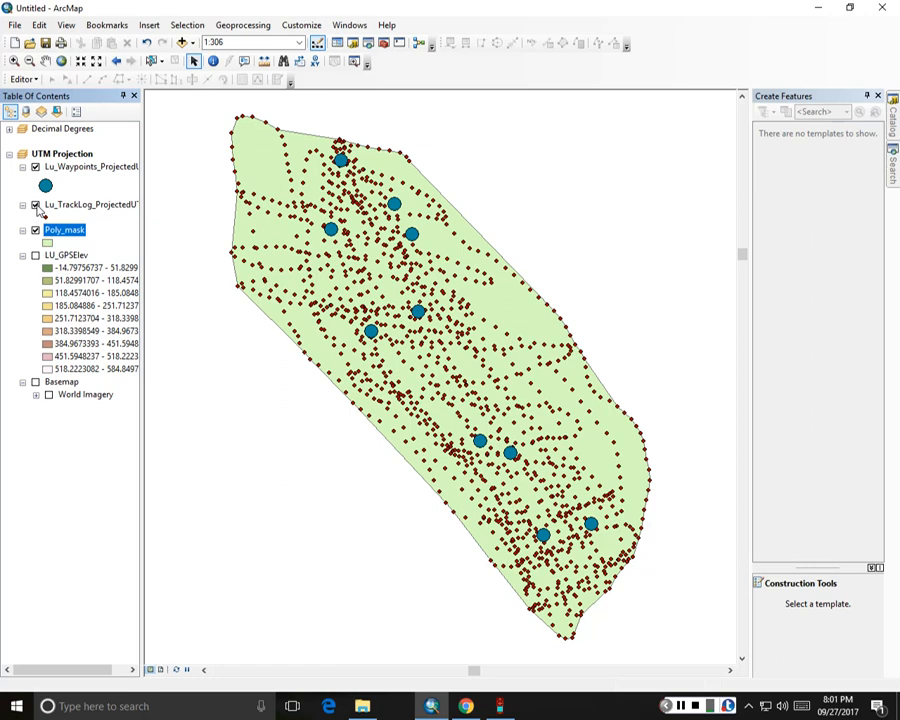
# - Browse the system toolboxes in the Catalog, collapsing Spatial Analyst Tools and expanding Conversion Tools
pyautogui.click(894, 120)
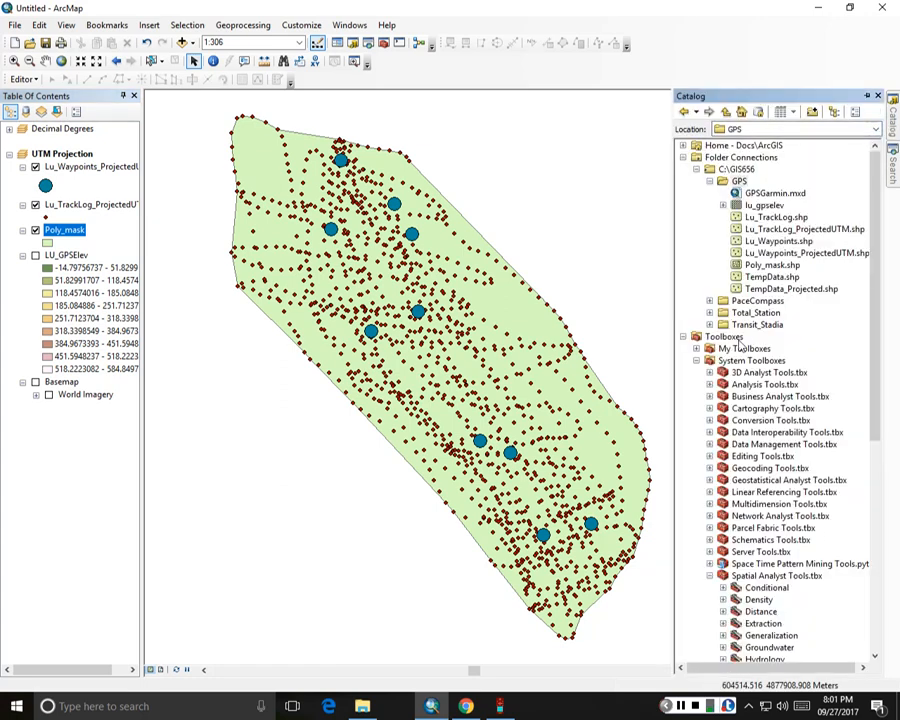
pyautogui.scroll(-4, 735, 350)
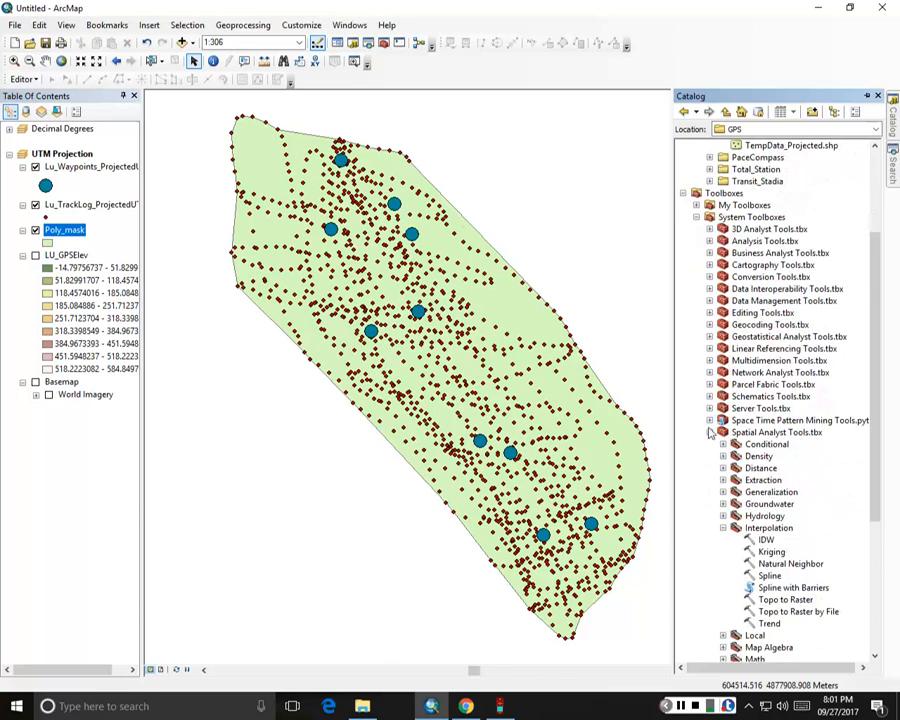
pyautogui.click(710, 432)
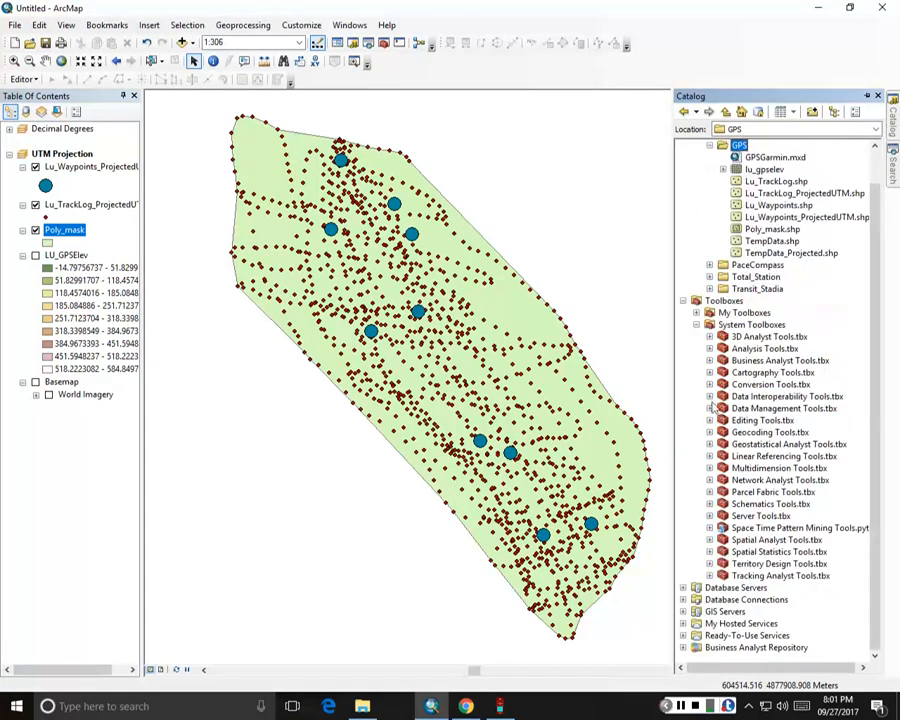
pyautogui.click(735, 326)
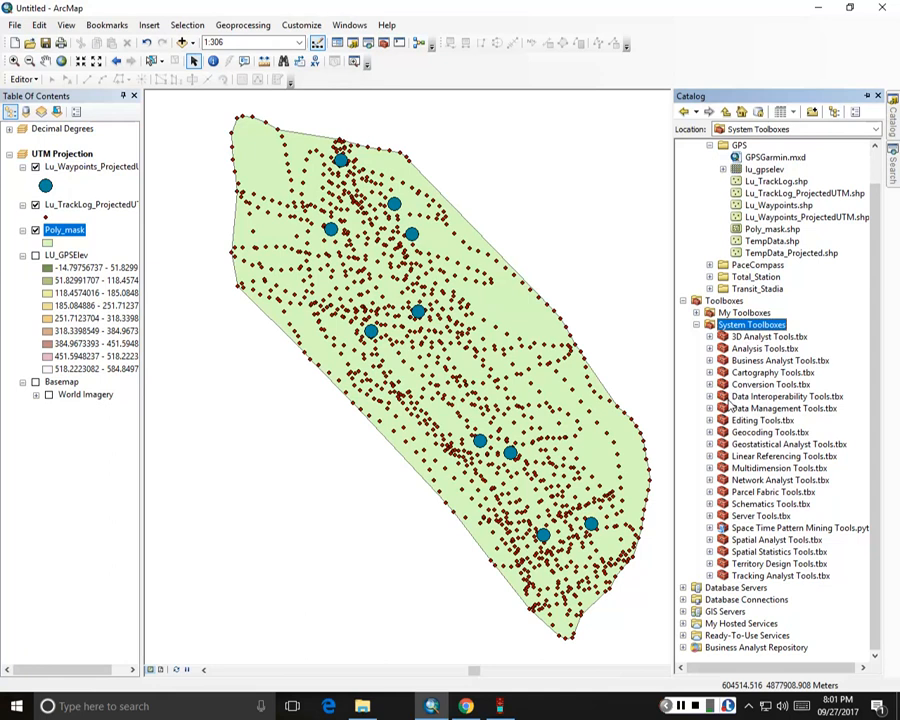
pyautogui.click(710, 384)
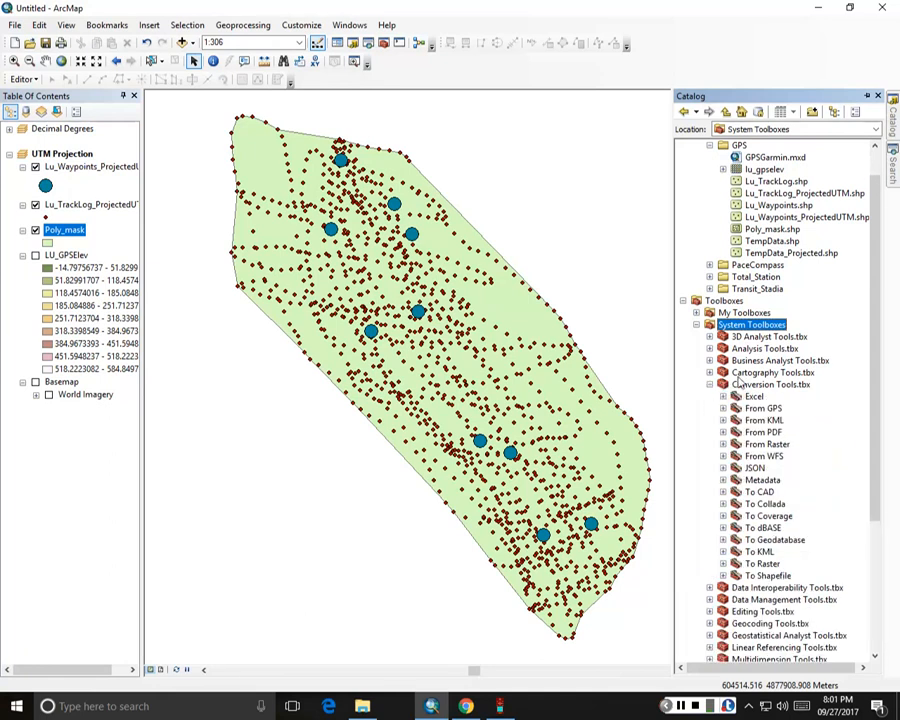
# - Open the Polygon to Raster tool from the To Raster toolset of Conversion Tools
pyautogui.click(745, 385)
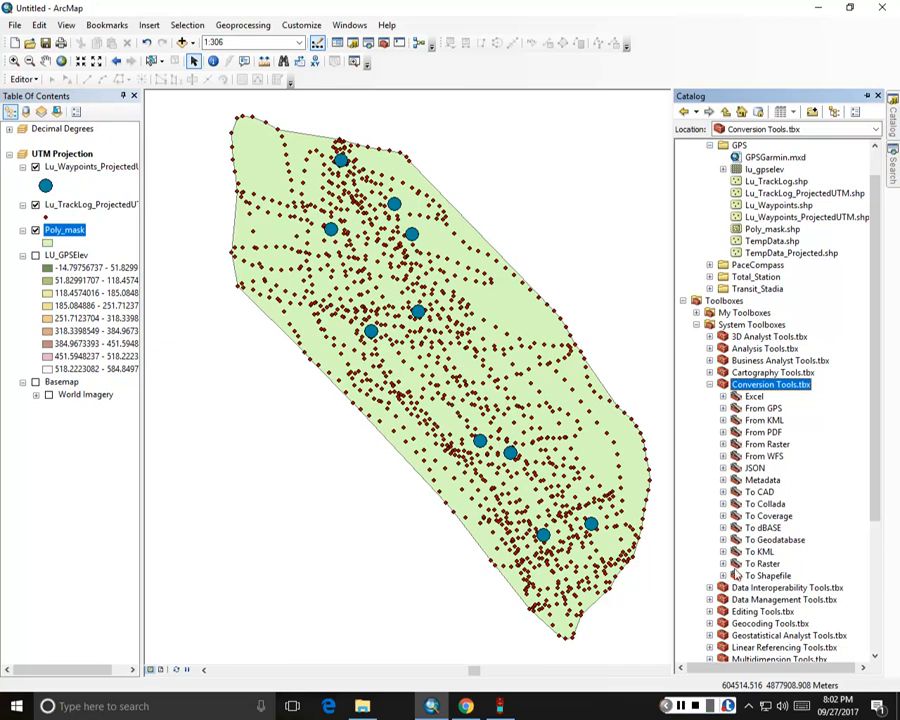
pyautogui.doubleClick(762, 564)
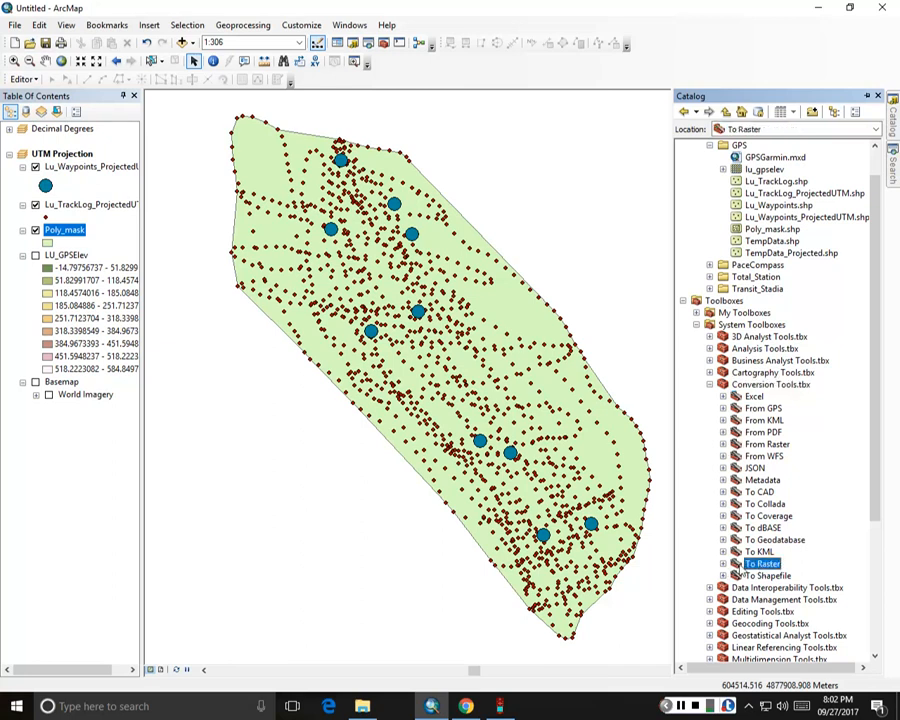
pyautogui.scroll(-8, 728, 564)
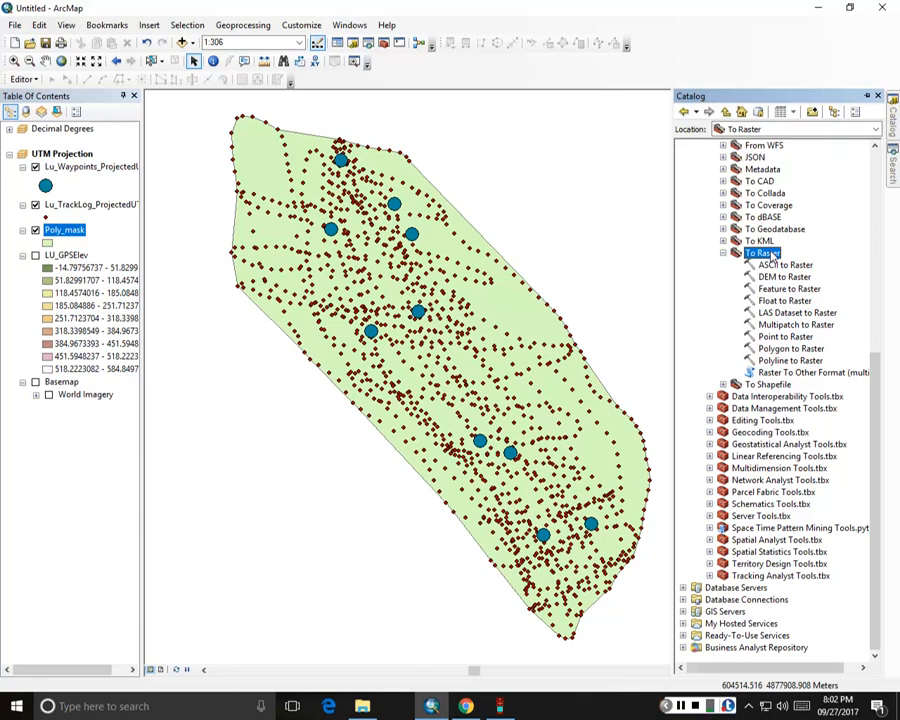
pyautogui.click(789, 349)
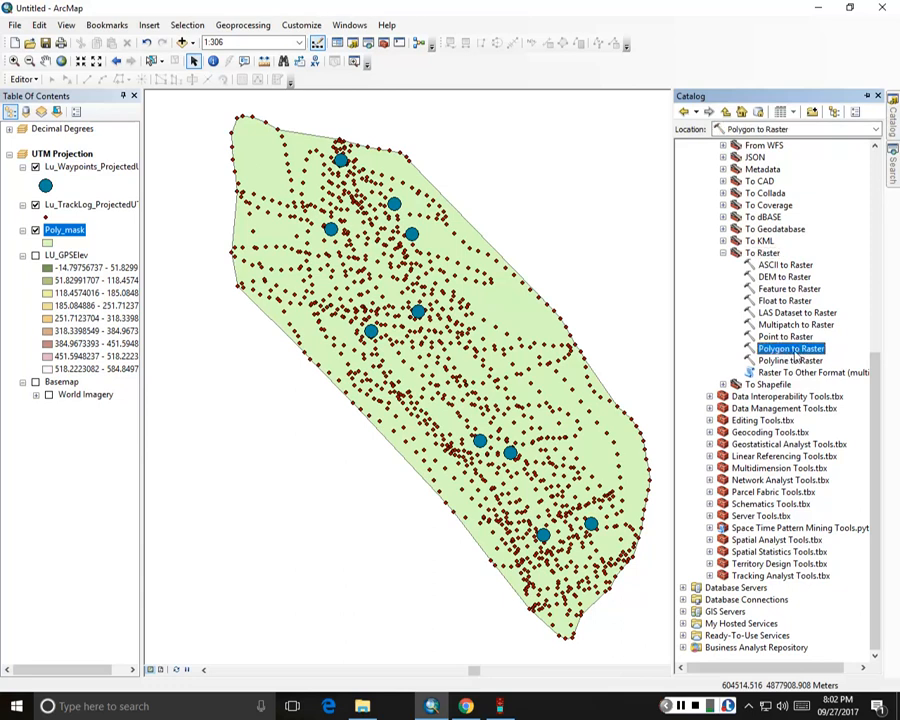
pyautogui.doubleClick(790, 349)
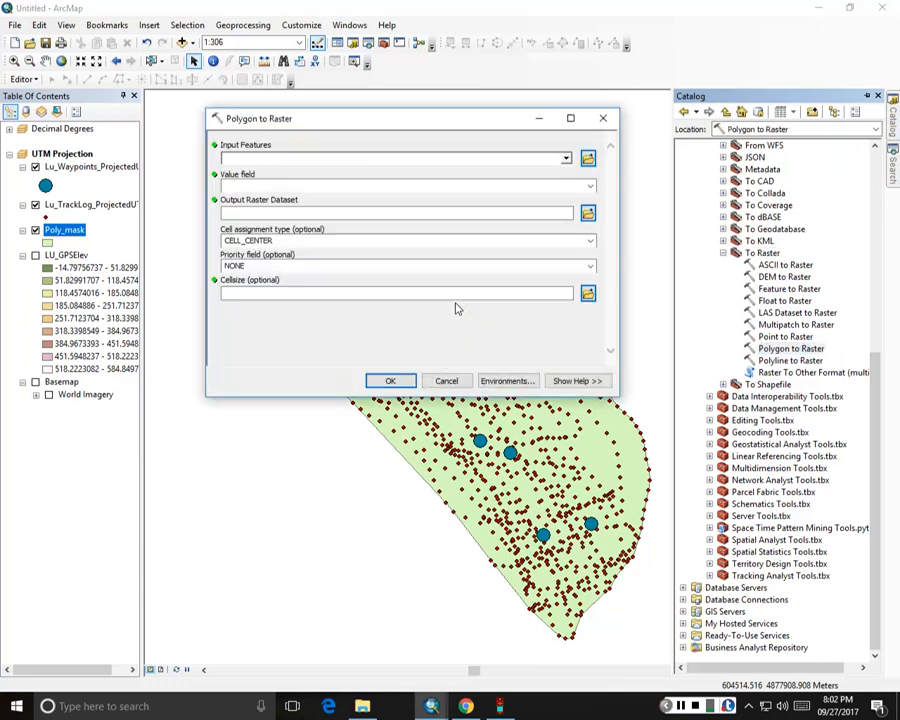
# - Set Poly_mask as the input features and Id as the value field for the Polygon to Raster conversion
pyautogui.click(566, 159)
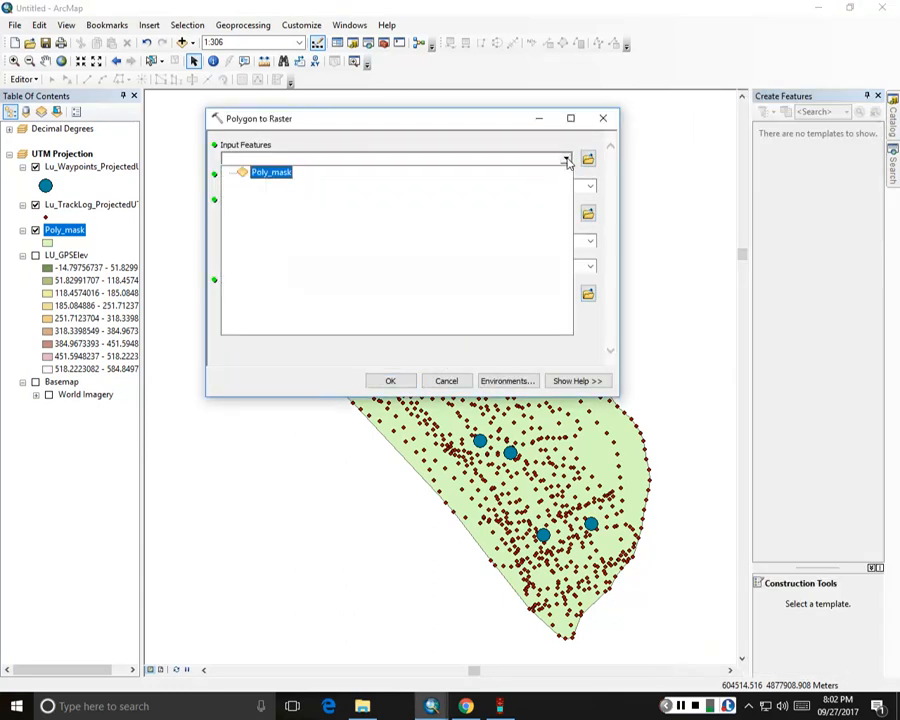
pyautogui.click(268, 174)
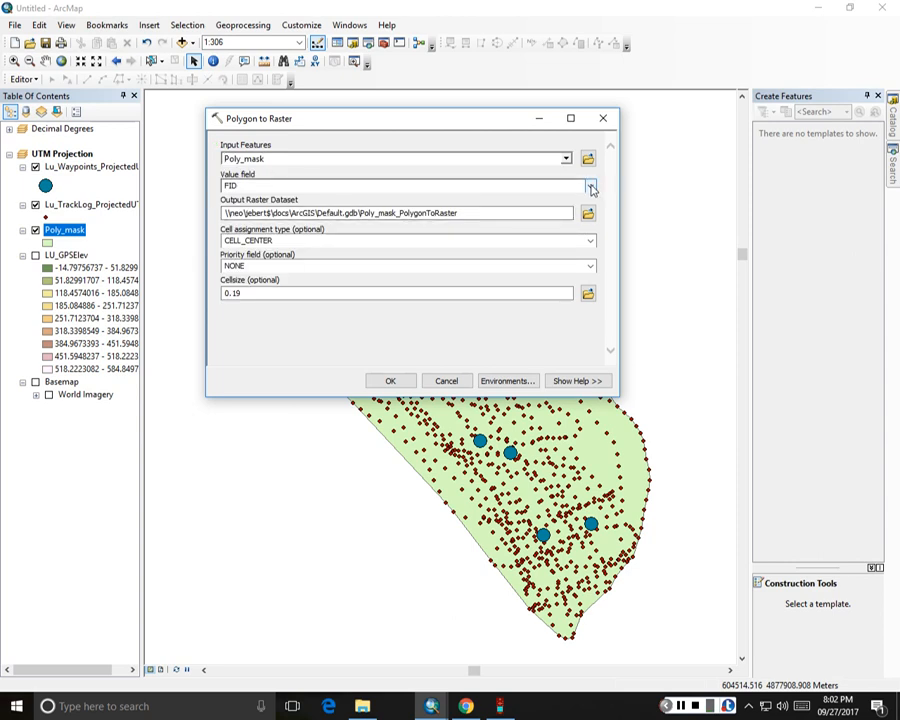
pyautogui.click(591, 188)
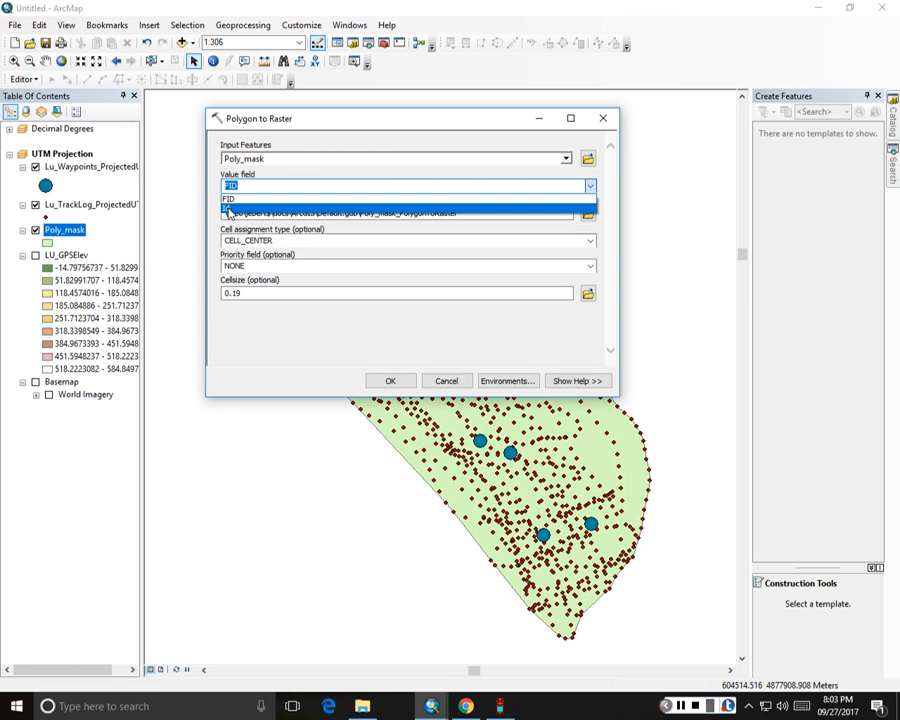
pyautogui.click(229, 211)
pyautogui.click(391, 187)
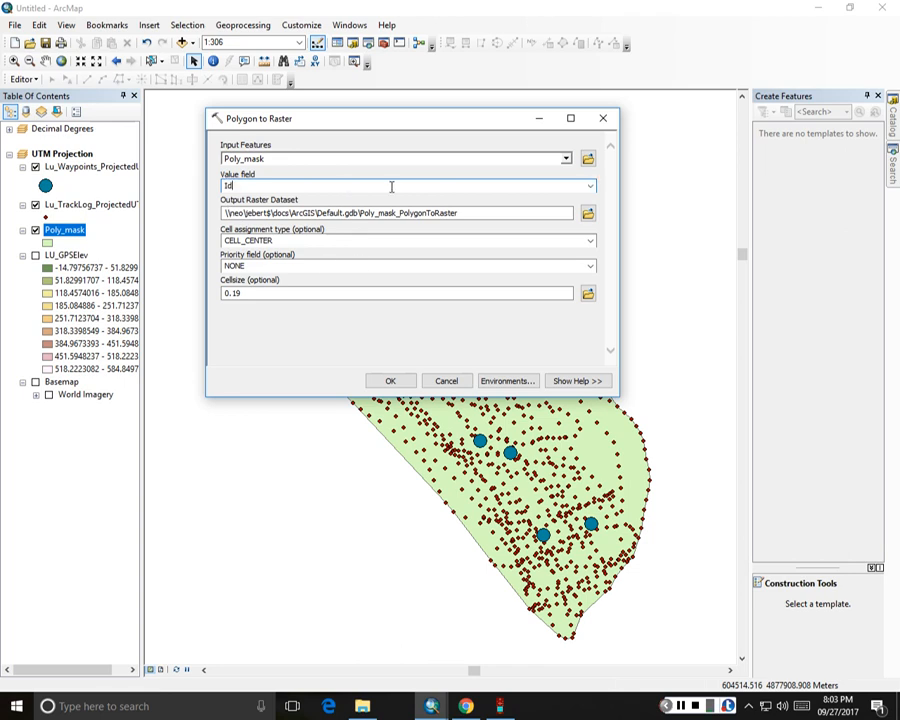
pyautogui.click(590, 186)
pyautogui.click(537, 214)
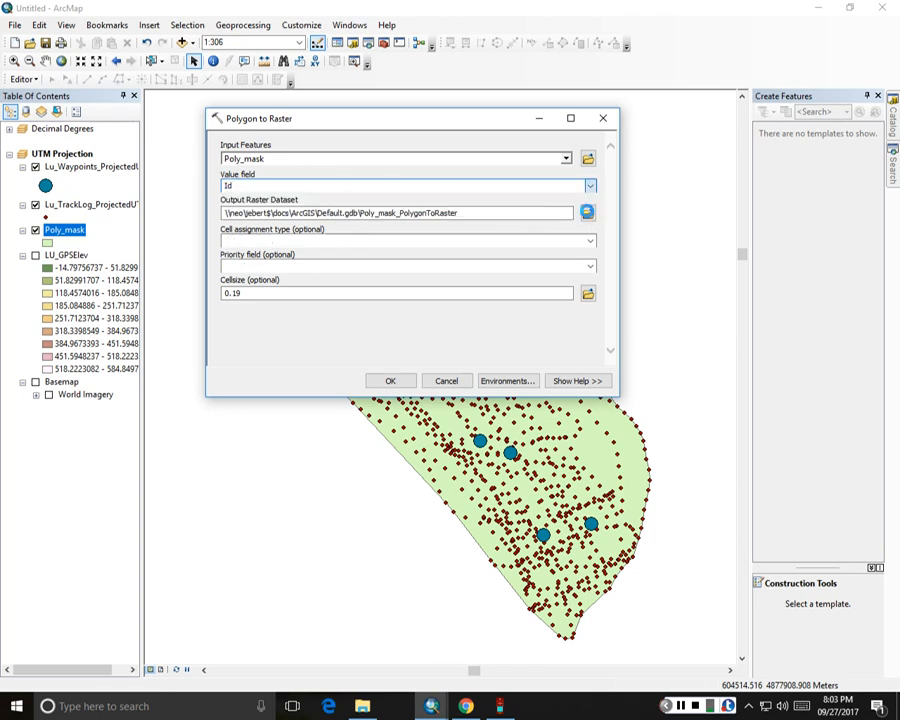
# - Save the output raster as mask in the GPS folder and run the Polygon to Raster conversion
pyautogui.click(587, 212)
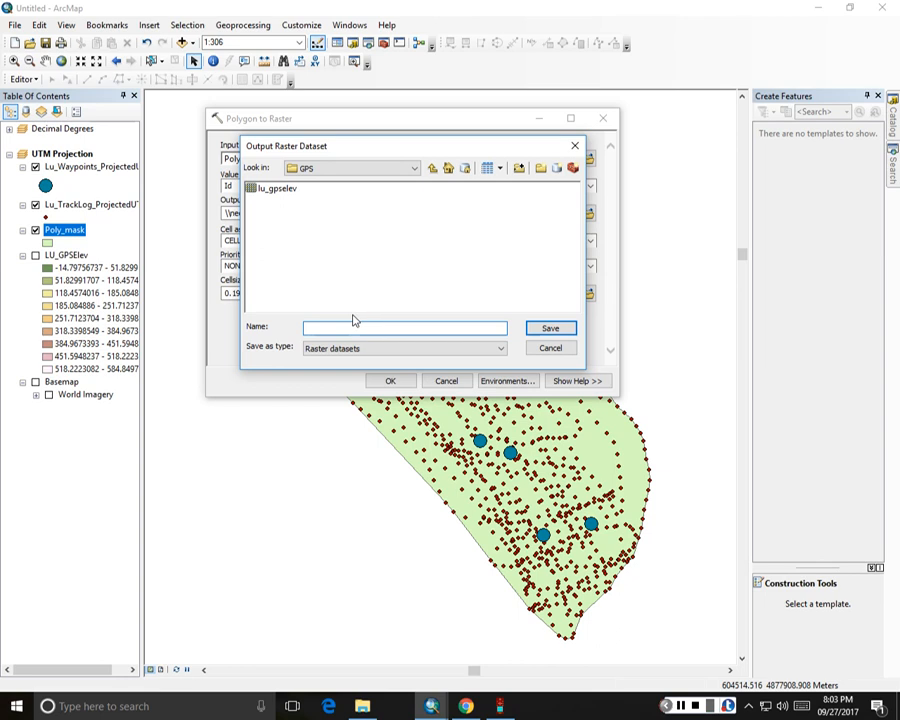
pyautogui.write('mask')
pyautogui.click(564, 331)
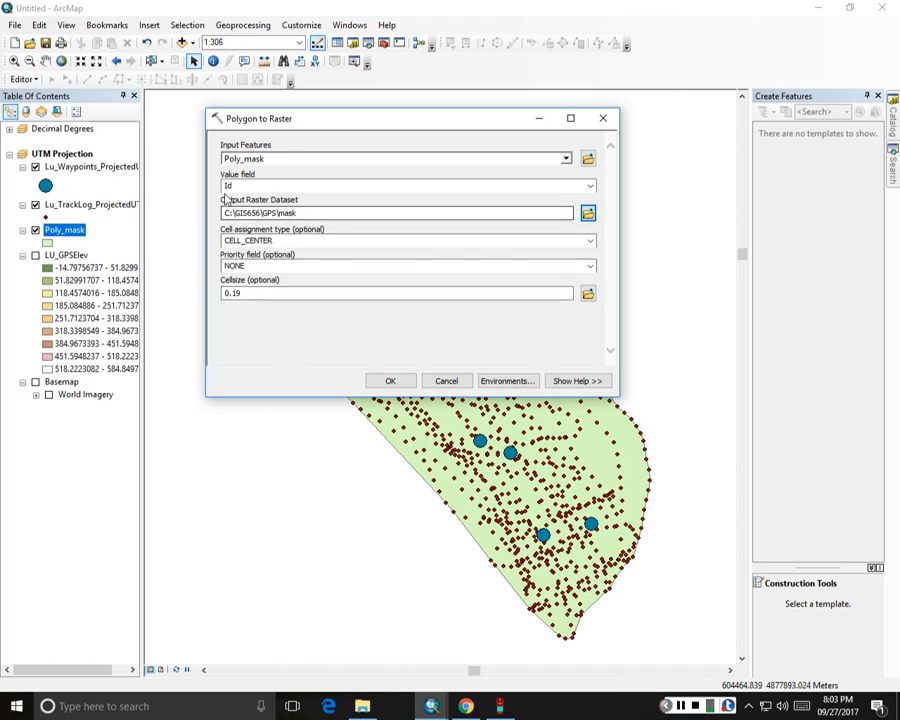
pyautogui.moveTo(310, 217); pyautogui.dragTo(280, 213)
pyautogui.click(307, 215)
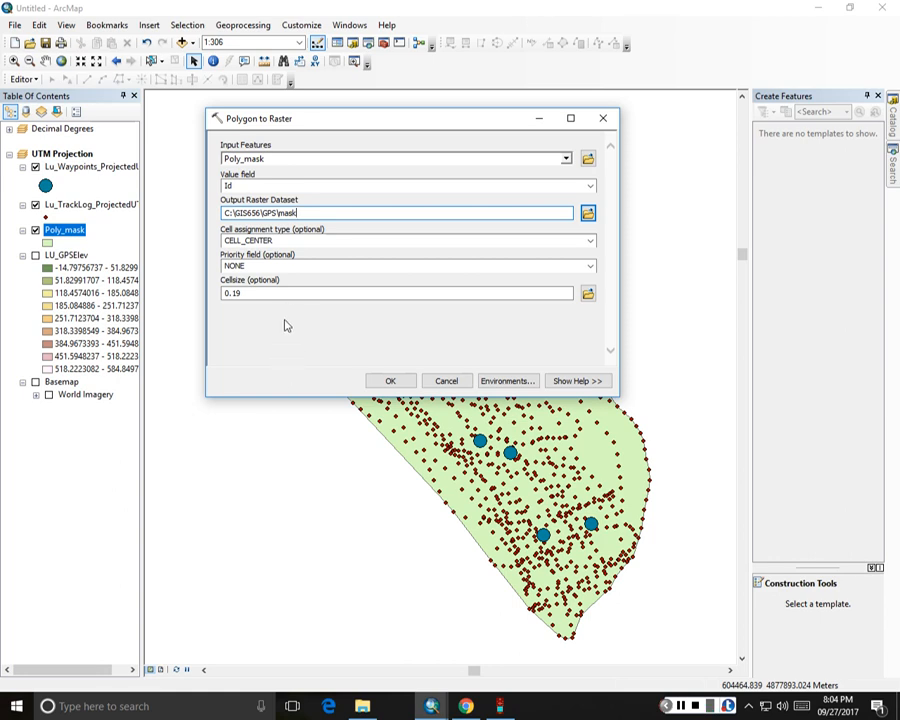
pyautogui.click(391, 382)
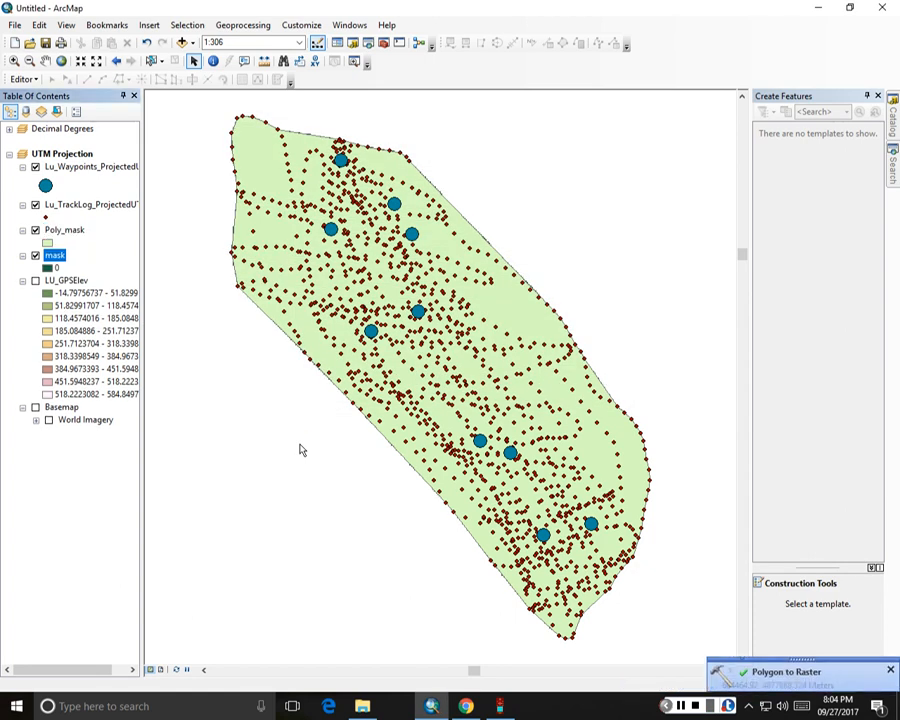
# - Hide Poly_mask and the mask raster in turn to compare their coverage, and turn Poly_mask back on
pyautogui.click(36, 231)
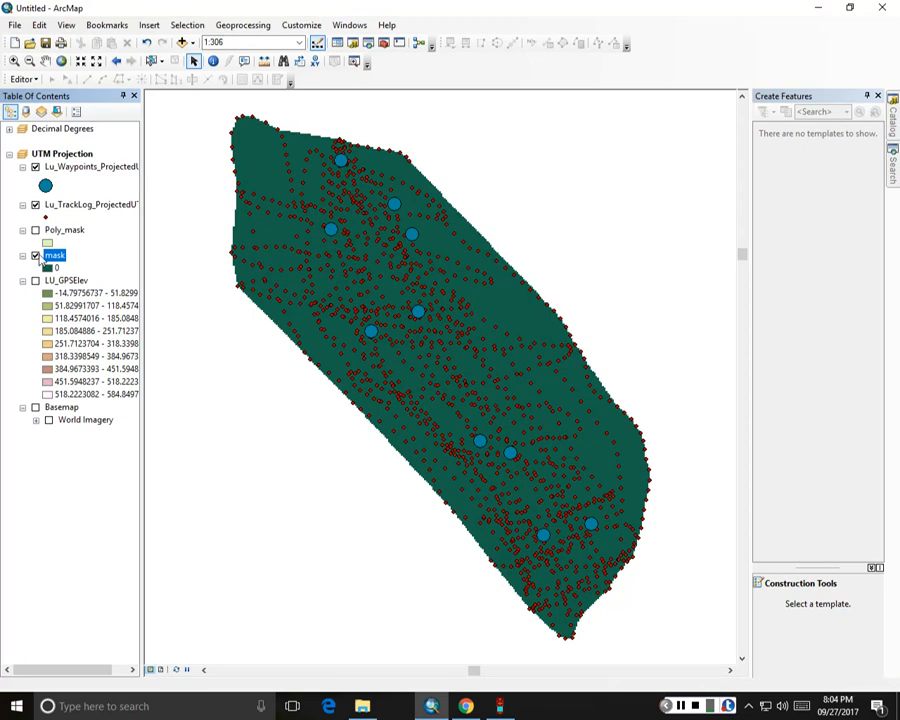
pyautogui.click(36, 256)
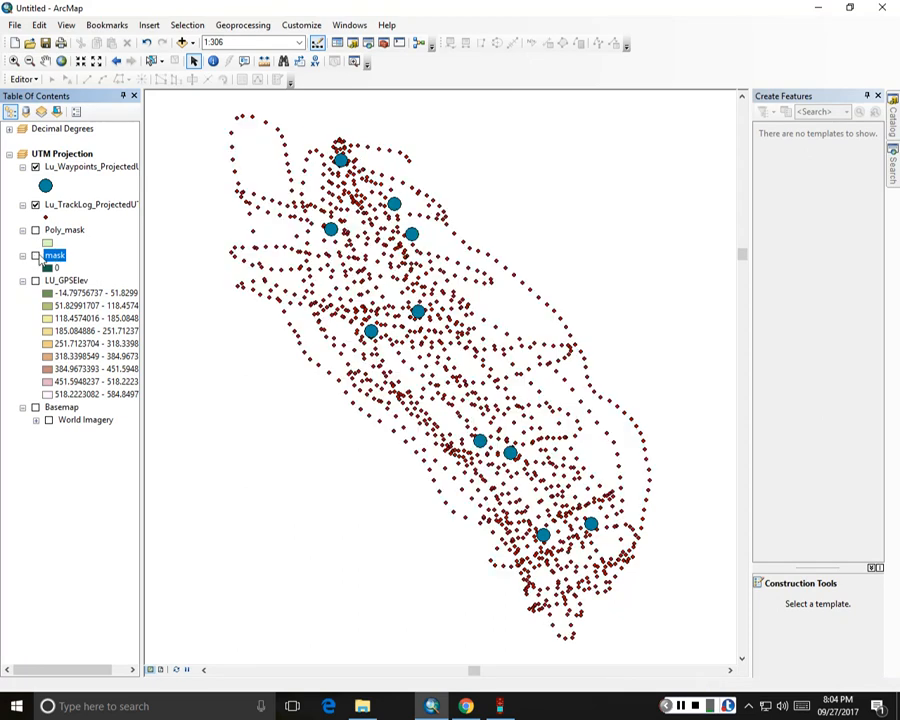
pyautogui.click(61, 232)
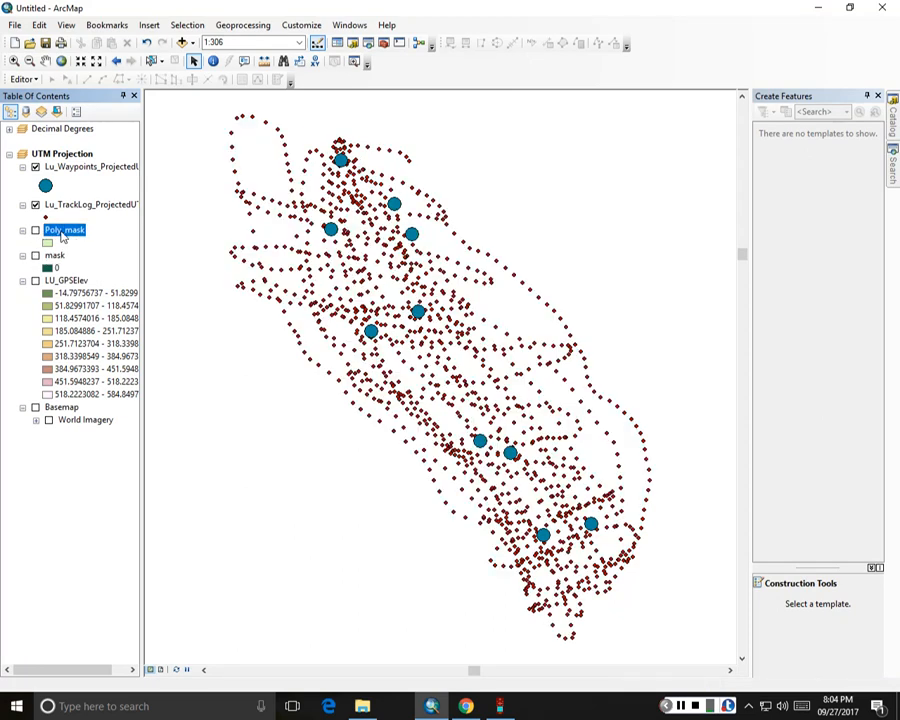
pyautogui.rightClick(64, 235)
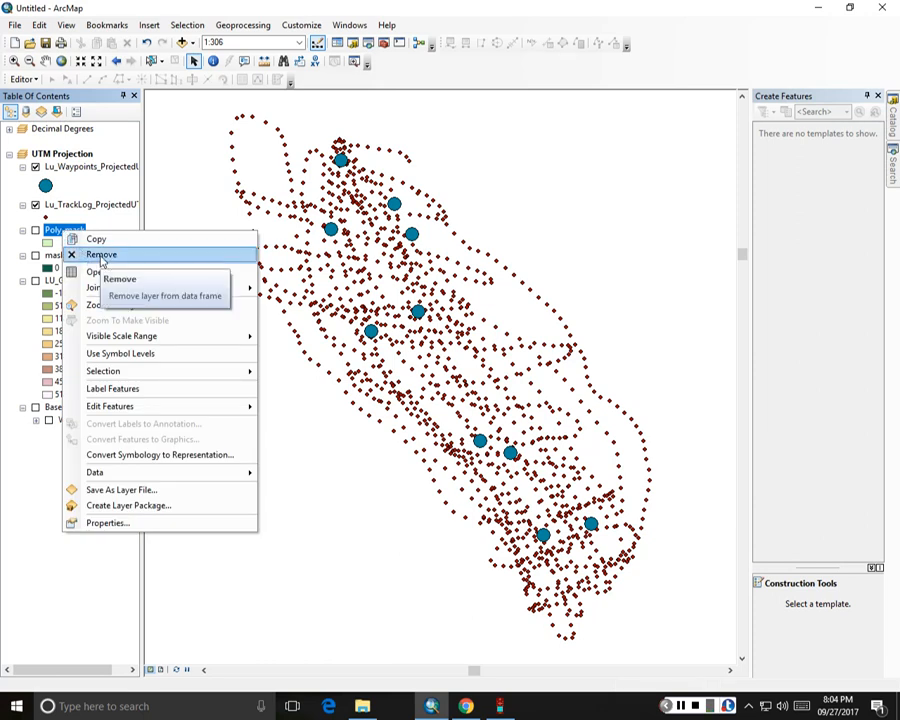
pyautogui.click(35, 230)
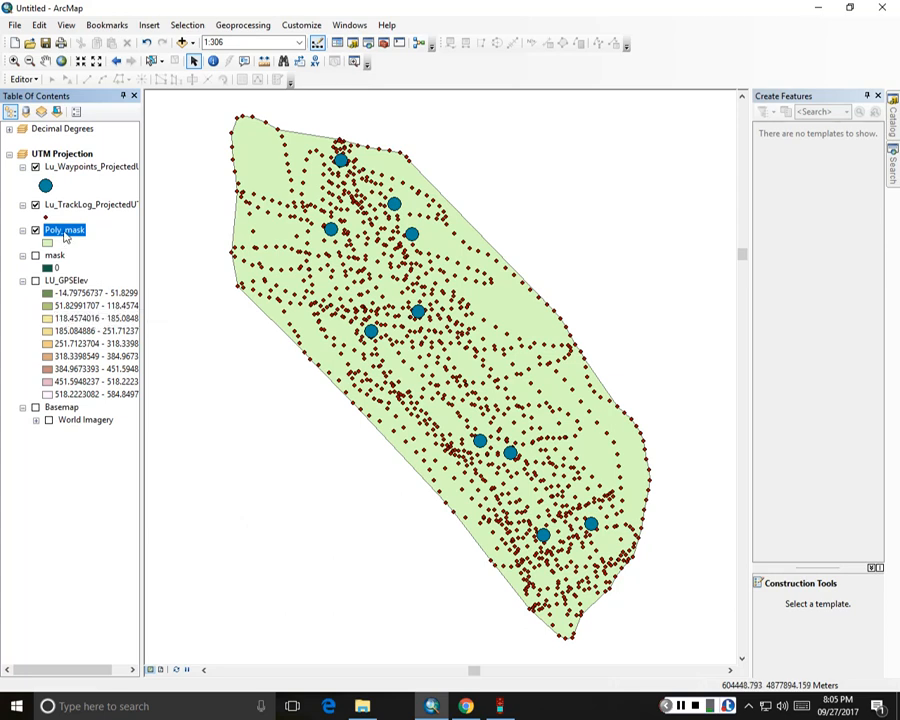
# - Remove the Poly_mask layer from the UTM Projection data frame and turn on the mask raster
pyautogui.rightClick(66, 235)
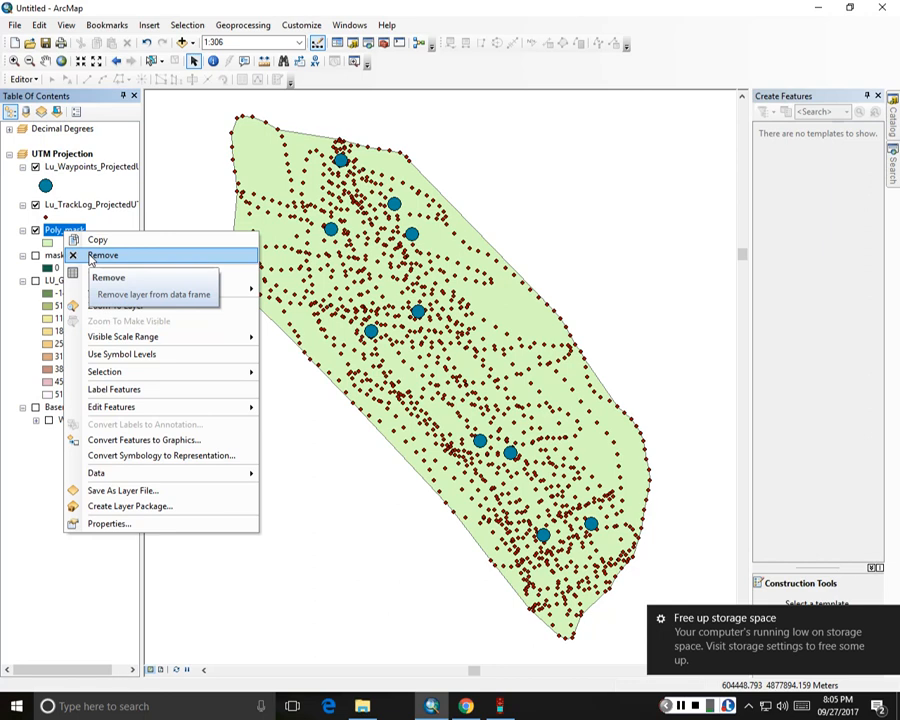
pyautogui.click(91, 259)
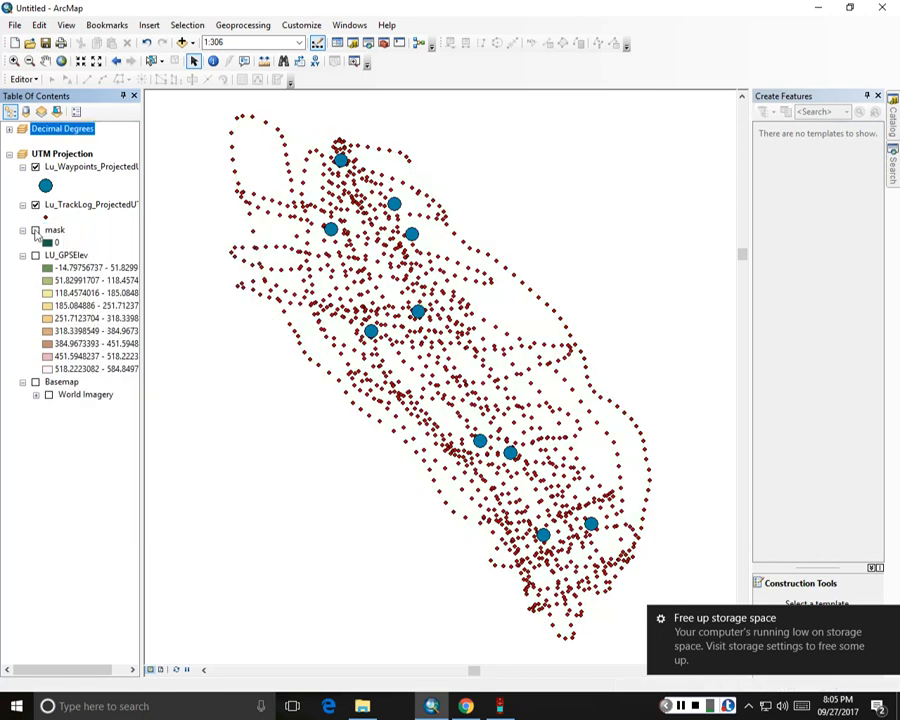
pyautogui.click(35, 230)
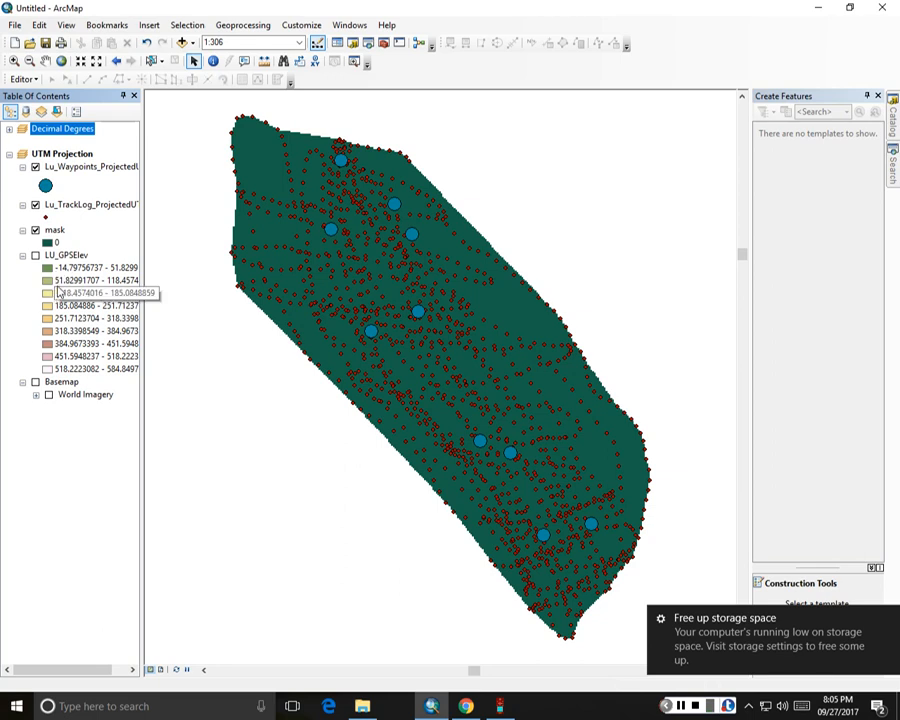
# - Remove the LU_GPSElev raster layer from the UTM Projection data frame
pyautogui.click(23, 256)
pyautogui.click(23, 256)
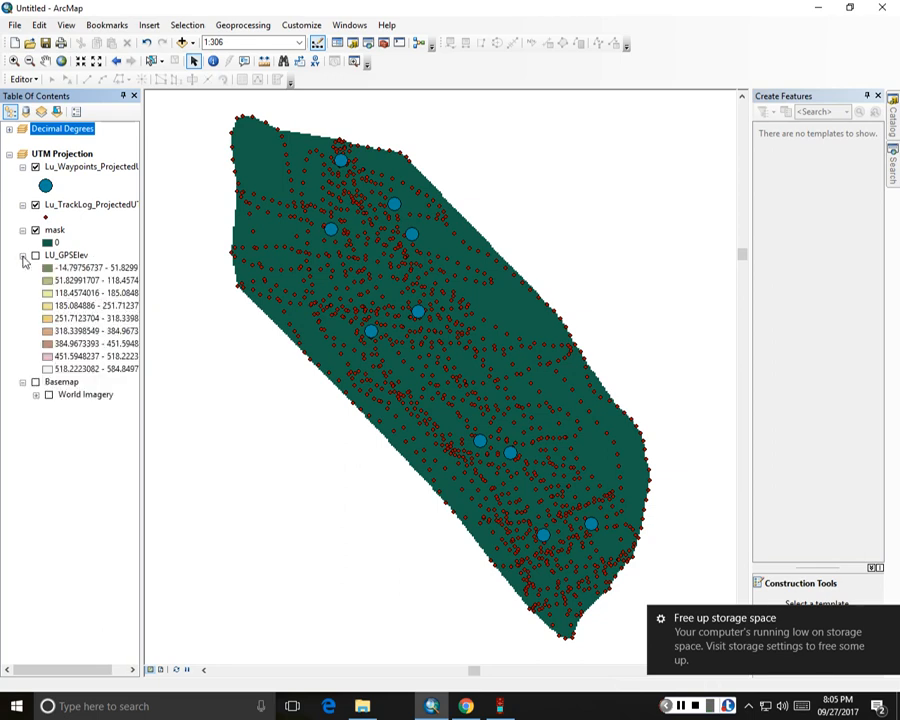
pyautogui.click(60, 257)
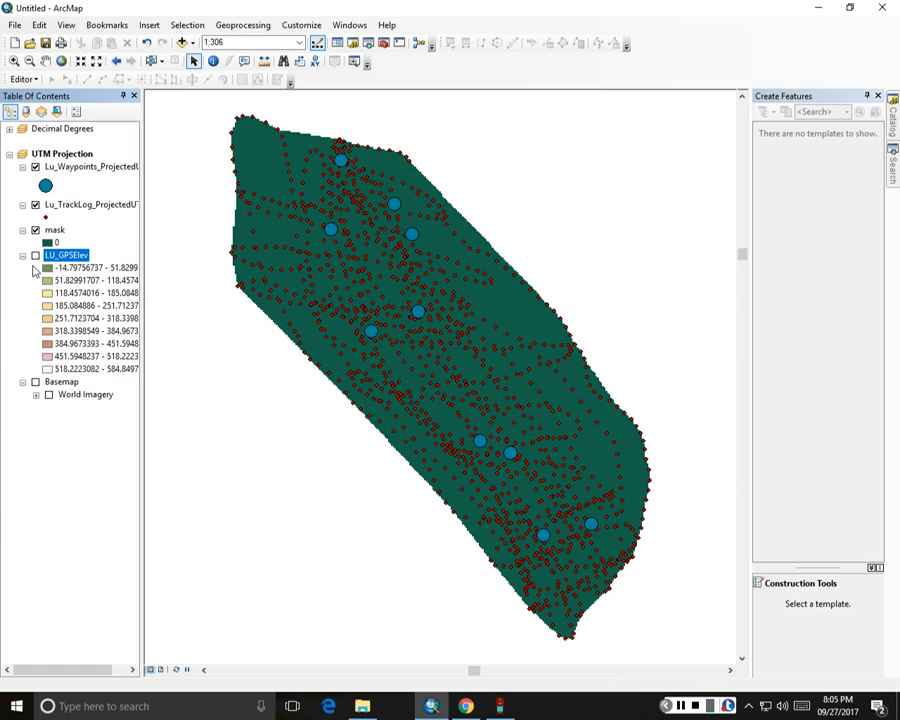
pyautogui.rightClick(63, 257)
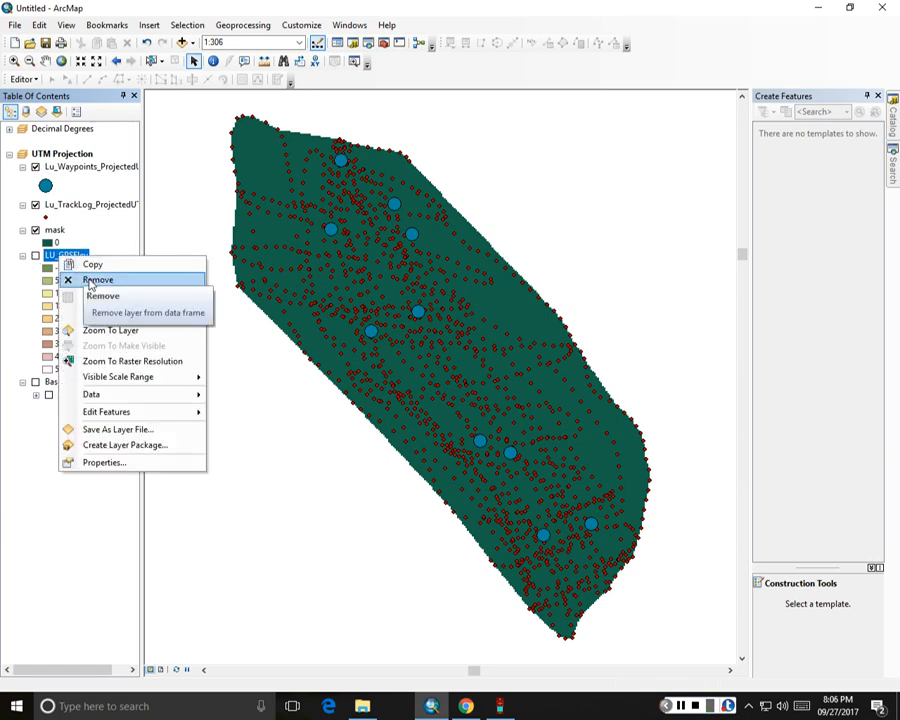
pyautogui.click(51, 255)
pyautogui.rightClick(58, 255)
pyautogui.click(87, 281)
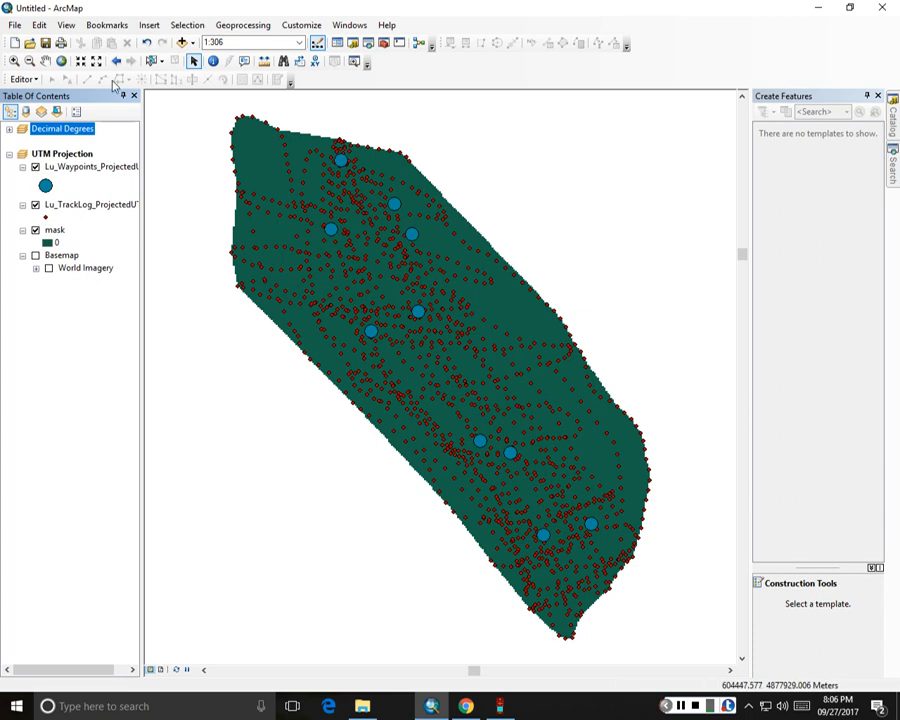
# - Zoom in on the mask raster's upper-right edge to examine its cells, and return to the full mask extent
pyautogui.click(14, 61)
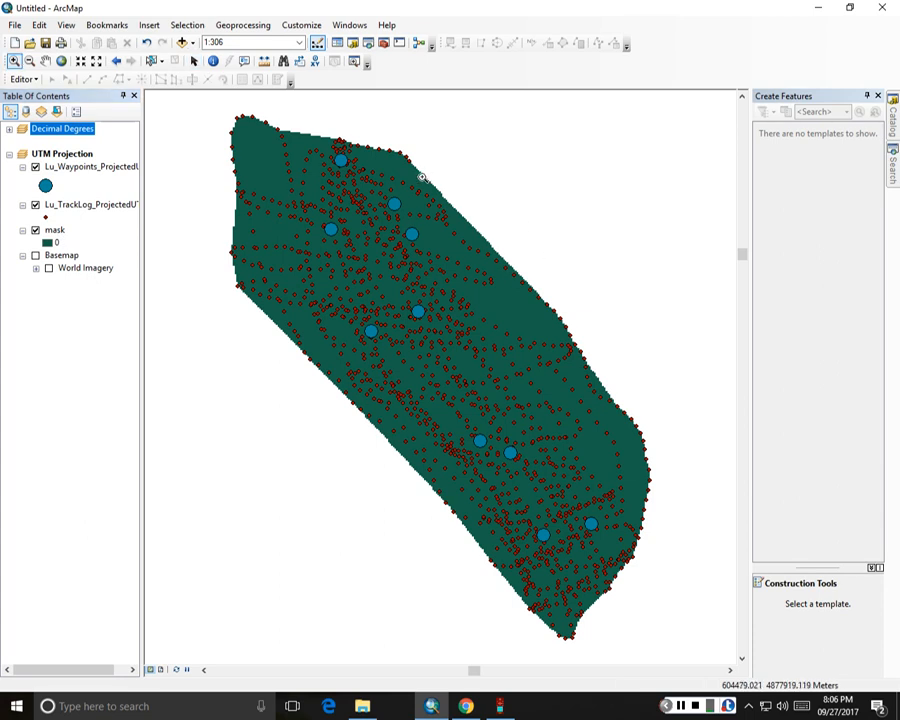
pyautogui.moveTo(424, 177); pyautogui.dragTo(457, 203)
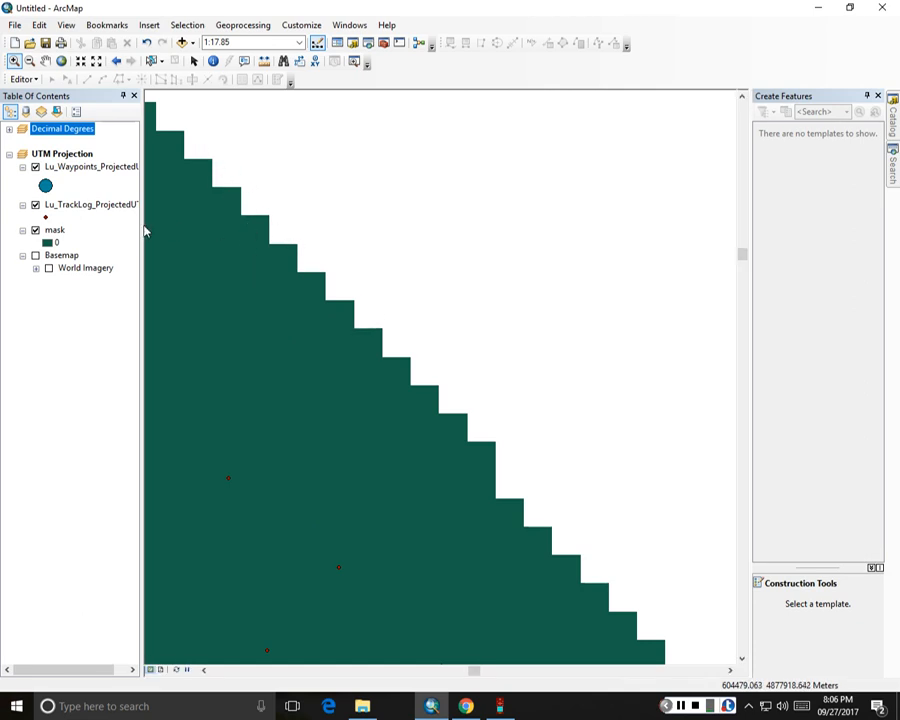
pyautogui.rightClick(54, 231)
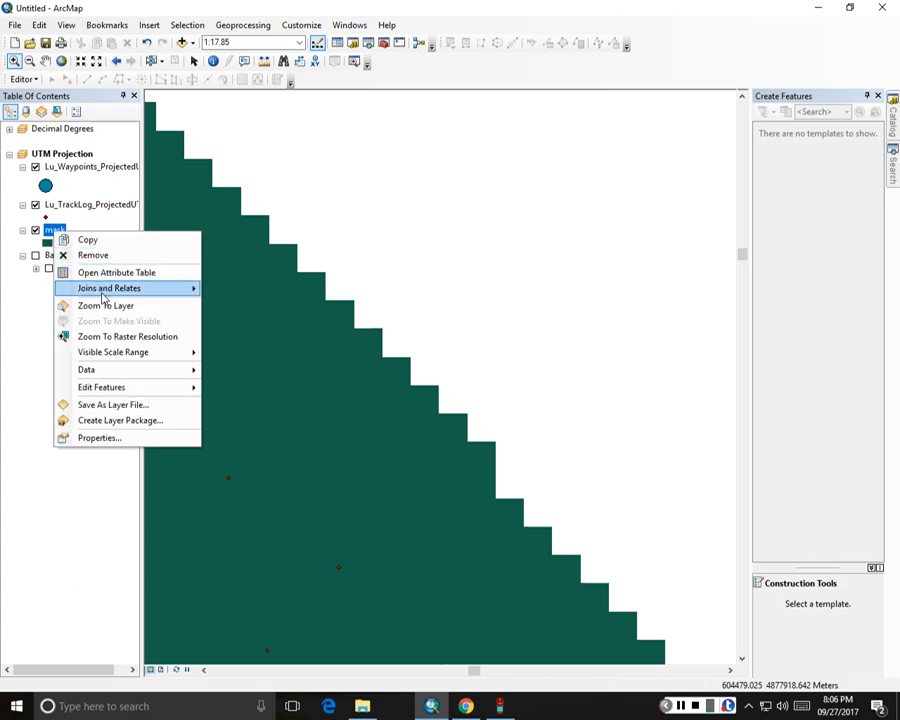
pyautogui.click(105, 306)
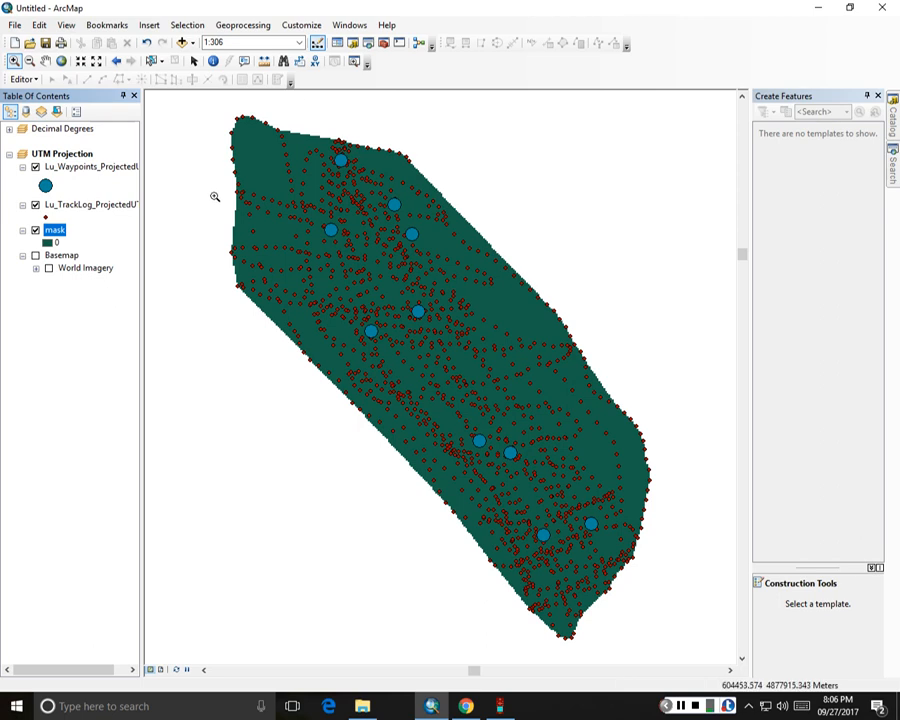
# - Set mask as the Snap Raster under Processing Extent in the geoprocessing environment settings
pyautogui.click(258, 30)
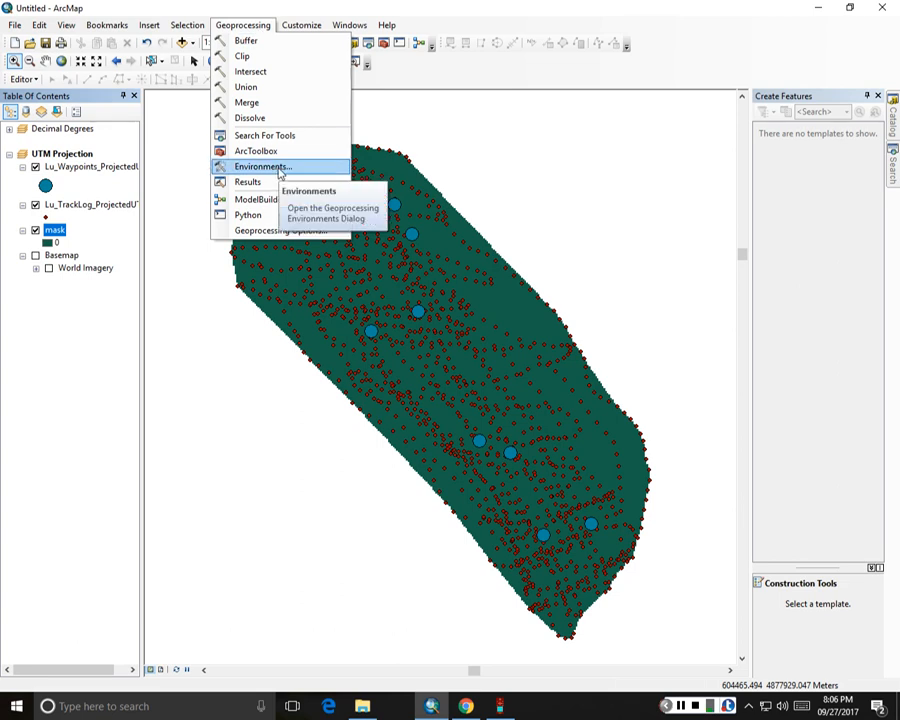
pyautogui.click(280, 172)
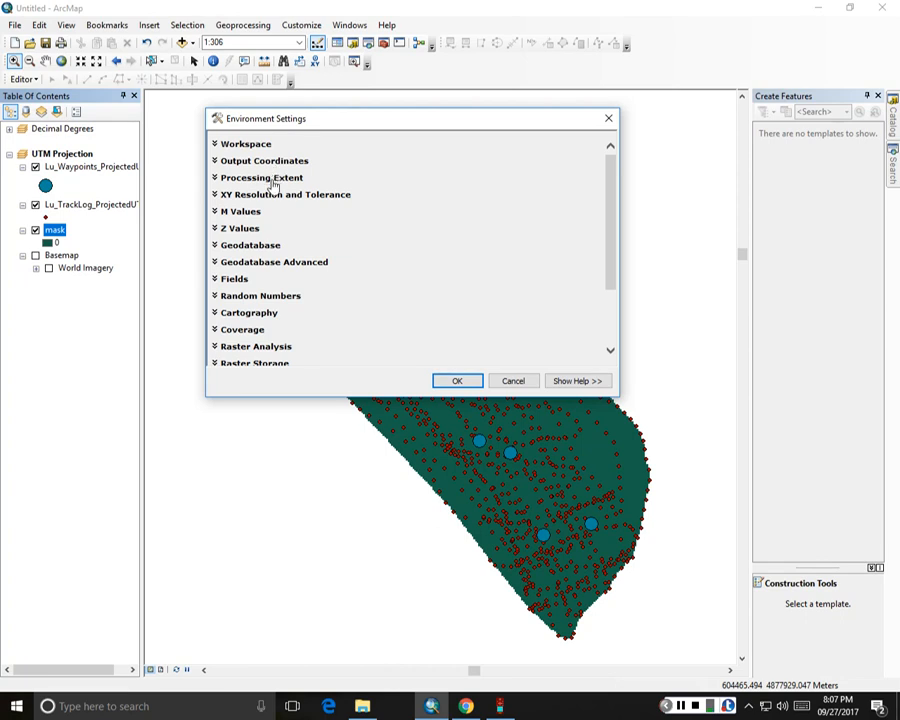
pyautogui.click(272, 180)
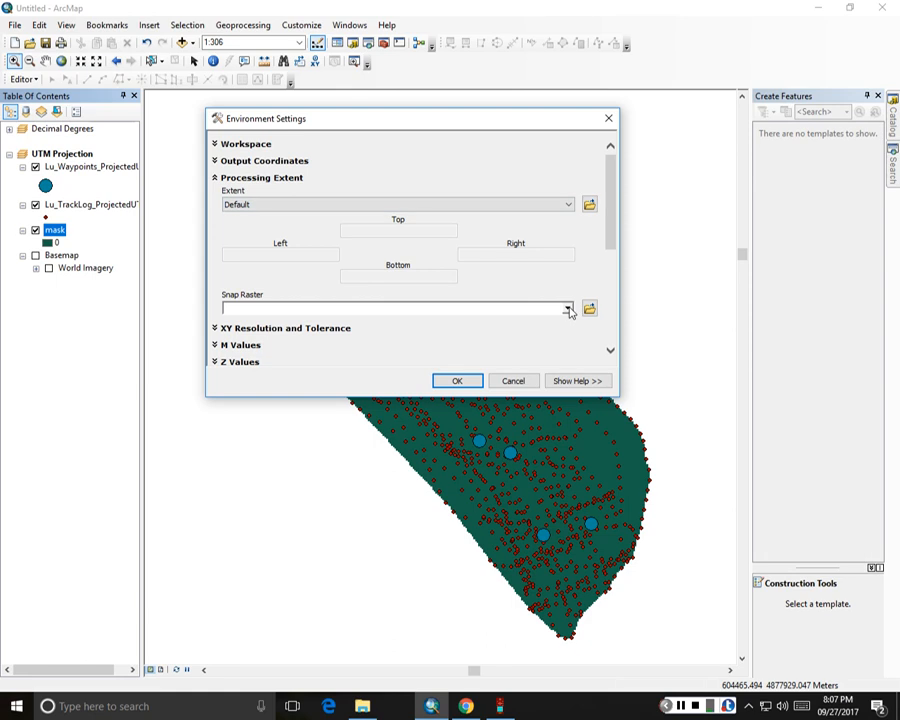
pyautogui.scroll(-2, 569, 311)
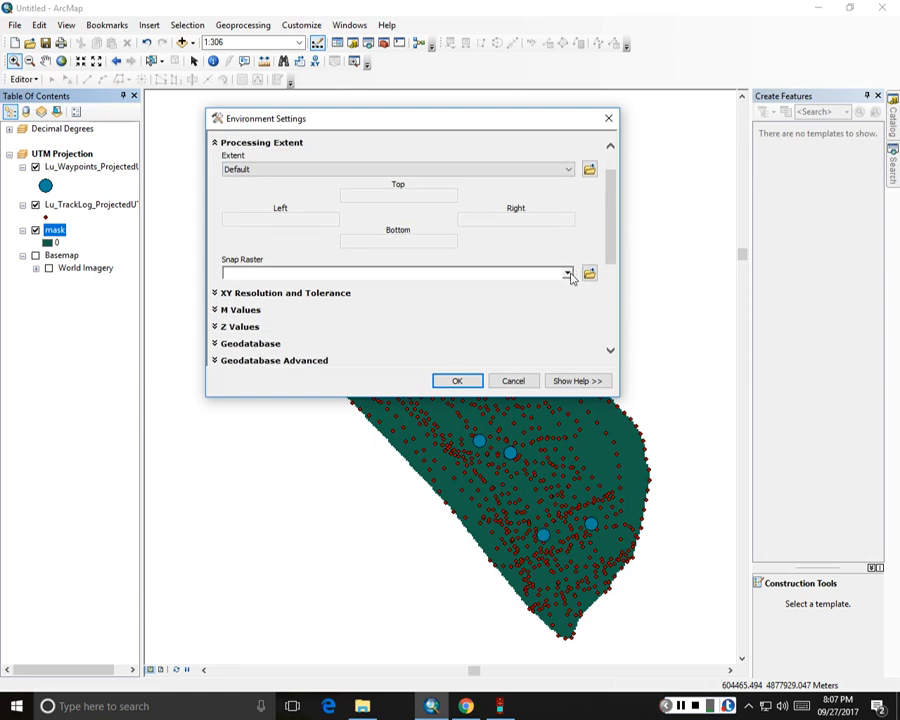
pyautogui.click(567, 273)
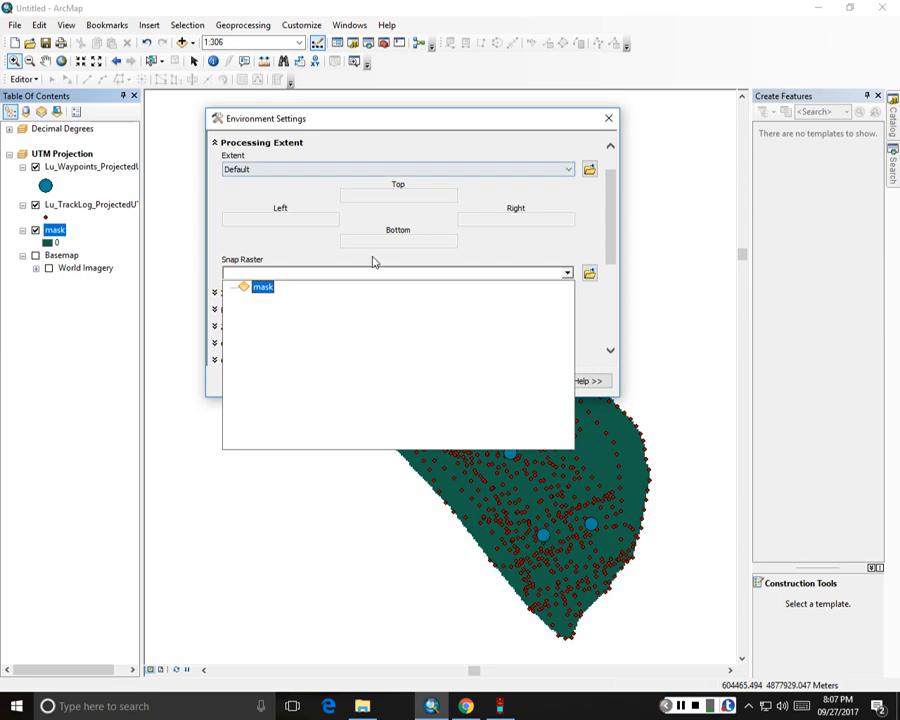
pyautogui.click(263, 288)
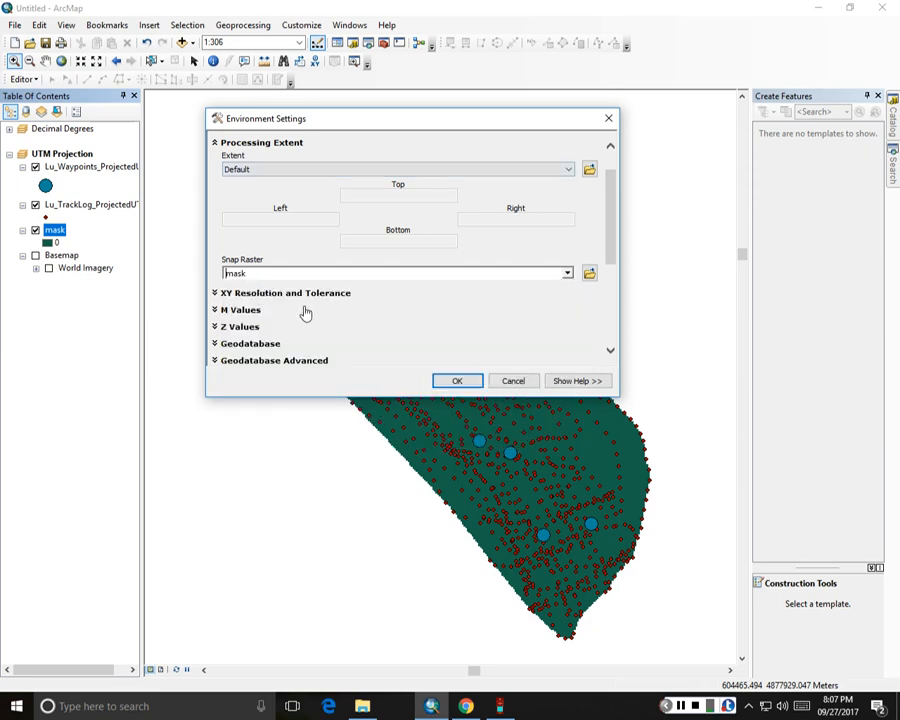
pyautogui.click(457, 382)
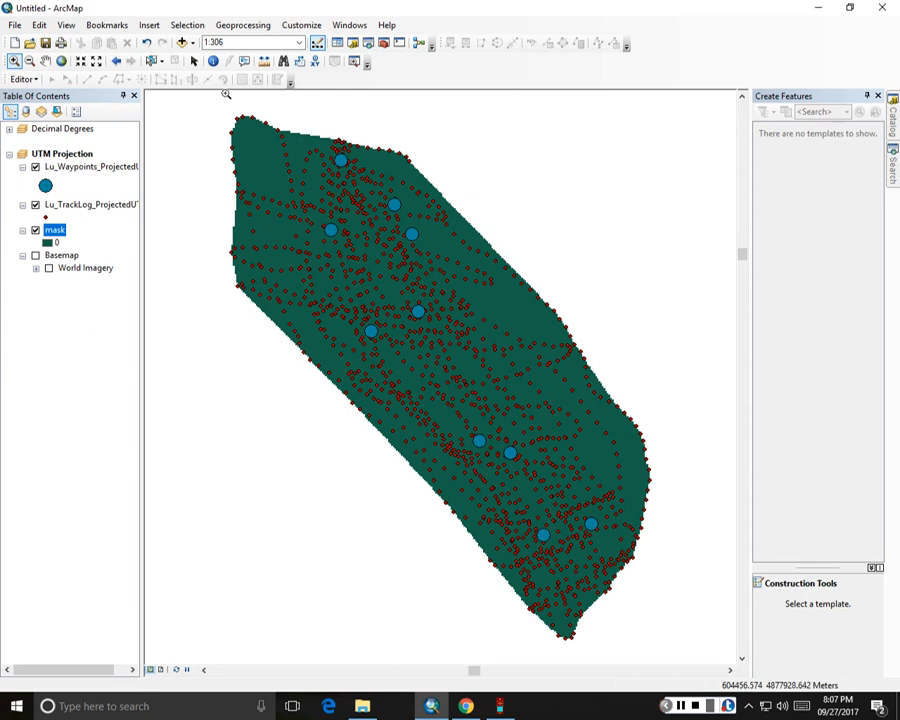
# - Browse the Spatial Analyst system toolbox and locate the Extract by Mask tool in its Extraction toolset
pyautogui.click(195, 62)
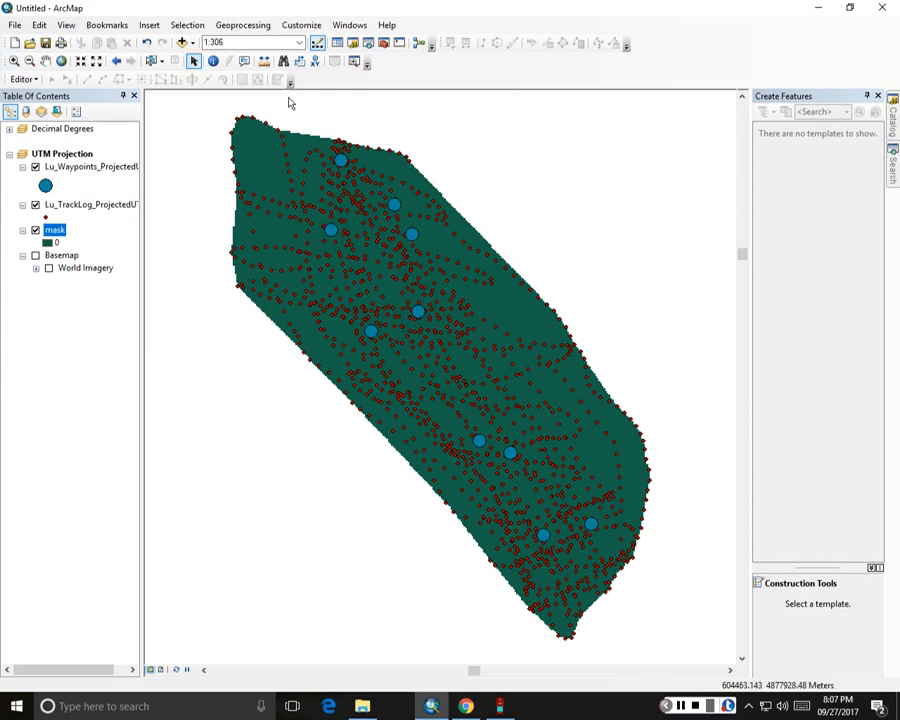
pyautogui.click(888, 130)
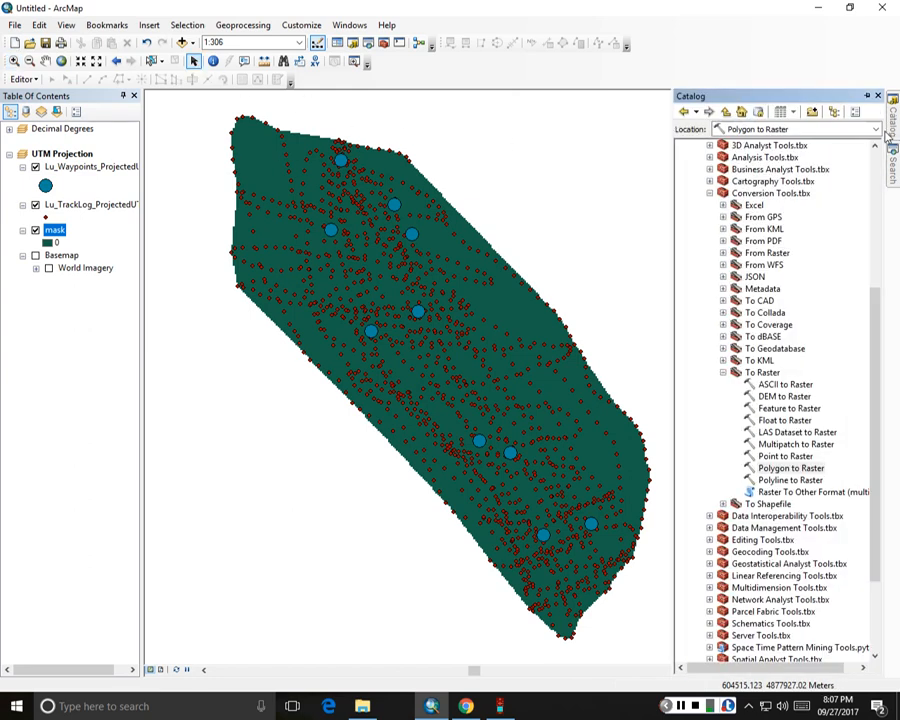
pyautogui.click(711, 195)
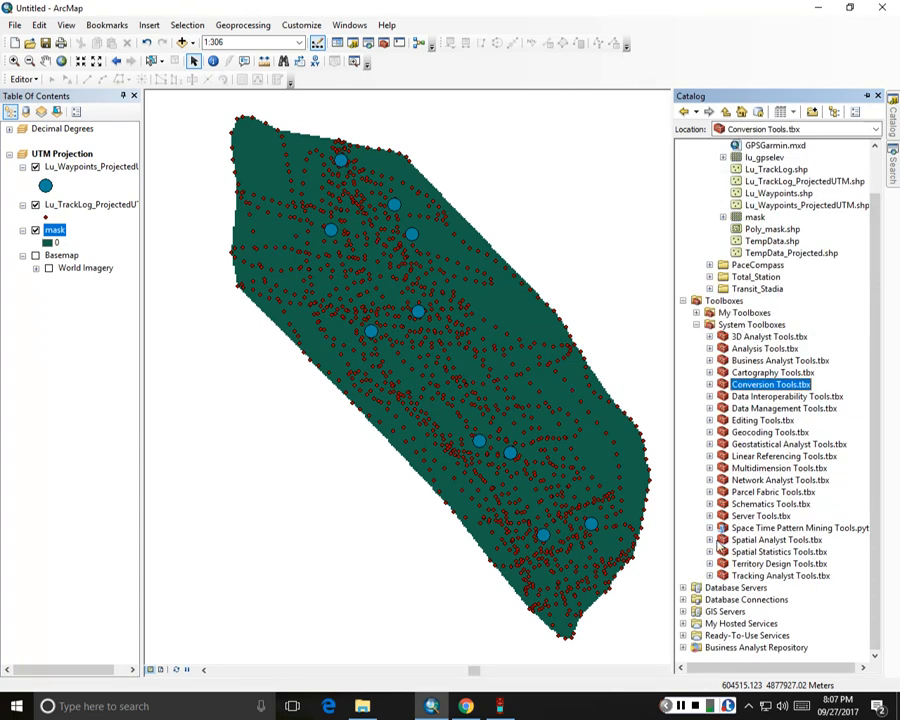
pyautogui.click(709, 541)
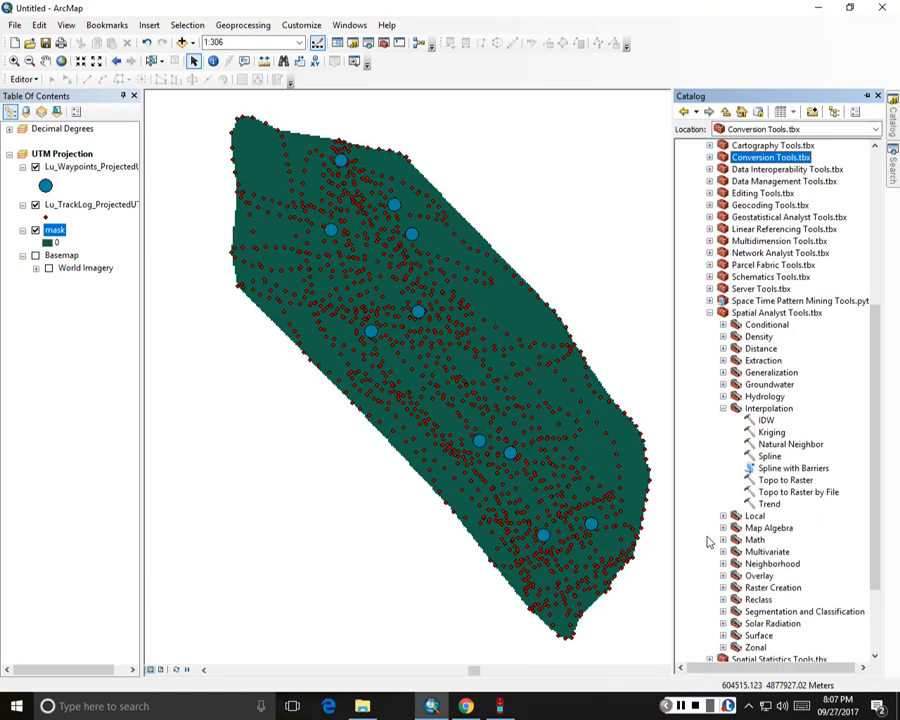
pyautogui.click(723, 407)
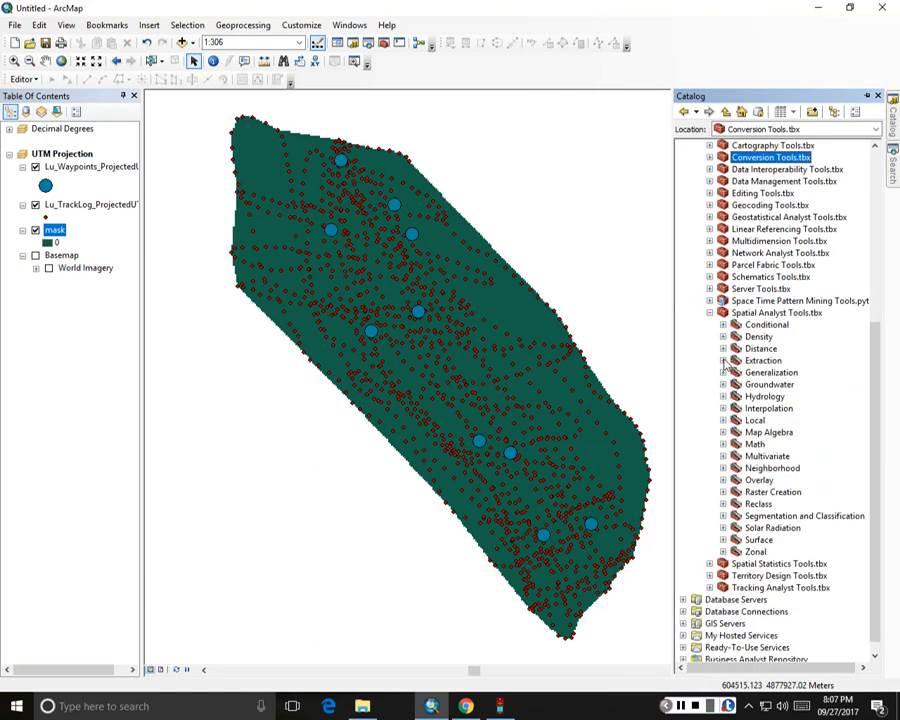
pyautogui.click(724, 361)
pyautogui.click(723, 361)
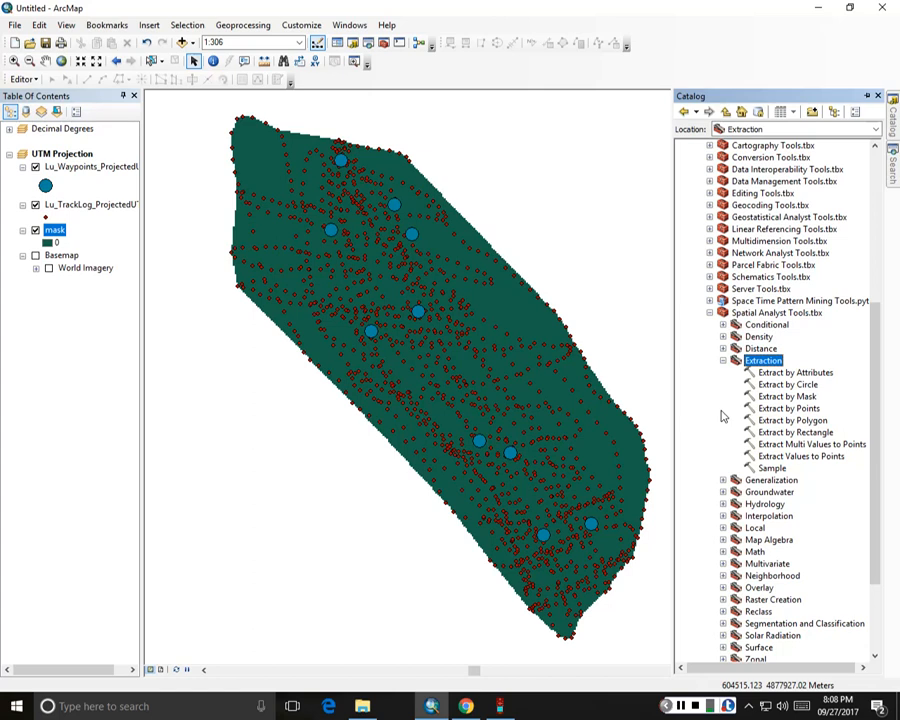
pyautogui.click(776, 396)
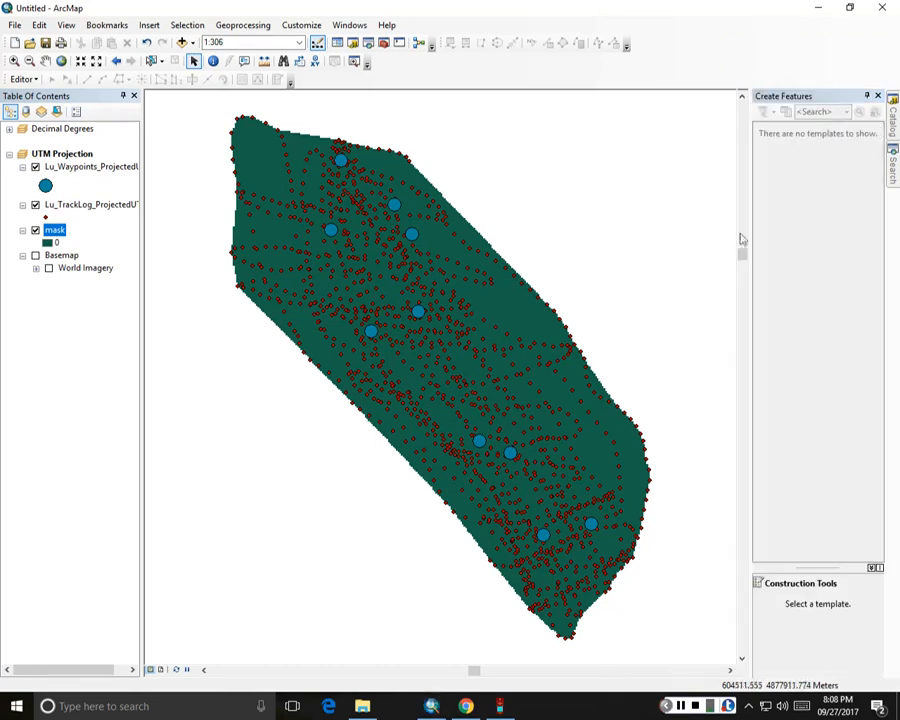
# - Check the Snap Raster under Processing Extent in the geoprocessing environment settings
pyautogui.click(252, 28)
pyautogui.click(258, 168)
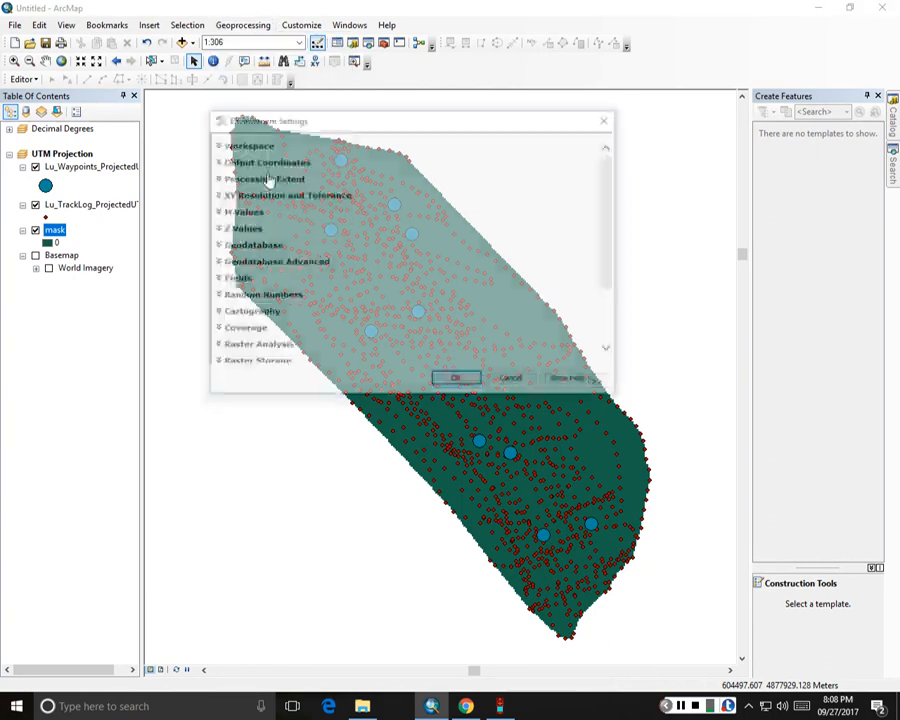
pyautogui.click(265, 179)
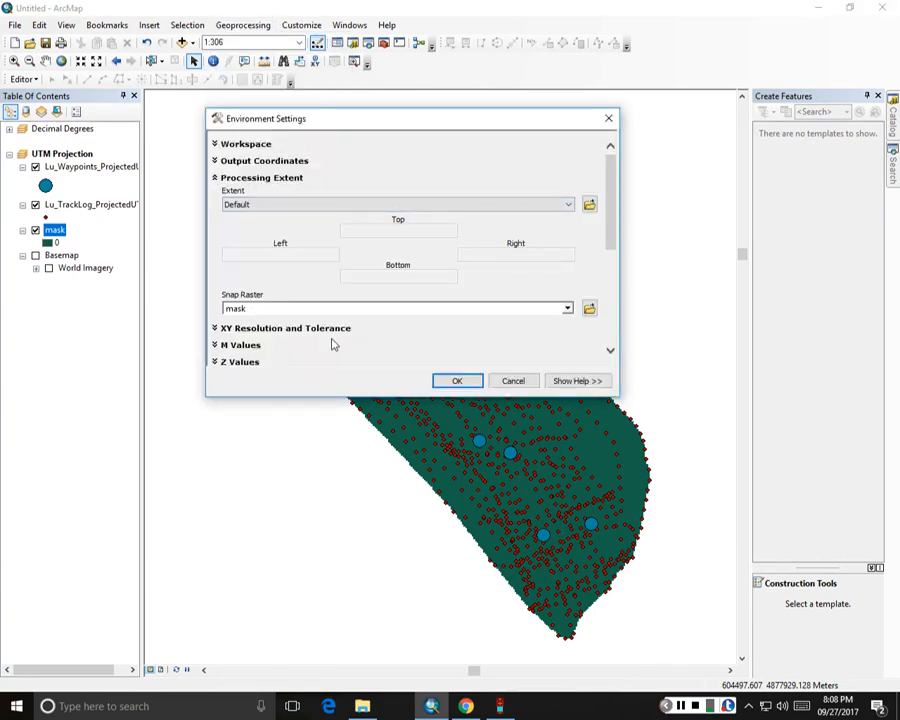
pyautogui.click(452, 382)
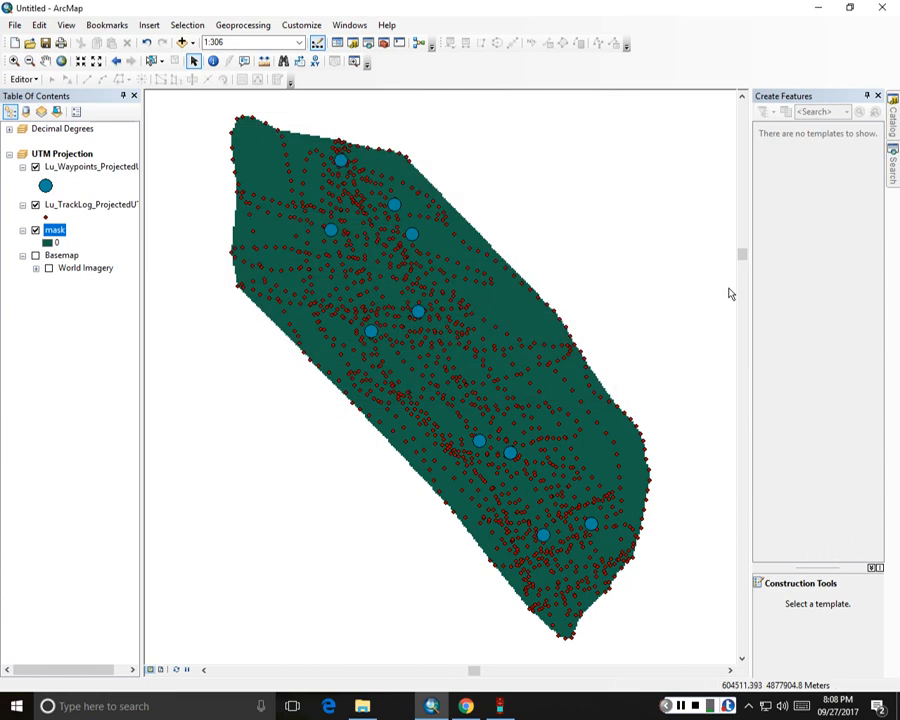
# - Open the Spatial Analyst Spline interpolation tool with Lu_TrackLog_ProjectedUTM as input points and altitude as the Z value field
pyautogui.click(893, 125)
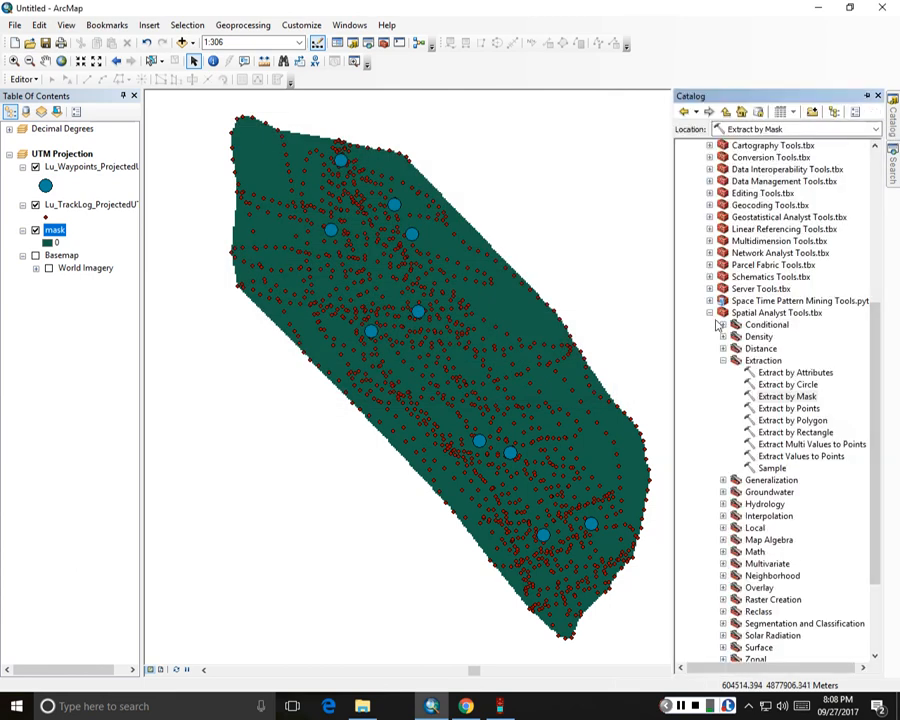
pyautogui.click(723, 360)
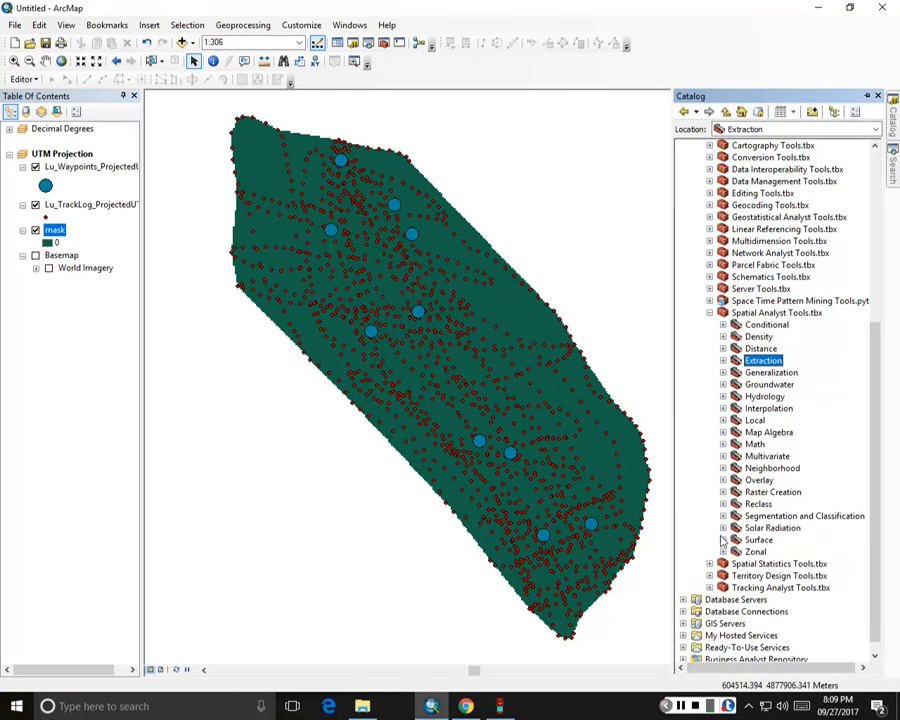
pyautogui.click(723, 408)
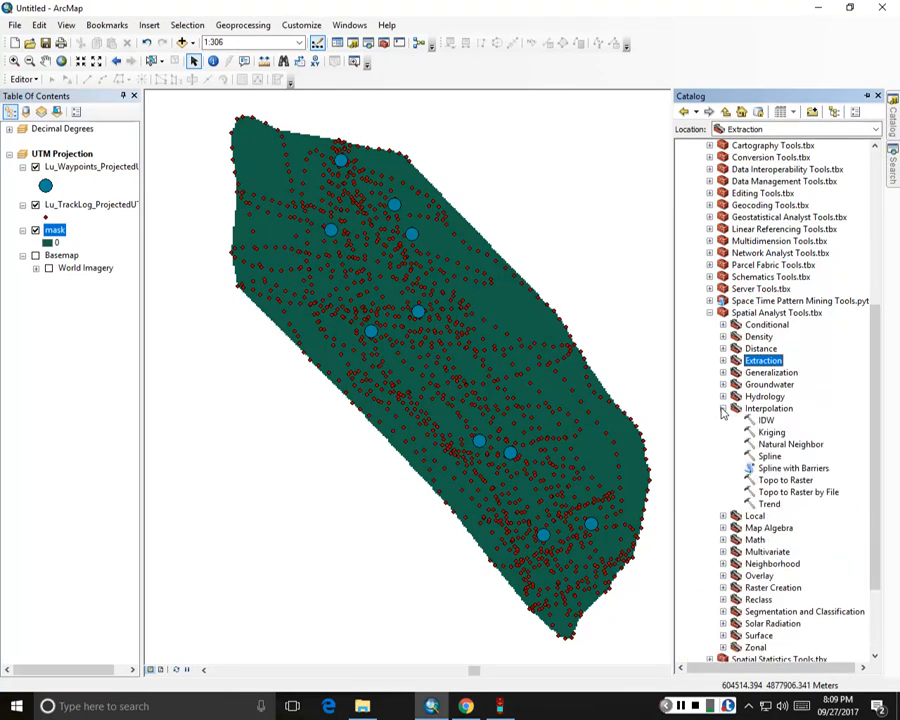
pyautogui.click(771, 457)
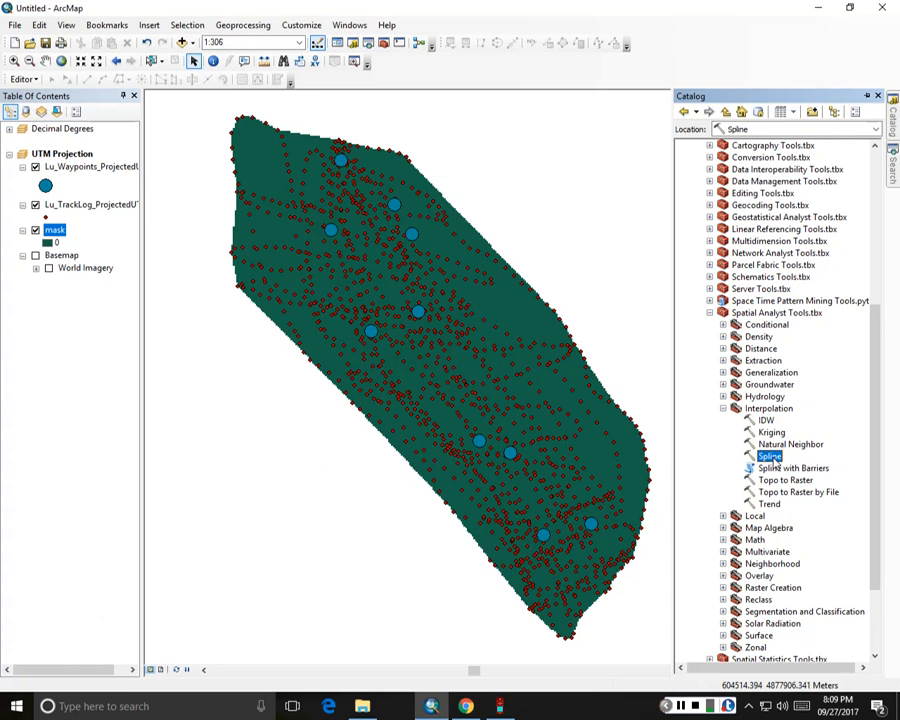
pyautogui.doubleClick(771, 457)
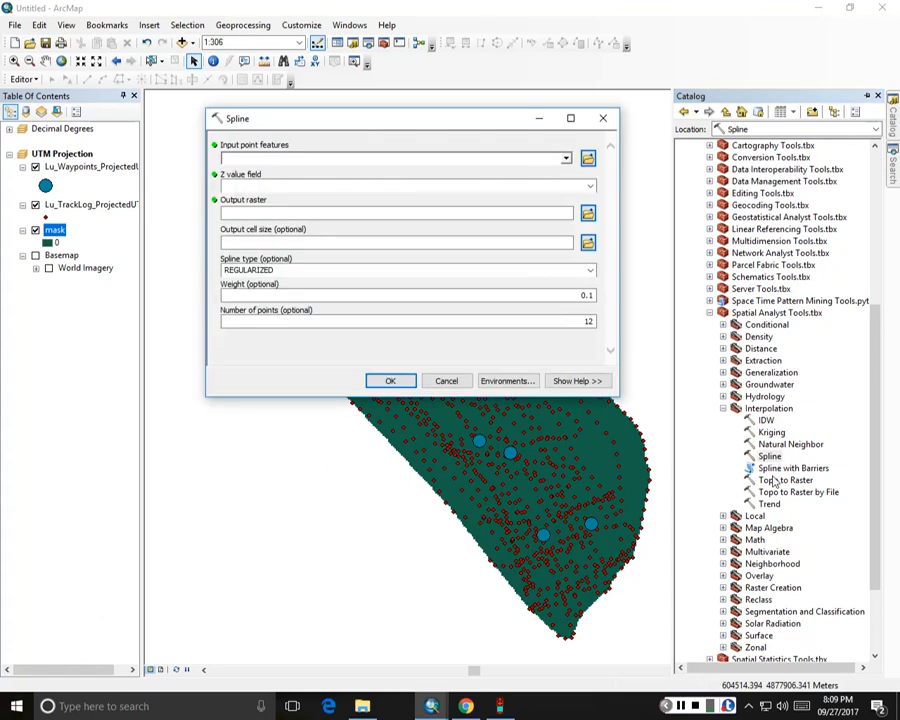
pyautogui.click(565, 160)
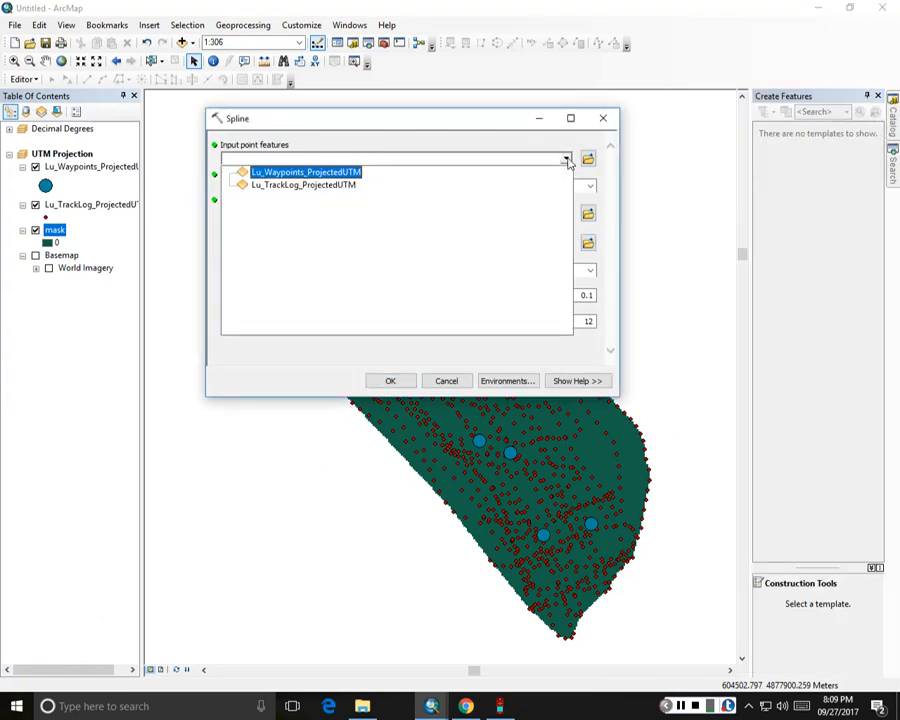
pyautogui.click(302, 187)
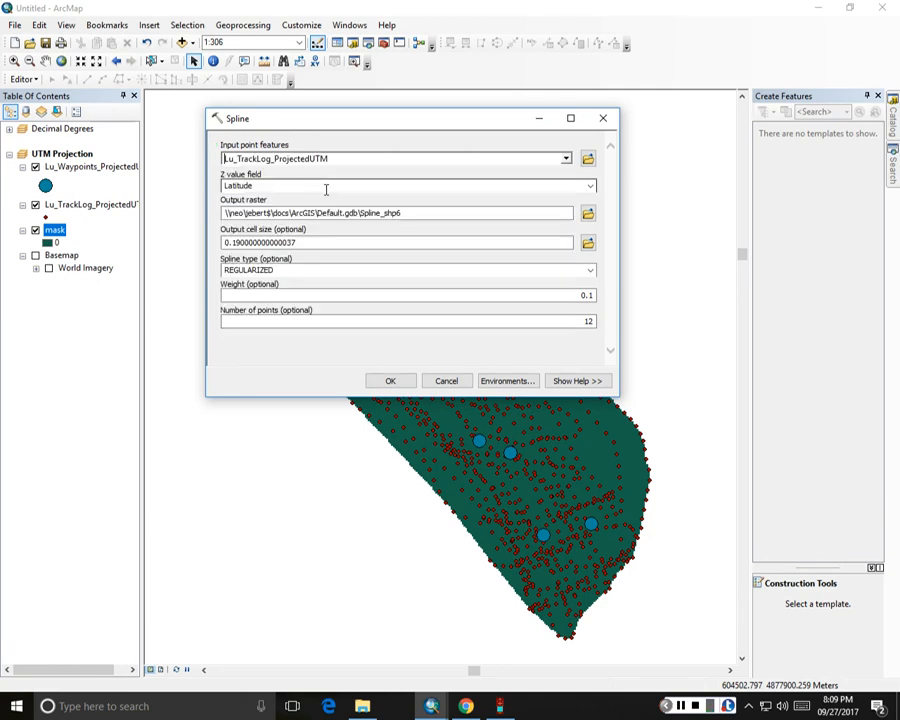
pyautogui.click(591, 186)
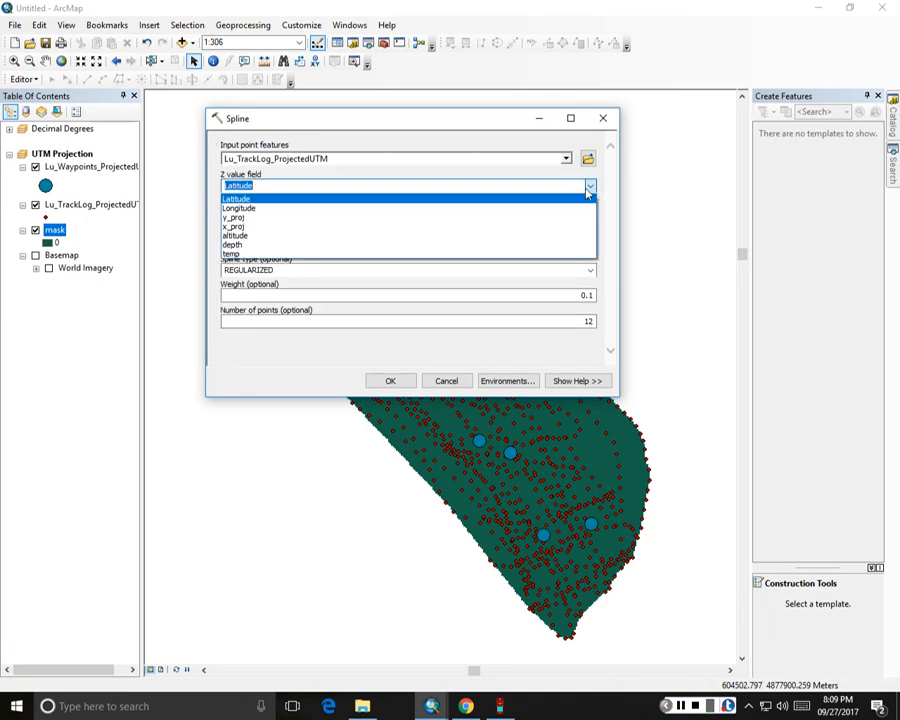
pyautogui.click(504, 240)
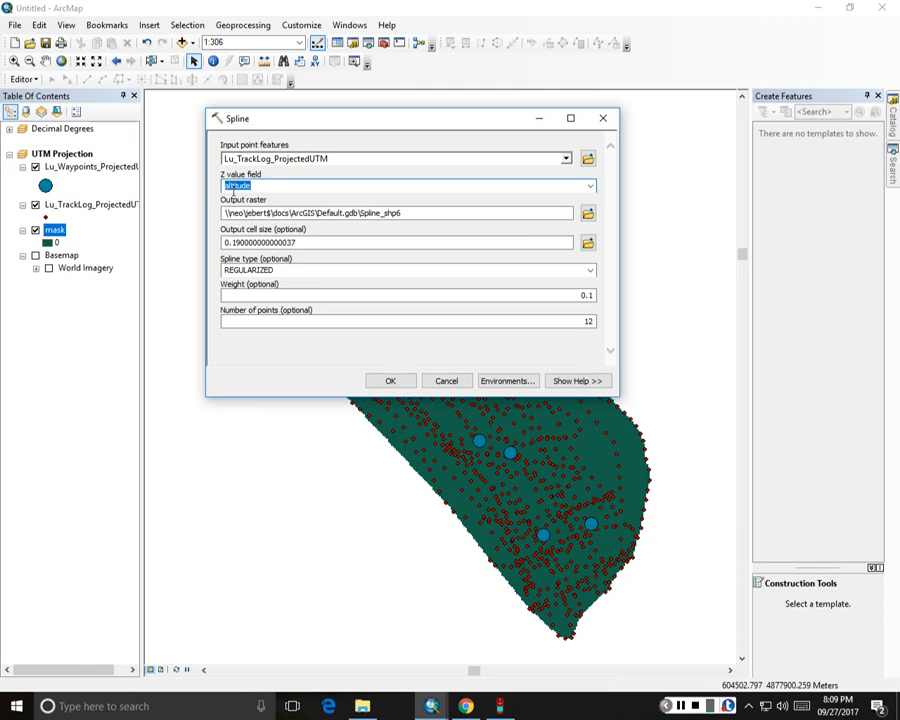
# - Name the Spline output raster lu_gpselev2 in the GPS folder and run the interpolation
pyautogui.click(588, 214)
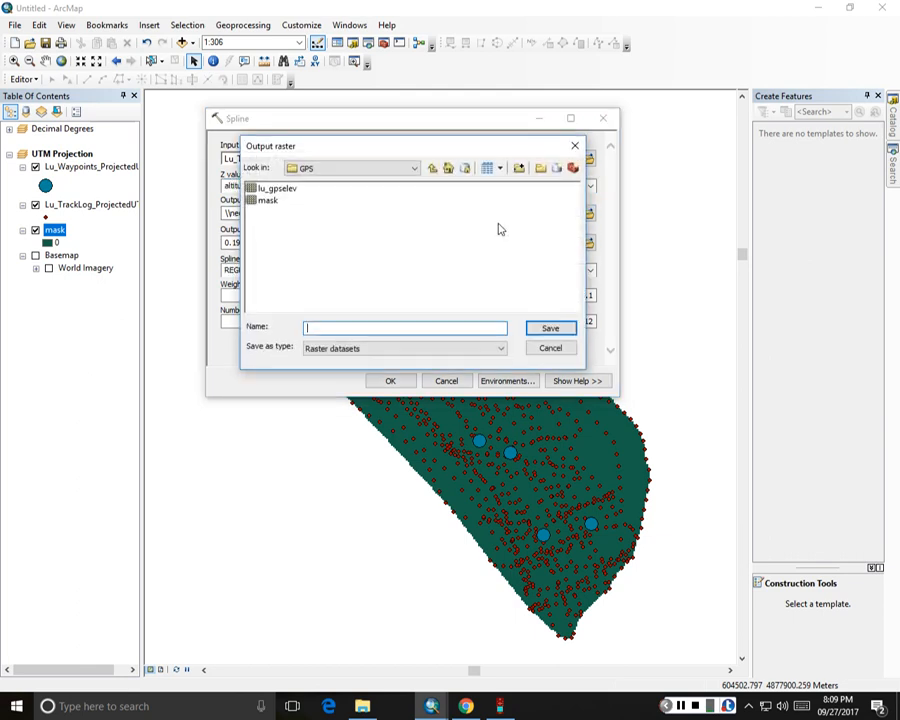
pyautogui.click(279, 190)
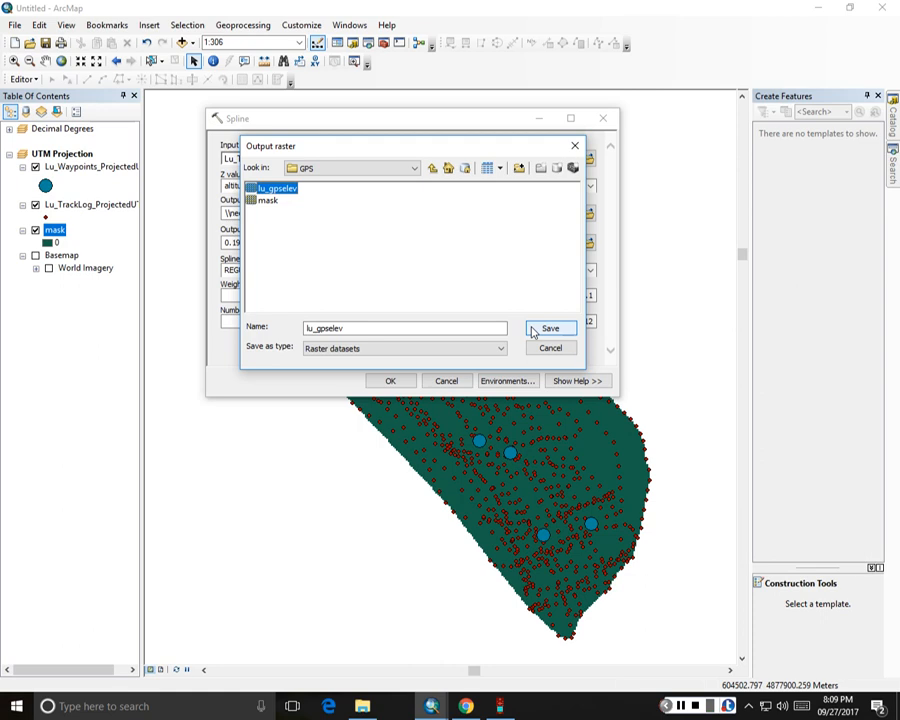
pyautogui.click(413, 330)
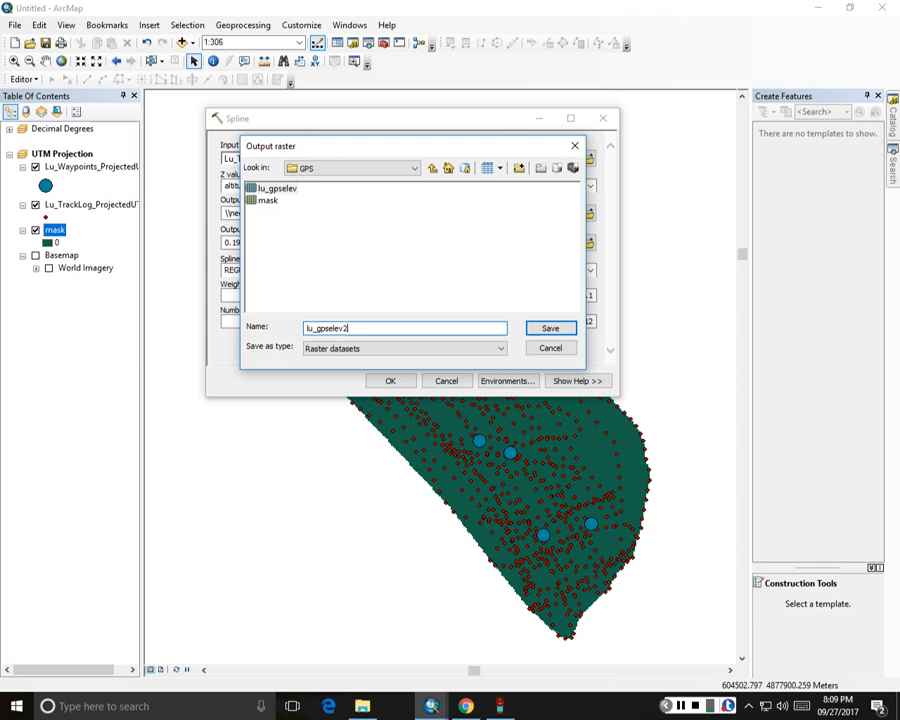
pyautogui.write('2')
pyautogui.click(555, 328)
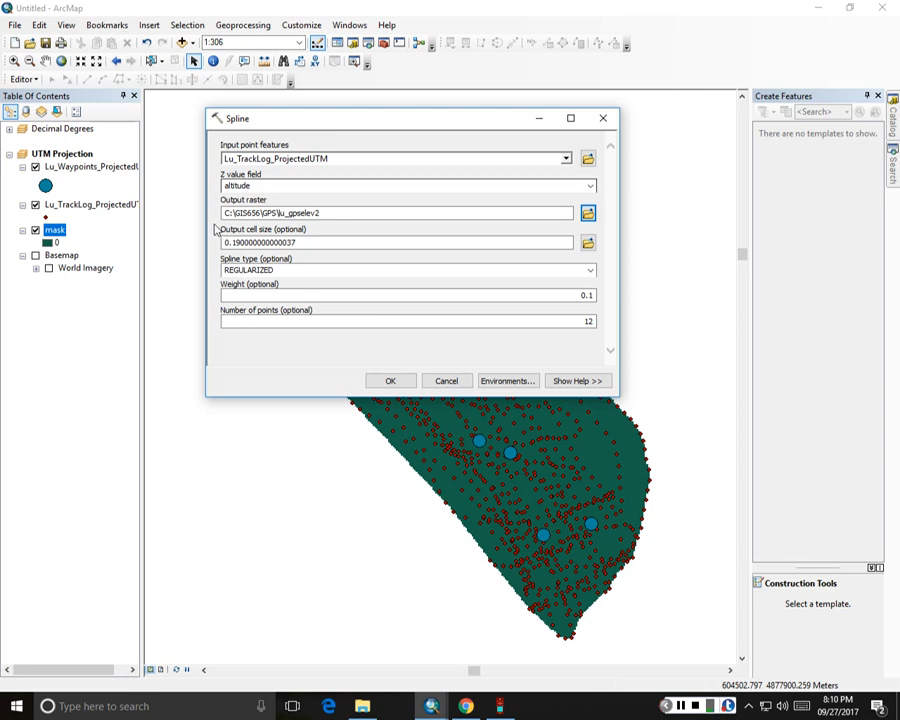
pyautogui.click(389, 386)
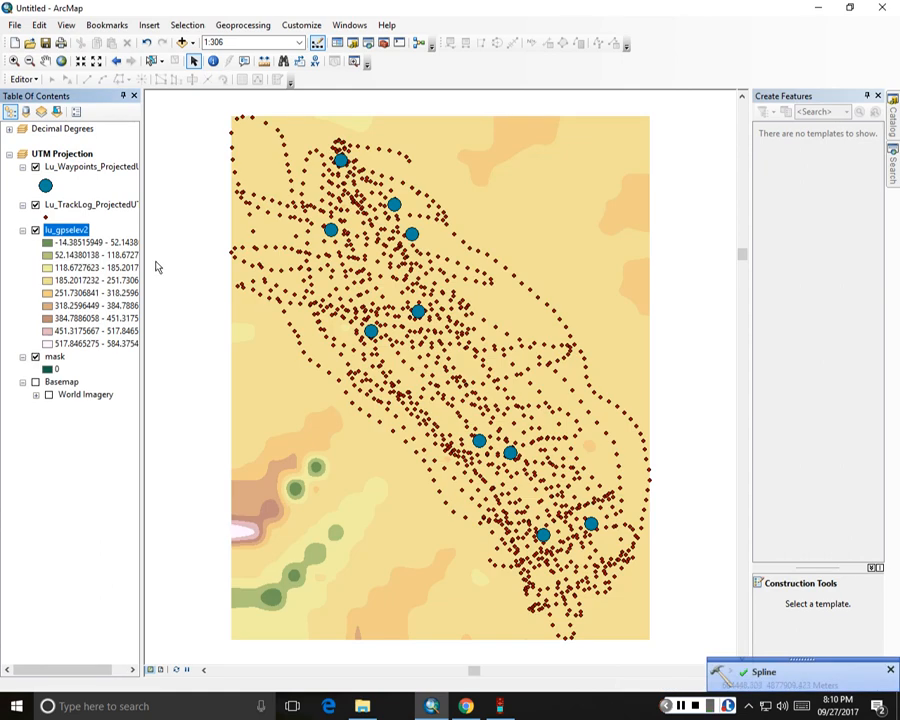
# - Review the Processing Extent environment settings again and leave them without changes
pyautogui.click(242, 25)
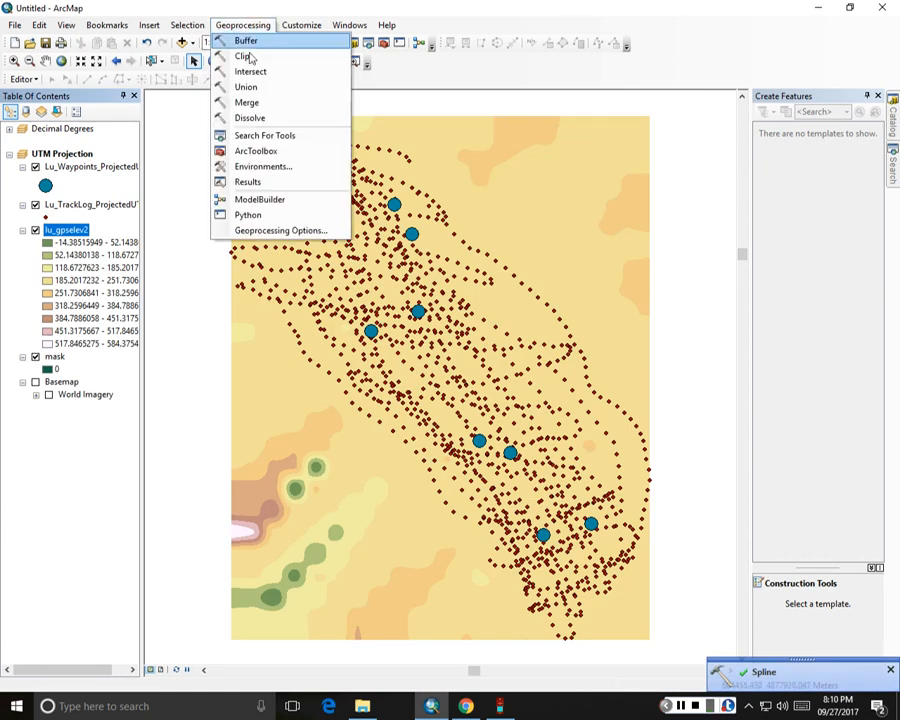
pyautogui.click(258, 167)
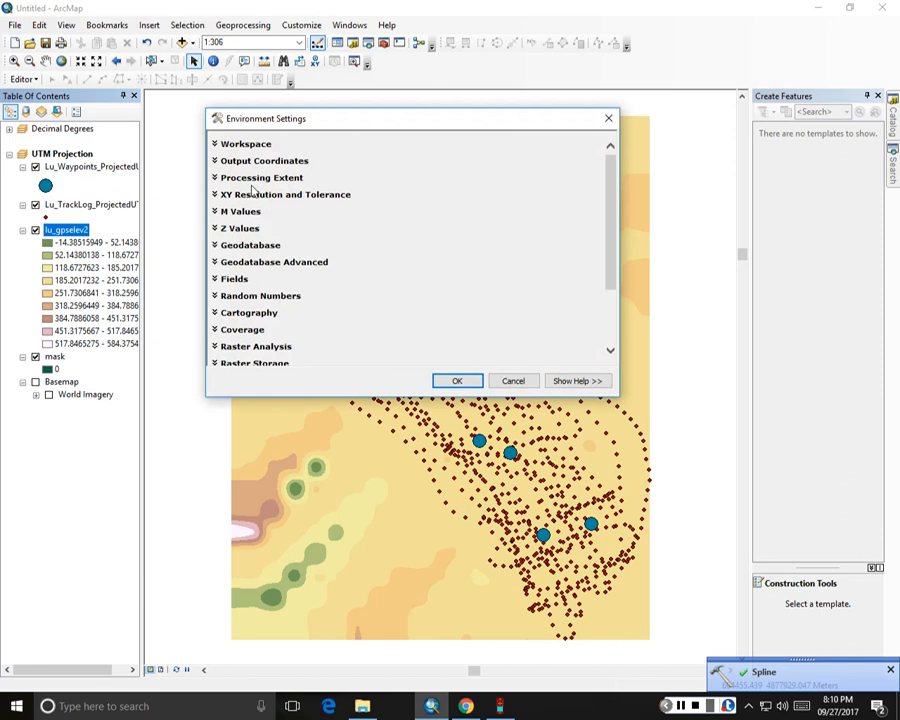
pyautogui.click(226, 177)
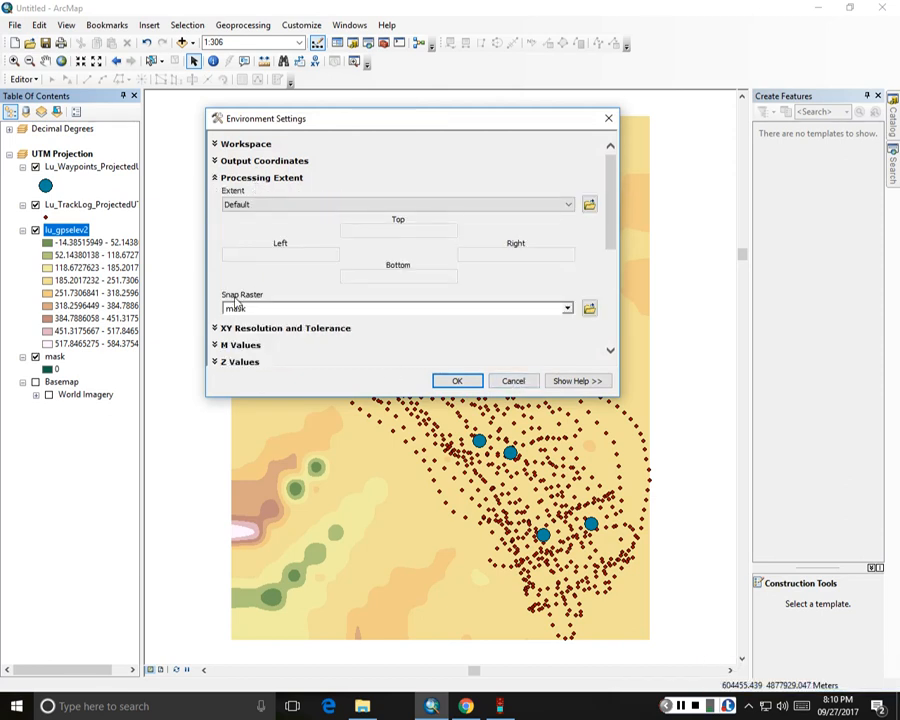
pyautogui.click(512, 383)
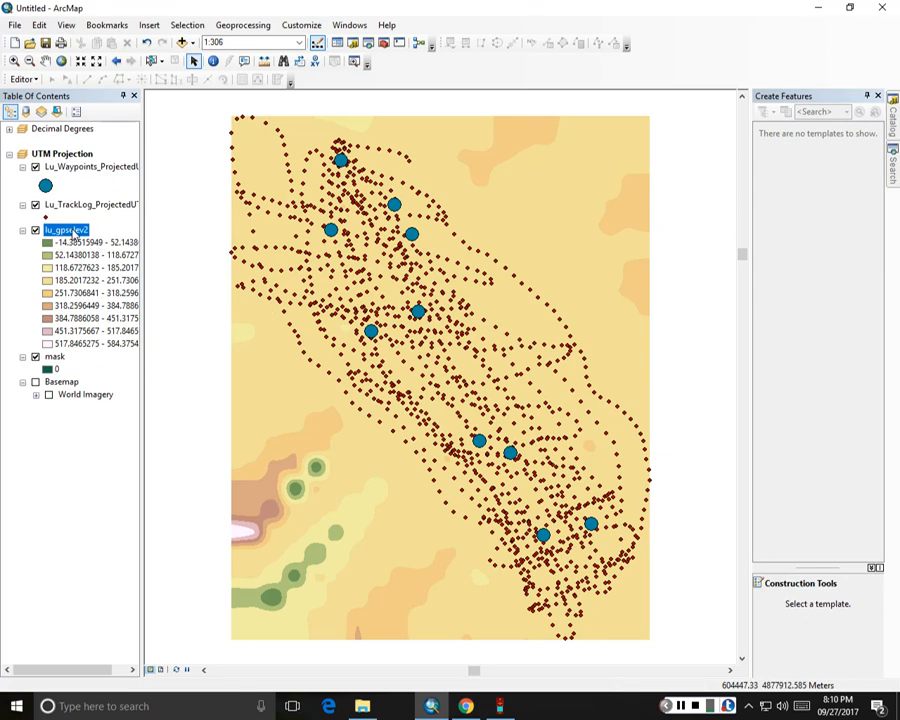
# - Open the Extract by Mask tool from the Spatial Analyst Extraction toolset
pyautogui.click(893, 122)
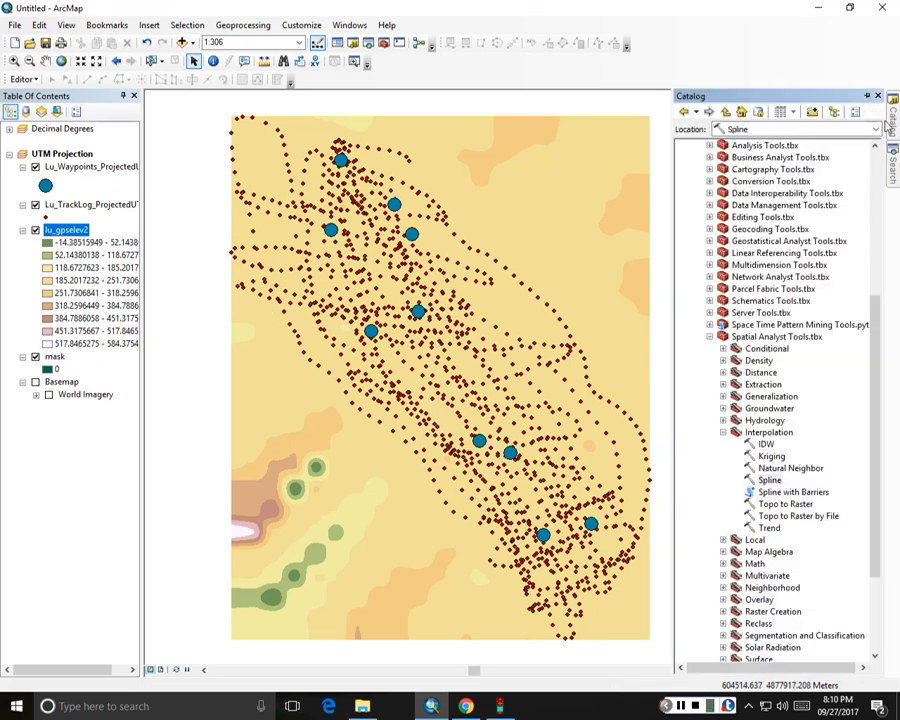
pyautogui.click(723, 432)
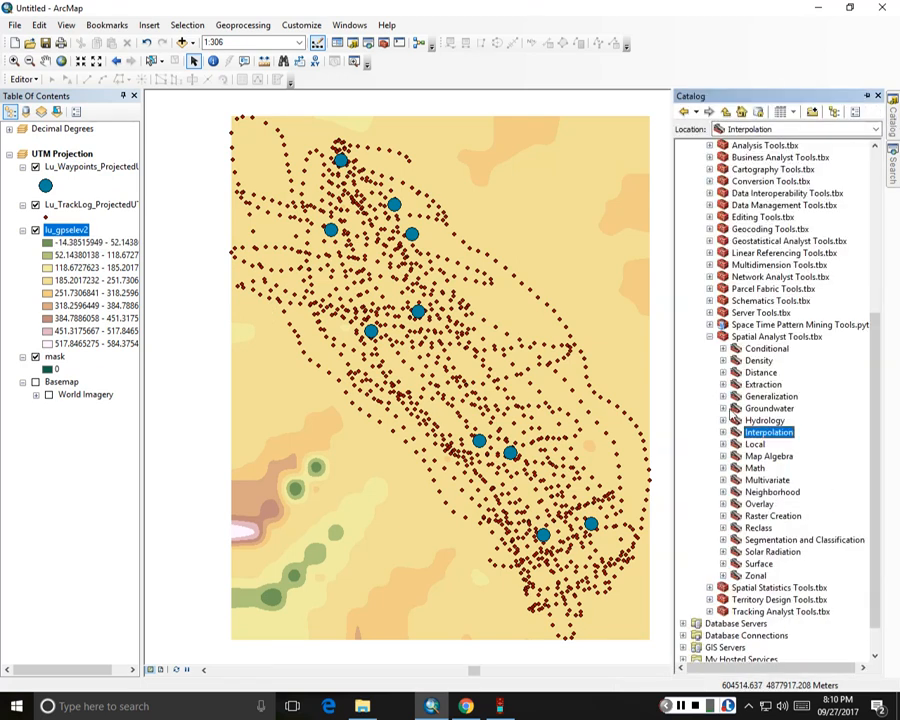
pyautogui.click(745, 337)
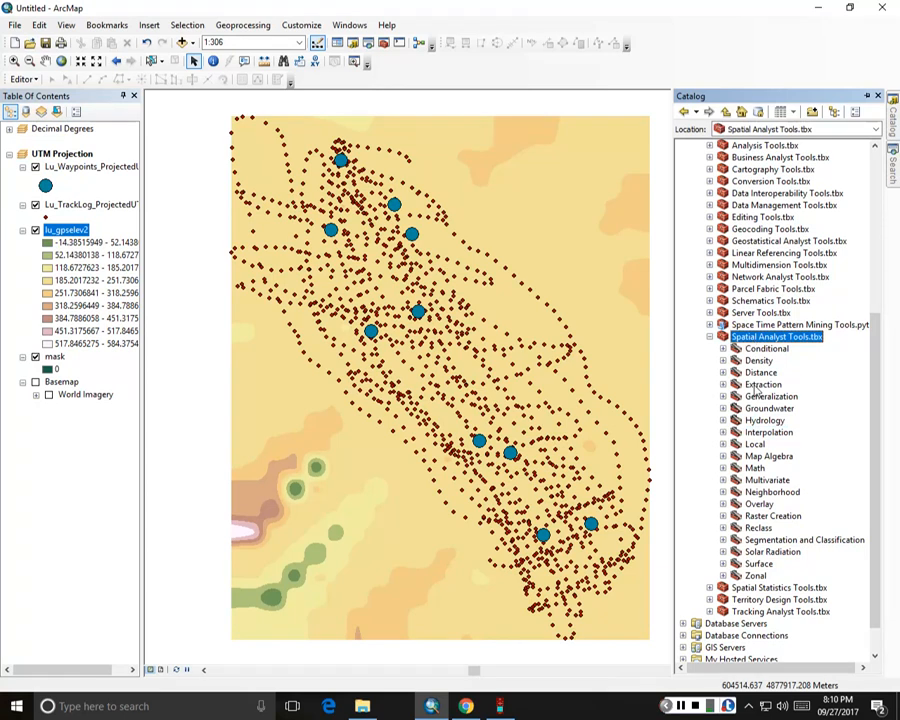
pyautogui.click(758, 385)
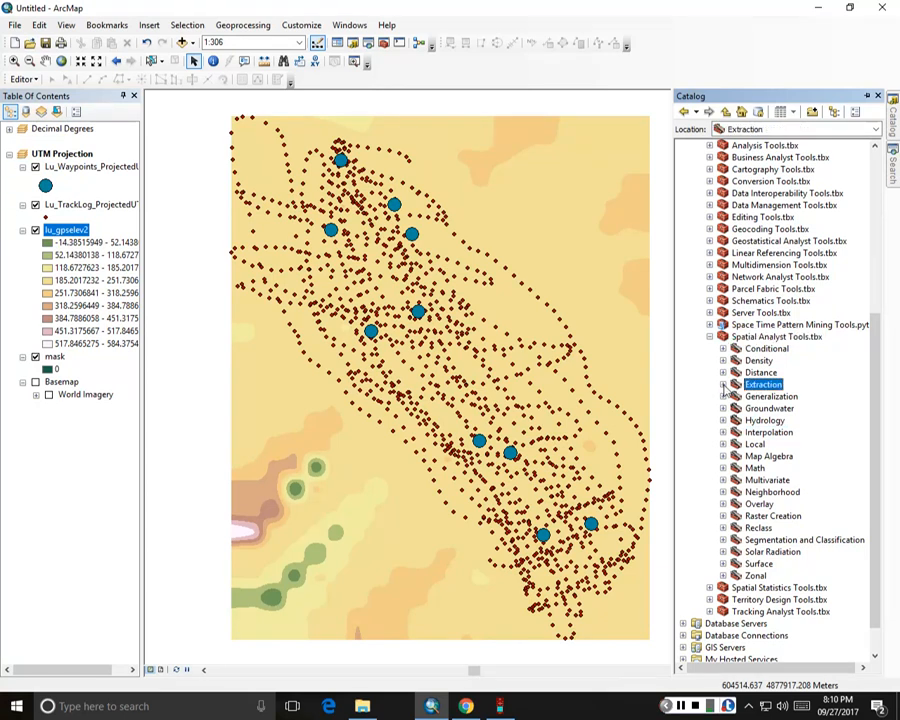
pyautogui.click(723, 385)
pyautogui.scroll(-4, 725, 385)
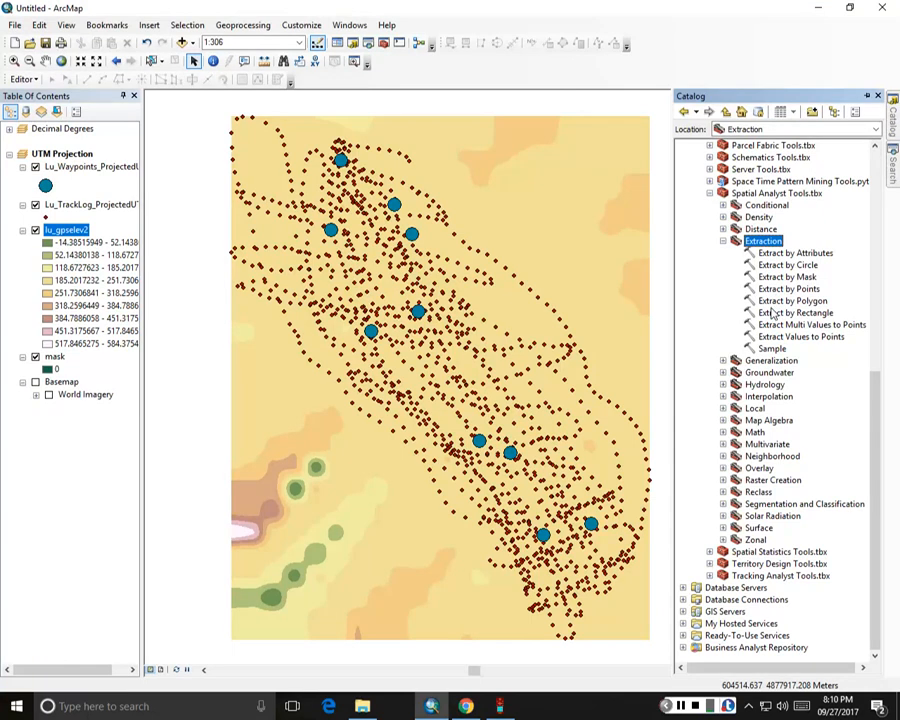
pyautogui.doubleClick(778, 279)
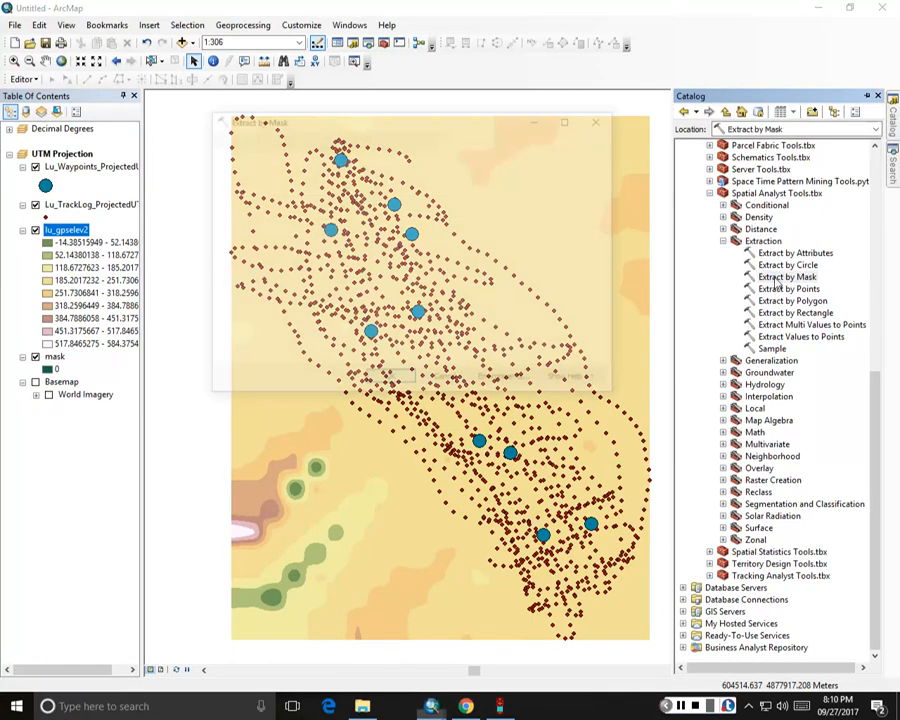
pyautogui.moveTo(458, 137); pyautogui.dragTo(572, 148)
pyautogui.moveTo(893, 118)
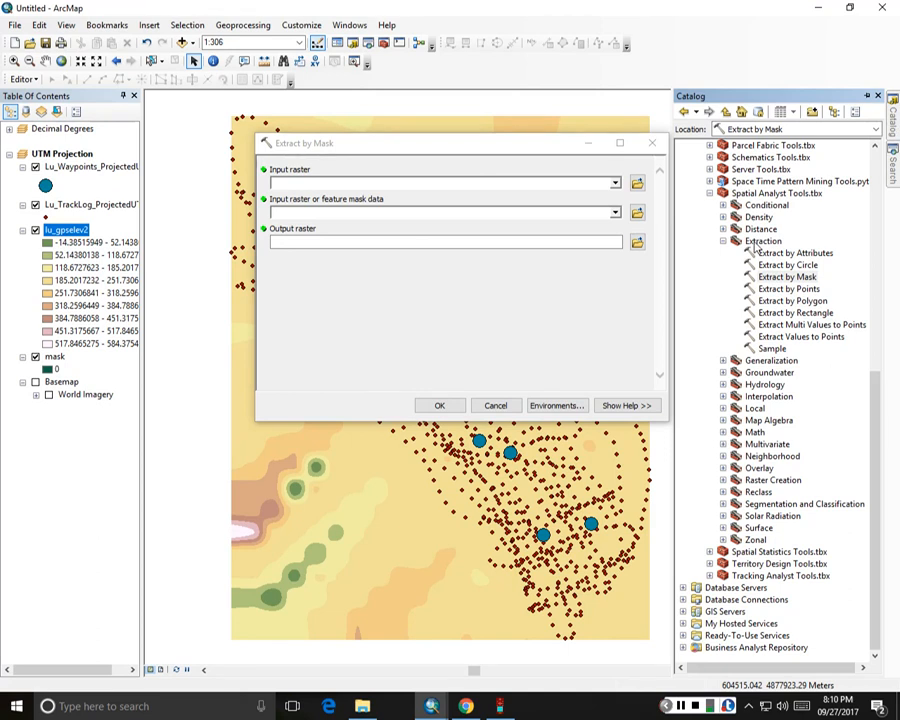
pyautogui.click(775, 193)
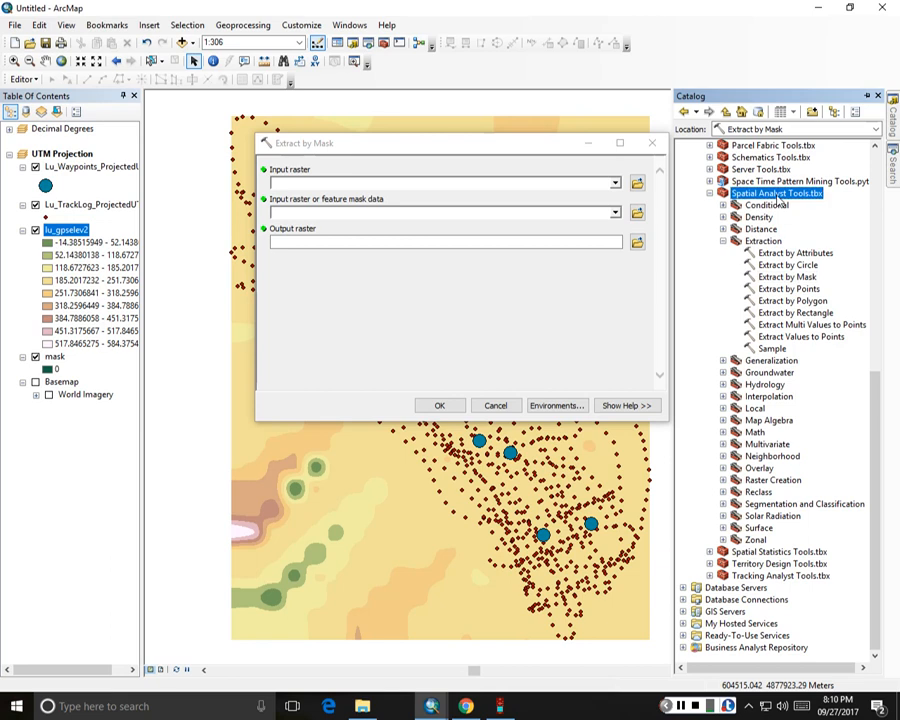
pyautogui.click(764, 242)
pyautogui.click(787, 277)
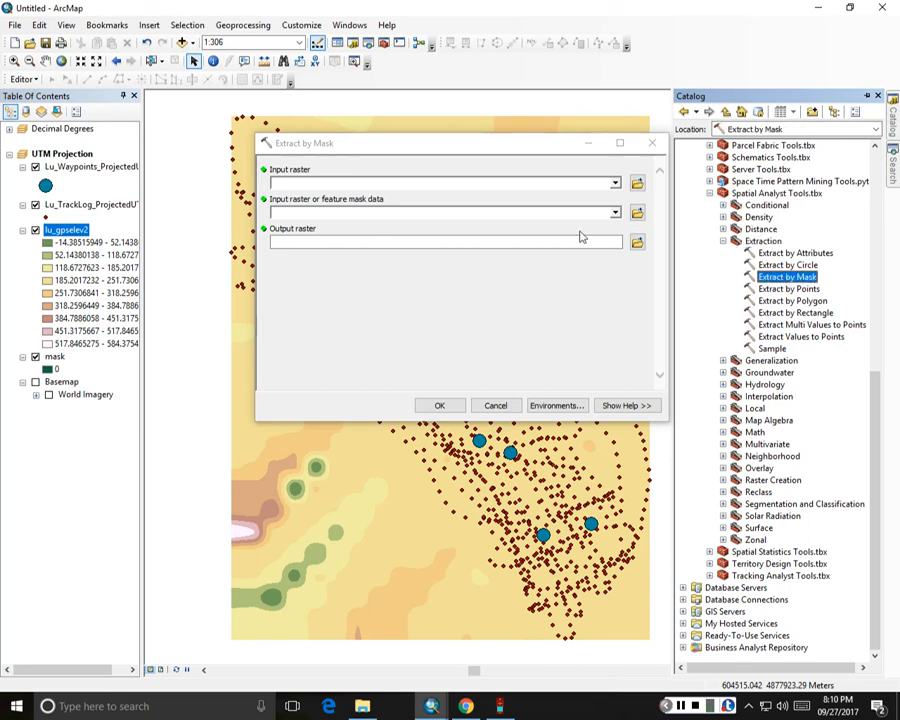
# - Set lu_gpselev2 as the input raster and mask as the mask data, and move the lu_gpselev2 layer below the mask layer
pyautogui.click(615, 183)
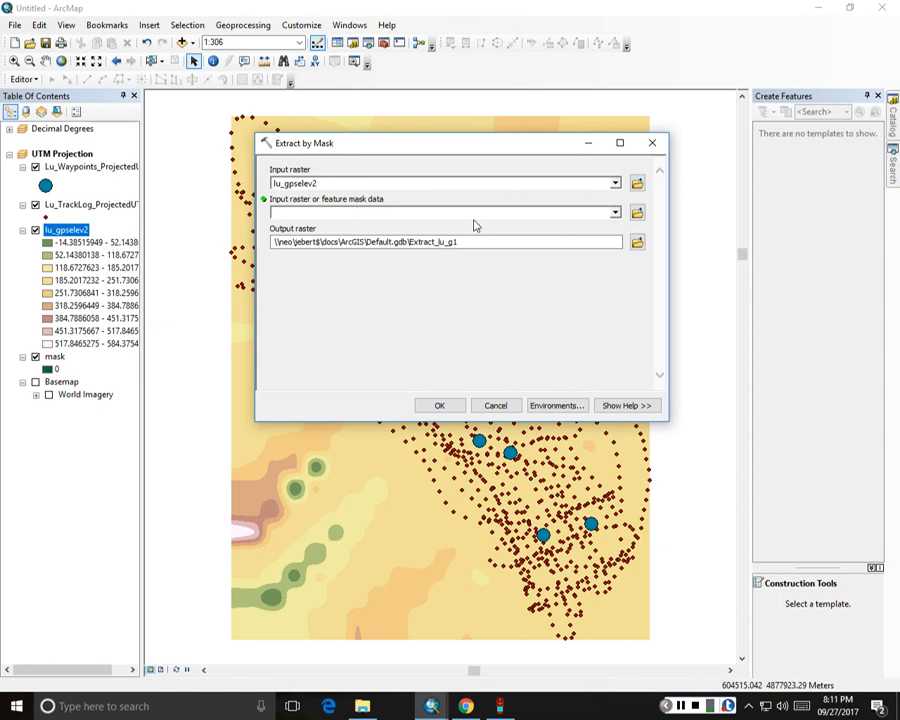
pyautogui.click(615, 212)
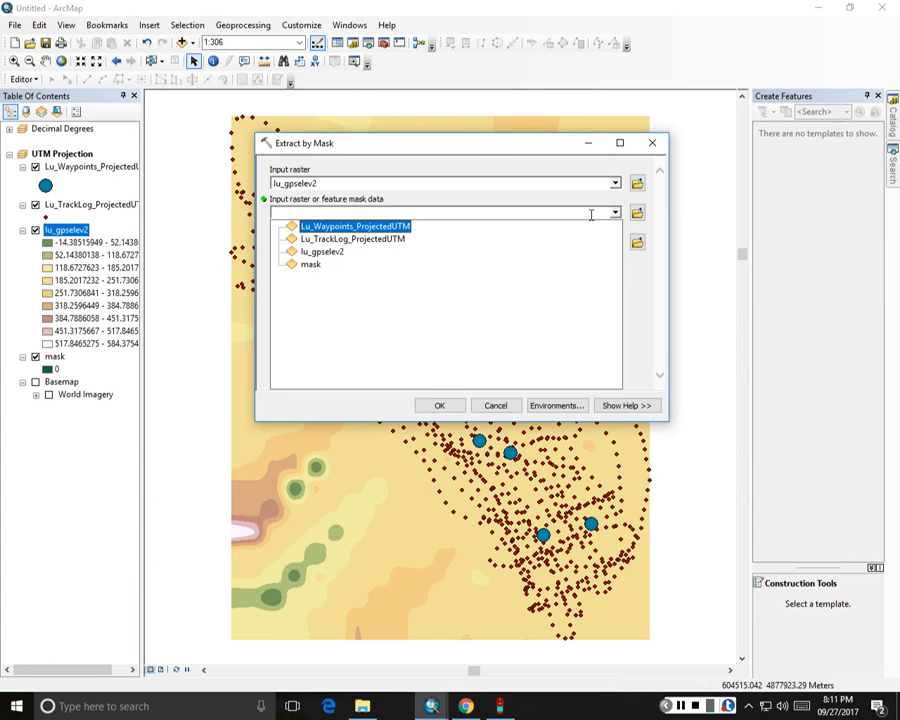
pyautogui.click(311, 264)
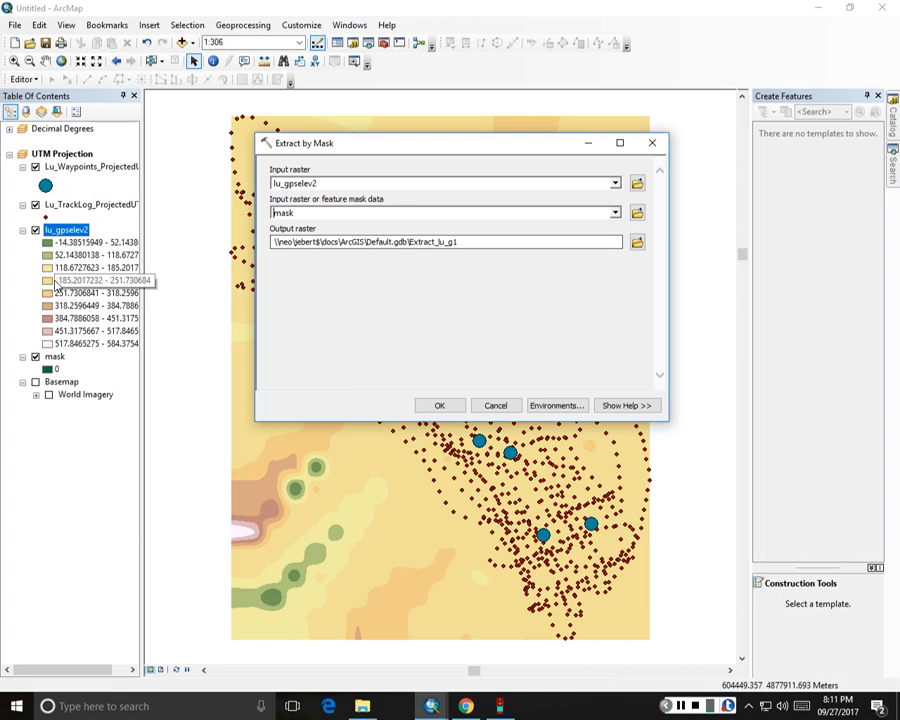
pyautogui.moveTo(55, 237); pyautogui.dragTo(44, 368)
pyautogui.moveTo(407, 151); pyautogui.dragTo(625, 40)
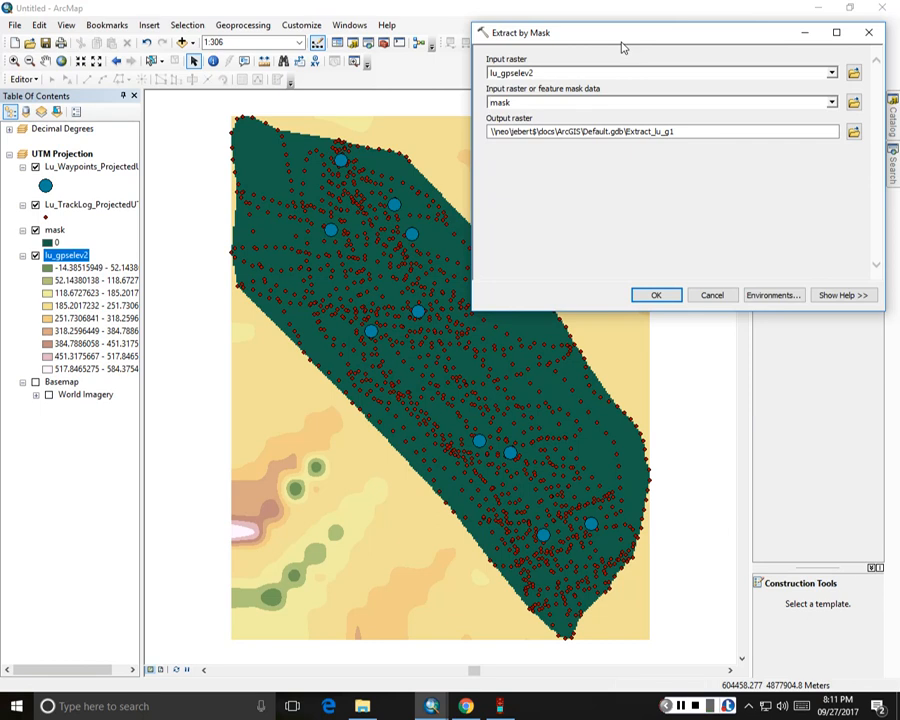
# - Name the output raster LU_FinalGPS in the GPS folder and run the extraction
pyautogui.click(853, 132)
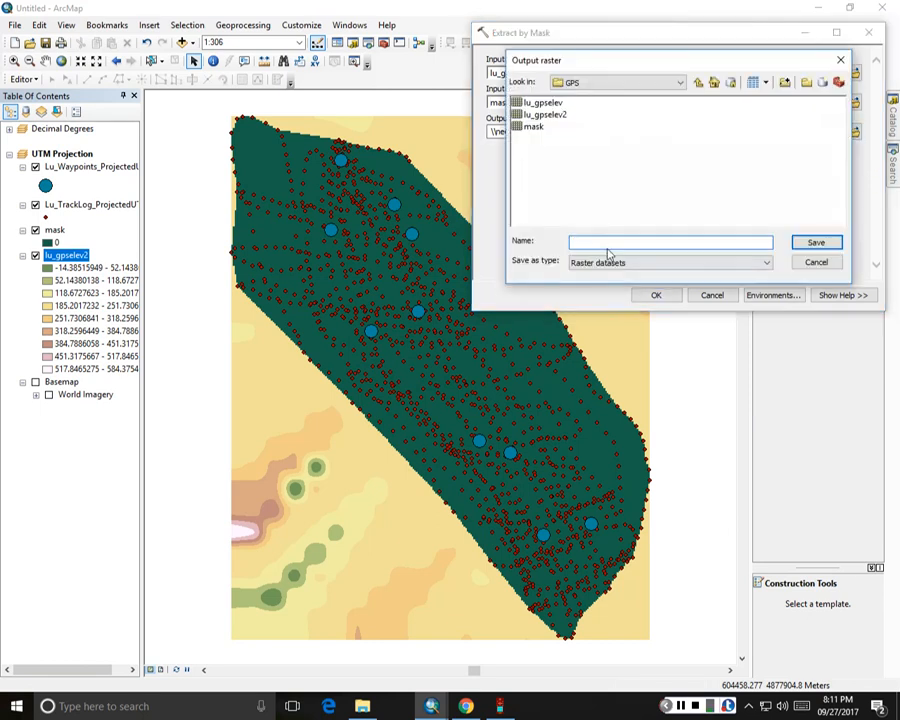
pyautogui.write('LU_FinalElev')
pyautogui.press('Left')
pyautogui.press('Left')
pyautogui.press('Left')
pyautogui.press('Left')
pyautogui.press('Left')
pyautogui.press('Left')
pyautogui.press('Left')
pyautogui.press('Left')
pyautogui.press('Left')
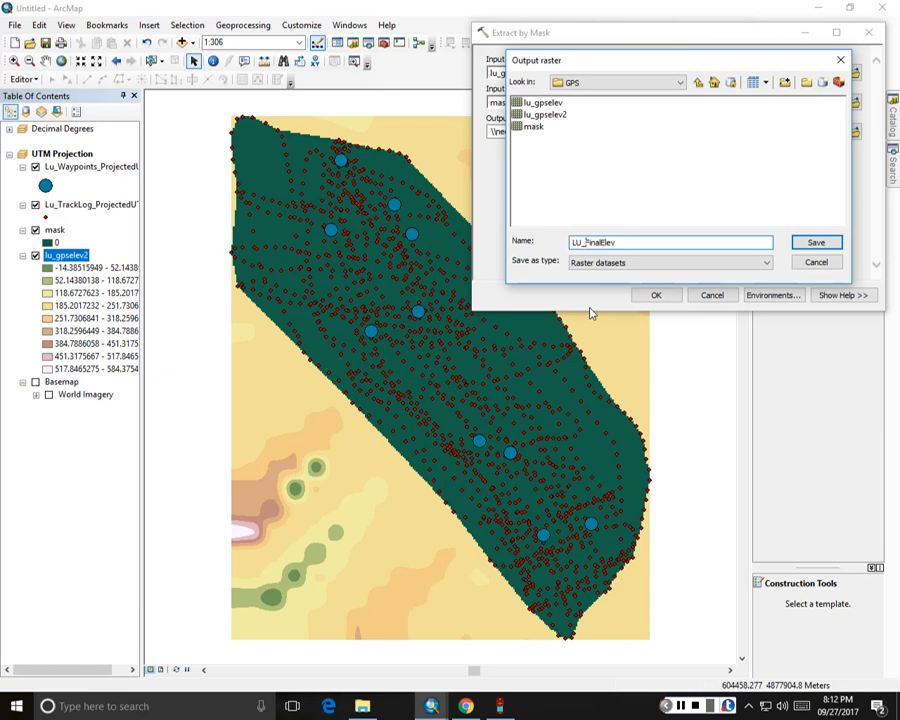
pyautogui.press('Delete')
pyautogui.press('Delete')
pyautogui.press('Delete')
pyautogui.press('Delete')
pyautogui.press('Delete')
pyautogui.press('Delete')
pyautogui.press('Delete')
pyautogui.press('Delete')
pyautogui.press('Delete')
pyautogui.write('G')
pyautogui.press('BackSpace')
pyautogui.write('FinalGPS')
pyautogui.click(818, 243)
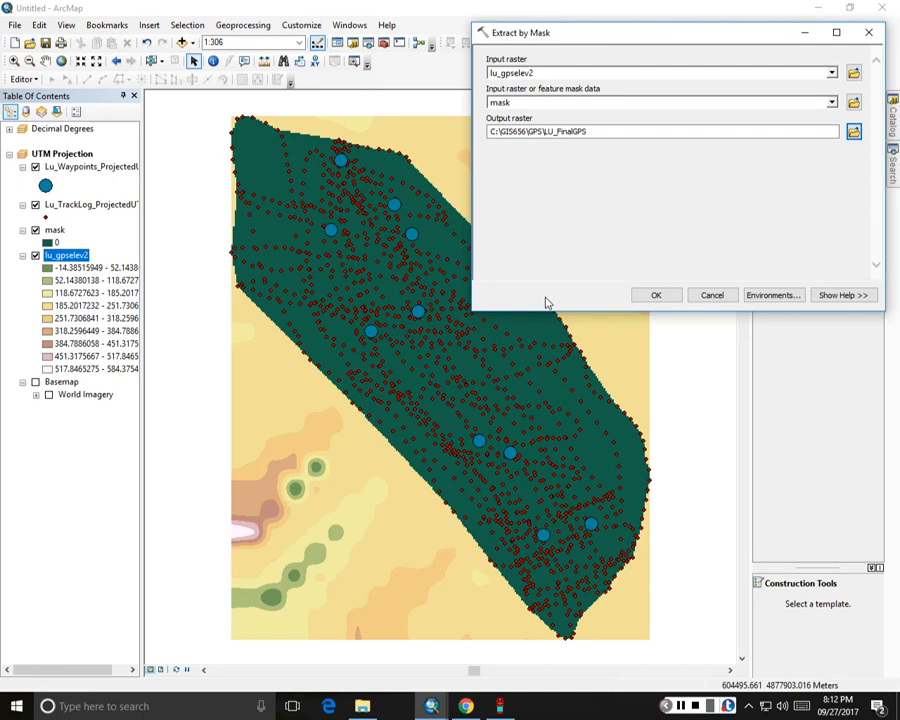
pyautogui.click(658, 295)
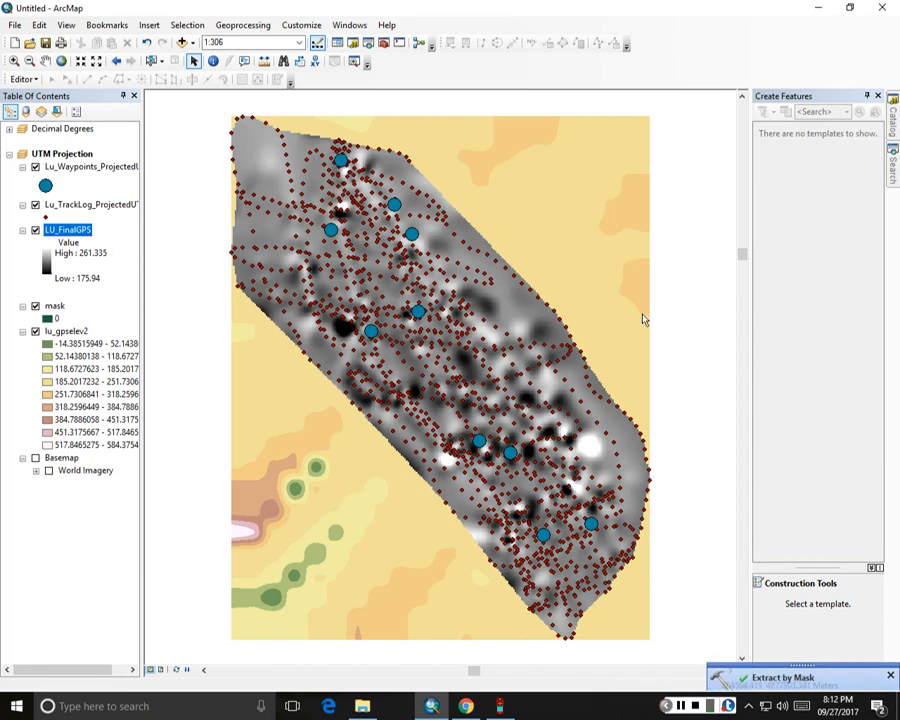
# - Hide the lu_gpselev2 and mask layers and collapse their legends
pyautogui.click(35, 331)
pyautogui.click(35, 306)
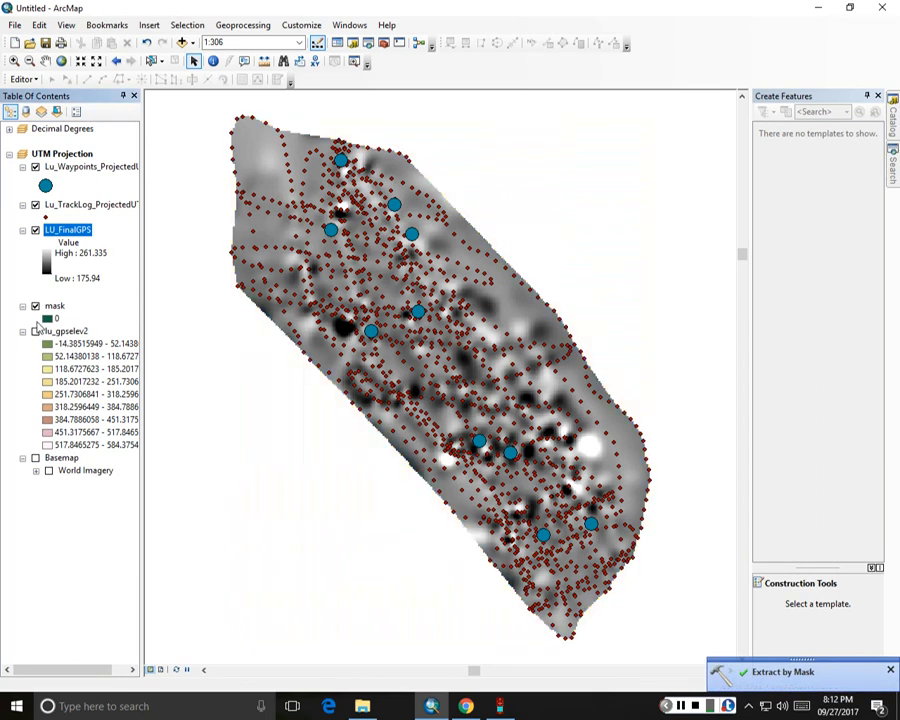
pyautogui.click(22, 331)
pyautogui.click(22, 306)
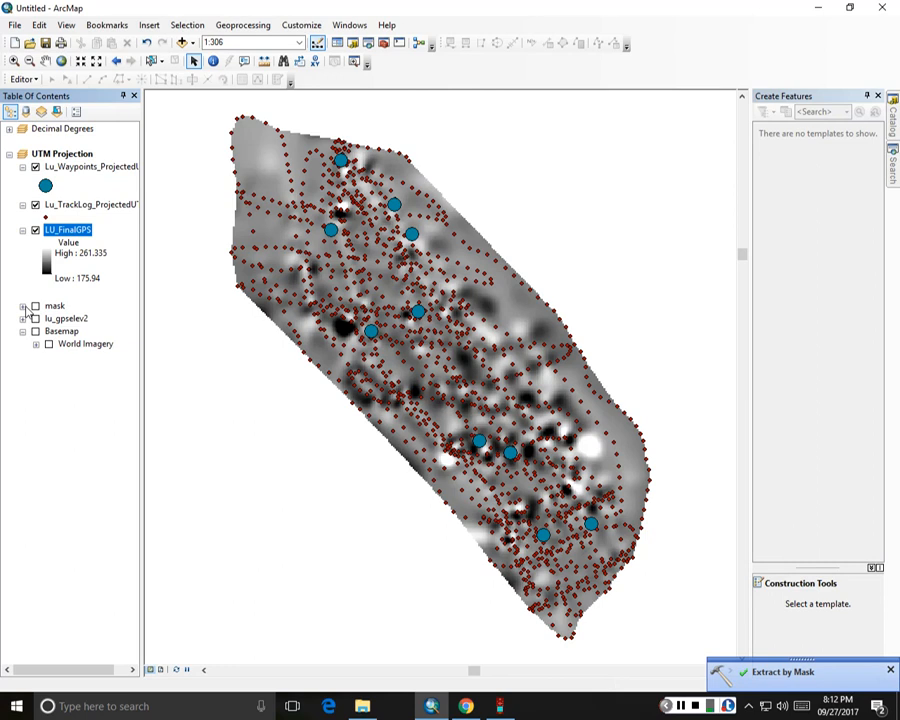
# - Apply the multicolour light-blue, green, orange, brown and white elevation color ramp to the stretched symbology of LU_FinalGPS
pyautogui.rightClick(78, 233)
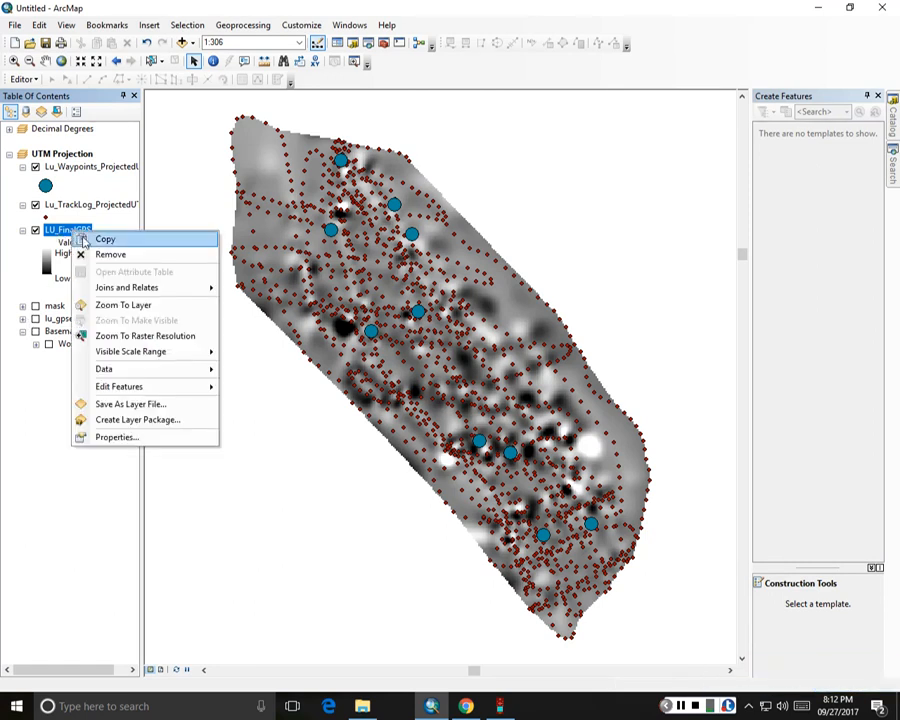
pyautogui.click(115, 437)
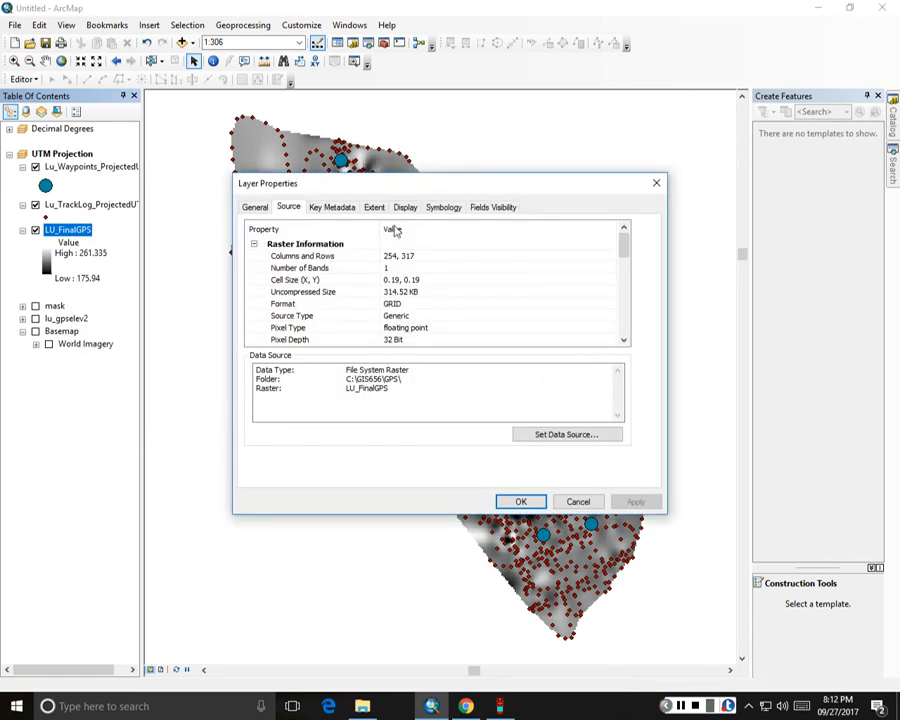
pyautogui.click(442, 207)
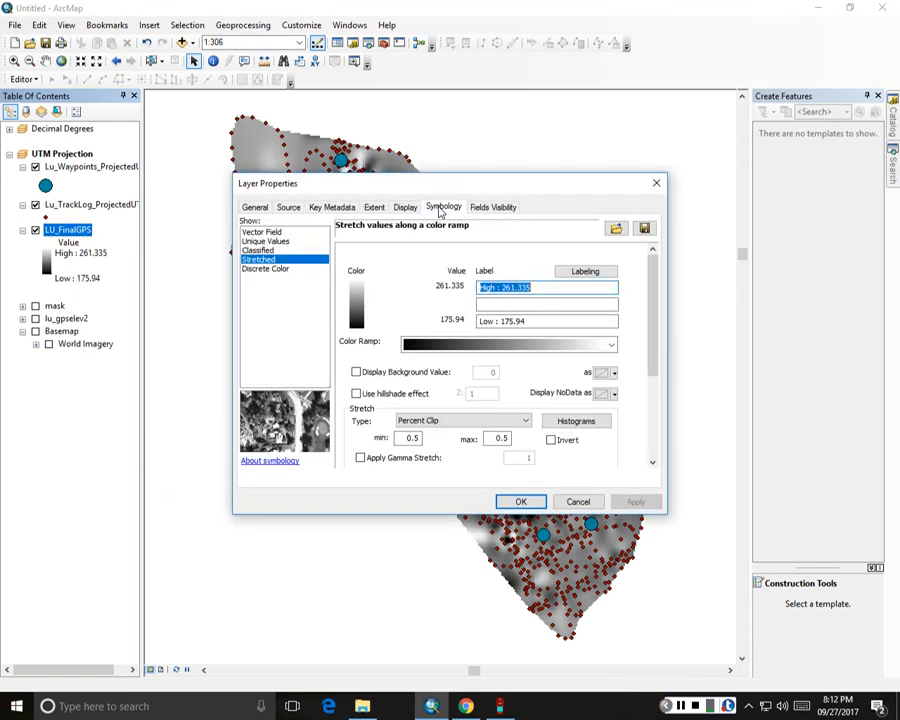
pyautogui.click(612, 345)
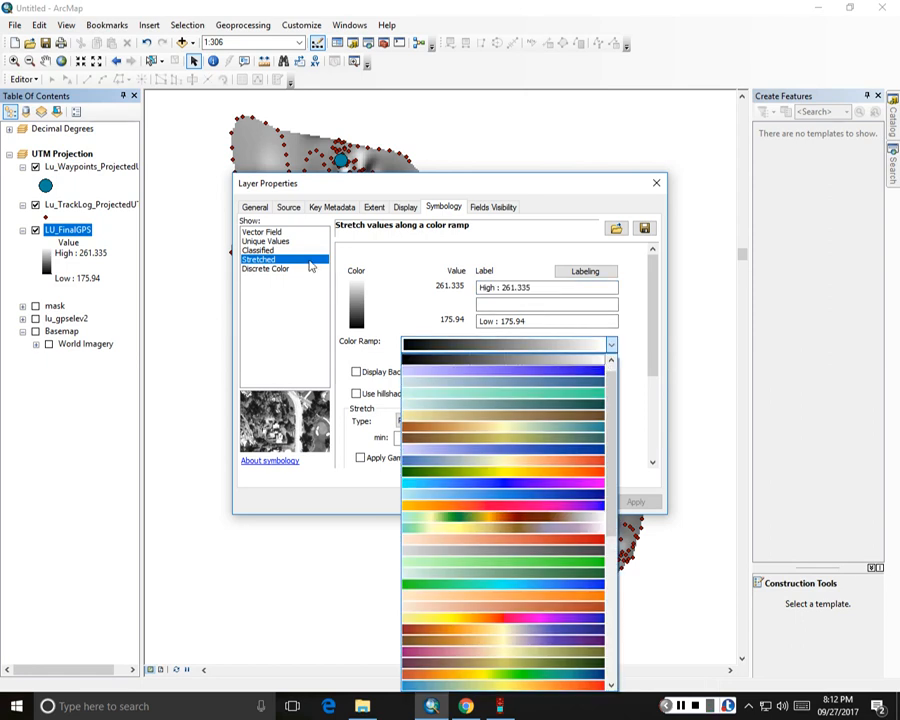
pyautogui.click(507, 521)
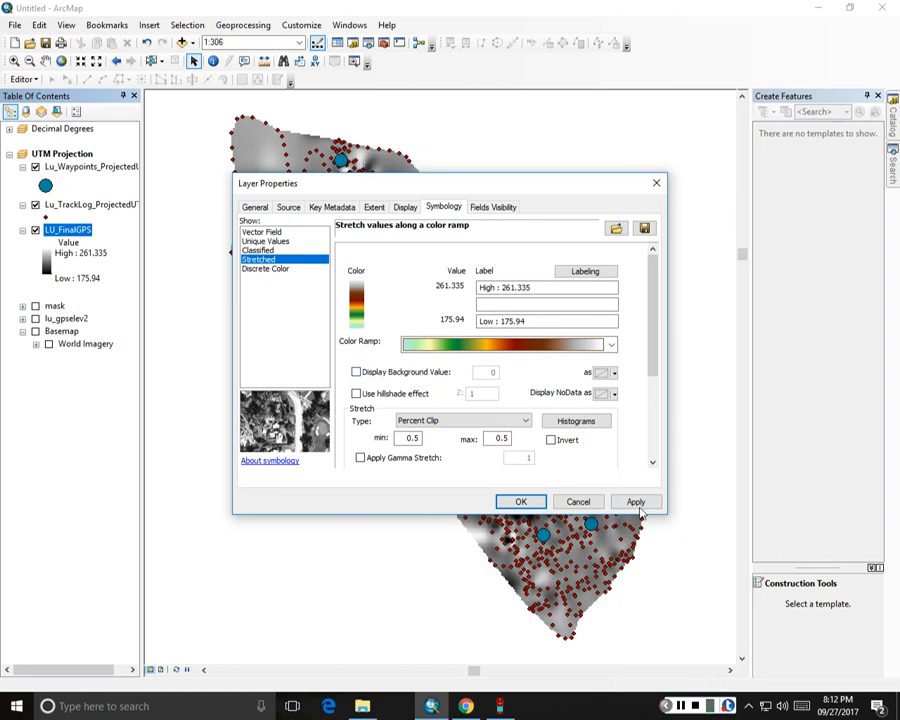
pyautogui.click(636, 502)
pyautogui.click(521, 503)
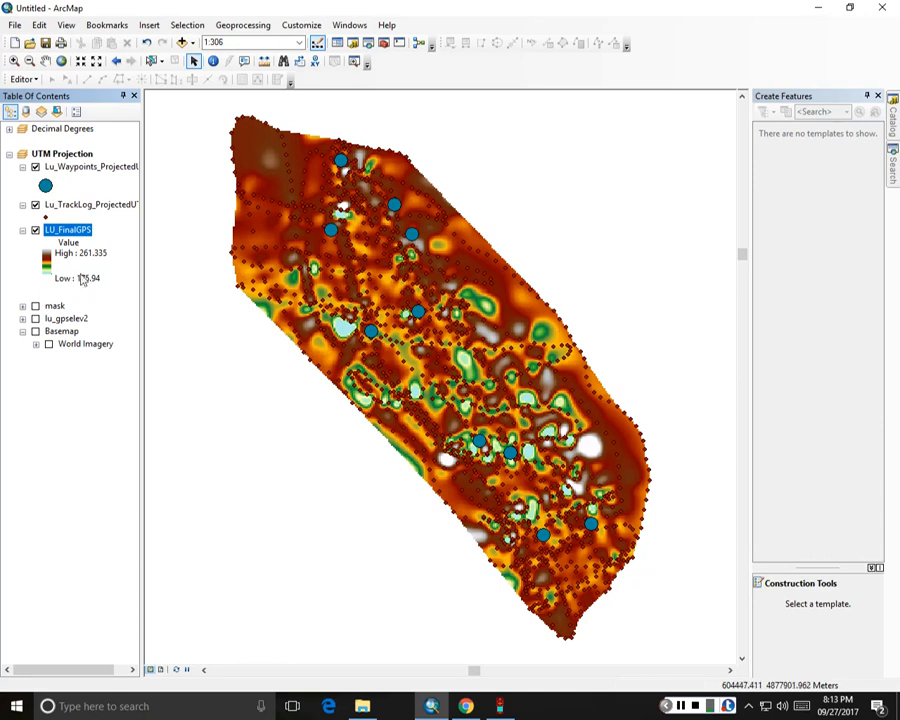
# - Inspect the clipped LU_FinalGPS elevation surface up close around the waypoints and recentre the whole raster in the map
pyautogui.scroll(2, 372, 284)
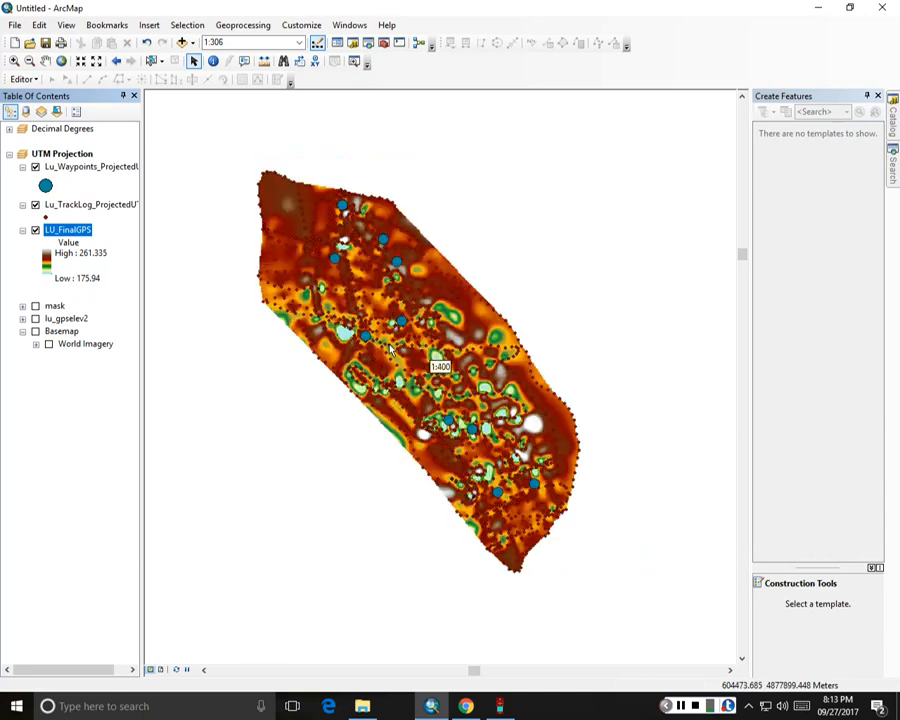
pyautogui.scroll(3, 393, 340)
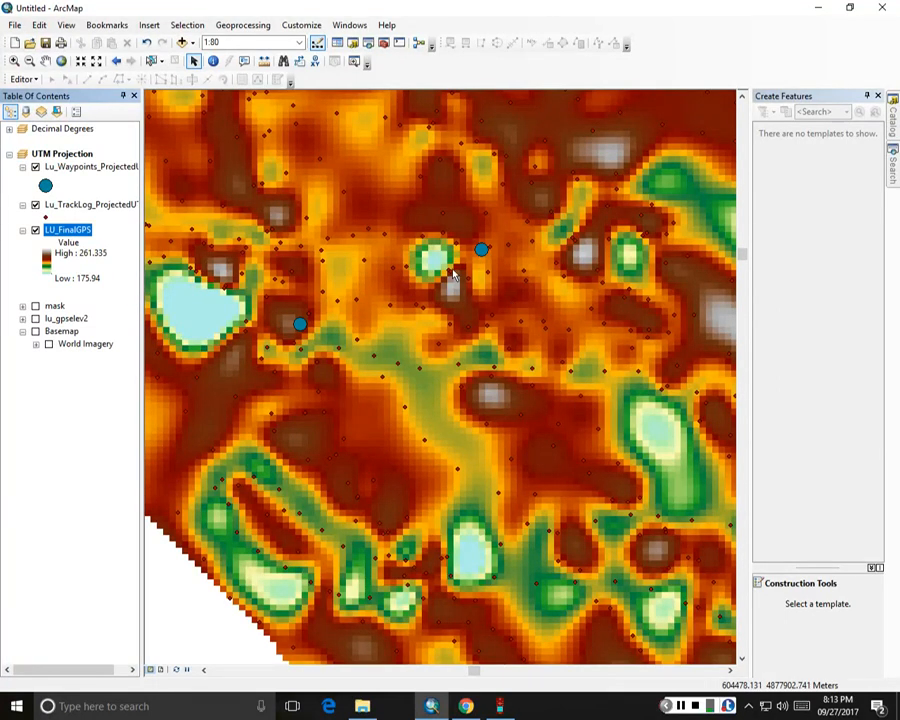
pyautogui.scroll(-3, 420, 360)
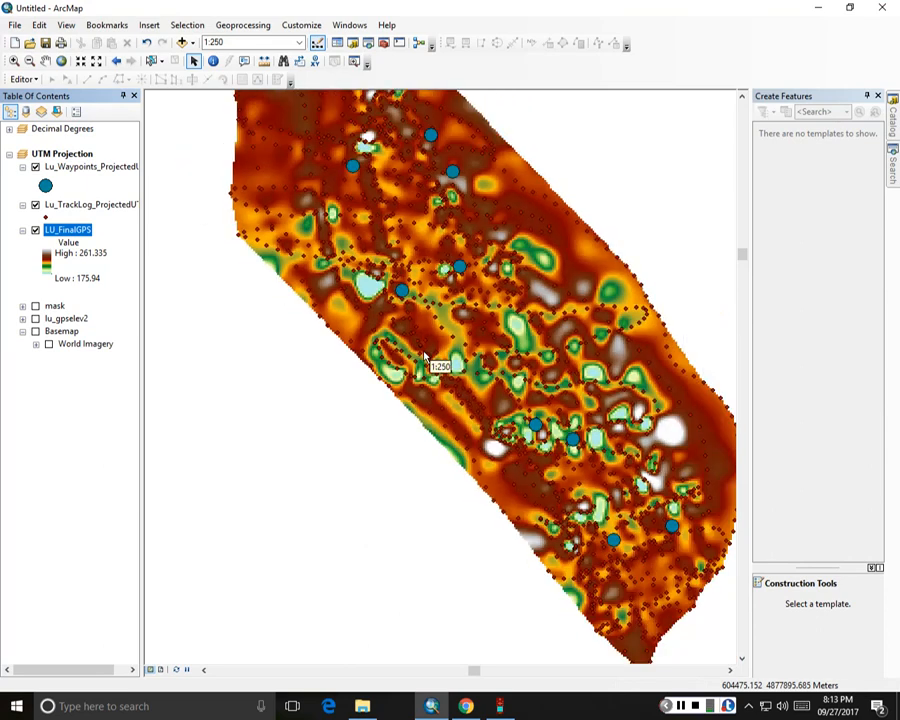
pyautogui.scroll(-1, 420, 364)
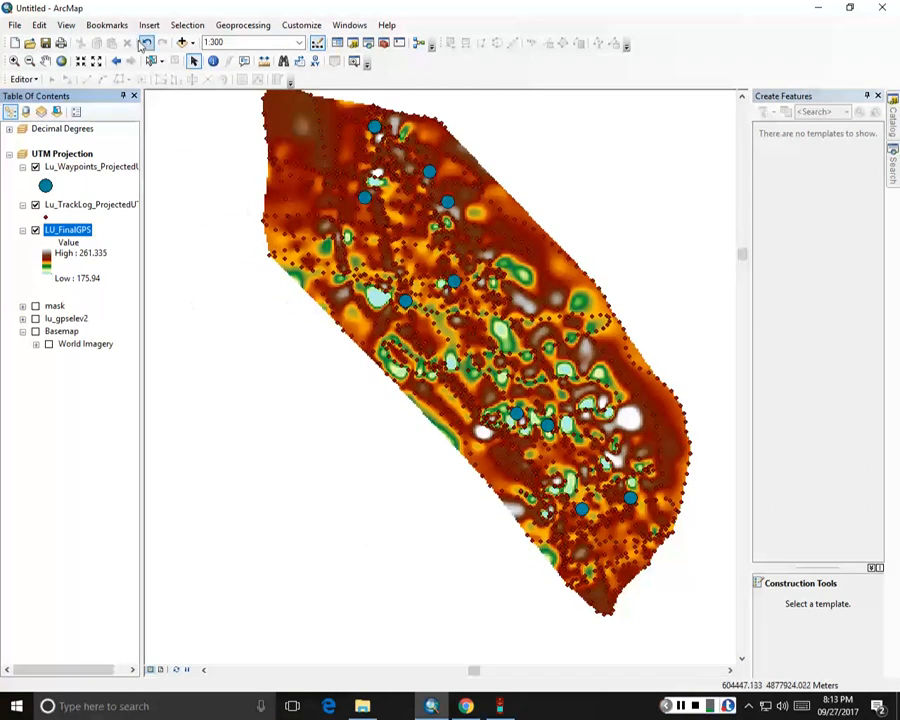
pyautogui.click(46, 60)
pyautogui.moveTo(296, 242); pyautogui.dragTo(268, 263)
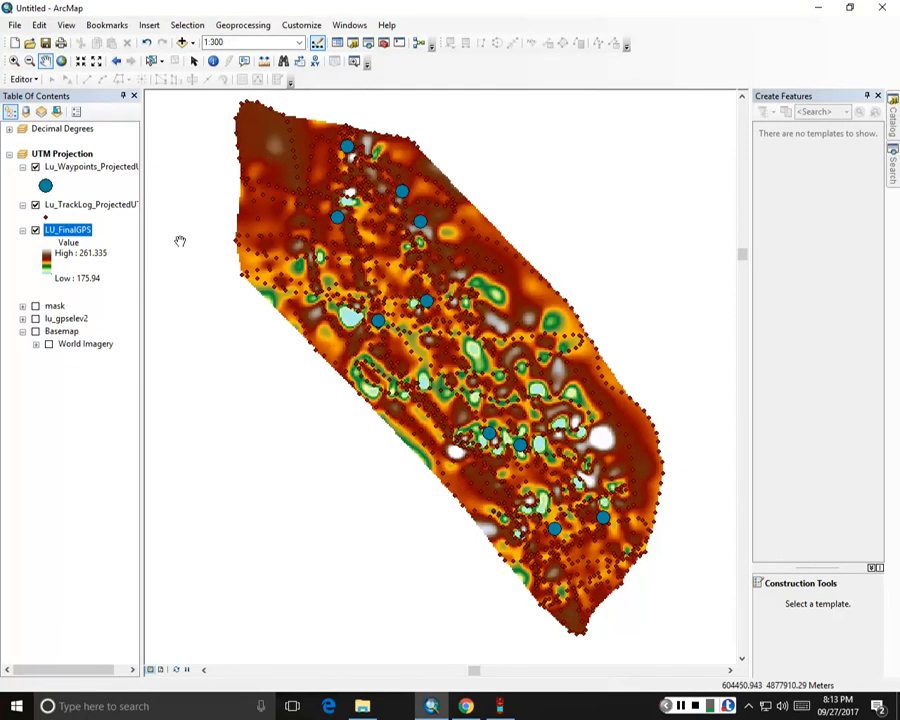
# - Symbolize LU_FinalGPS as classified with 10 classes, using the light-blue, green, orange, brown and white elevation color ramp
pyautogui.rightClick(72, 231)
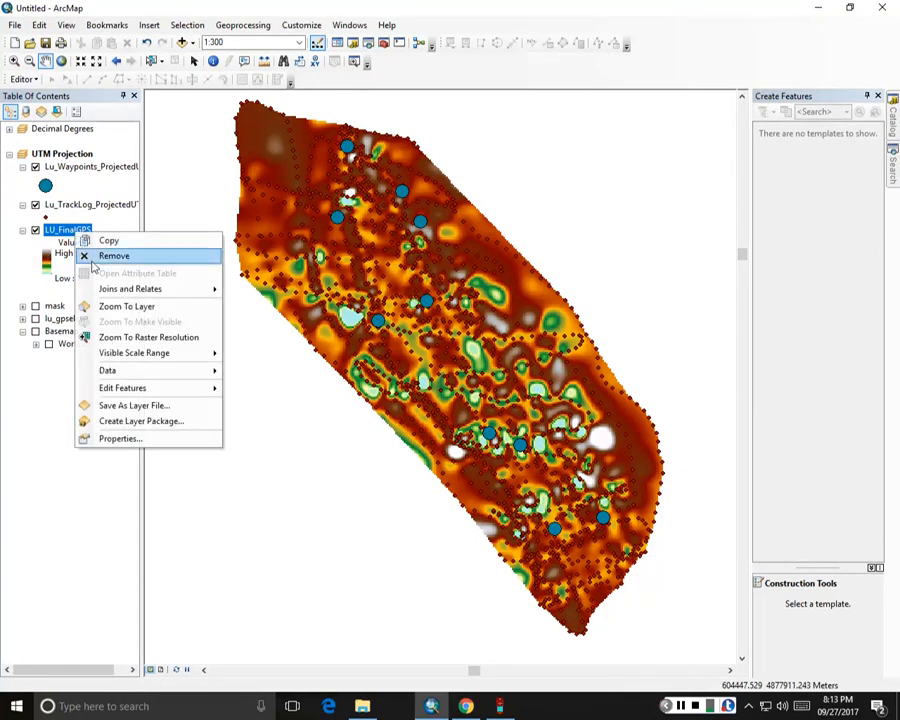
pyautogui.click(149, 440)
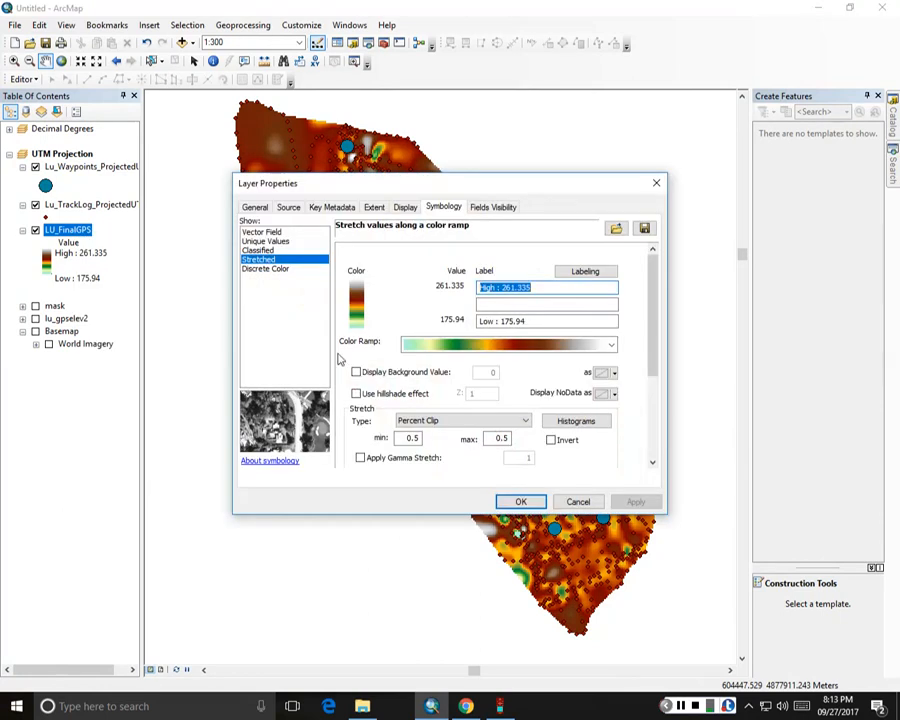
pyautogui.click(262, 251)
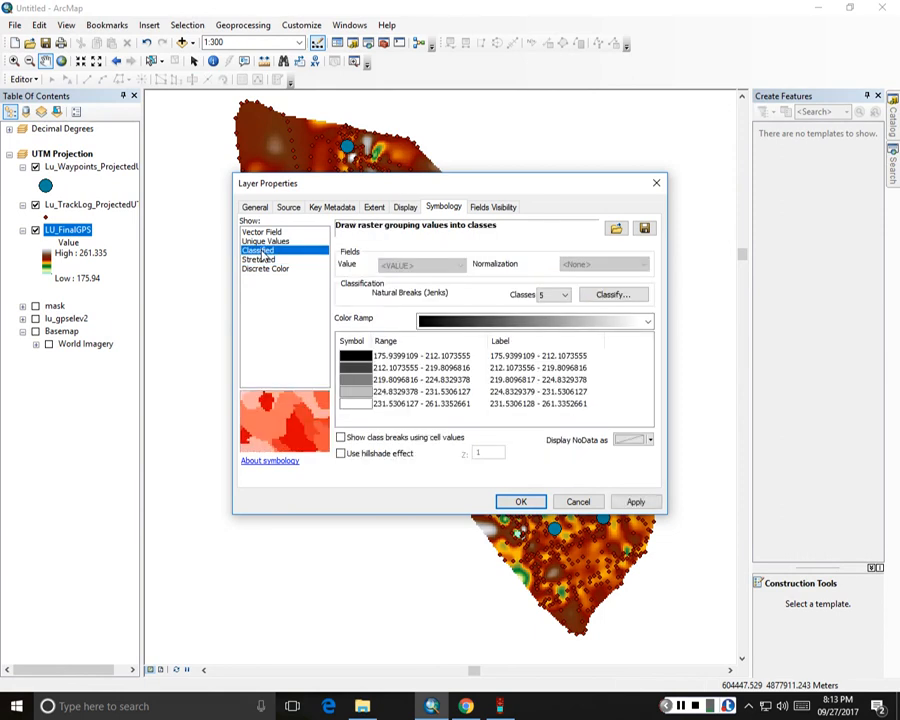
pyautogui.click(565, 295)
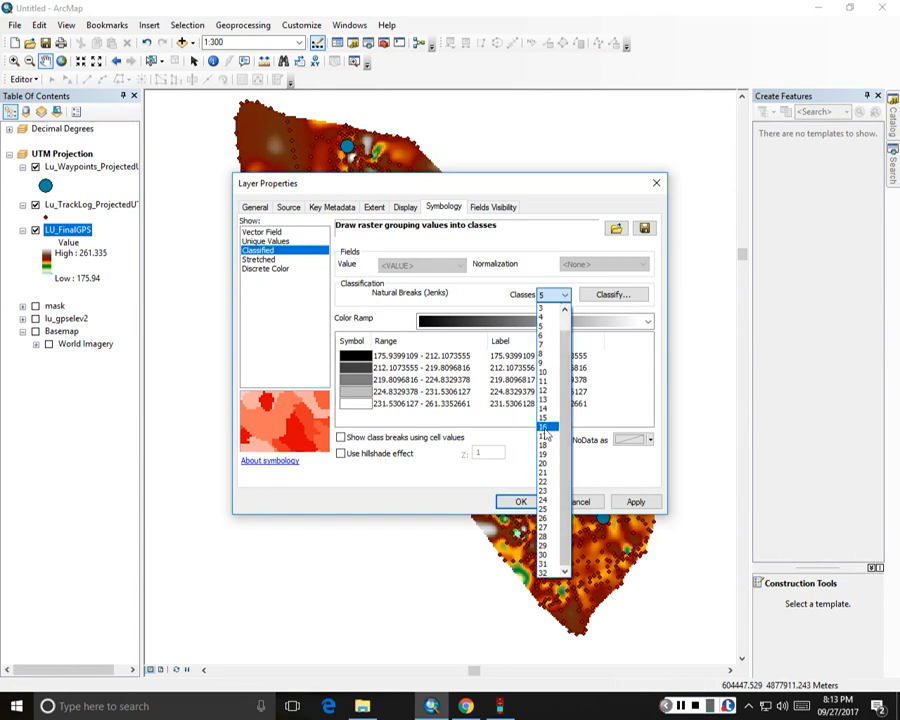
pyautogui.click(545, 372)
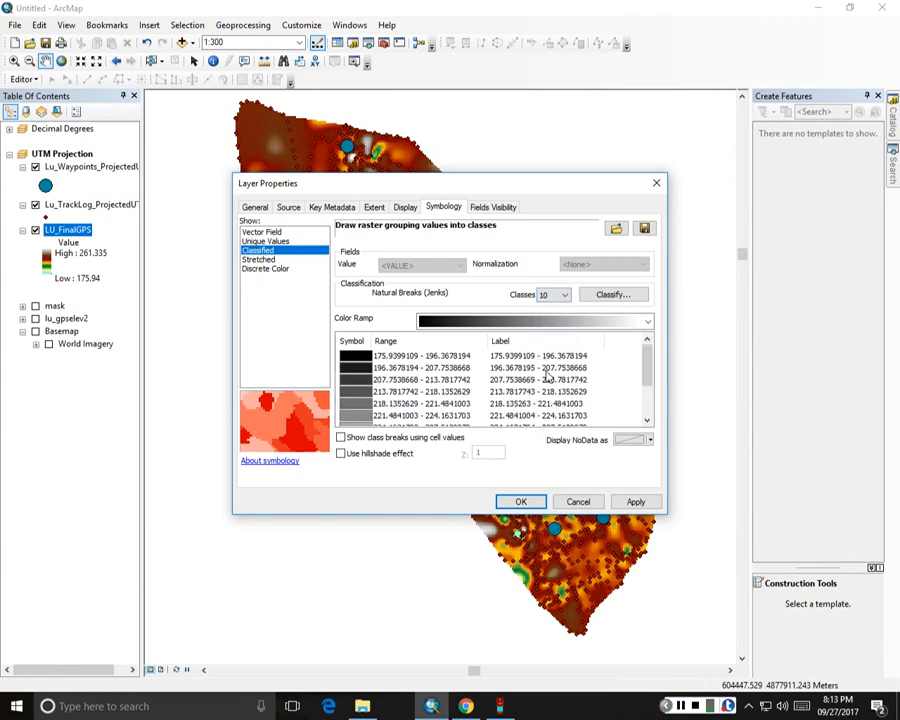
pyautogui.click(647, 322)
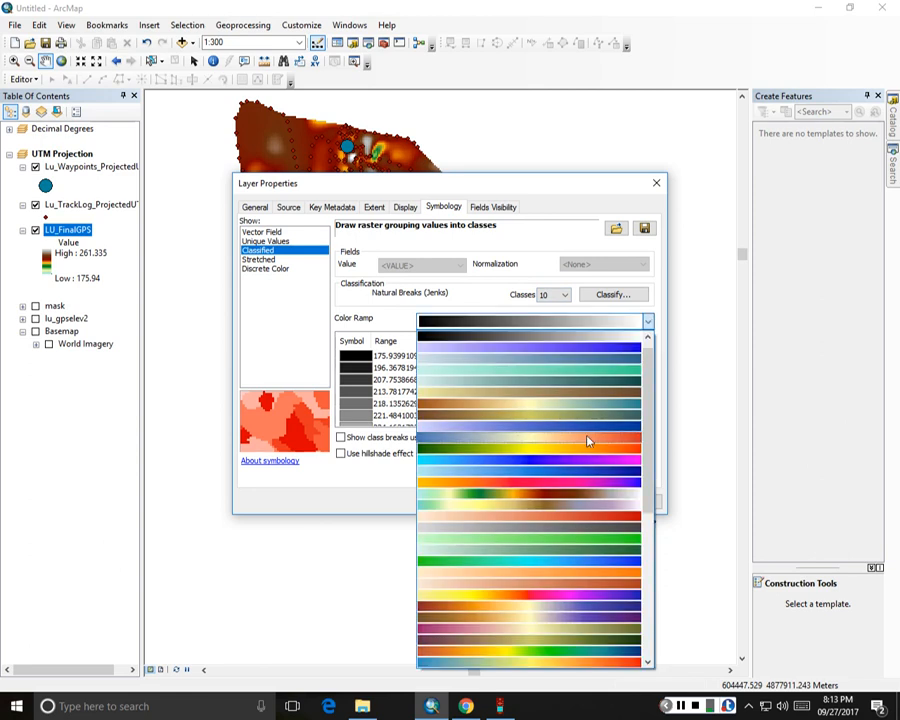
pyautogui.click(559, 496)
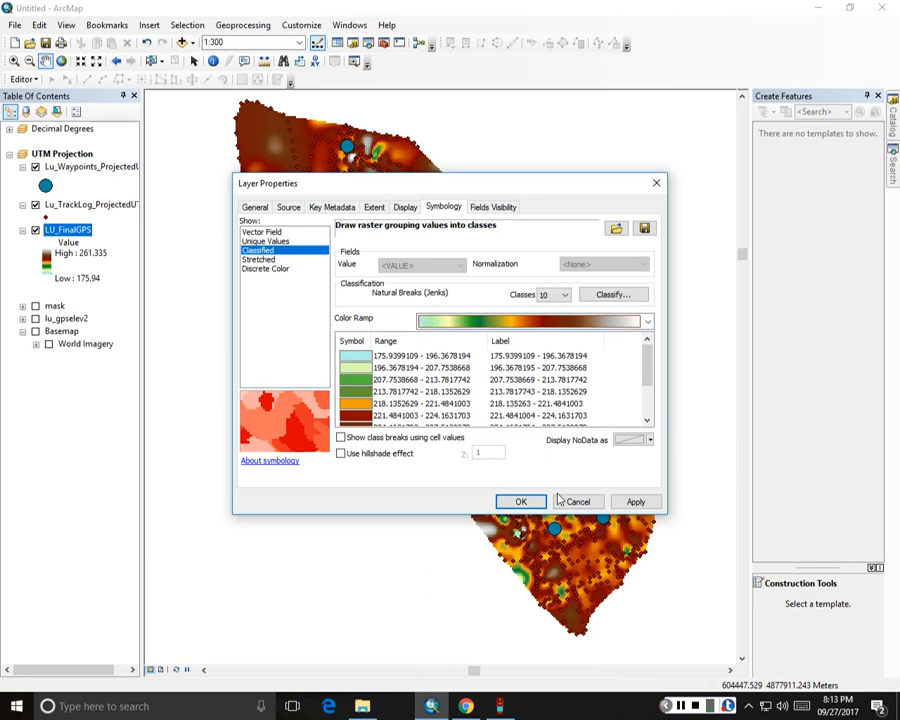
pyautogui.click(634, 501)
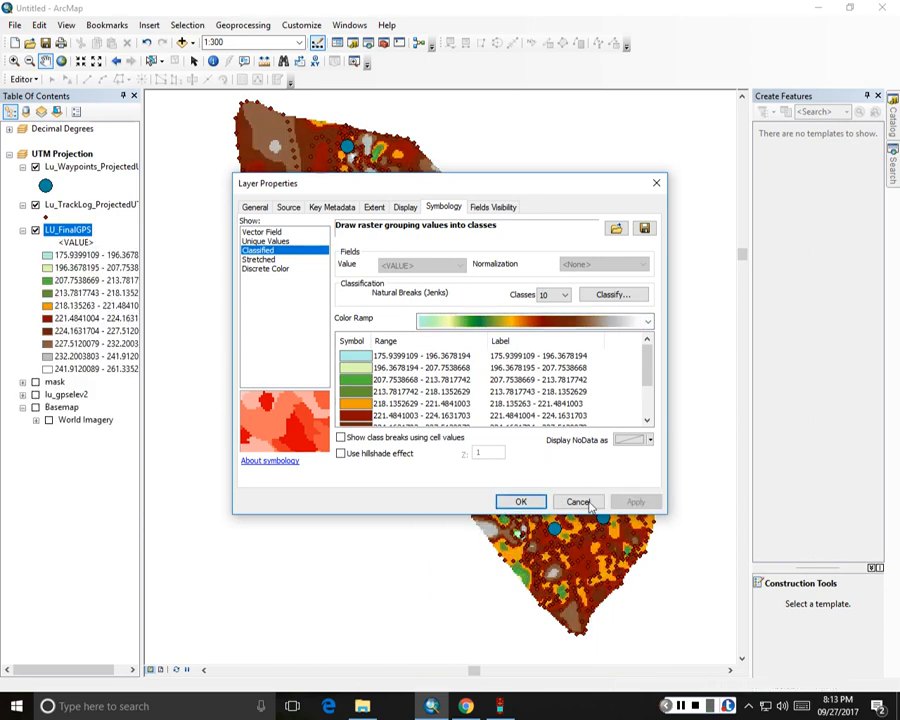
pyautogui.click(521, 501)
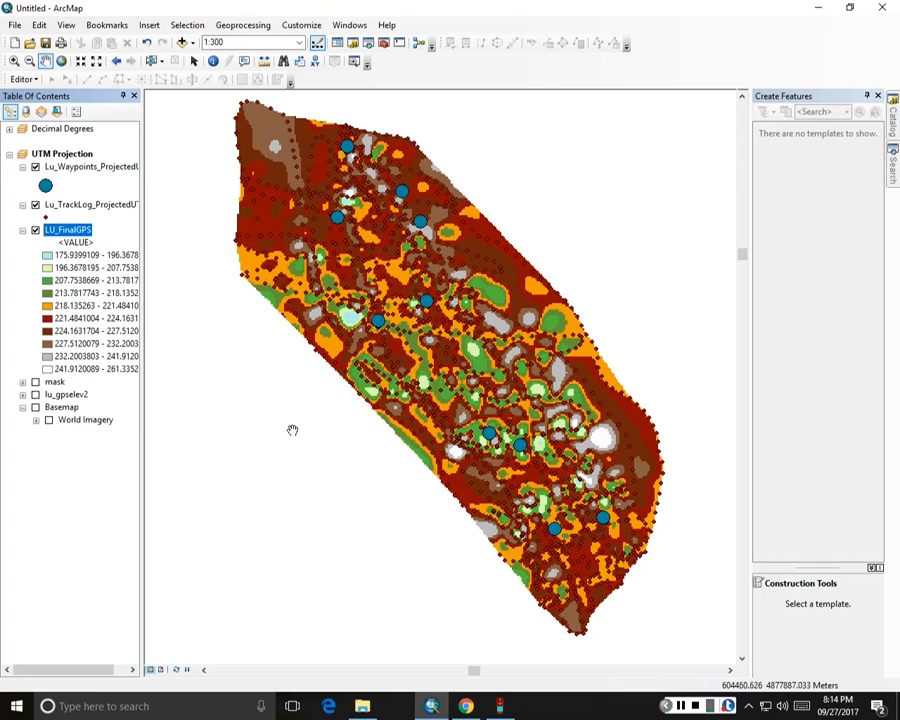
# - Show the Basemap group's World Imagery and set the LU_FinalGPS layer's transparency to 50%
pyautogui.click(35, 407)
pyautogui.click(48, 420)
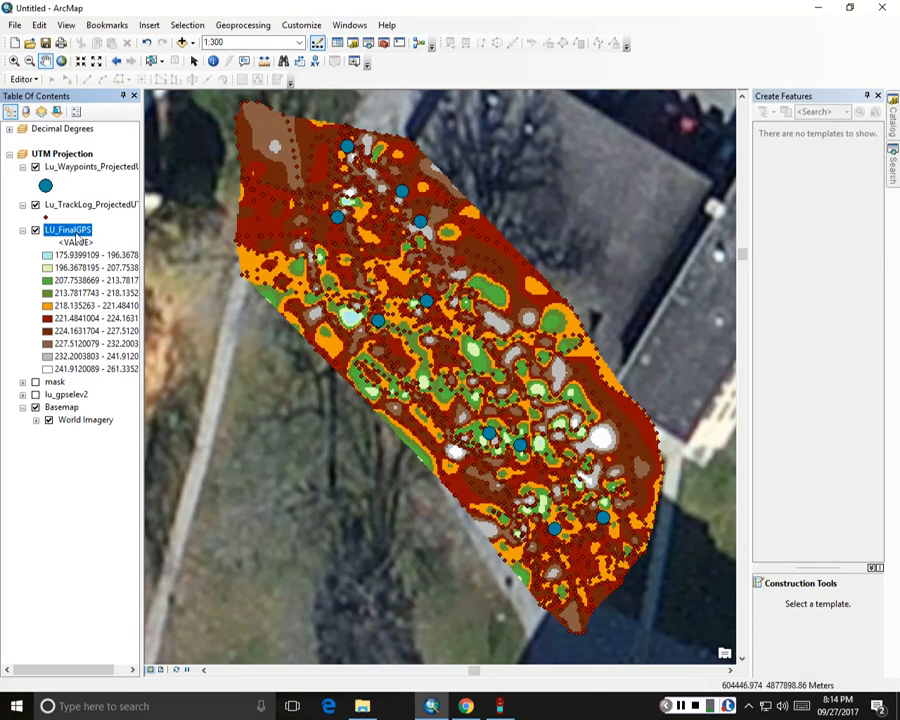
pyautogui.rightClick(77, 231)
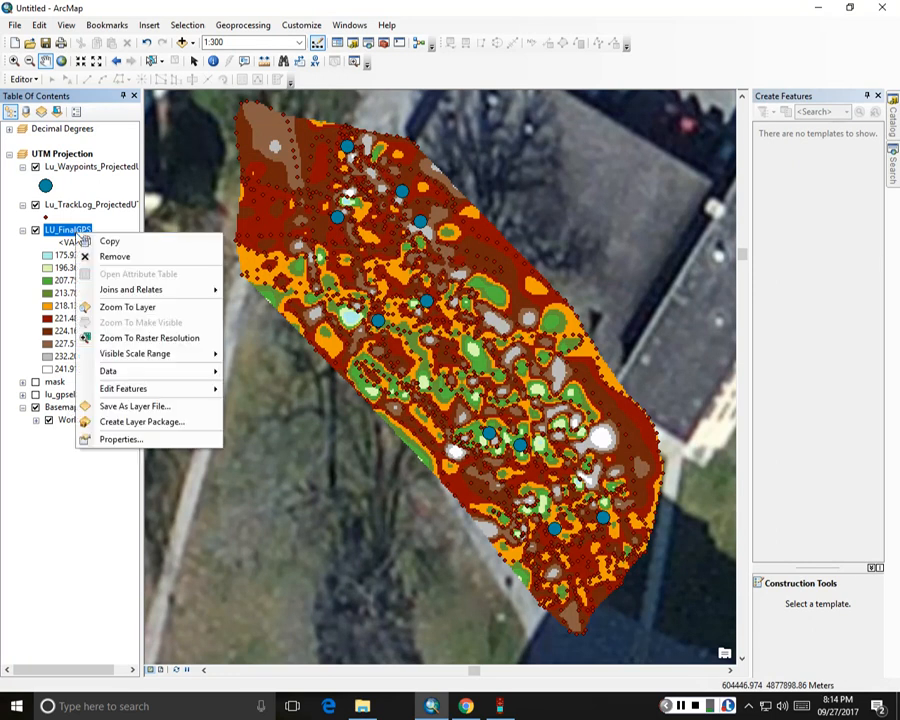
pyautogui.click(120, 439)
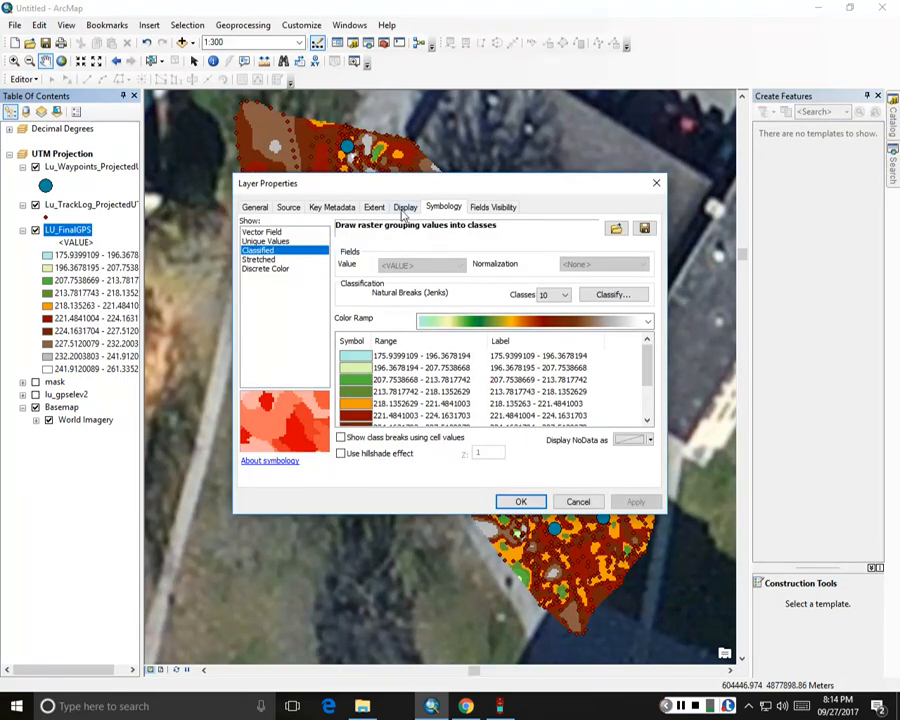
pyautogui.click(405, 208)
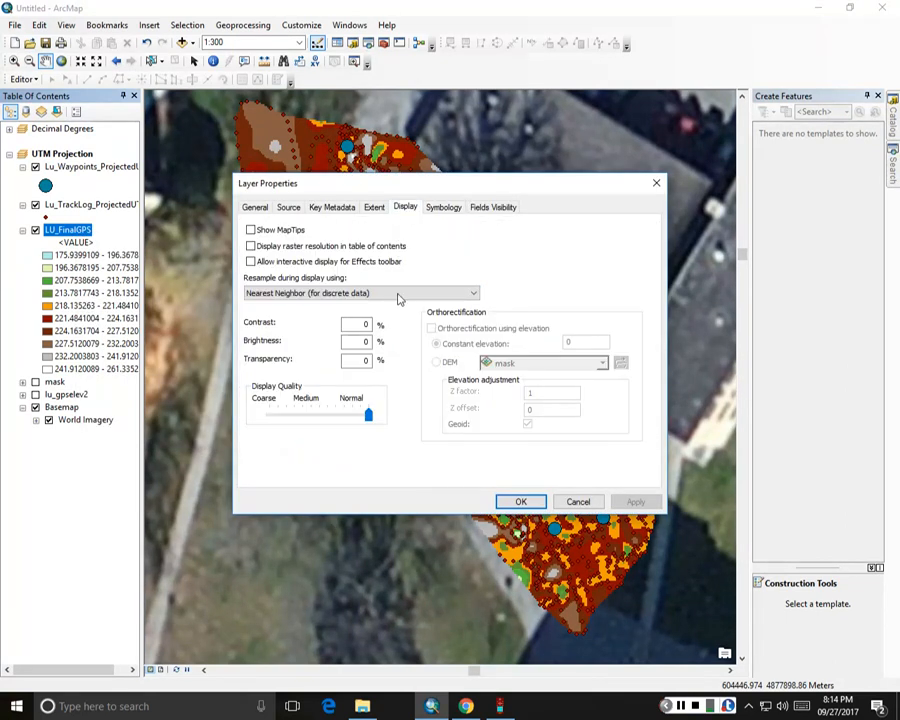
pyautogui.doubleClick(362, 361)
pyautogui.write('50')
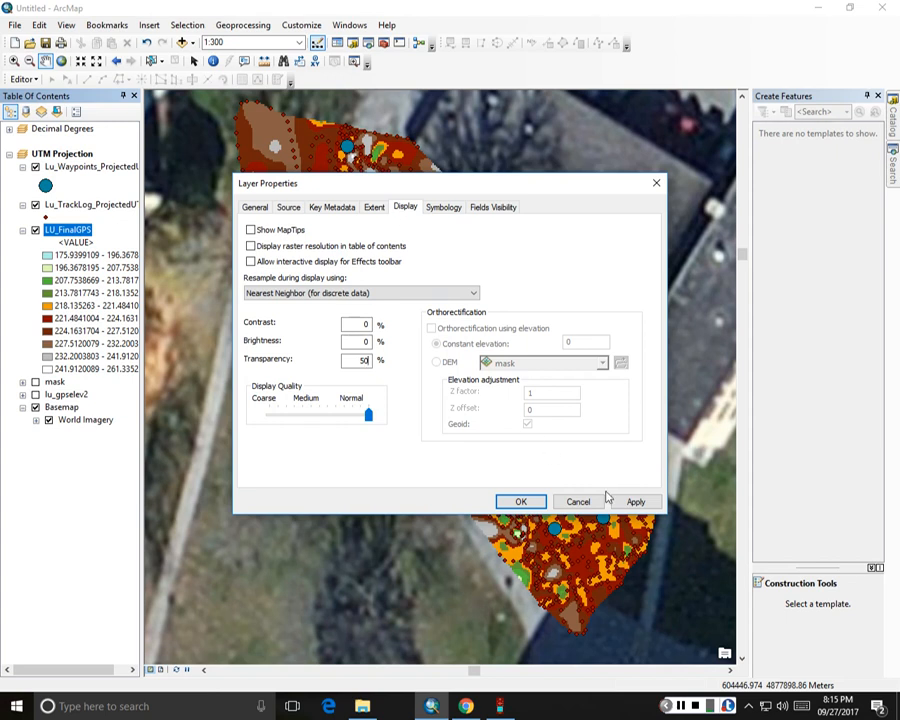
pyautogui.click(635, 501)
pyautogui.click(520, 501)
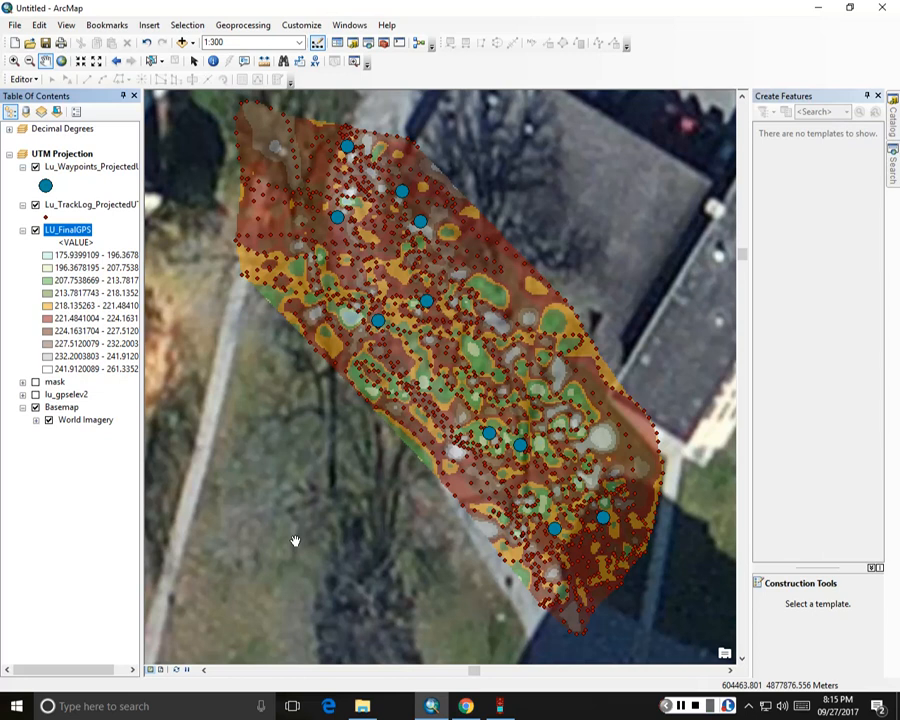
# - Set the transparency of the LU_FinalGPS layer to 0%
pyautogui.rightClick(58, 231)
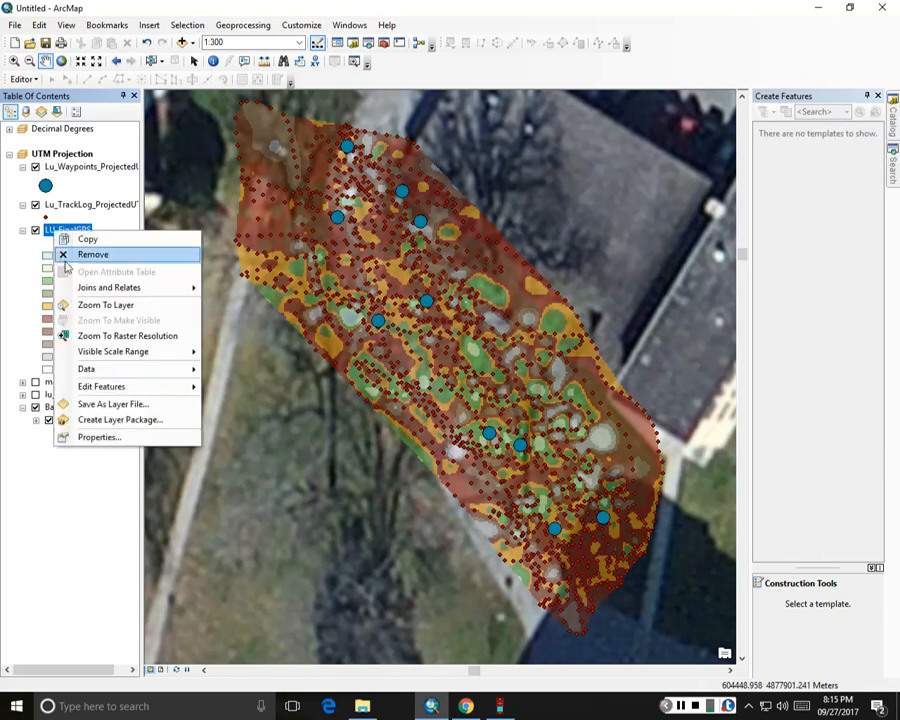
pyautogui.click(99, 437)
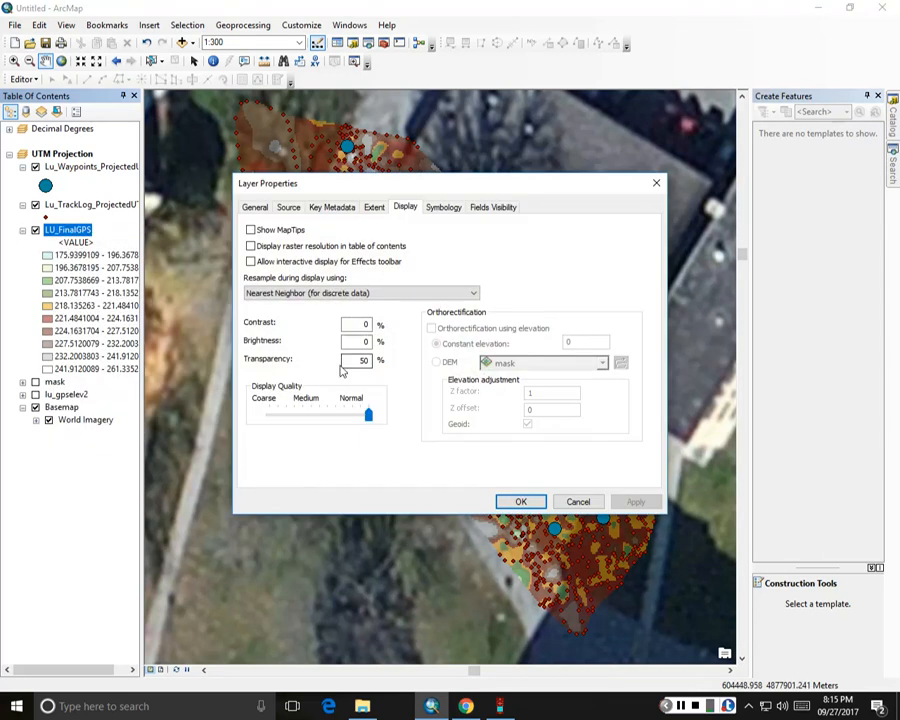
pyautogui.doubleClick(358, 360)
pyautogui.write('0')
pyautogui.press('Return')
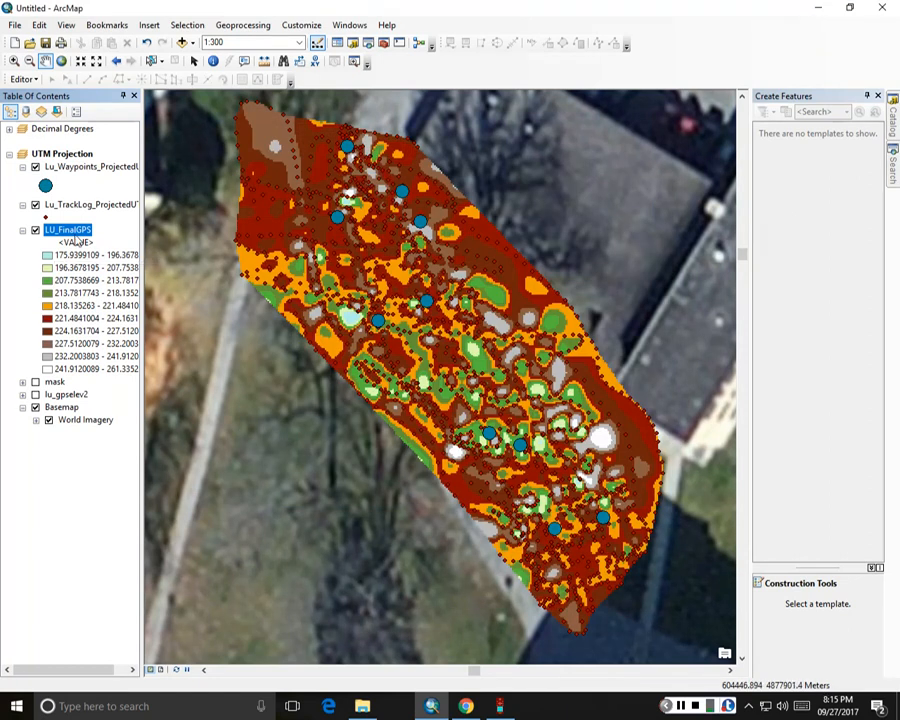
# - Switch LU_FinalGPS to stretched symbology with the light-blue, green, orange, brown and white elevation color ramp
pyautogui.rightClick(77, 240)
pyautogui.click(142, 432)
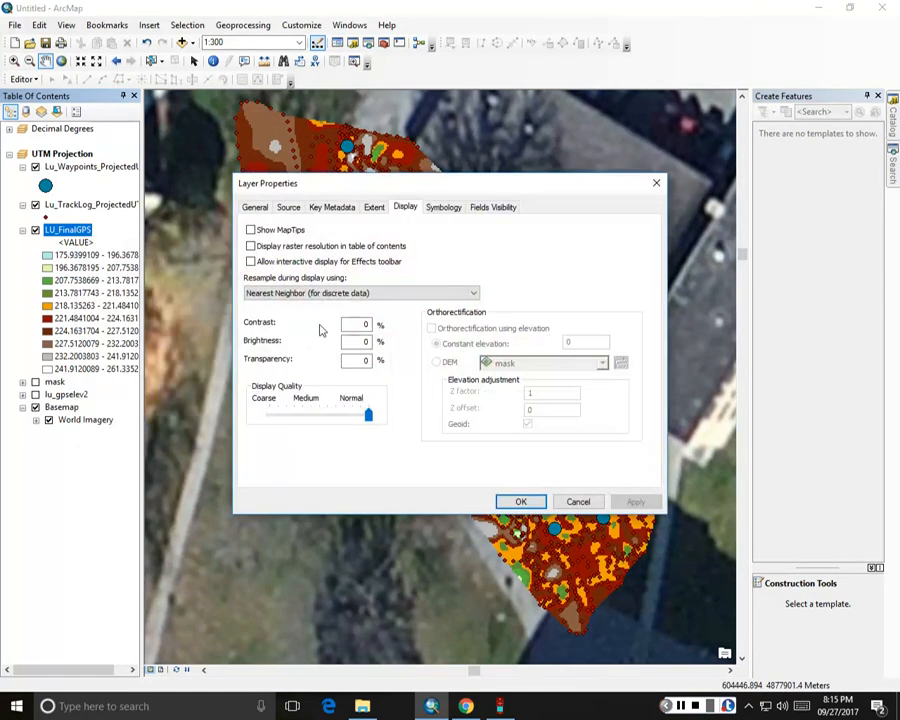
pyautogui.click(445, 209)
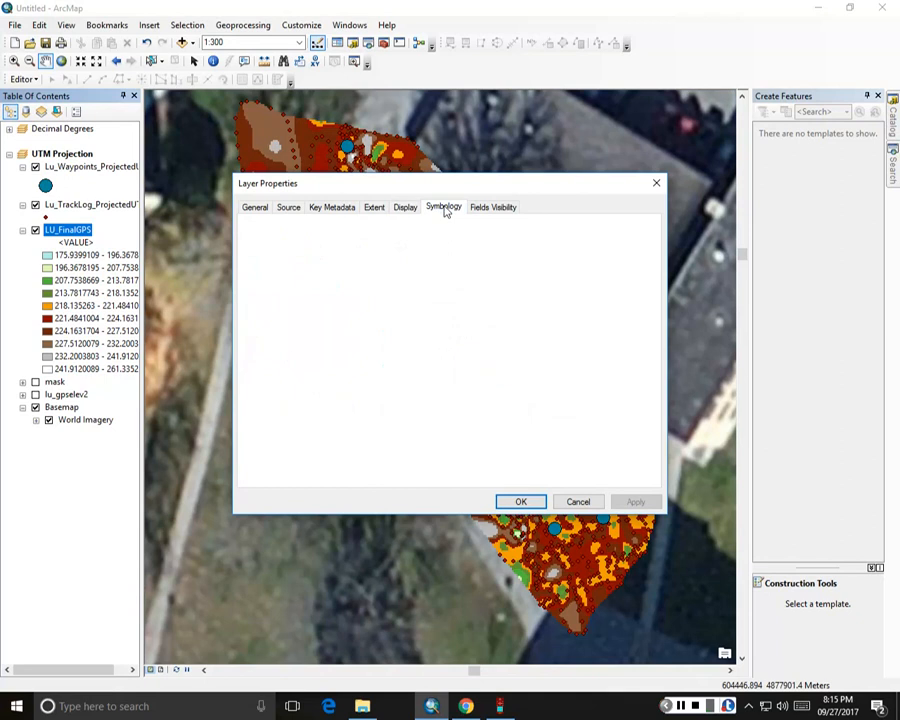
pyautogui.click(259, 259)
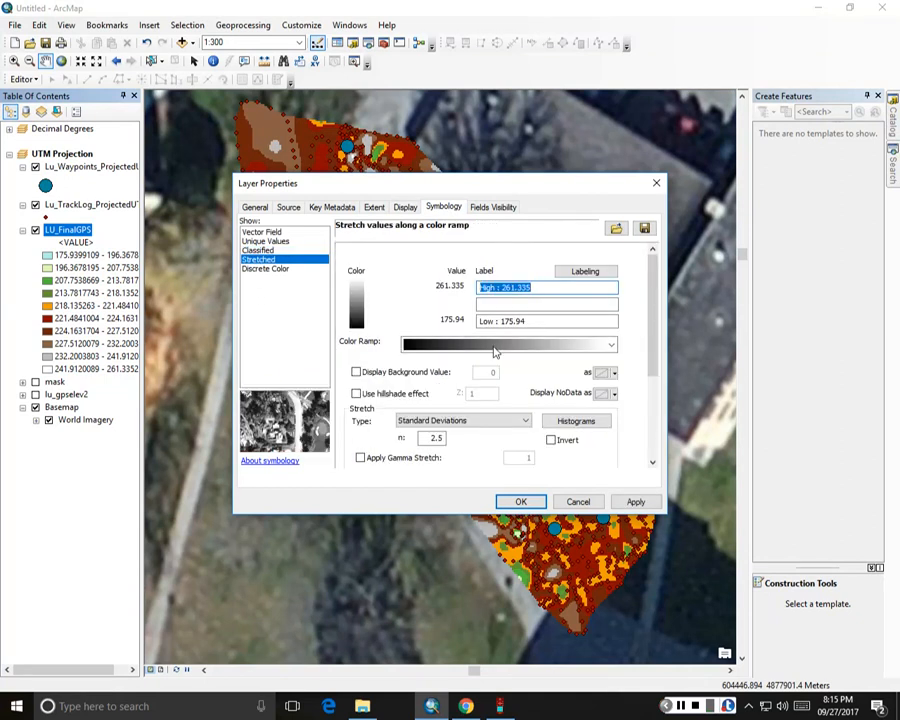
pyautogui.click(495, 352)
pyautogui.click(489, 508)
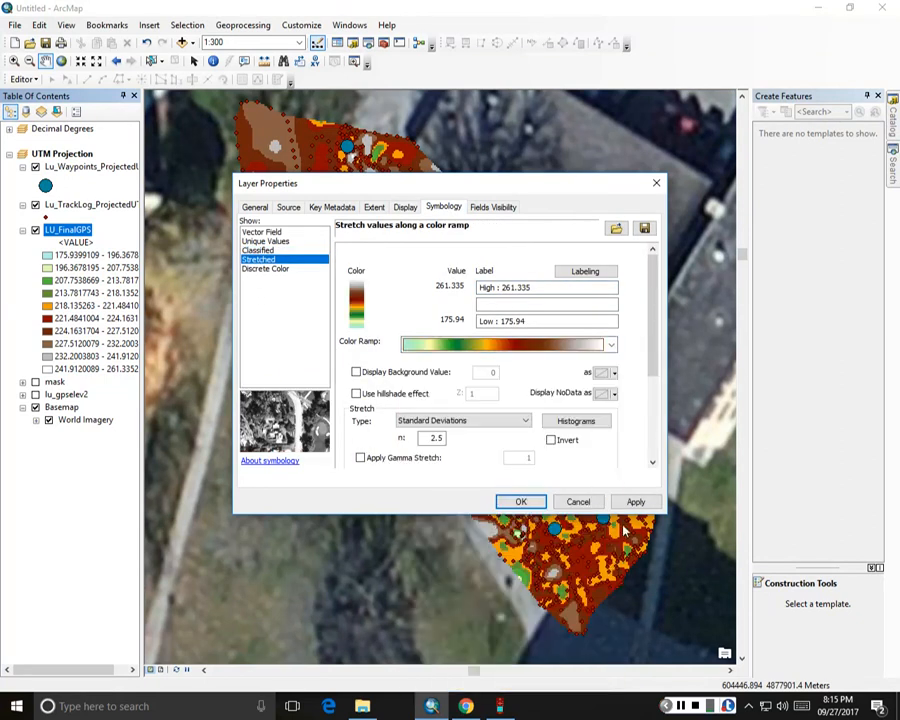
pyautogui.click(635, 501)
pyautogui.click(519, 501)
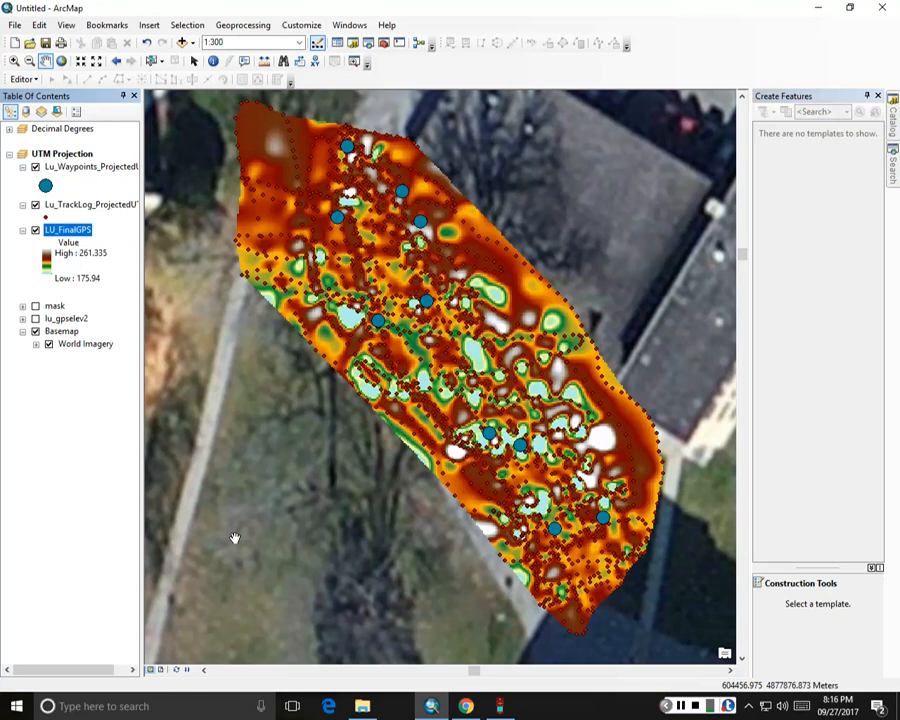
# - Look through the ArcGIS programs installed on the computer, including ArcGlobe and ArcScene, and return to the map
pyautogui.click(16, 705)
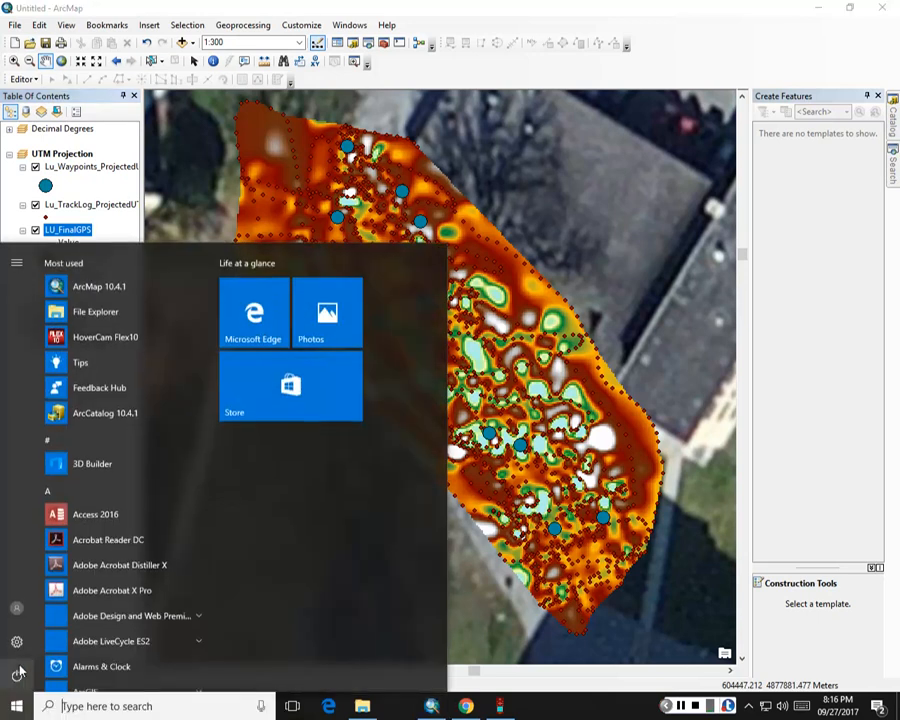
pyautogui.scroll(-1, 110, 478)
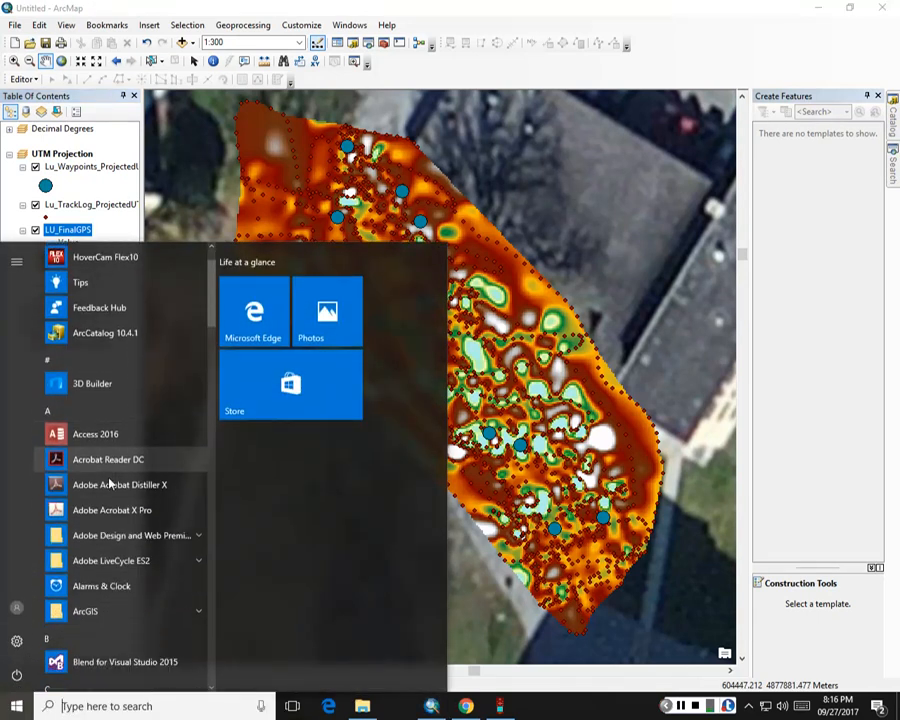
pyautogui.scroll(-1, 125, 510)
pyautogui.click(140, 550)
pyautogui.scroll(-3, 143, 552)
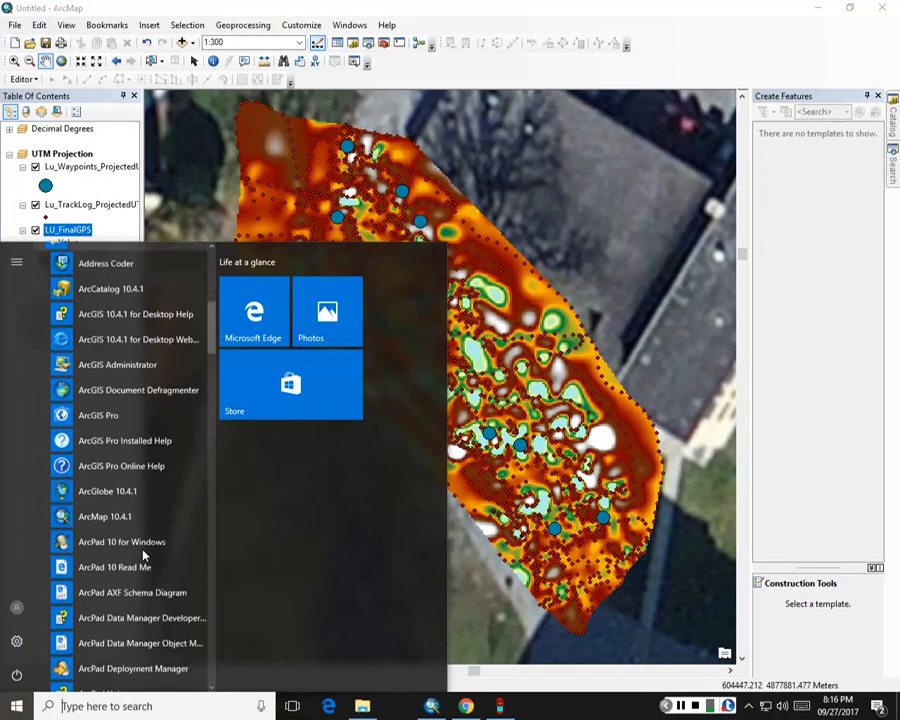
pyautogui.scroll(-3, 143, 555)
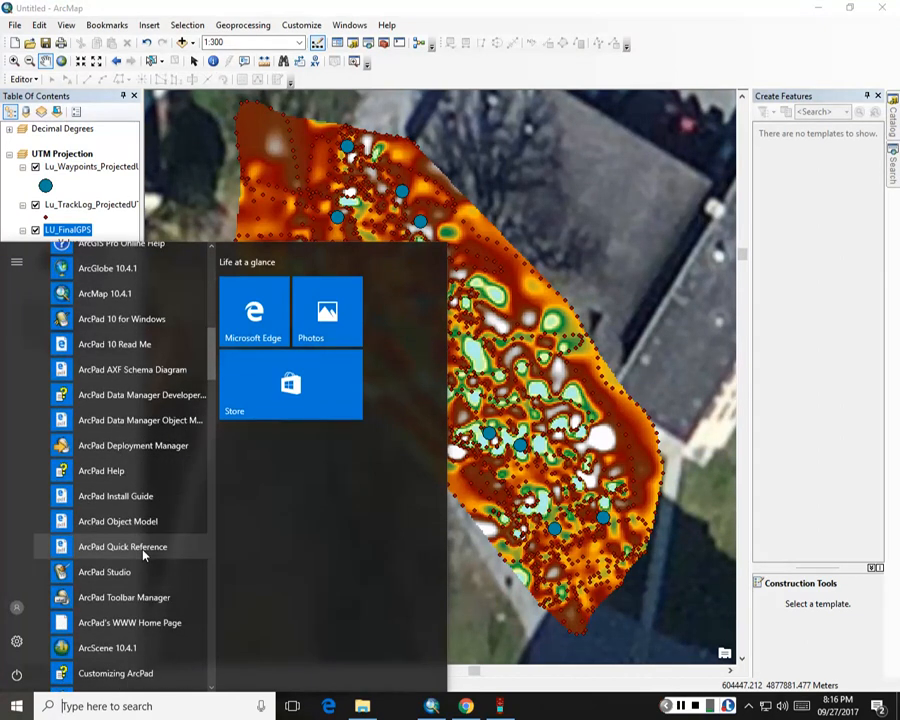
pyautogui.scroll(1, 143, 555)
pyautogui.scroll(-3, 143, 555)
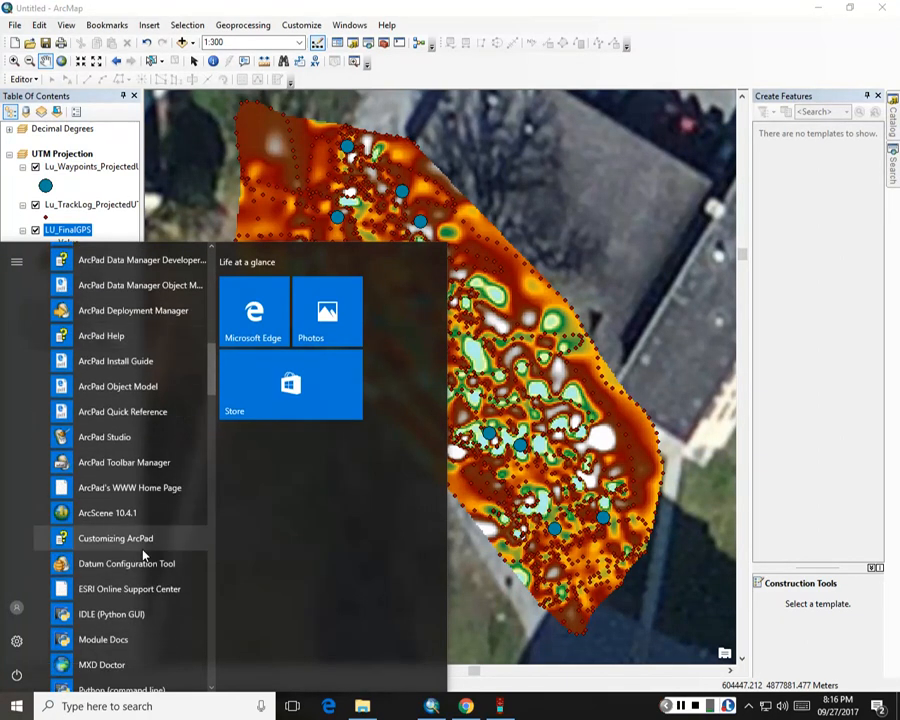
pyautogui.scroll(-3, 143, 555)
pyautogui.scroll(5, 143, 555)
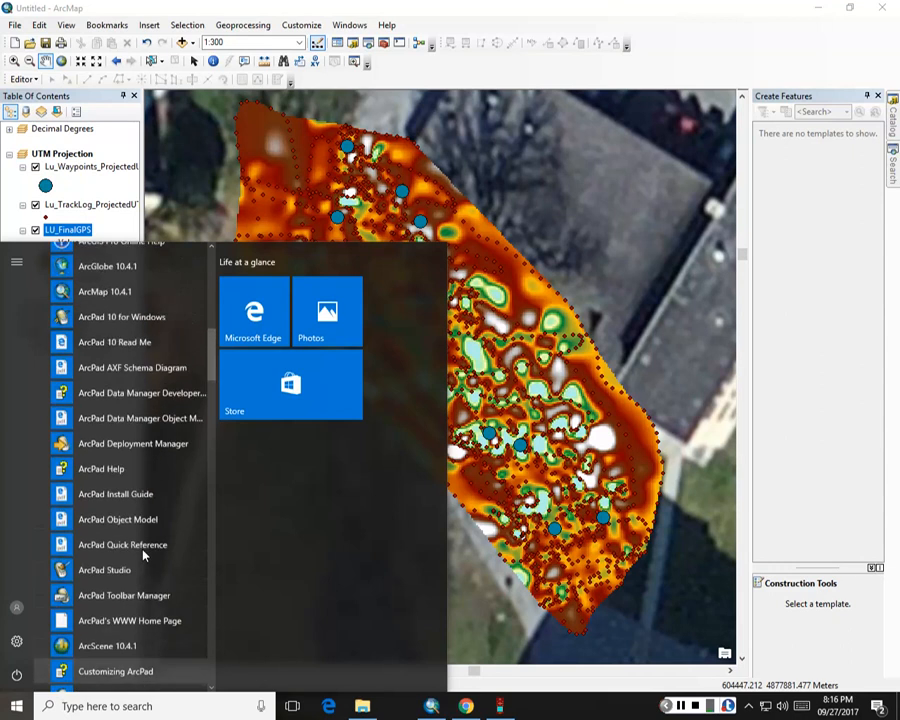
pyautogui.scroll(4, 143, 555)
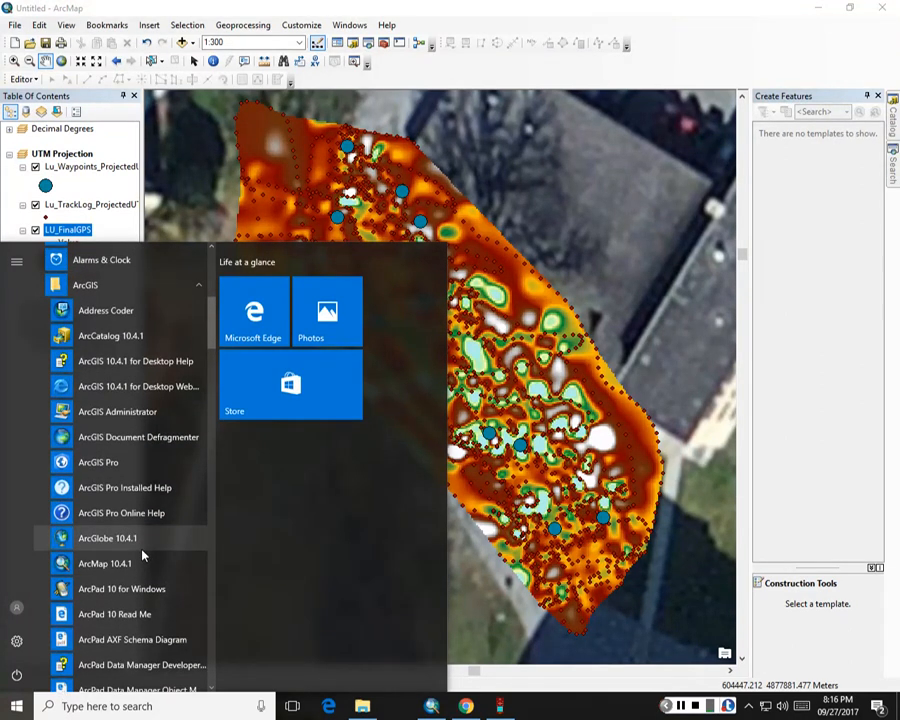
pyautogui.scroll(1, 143, 555)
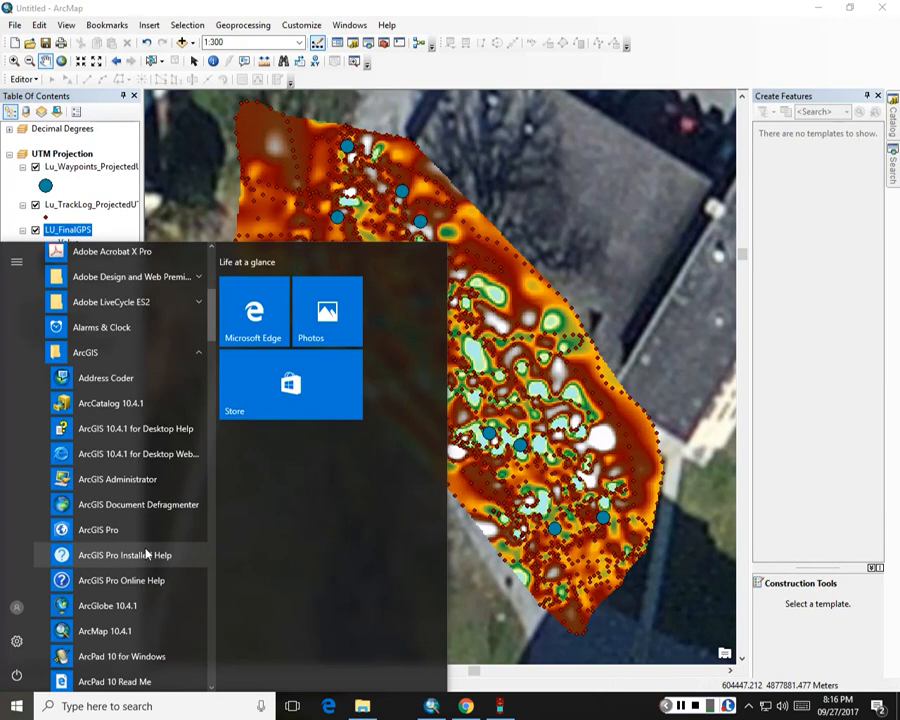
pyautogui.scroll(-3, 146, 555)
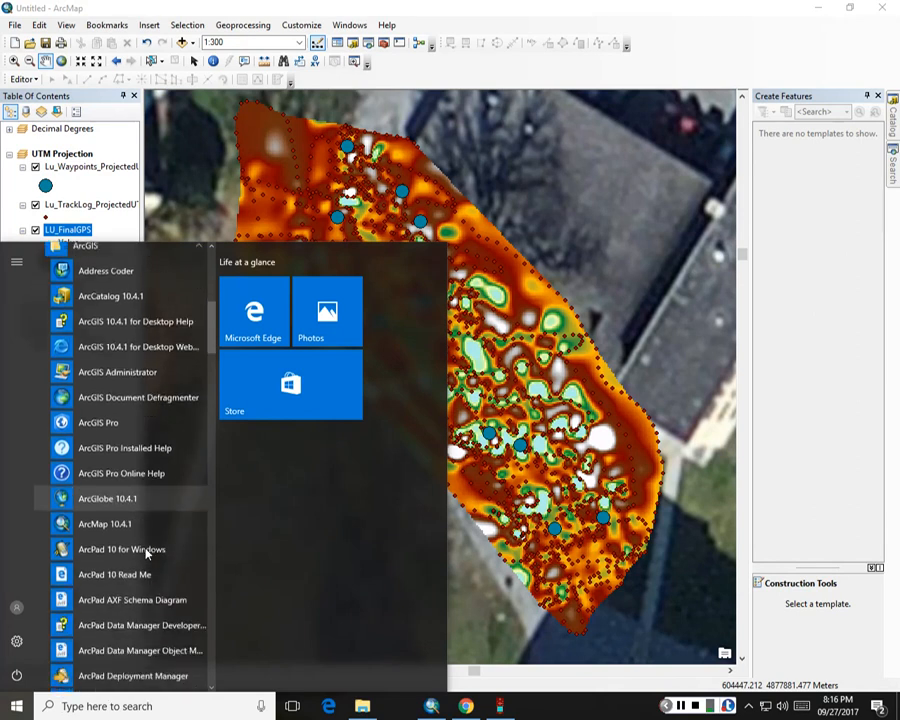
pyautogui.scroll(-3, 146, 555)
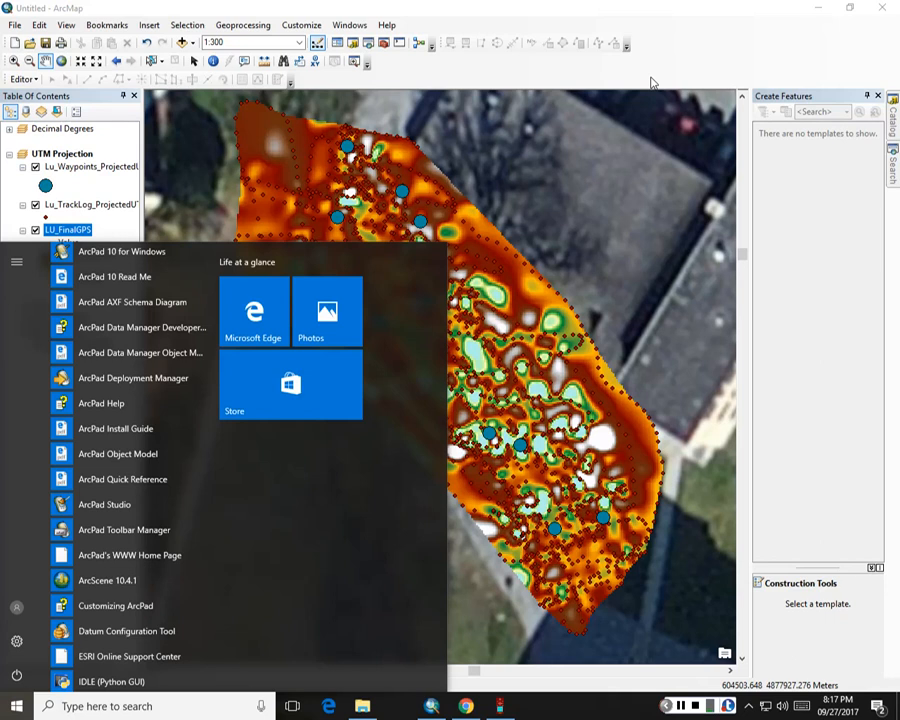
pyautogui.click(718, 56)
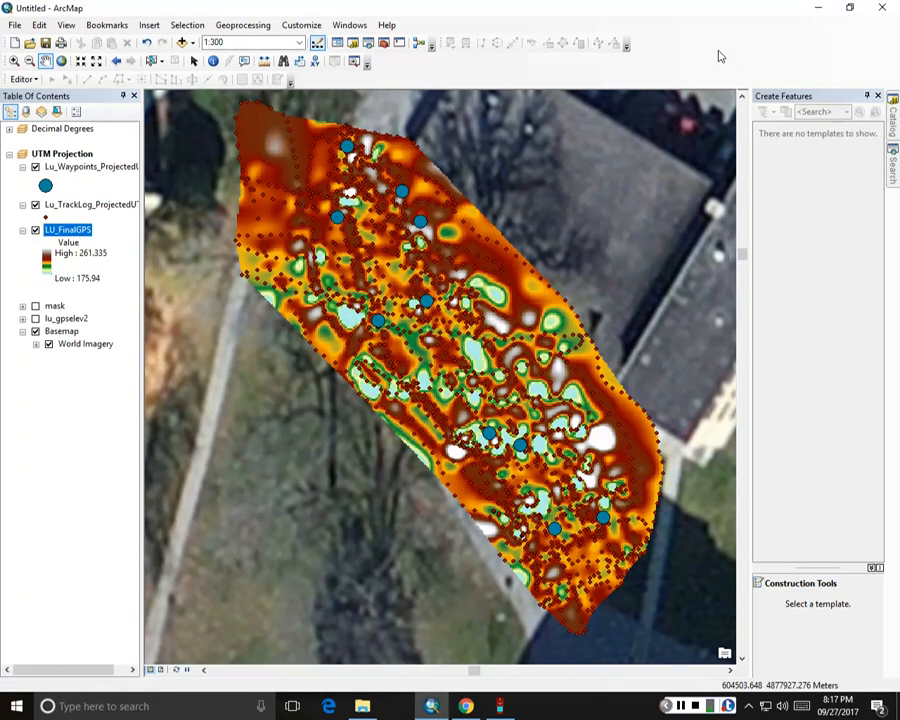